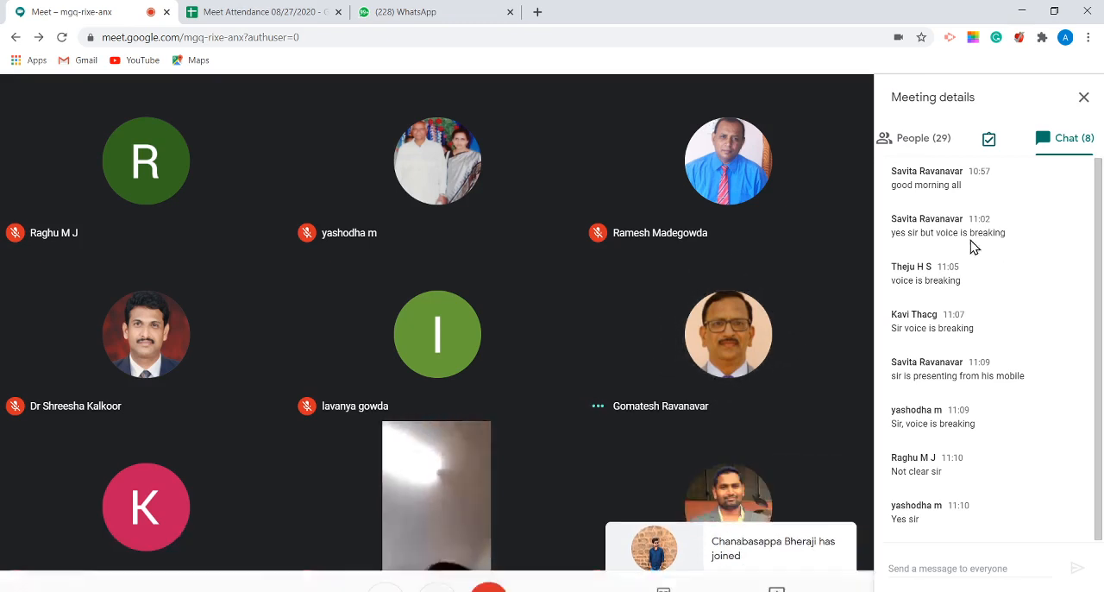
Step: Look through the list of people in the meeting
left_click(893, 139)
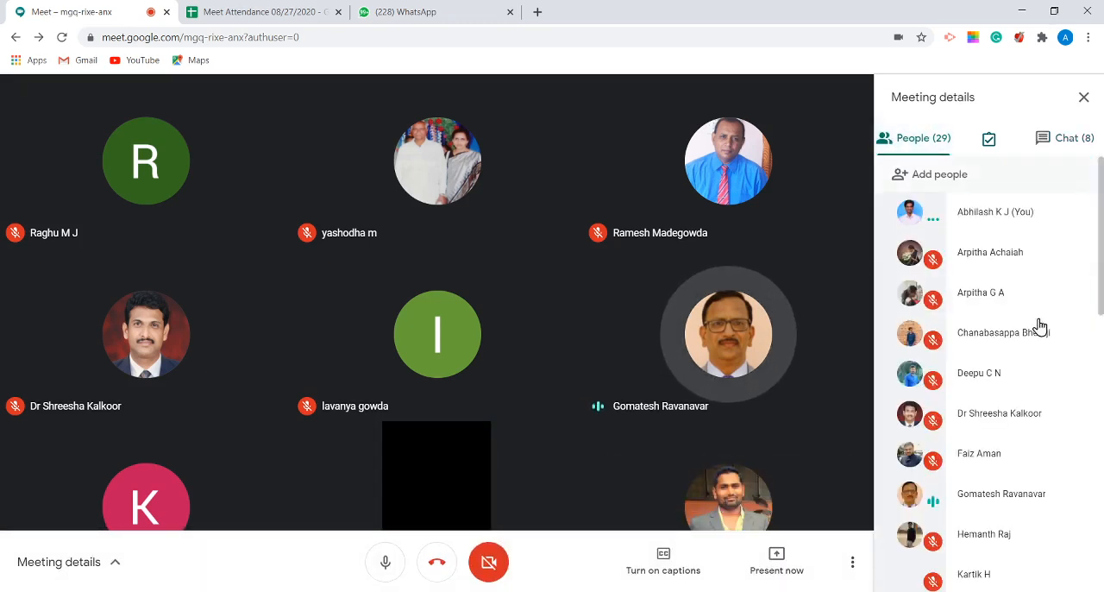
scroll(1057, 414, "down", 9)
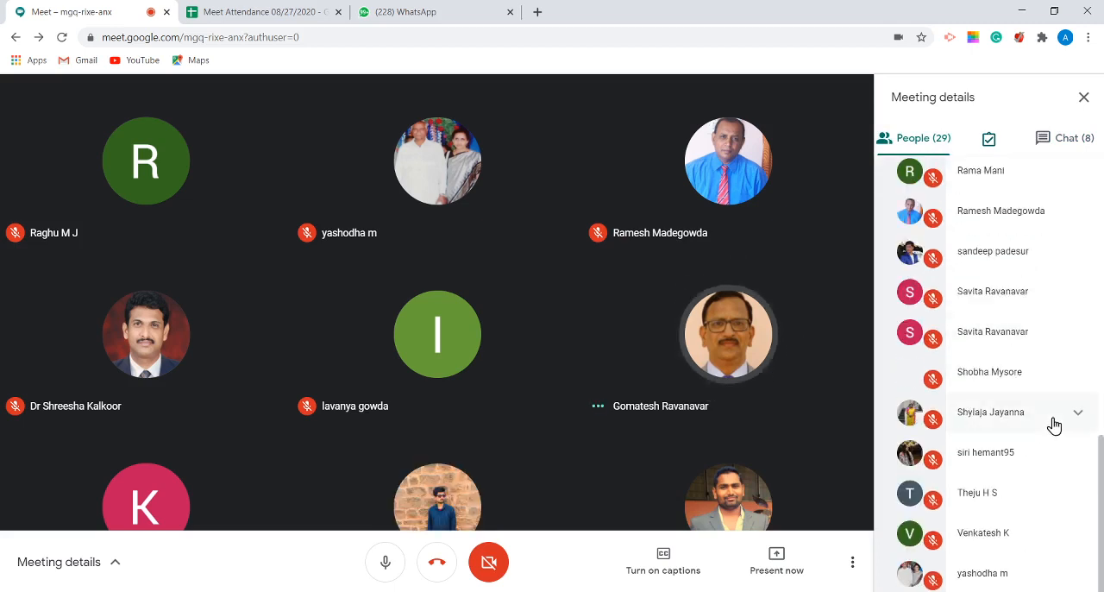
scroll(1054, 424, "up", 9)
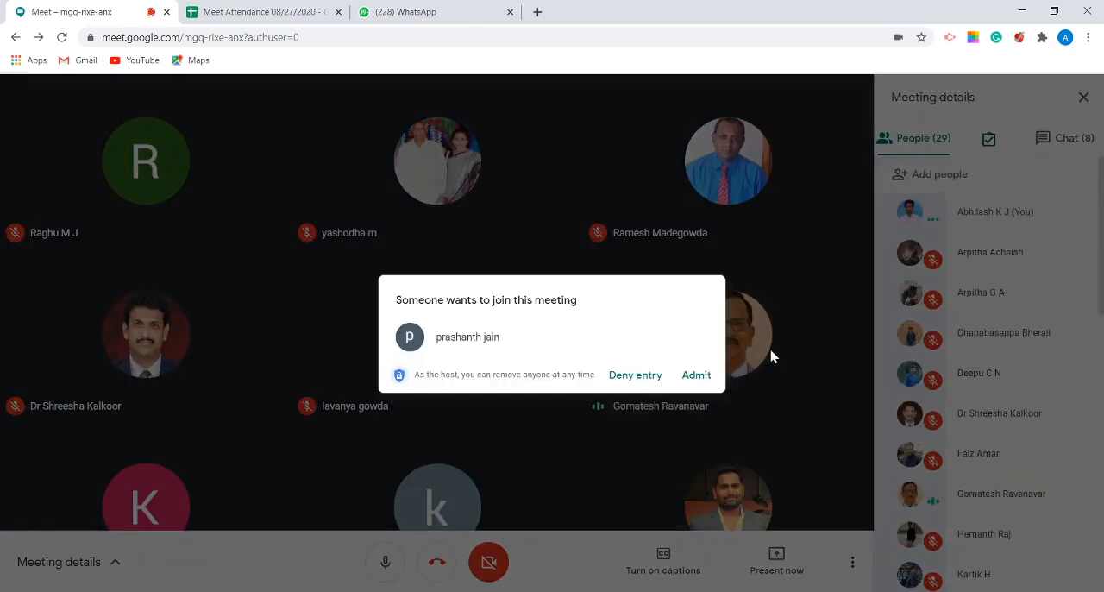
Step: Answer the pending join request and show the meeting's chat messages
left_click(664, 379)
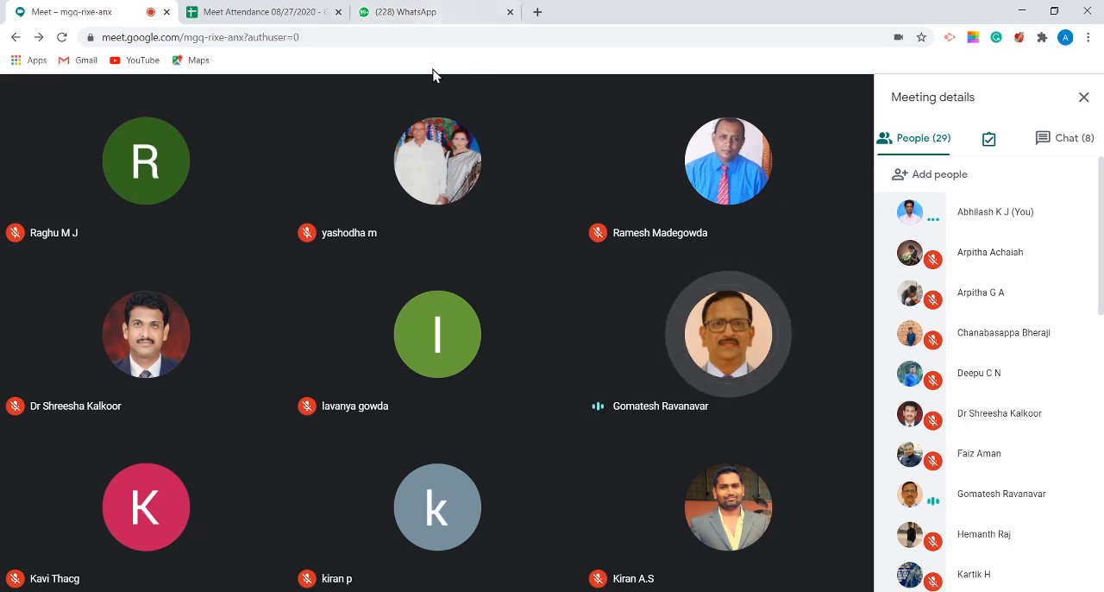
mouse_move(695, 579)
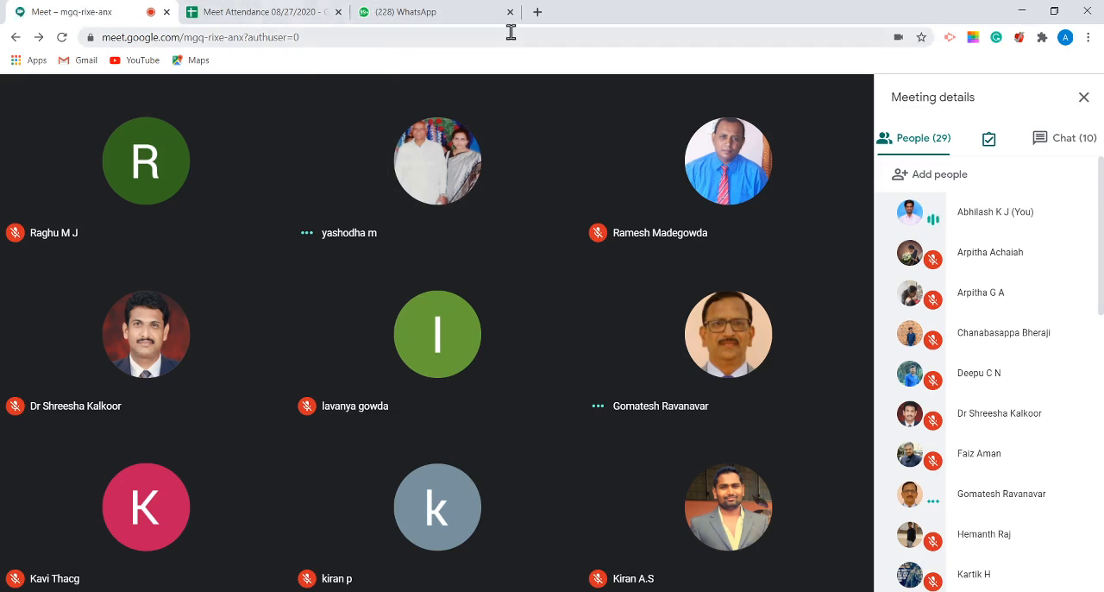
left_click(1043, 140)
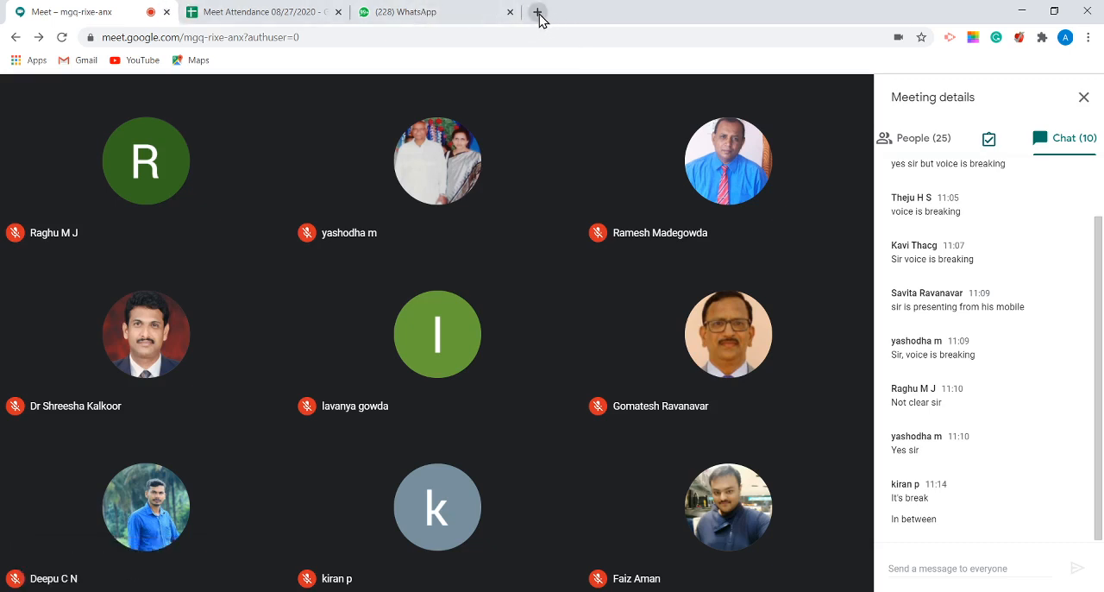
Step: Present the entire screen to the meeting participants
mouse_move(636, 279)
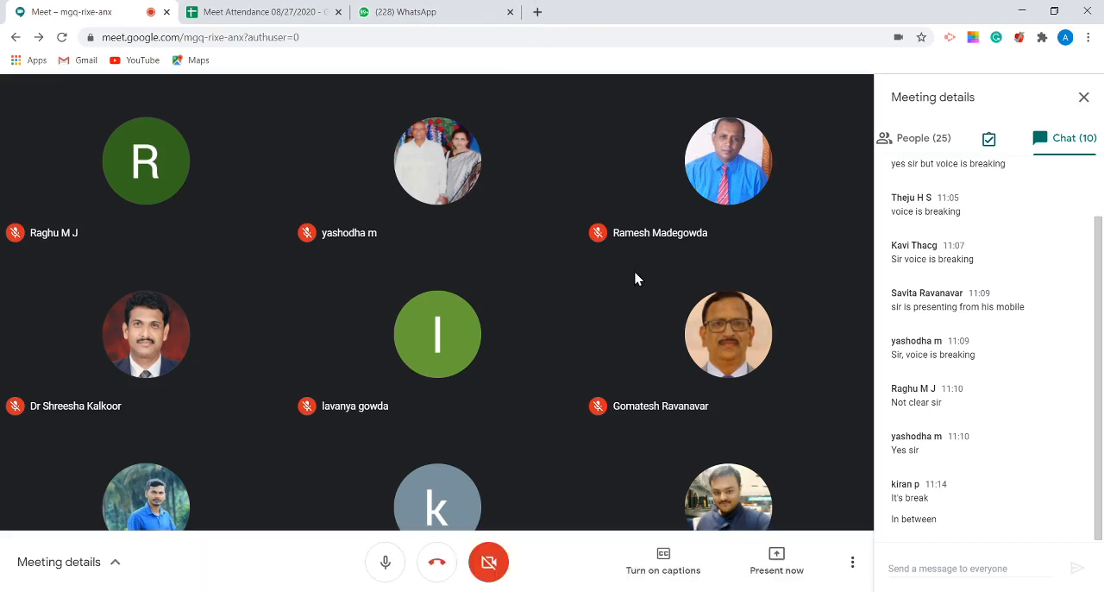
left_click(773, 572)
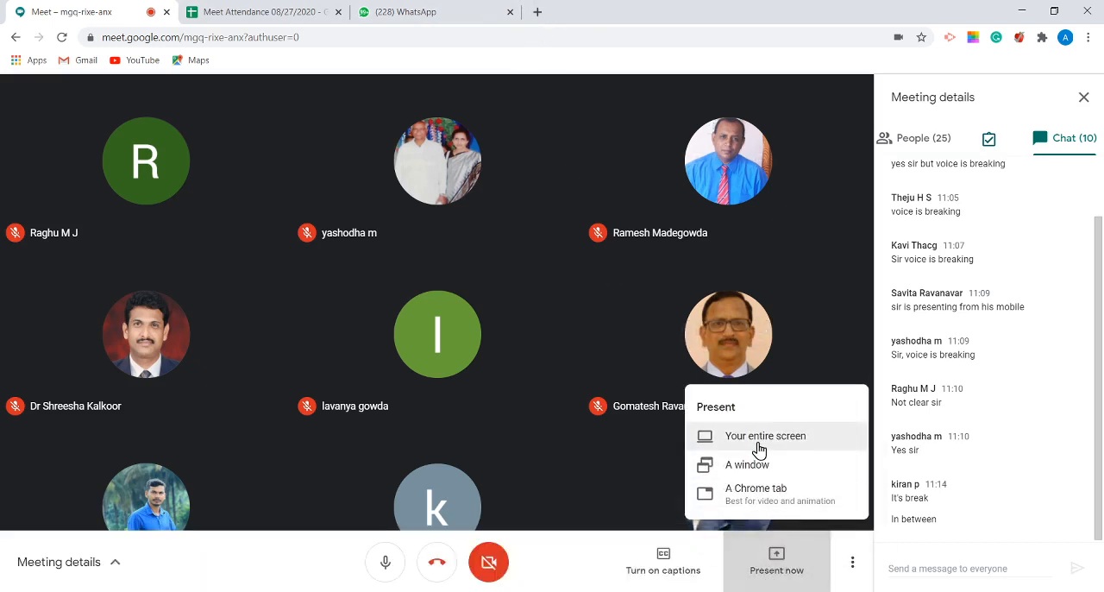
left_click(758, 446)
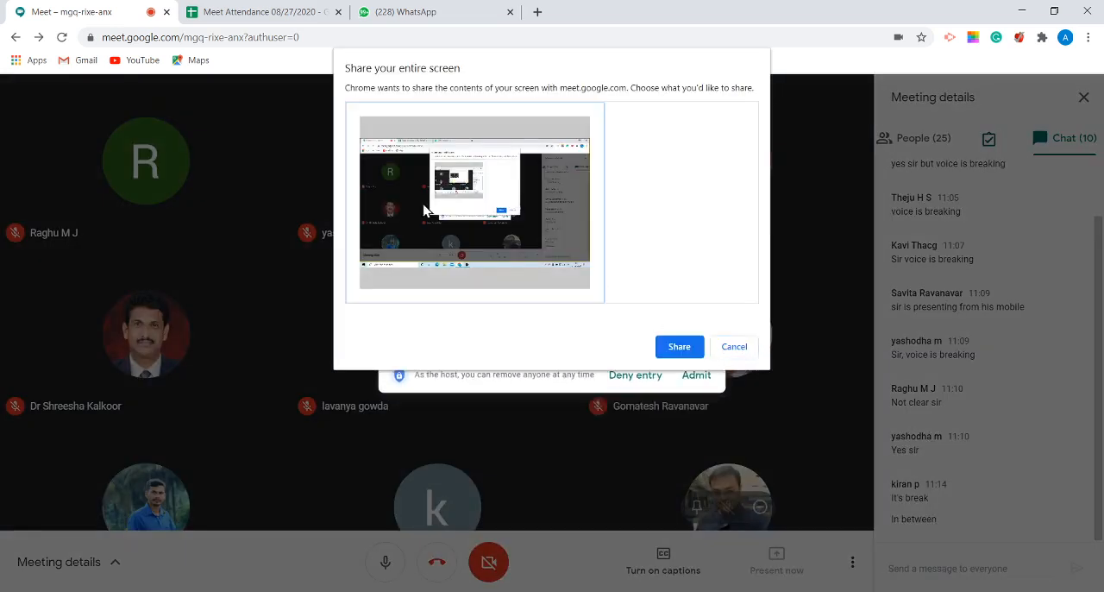
left_click(680, 352)
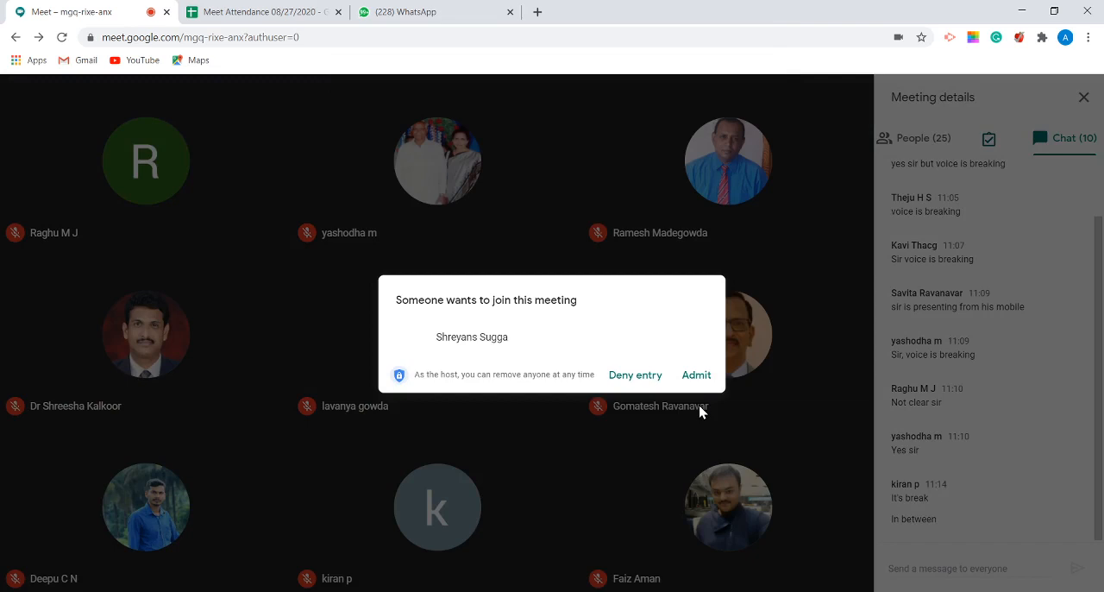
Step: Admit the two people who are asking to join the meeting
left_click(695, 375)
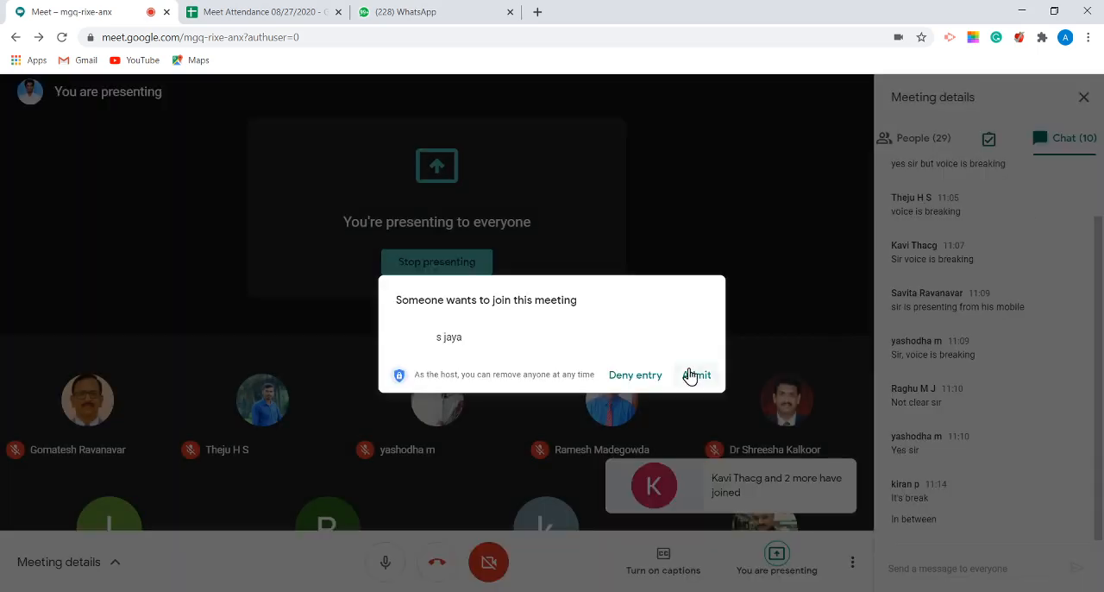
left_click(695, 374)
mouse_move(783, 391)
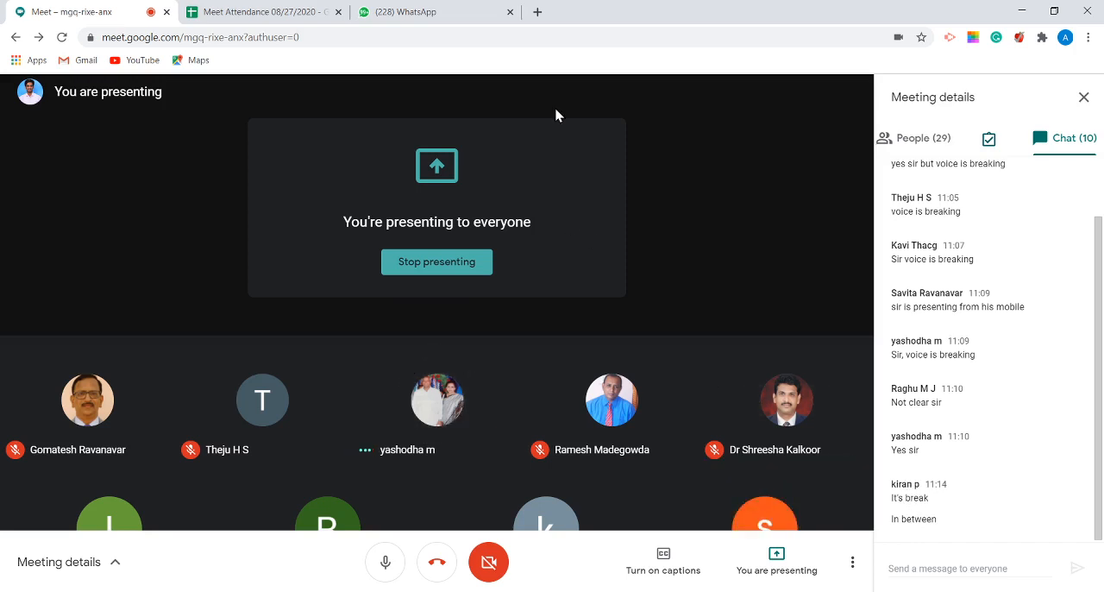
Step: Search Google for "google classroom" in a new browser tab
left_click(537, 13)
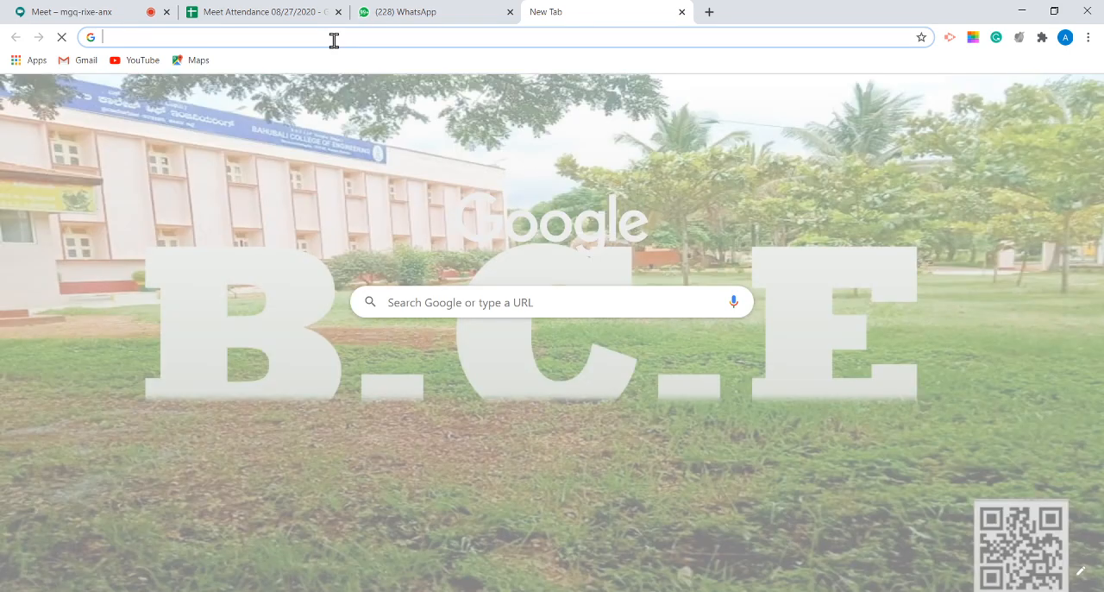
left_click(334, 37)
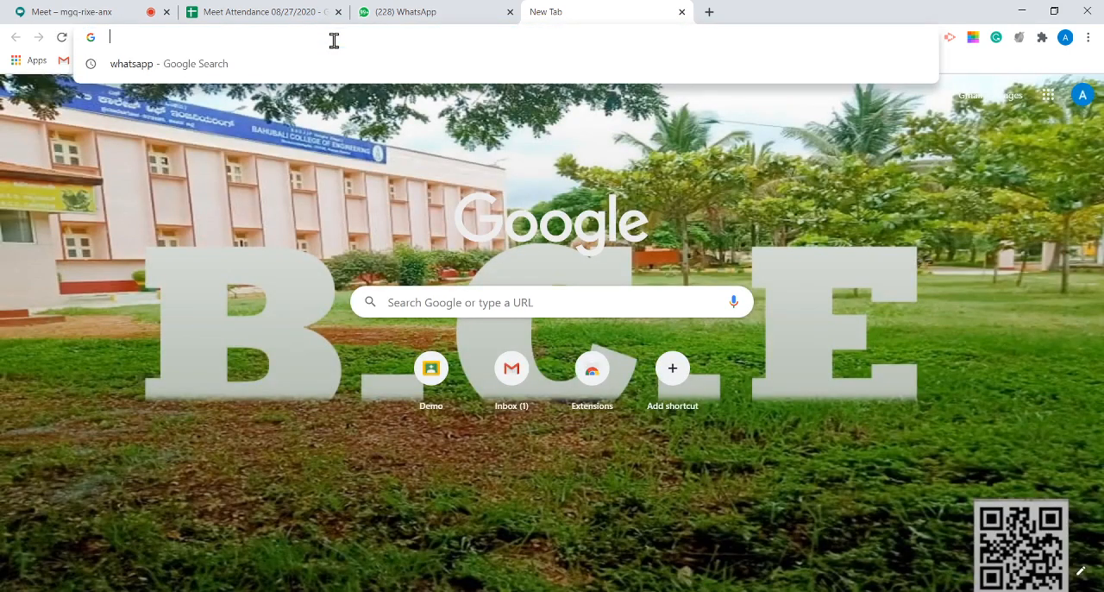
type("goog")
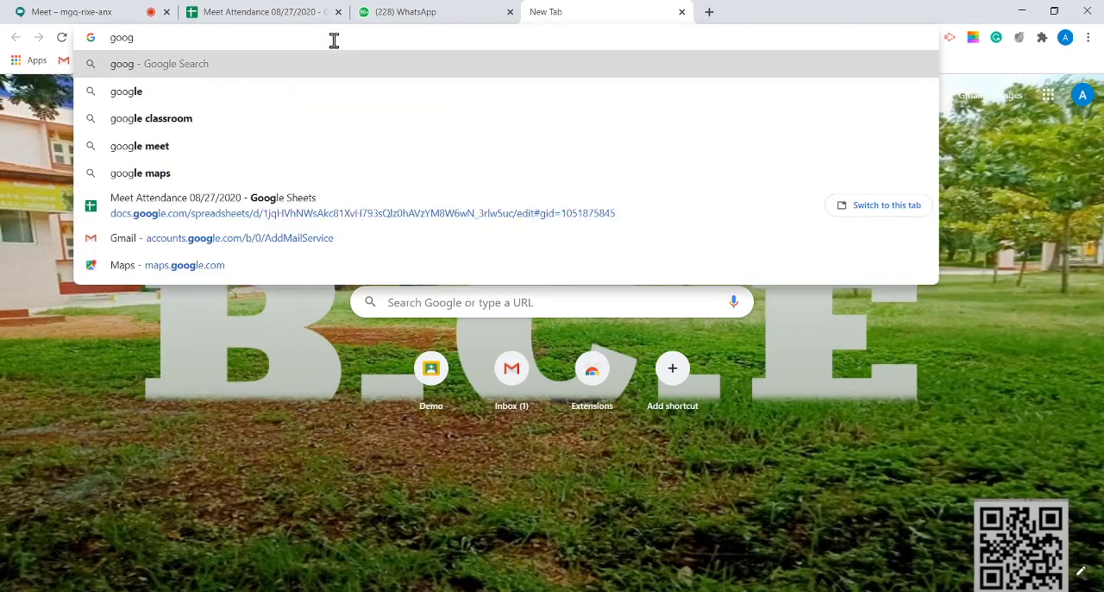
type("le class")
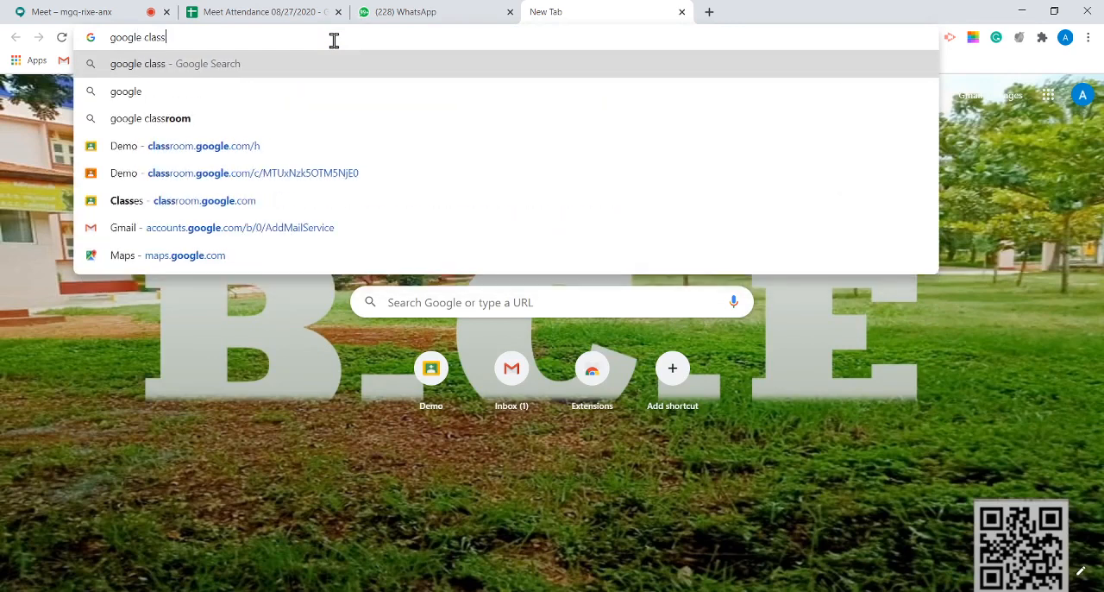
type("room")
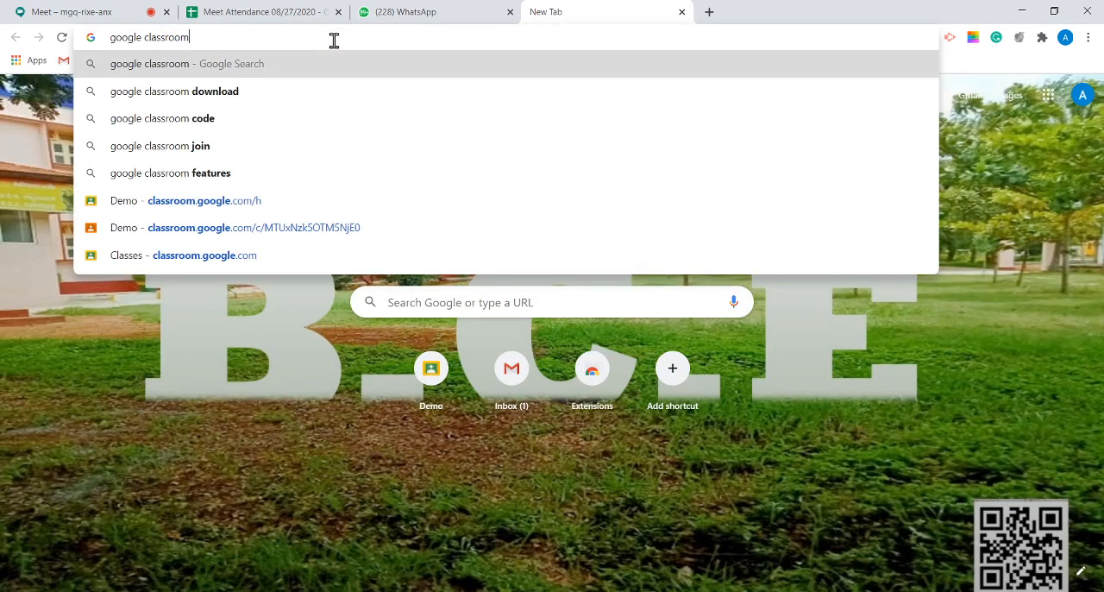
key("Return")
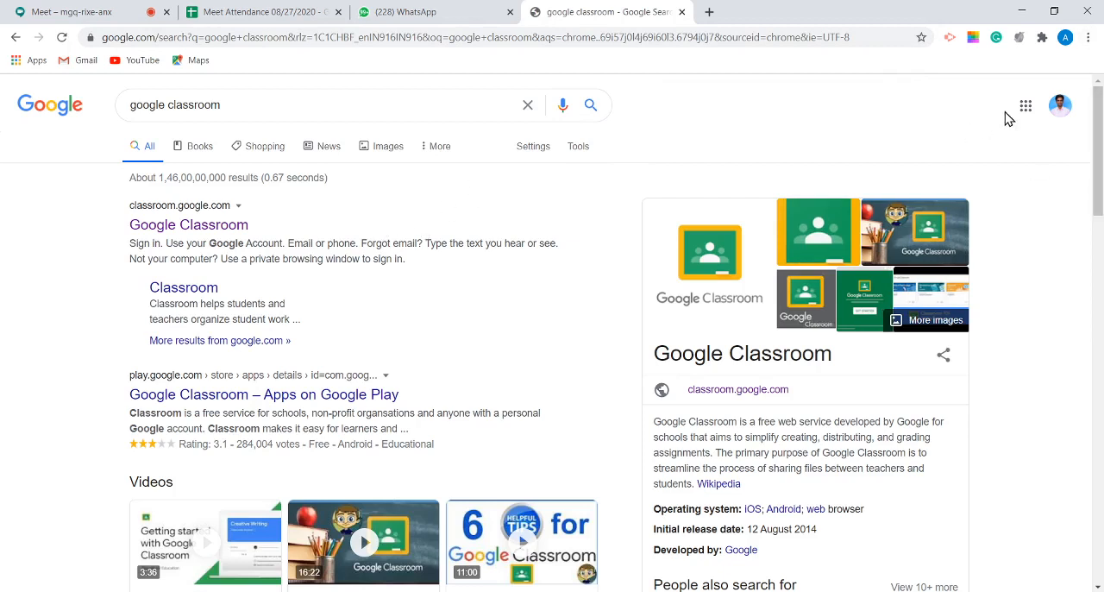
Step: Check which Google account is signed in on the search page, highlighting its e-mail address
left_click(1058, 108)
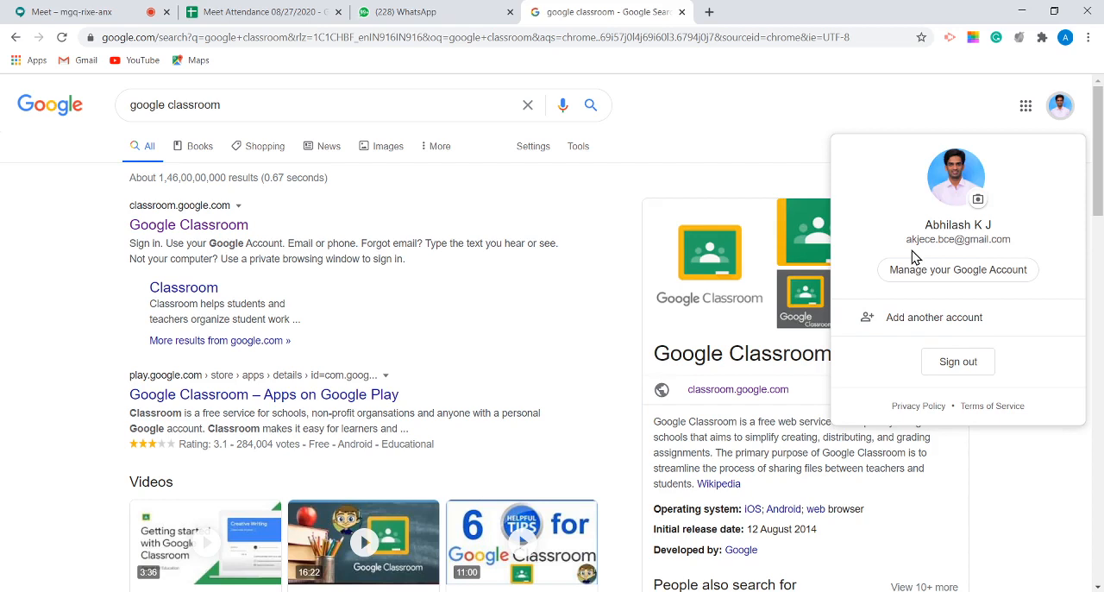
left_click_drag(906, 240, 1000, 241)
left_click(898, 90)
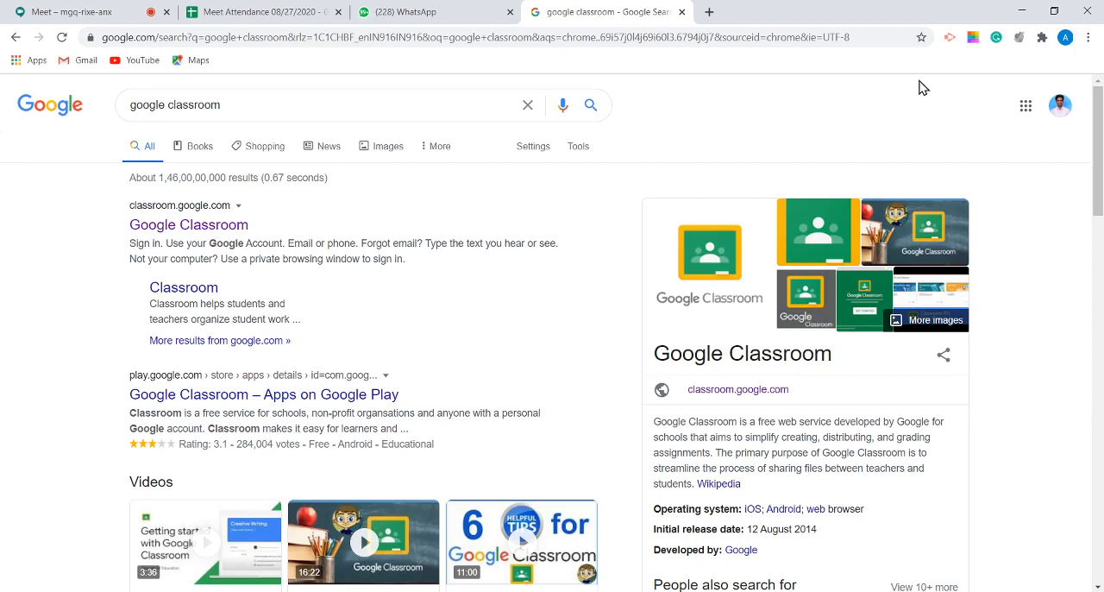
left_click(1061, 116)
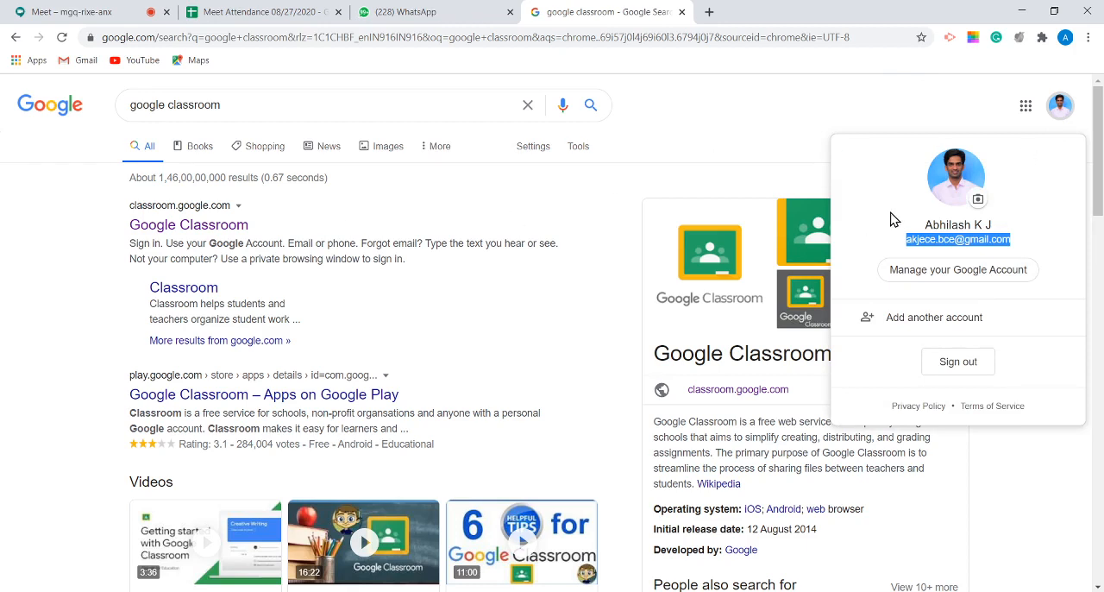
left_click(635, 131)
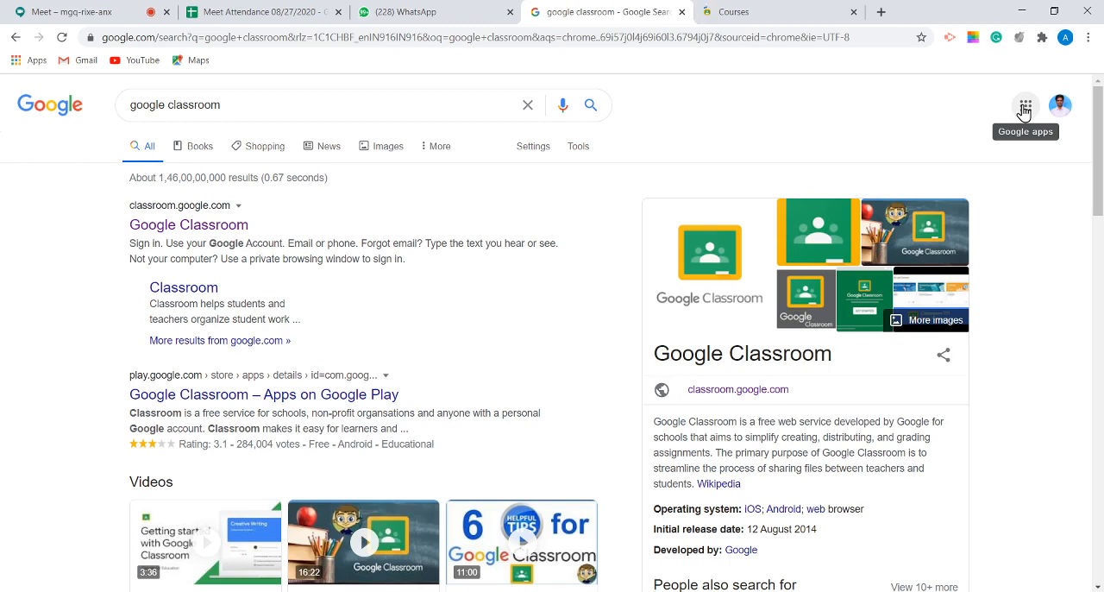
Step: Browse the available Google apps and open Classroom from them
left_click(1025, 106)
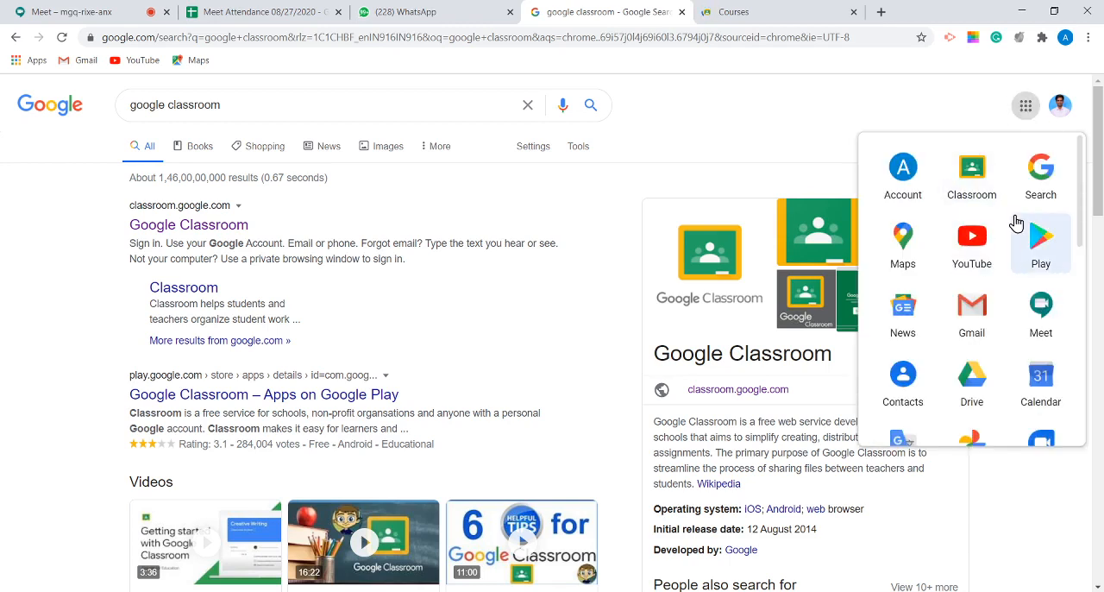
scroll(1016, 223, "down", 5)
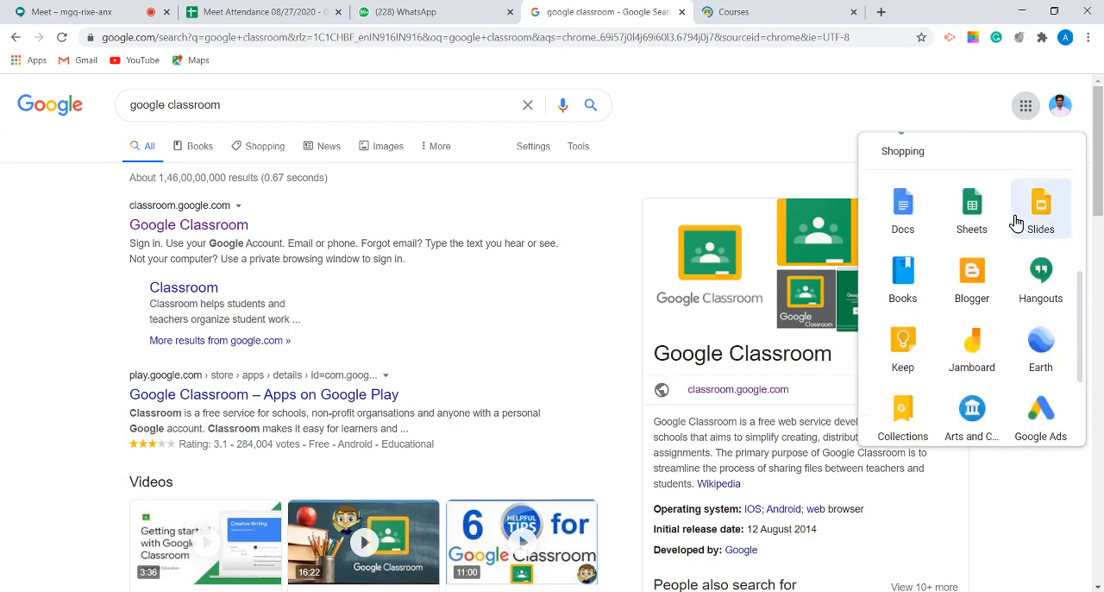
scroll(1014, 220, "down", 4)
scroll(1012, 226, "up", 3)
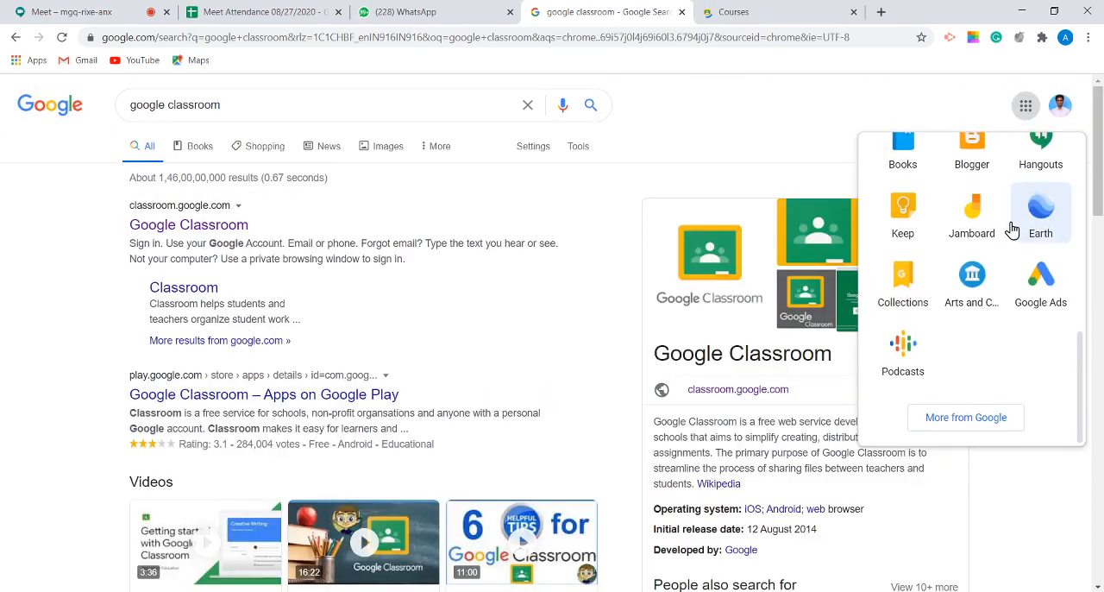
scroll(1012, 229, "up", 7)
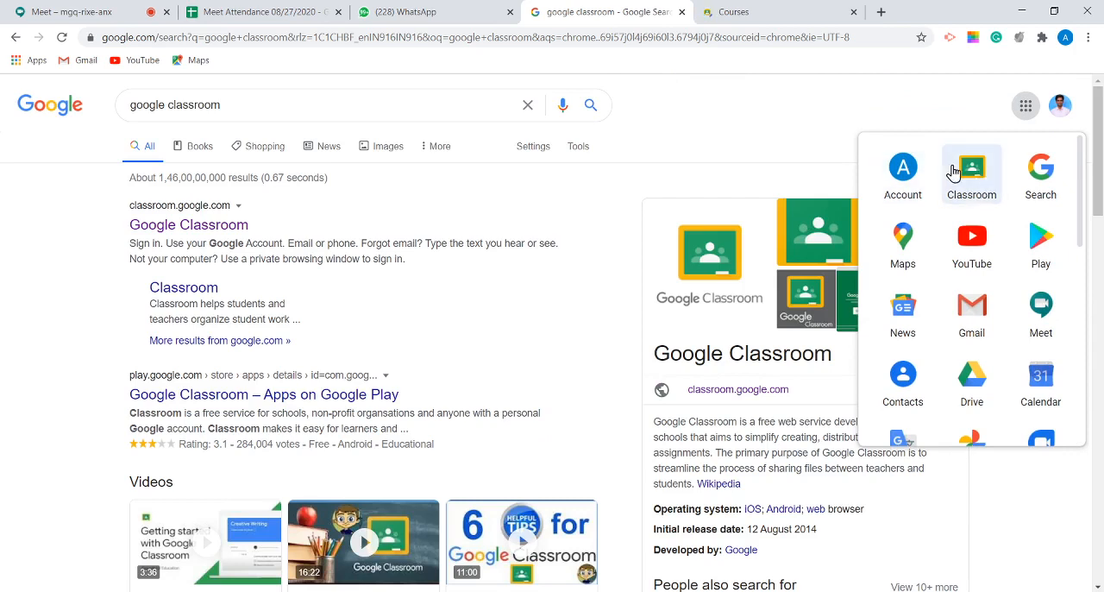
left_click_drag(954, 173, 989, 195)
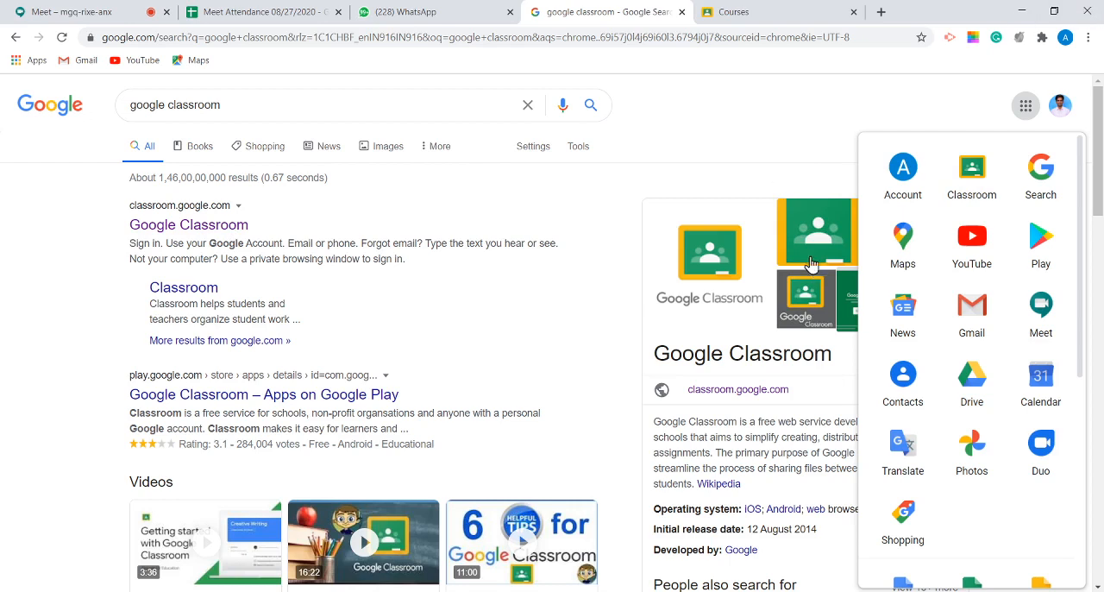
left_click(953, 171)
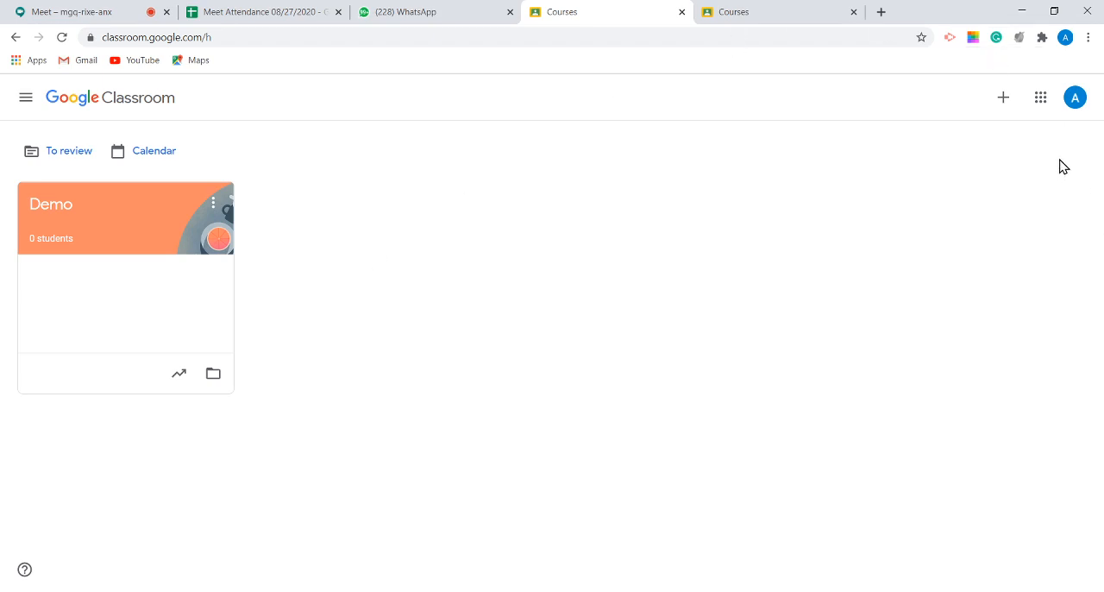
Step: Verify the account signed in to Classroom, highlighting its e-mail address
left_click(1078, 100)
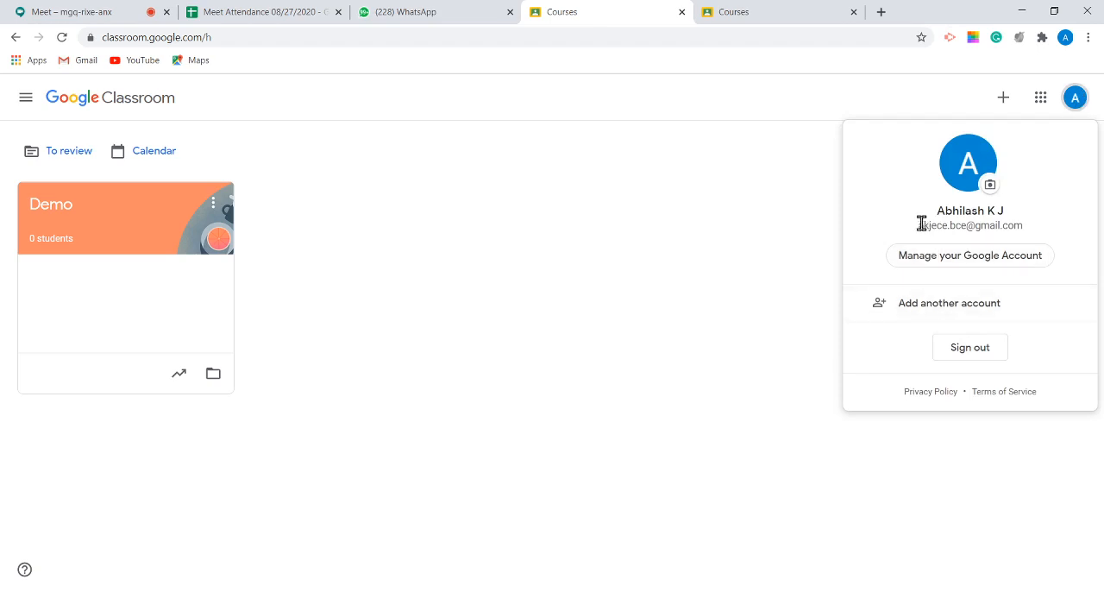
left_click_drag(918, 225, 1052, 232)
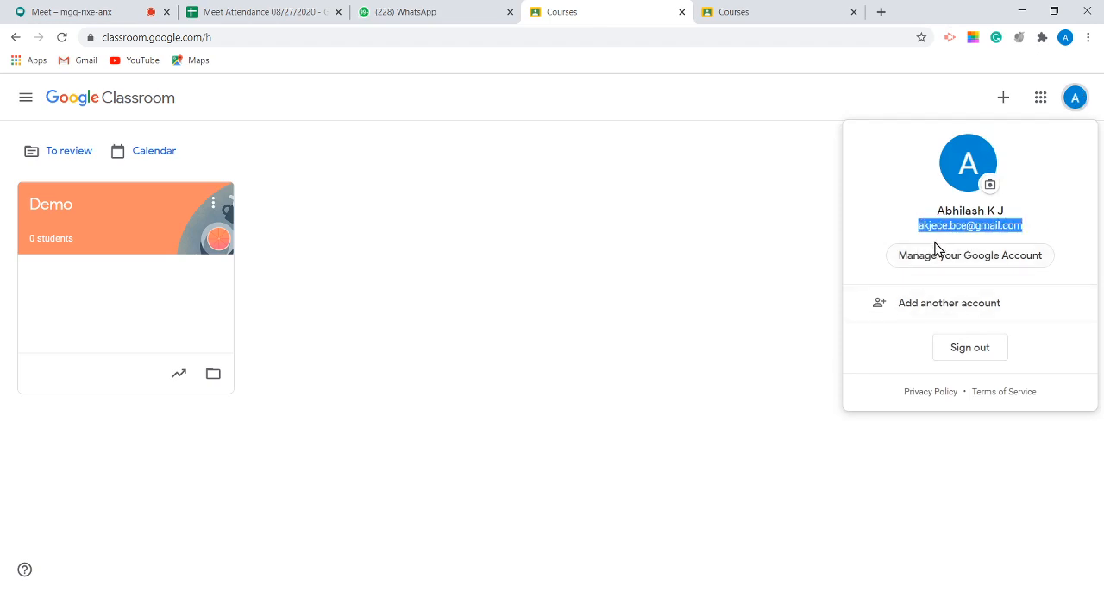
left_click(589, 221)
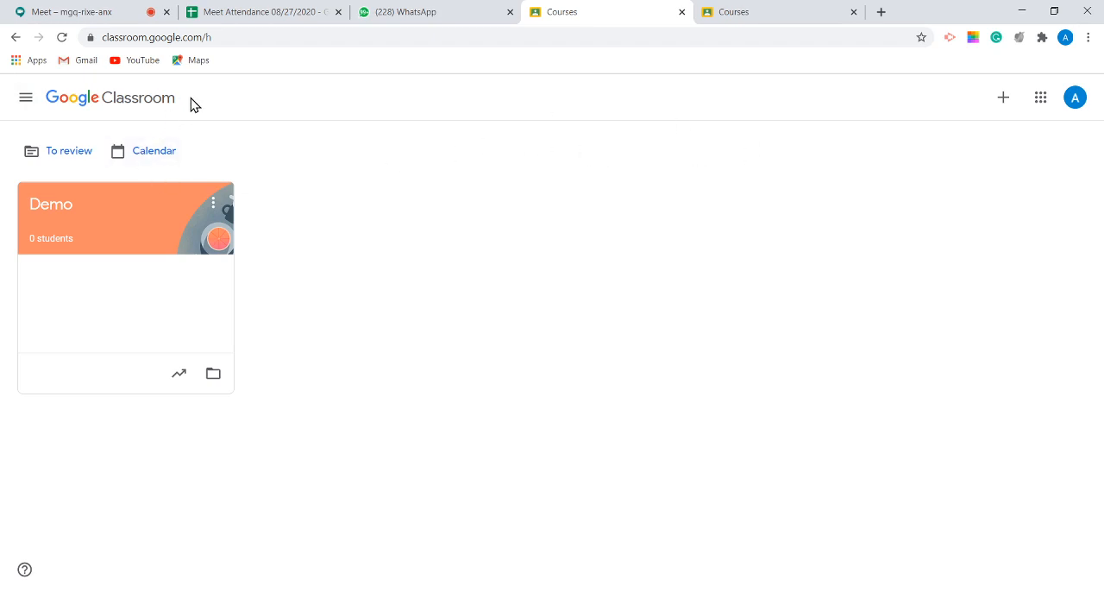
Step: Examine Classroom's main navigation options, highlighting the Teaching section and its To review entry
left_click(25, 99)
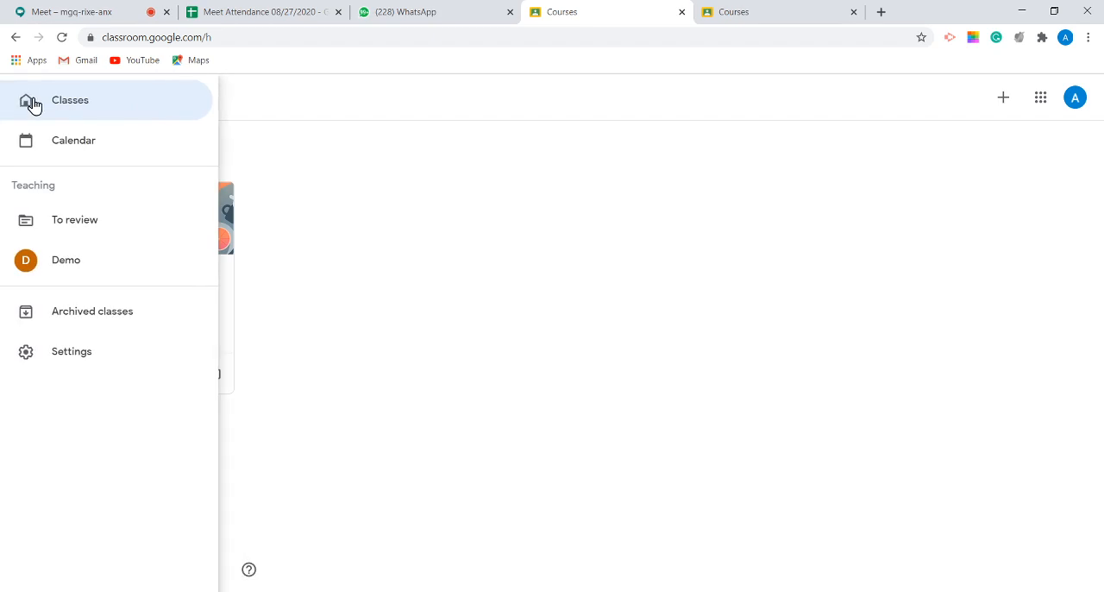
left_click(229, 110)
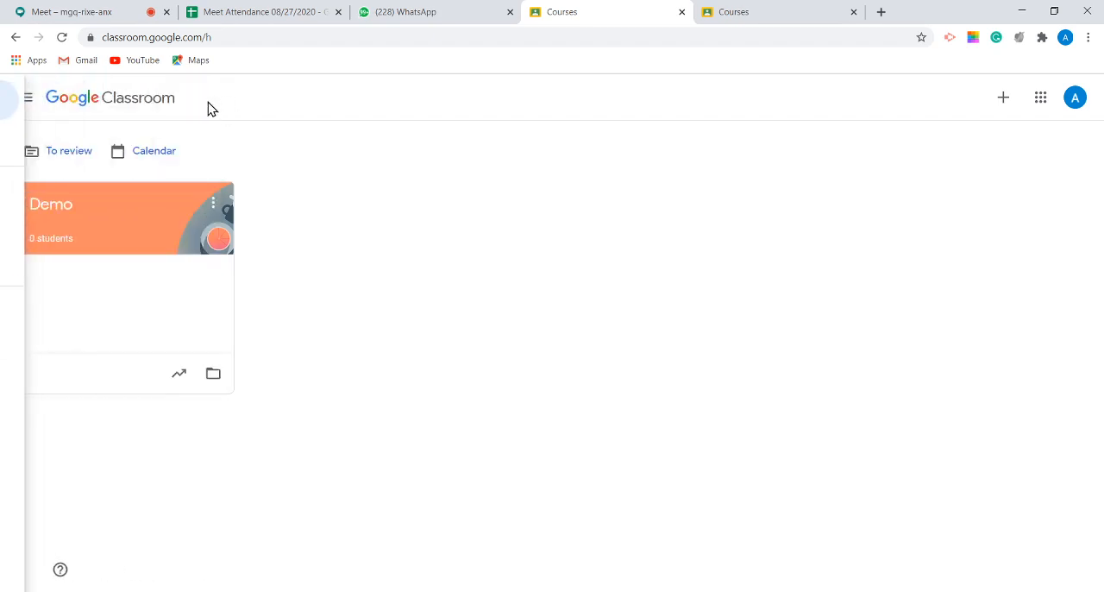
left_click(18, 102)
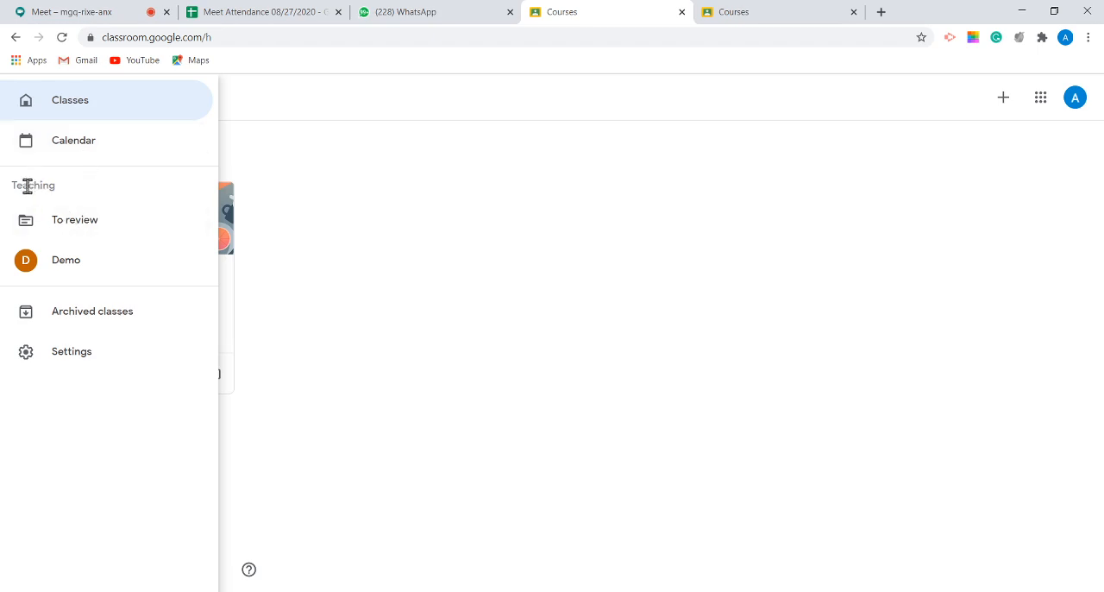
left_click_drag(11, 186, 89, 221)
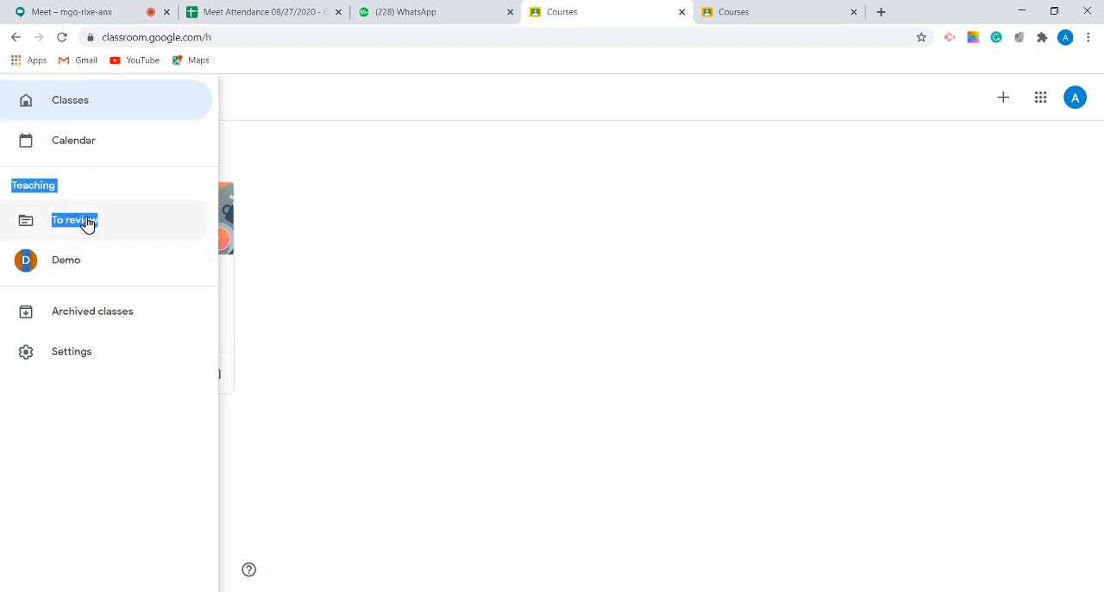
Step: View the work awaiting review, filter it to the Demo class, and return to the classes overview
left_click(98, 187)
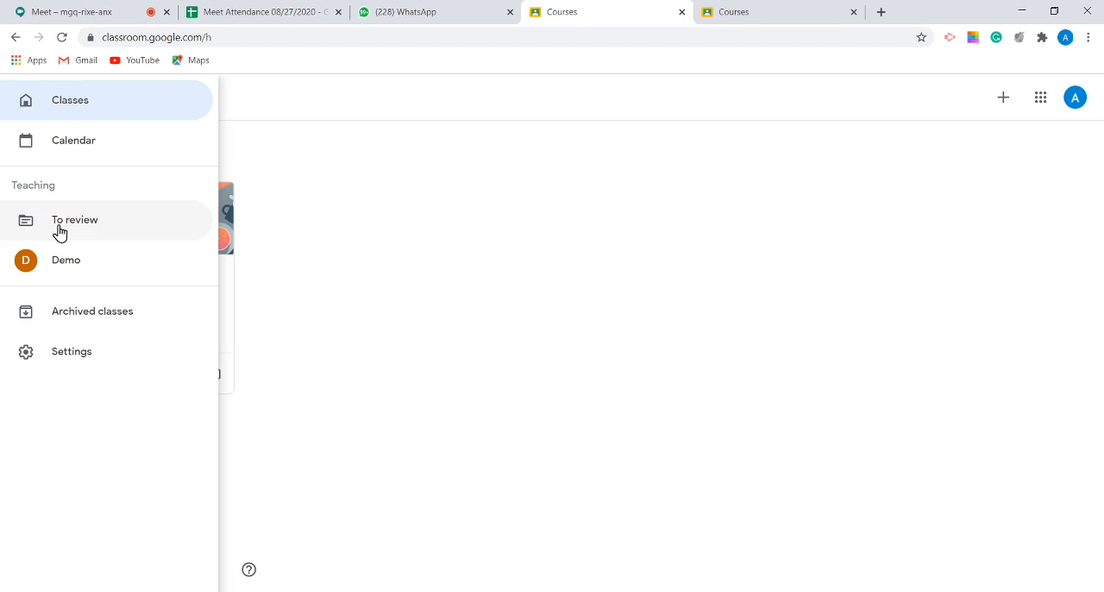
left_click(53, 237)
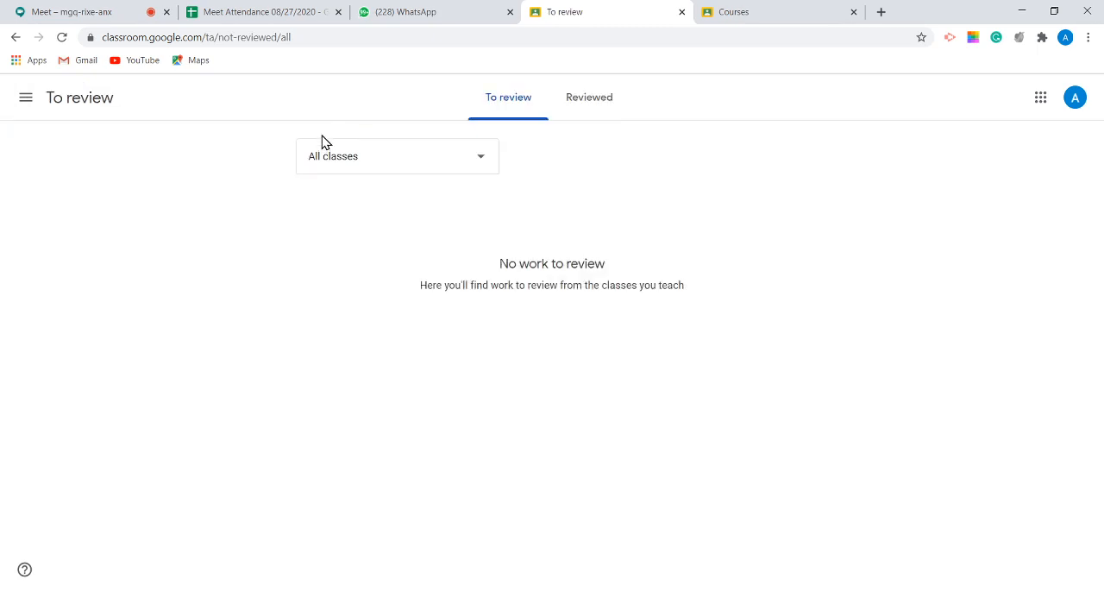
left_click(423, 161)
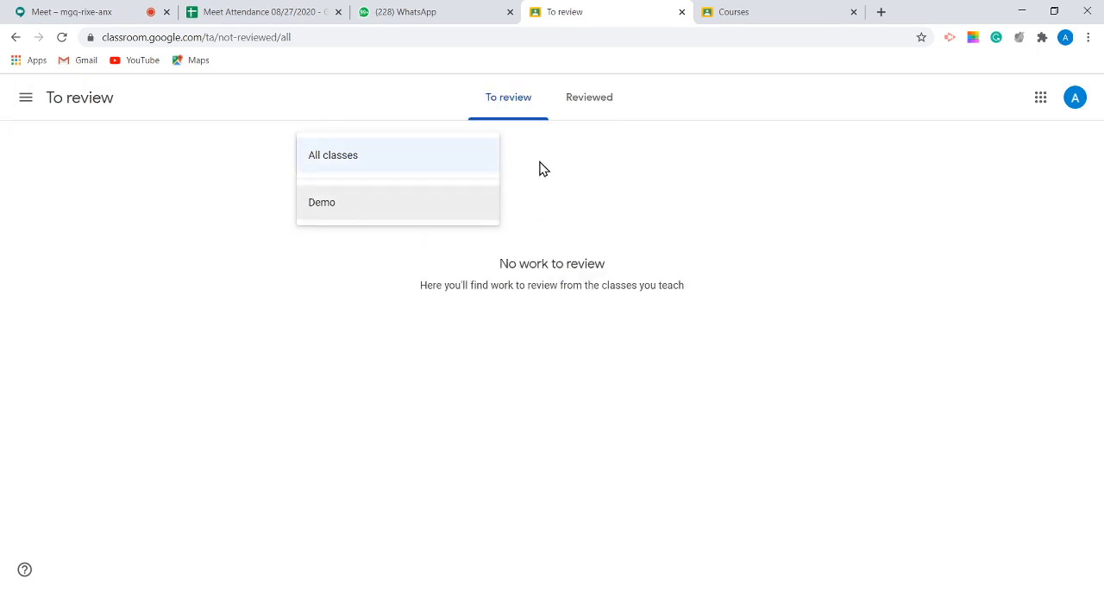
left_click(540, 167)
left_click(457, 159)
left_click(464, 204)
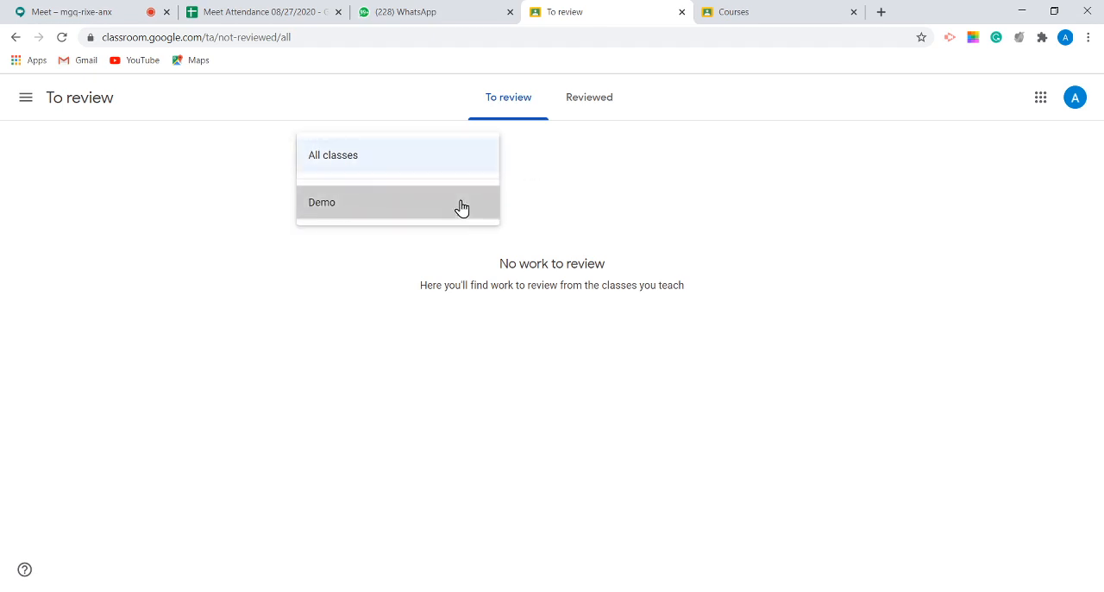
left_click(26, 99)
left_click(29, 101)
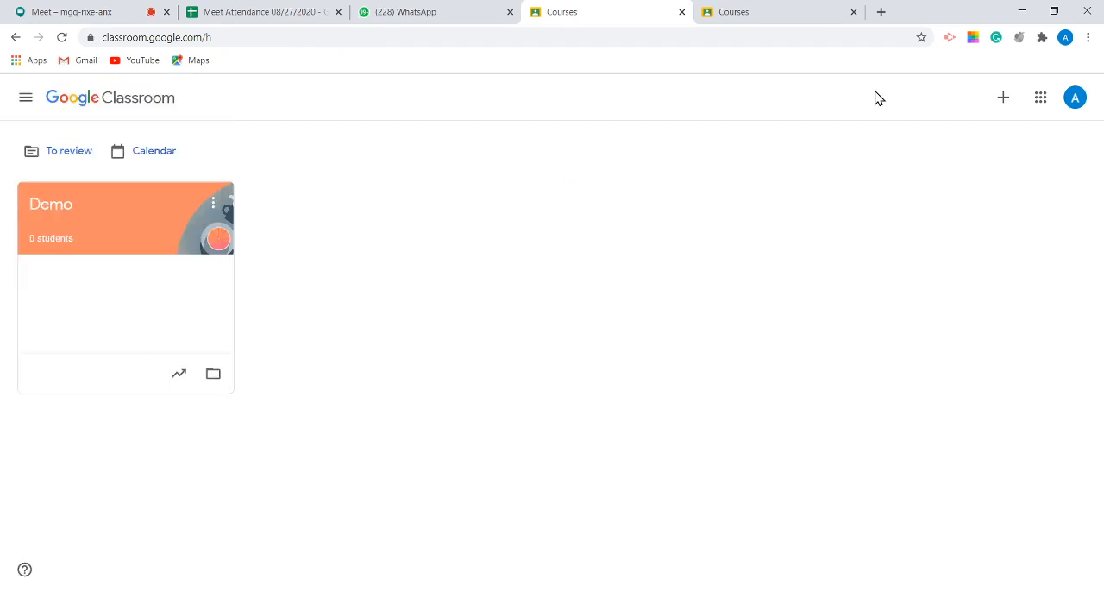
Step: Open the Join class form to show its class code field, and close it without joining
left_click(1001, 100)
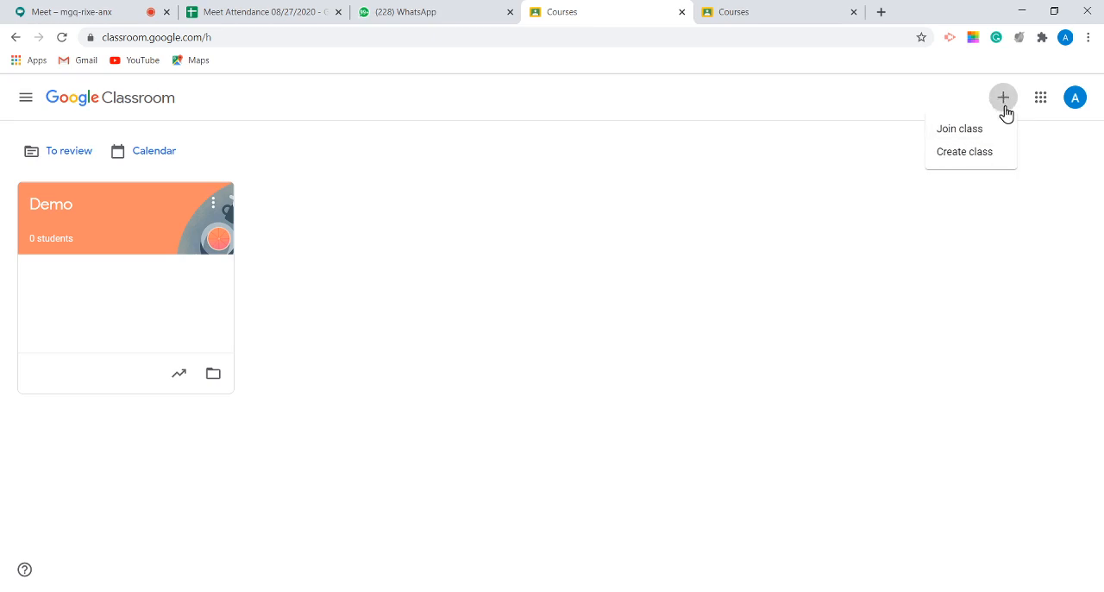
left_click(959, 136)
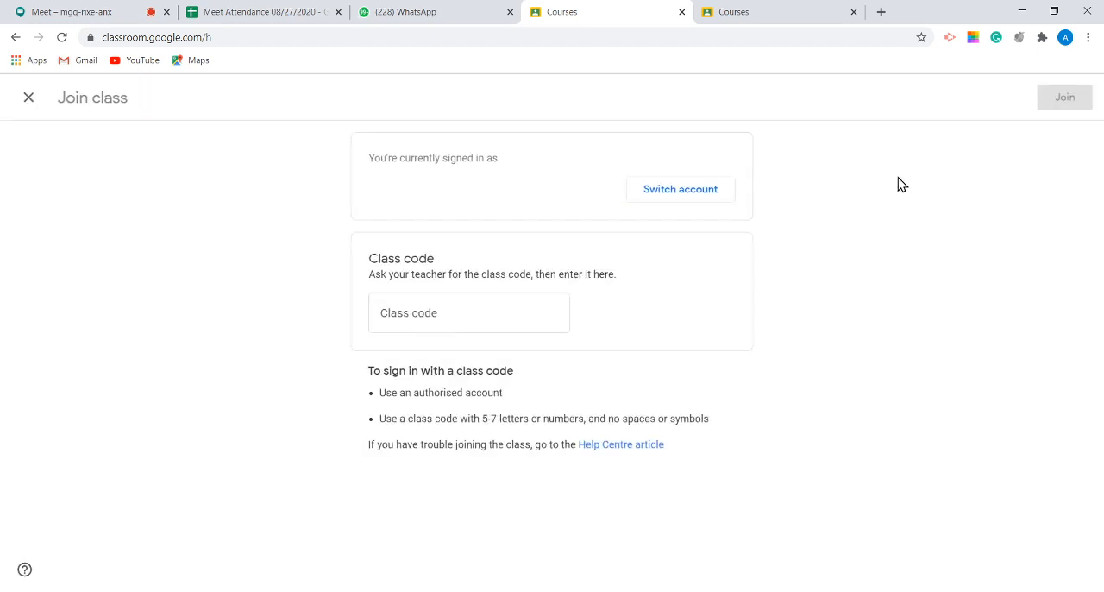
left_click(547, 307)
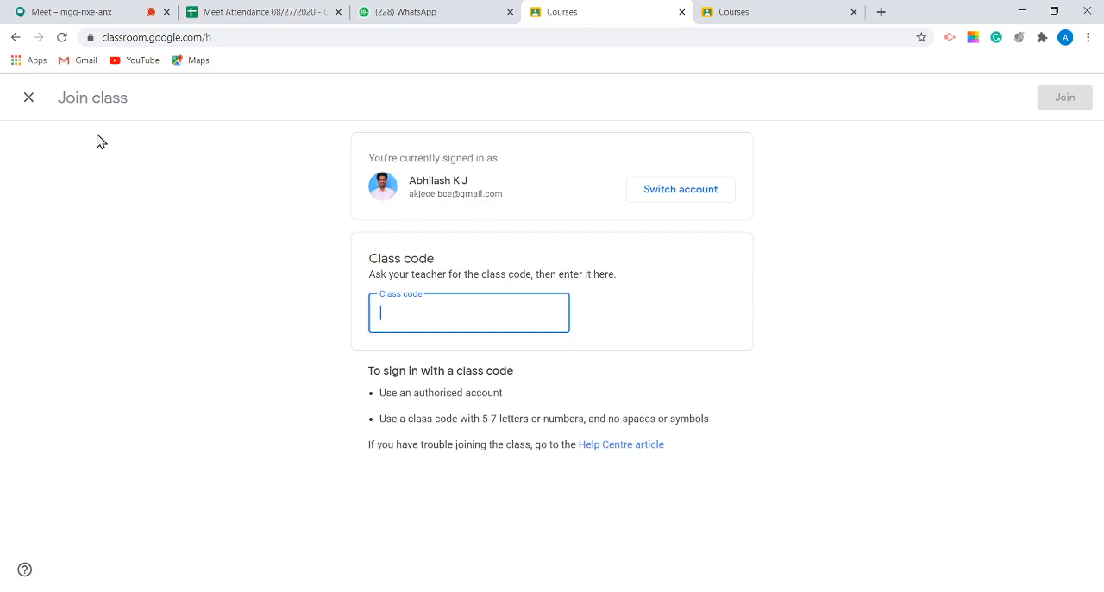
left_click(30, 100)
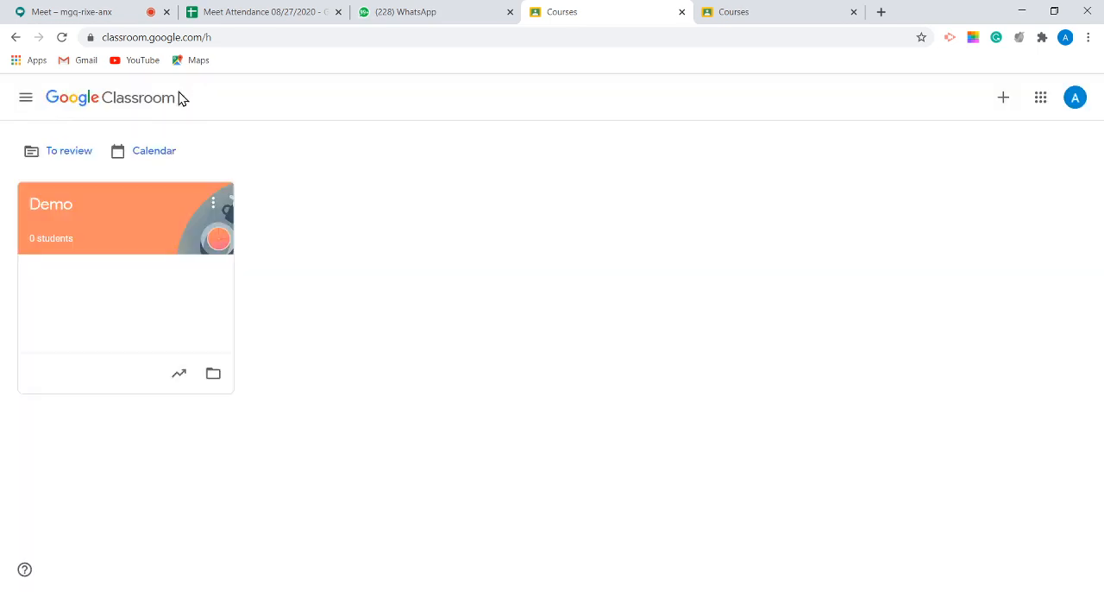
Step: Start creating a new class from the Classroom home page
left_click(1002, 102)
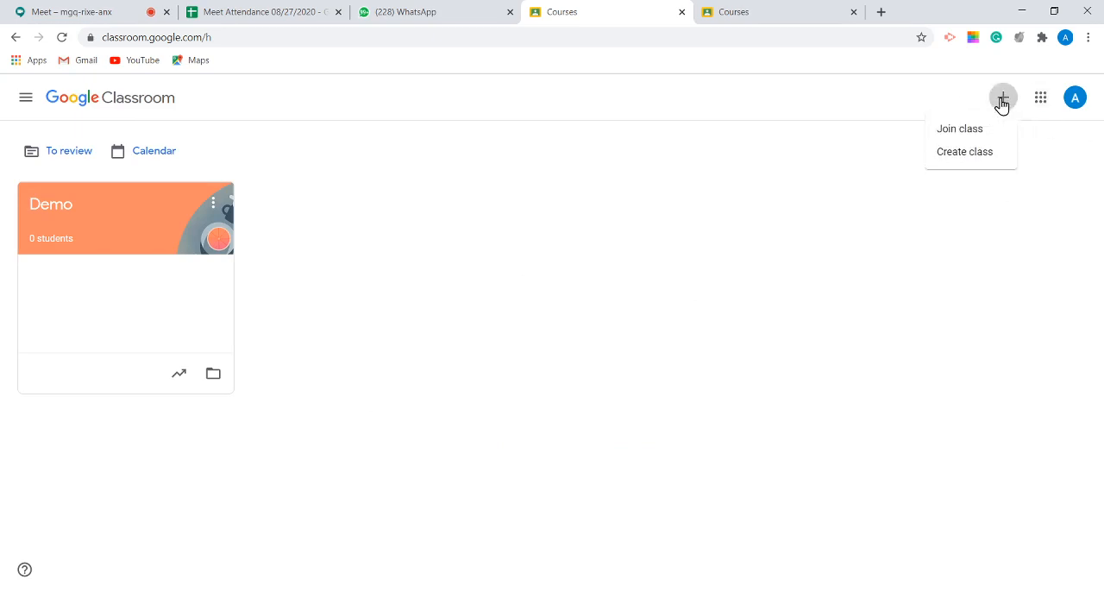
left_click(968, 160)
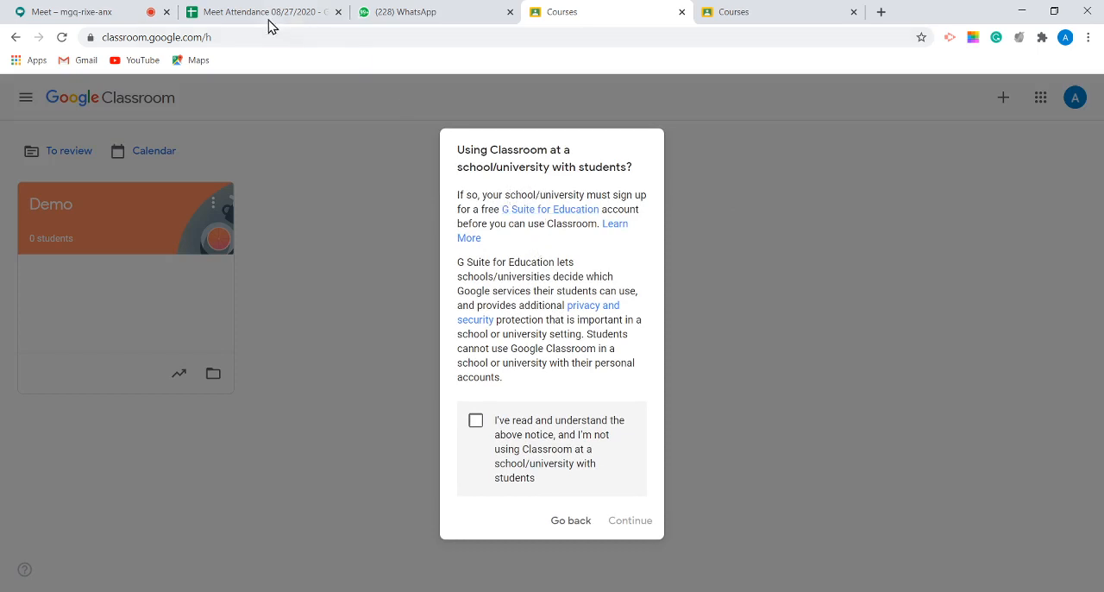
Step: Switch to the Google Meet session, admit the waiting participant, and return to the pending class creation in Classroom
left_click(83, 11)
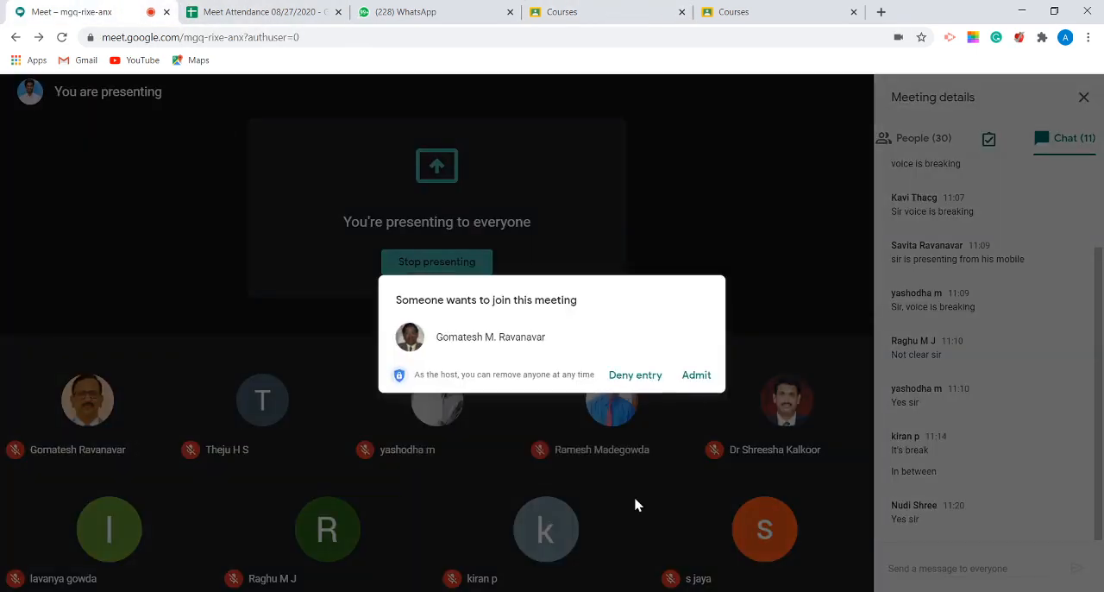
left_click(698, 378)
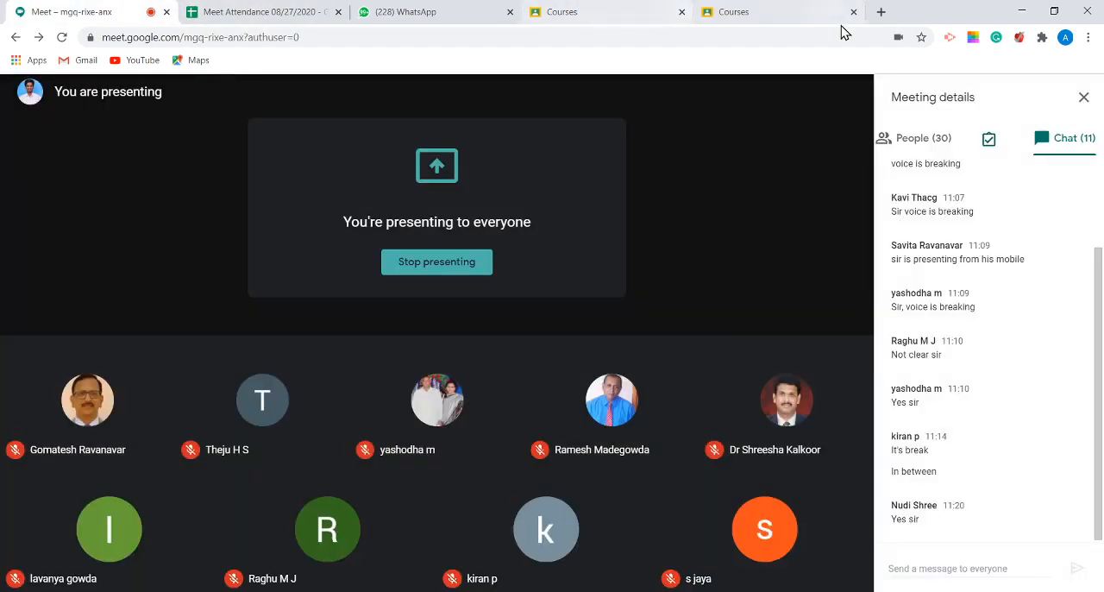
left_click(796, 17)
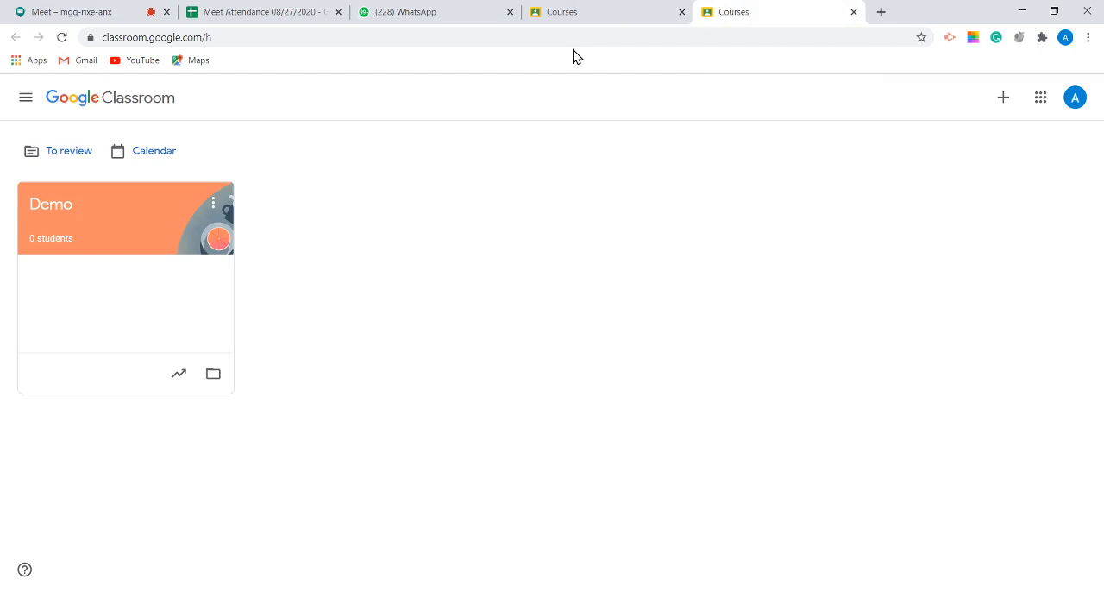
left_click(576, 16)
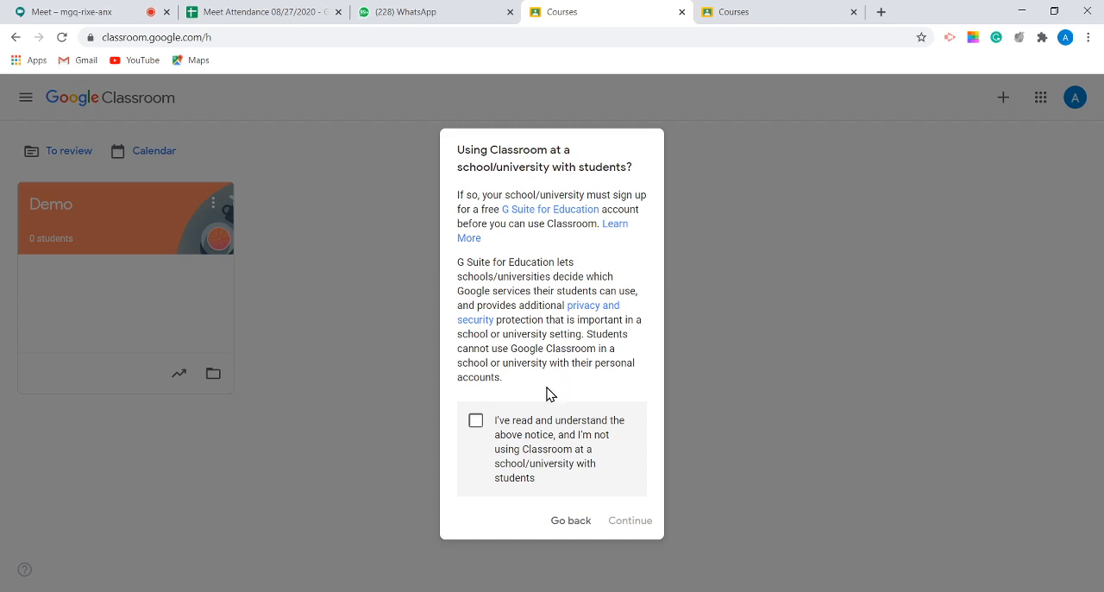
Step: Acknowledge the school/university usage notice to continue to the class details form, and close the WhatsApp page
left_click(476, 422)
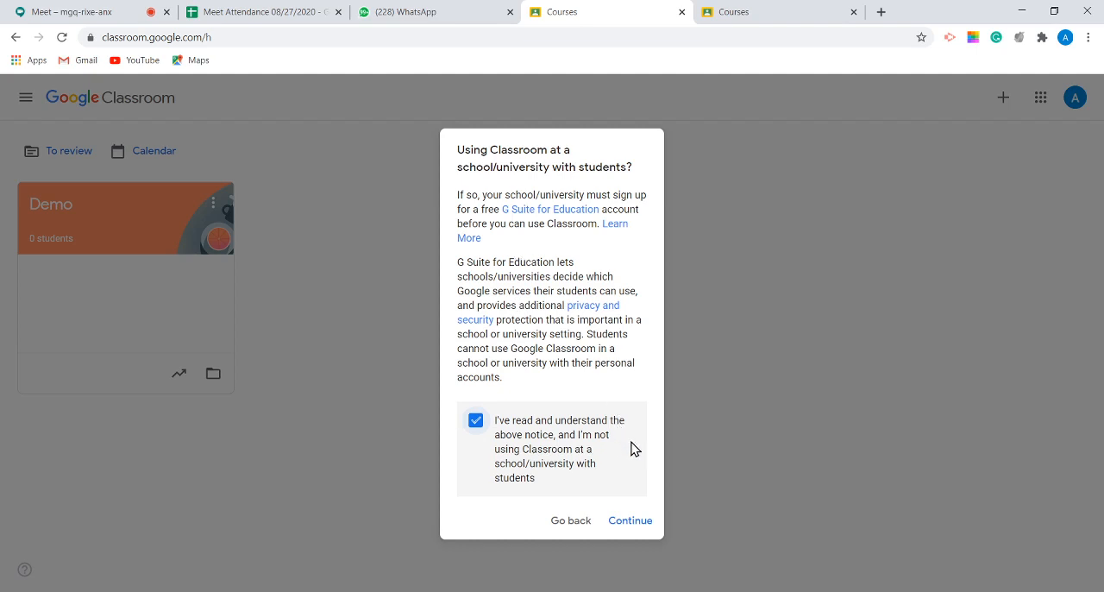
left_click(630, 522)
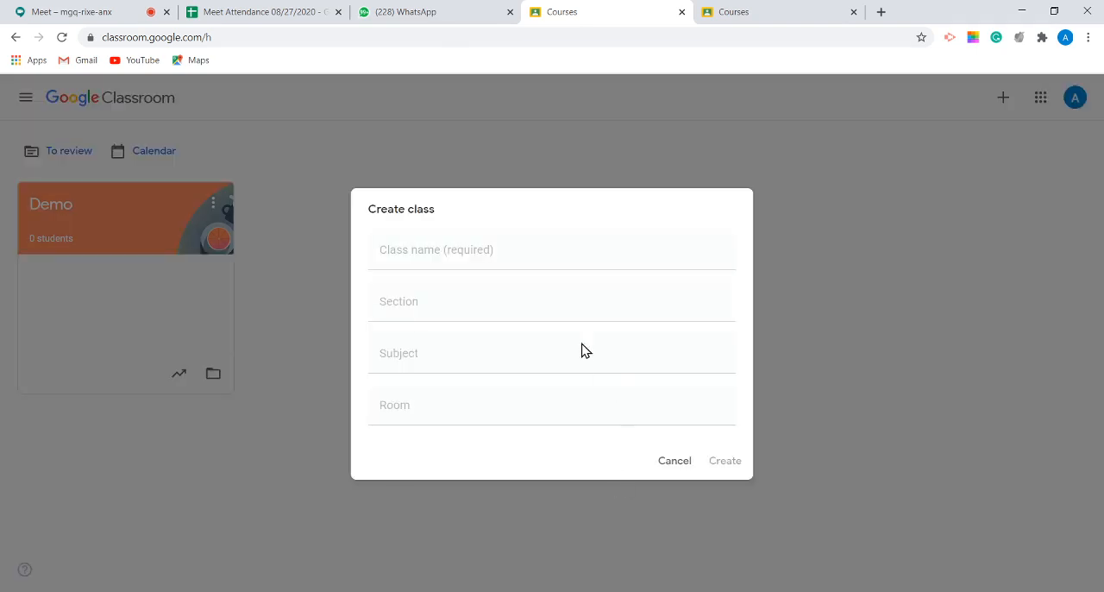
left_click(446, 205)
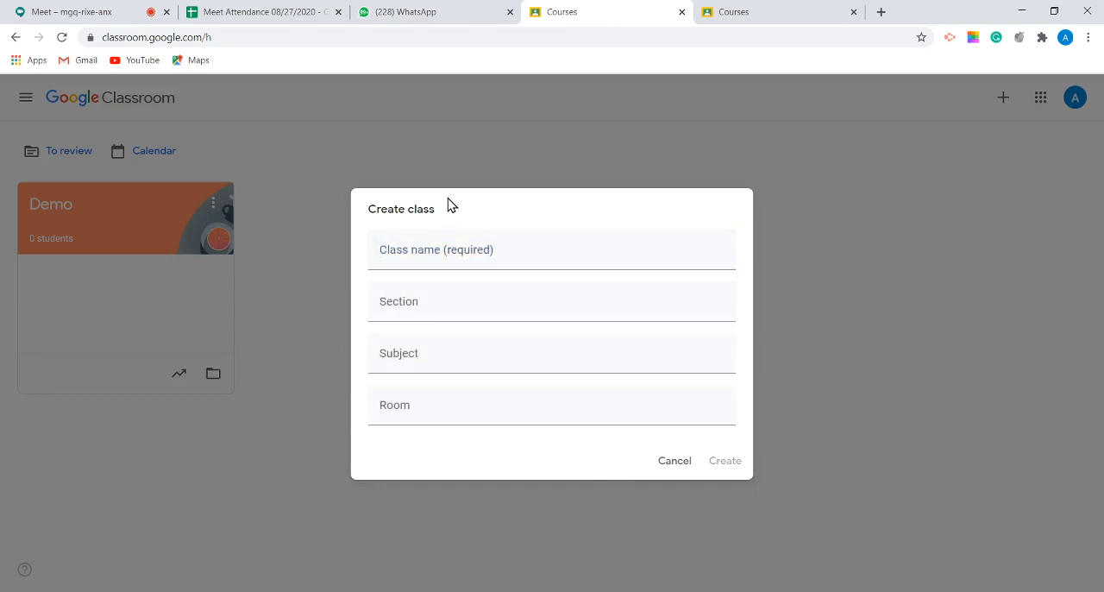
left_click(433, 251)
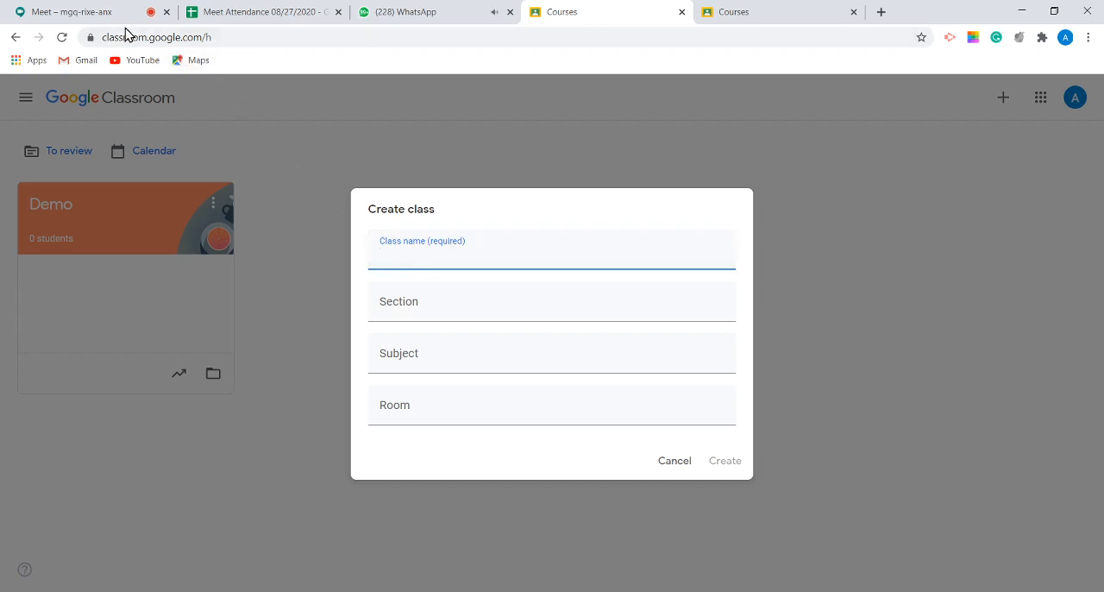
left_click(509, 12)
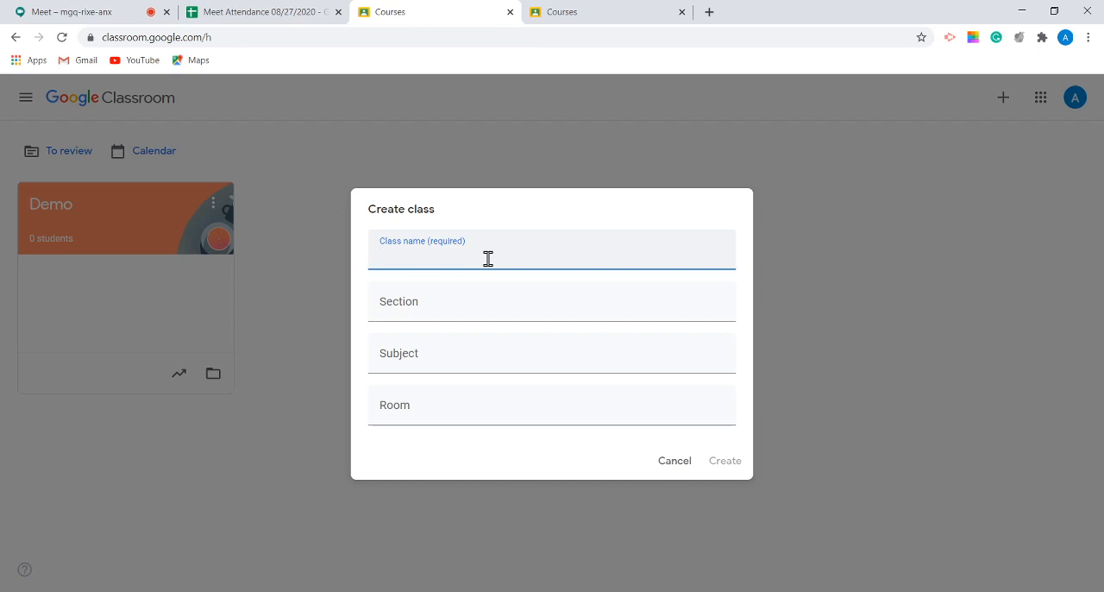
type("Demo")
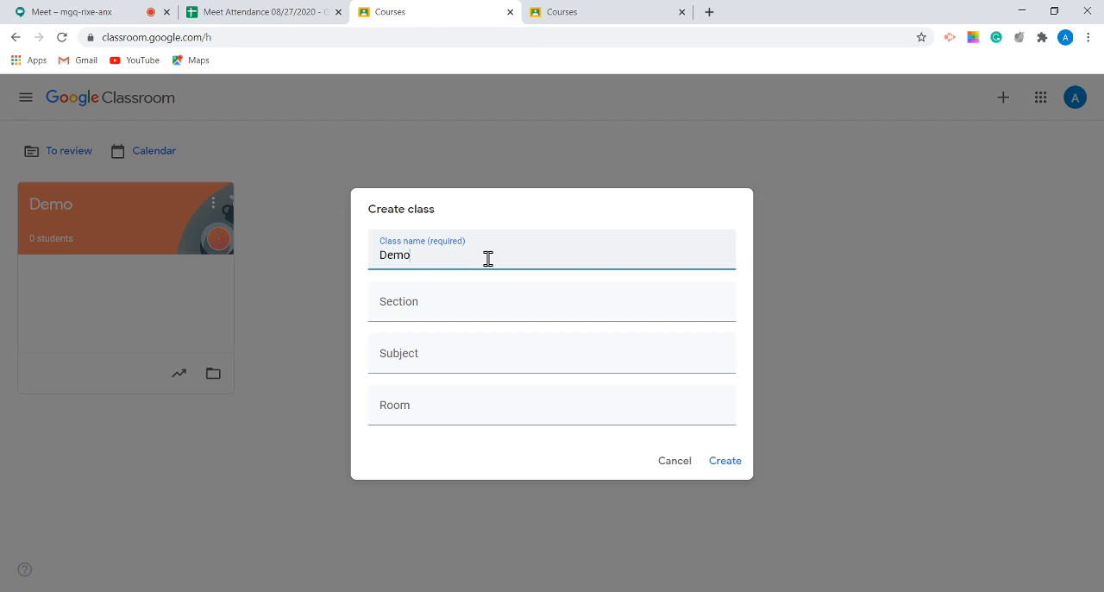
key("BackSpace")
key("BackSpace")
key("BackSpace")
key("BackSpace")
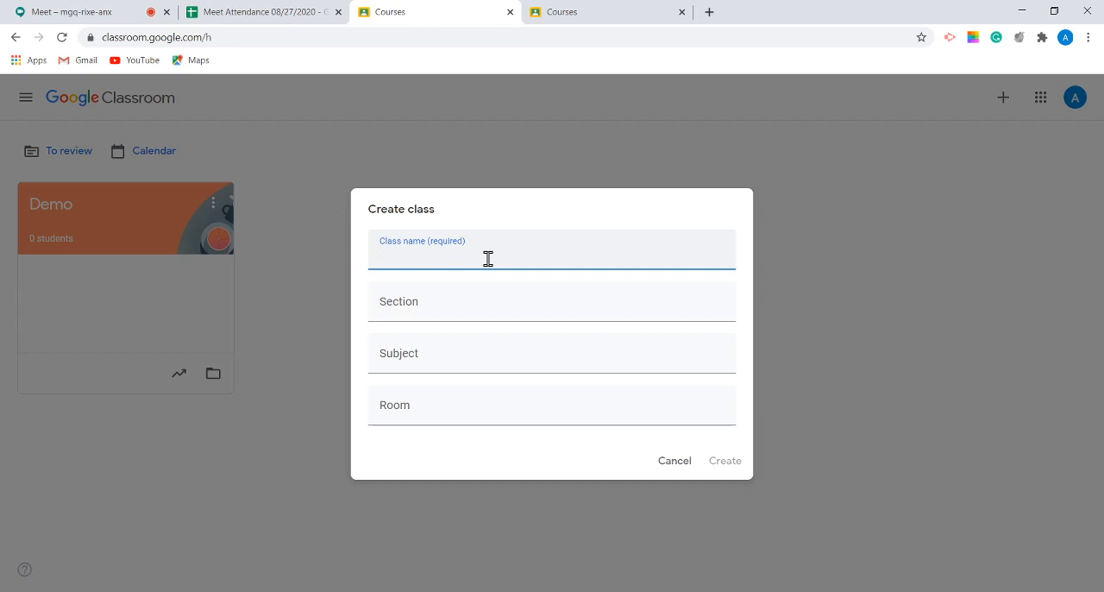
type("Experimental")
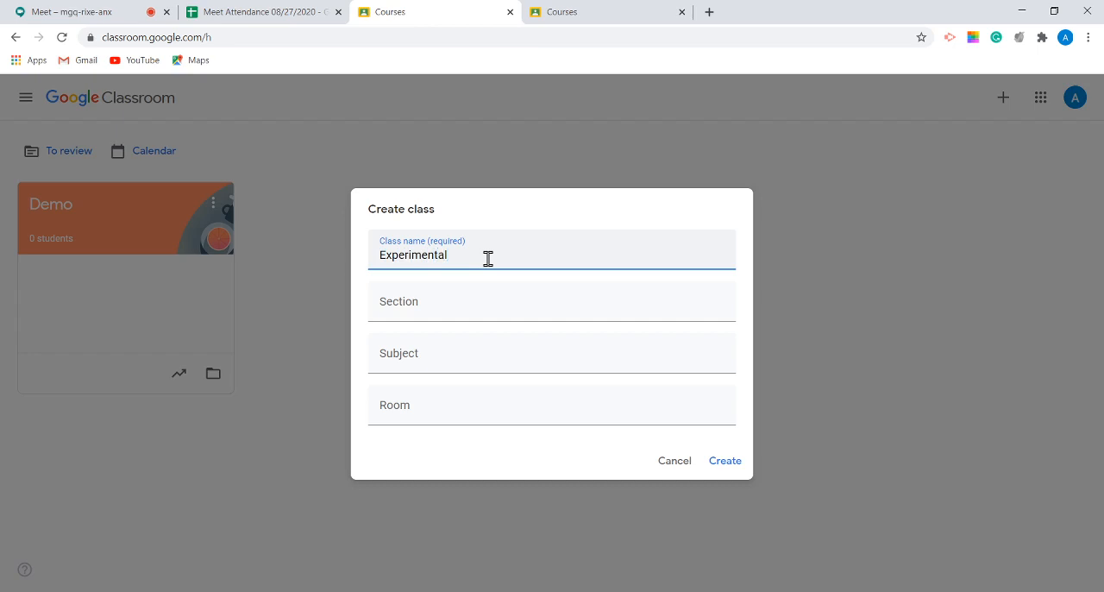
key("BackSpace")
key("BackSpace")
key("BackSpace")
key("BackSpace")
key("BackSpace")
key("BackSpace")
key("BackSpace")
key("BackSpace")
key("BackSpace")
key("BackSpace")
key("BackSpace")
key("BackSpace")
Step: Enter "Demo Classroom" as the name of the new class
type("Demo V")
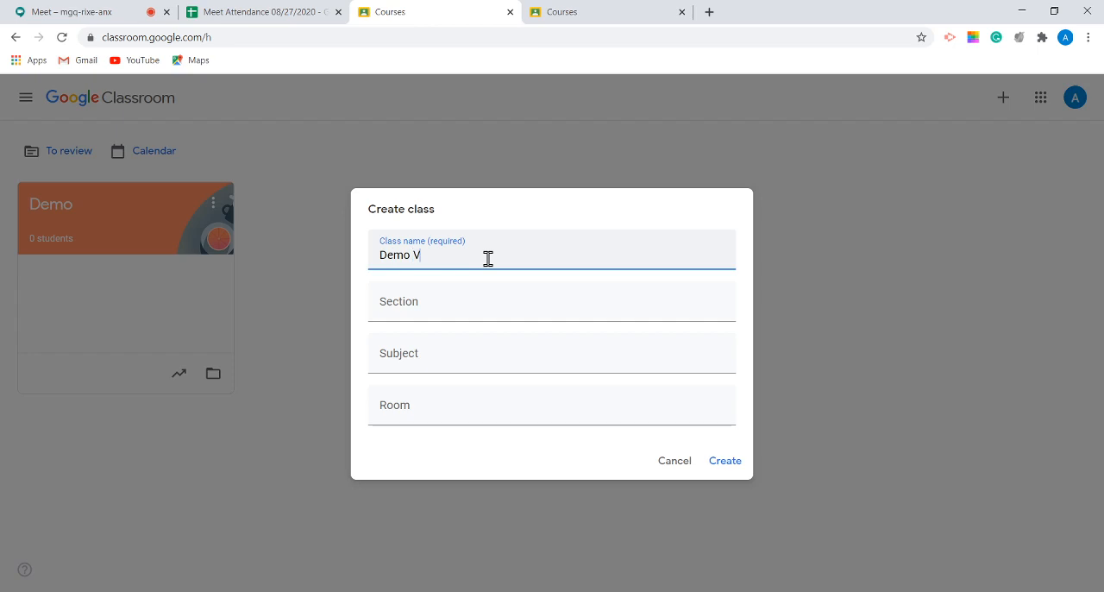
type("ers")
key("BackSpace")
key("BackSpace")
key("BackSpace")
key("BackSpace")
type("Classroom")
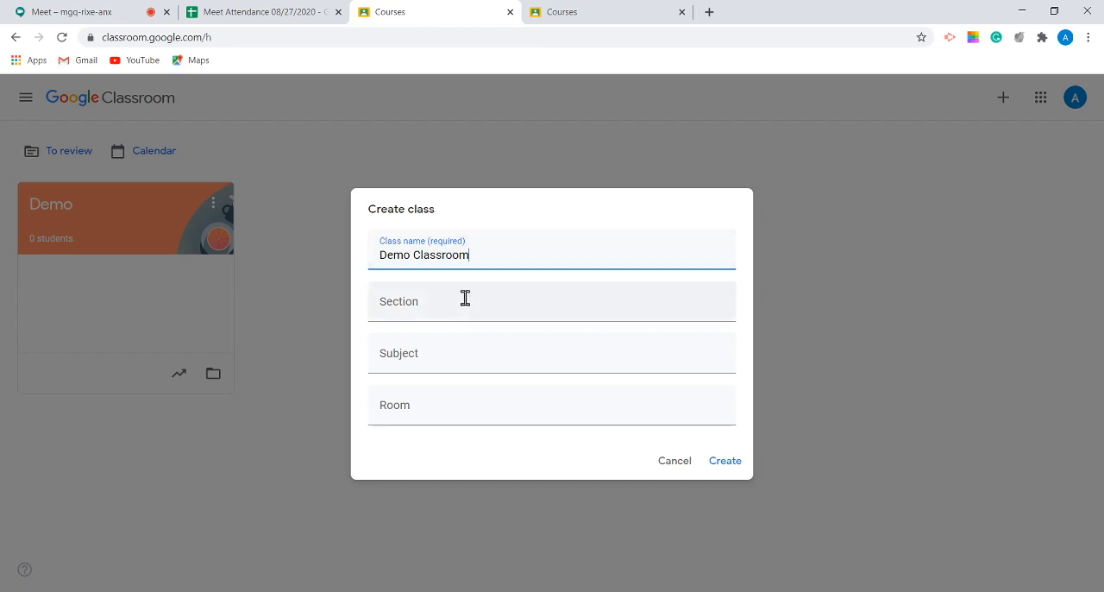
Step: Set the subject to "Demo", leave the section and room empty, and create the class
left_click(443, 310)
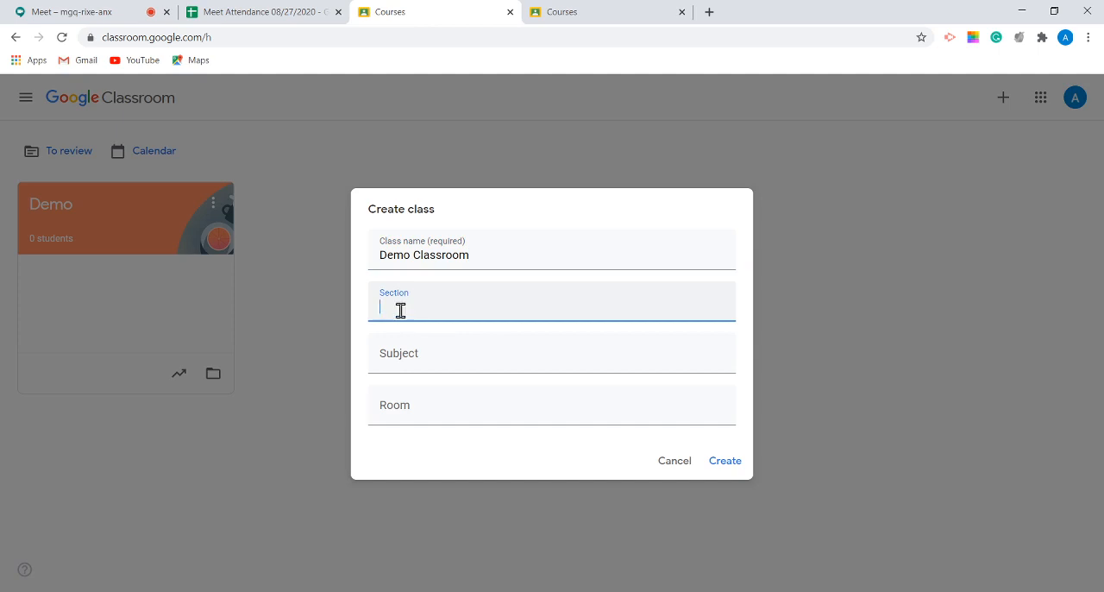
left_click(414, 359)
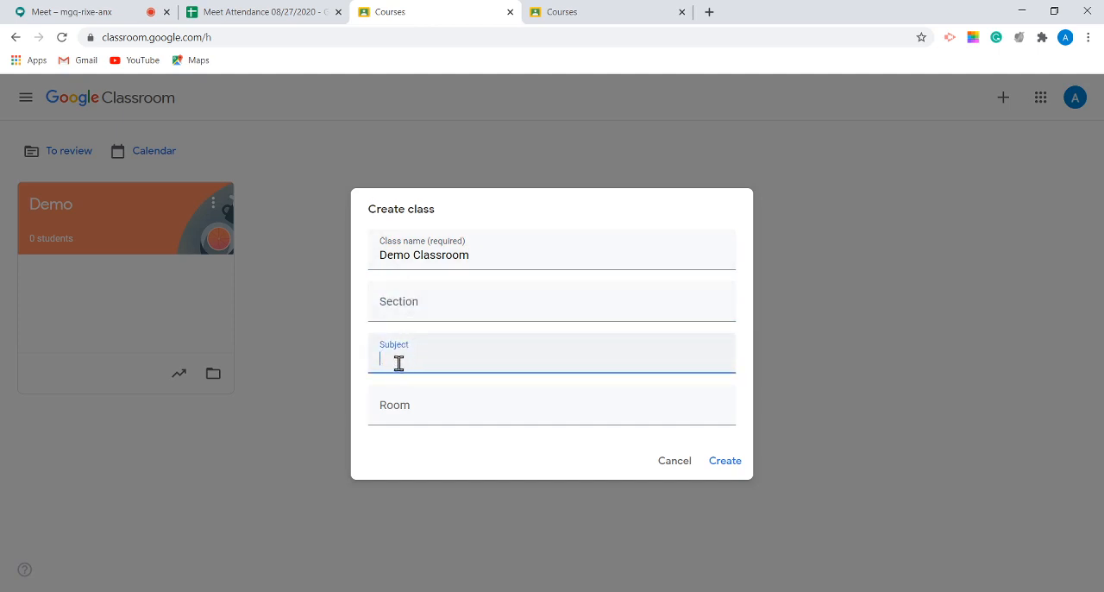
type("Demo")
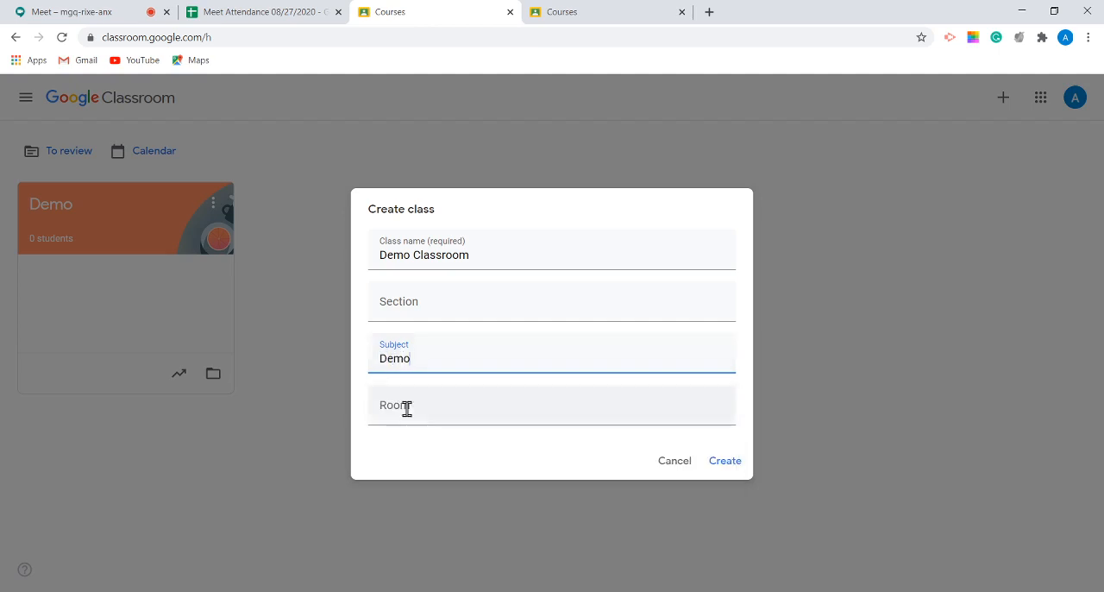
left_click(403, 407)
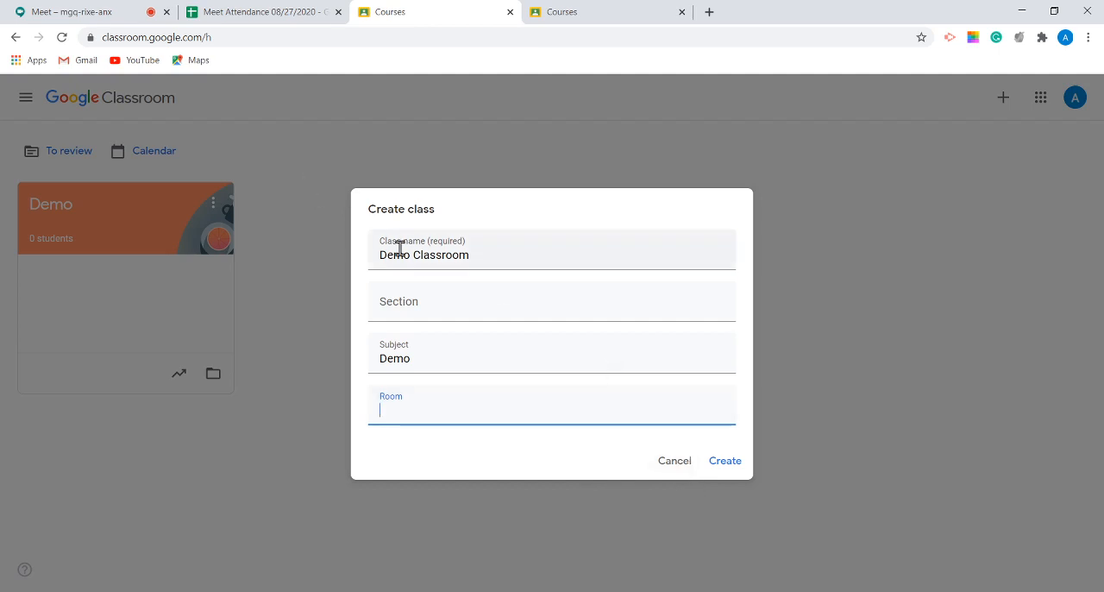
left_click(727, 464)
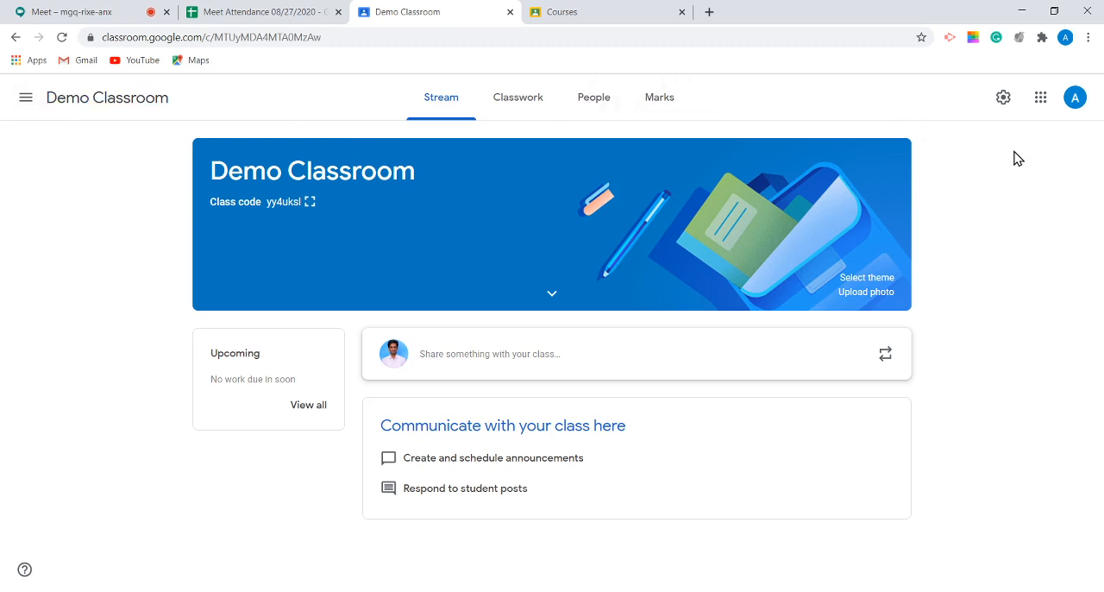
Step: Examine the navigation options with Demo Classroom open, and view the class's Classwork page
left_click(26, 99)
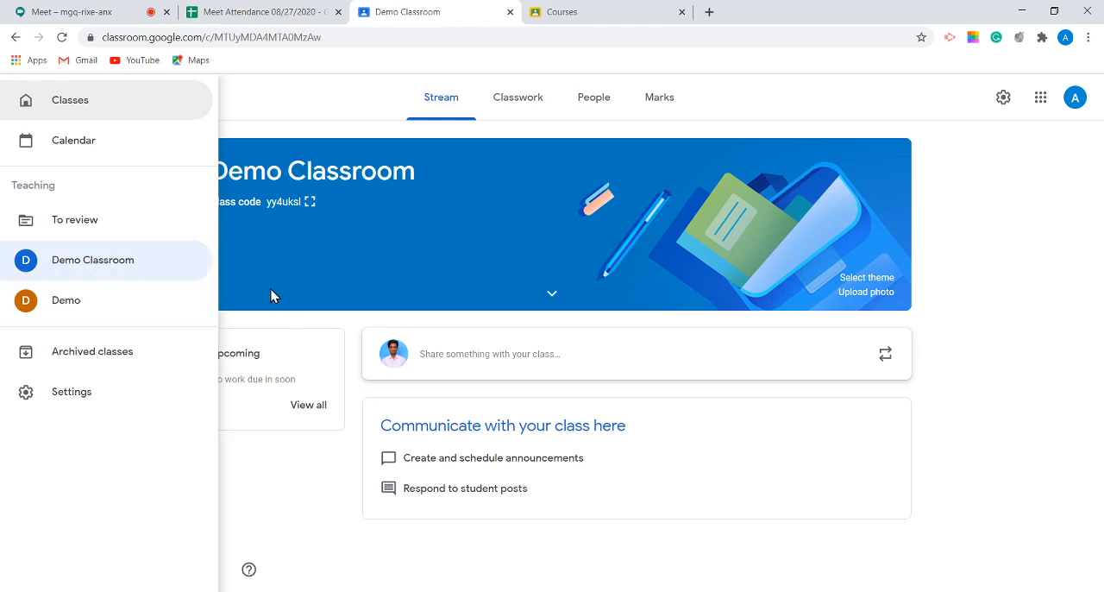
left_click(290, 321)
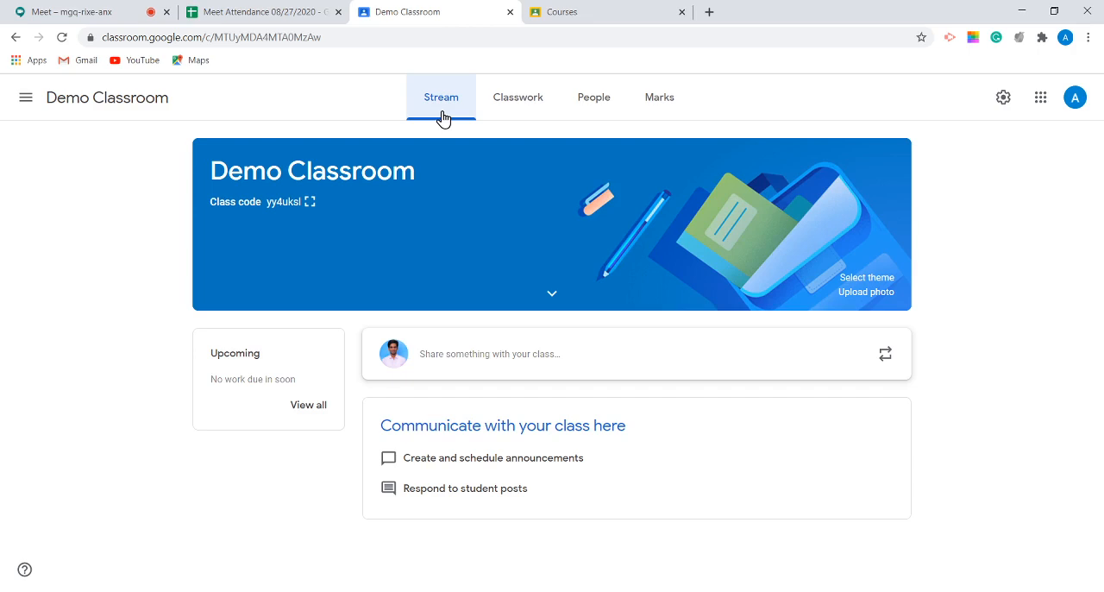
left_click(524, 104)
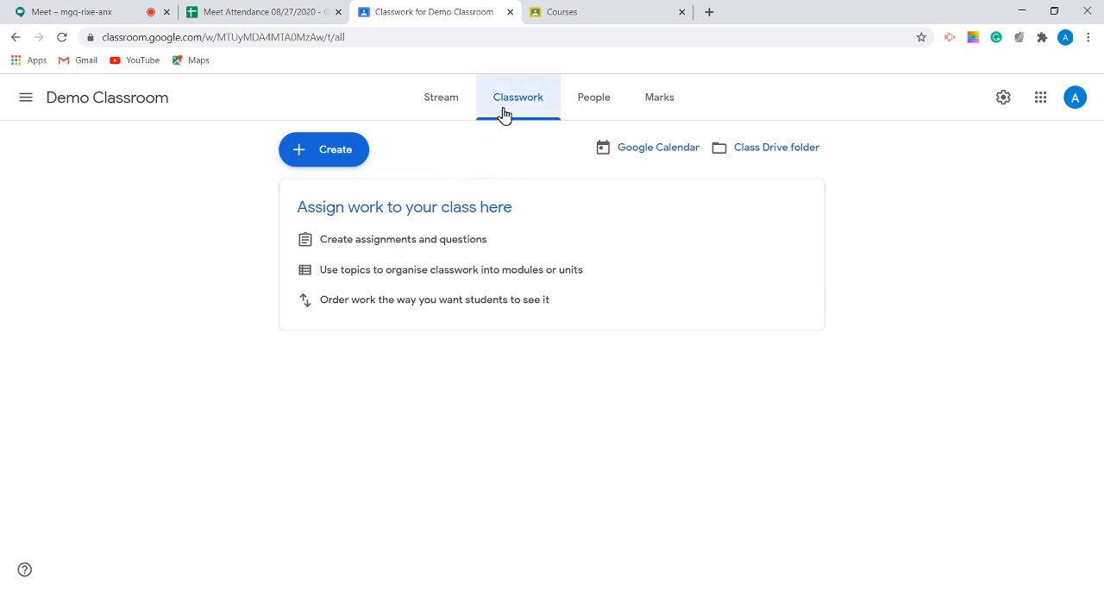
Step: Copy the student invitation link from the class's People page and close the invite dialog without inviting anyone
left_click(609, 101)
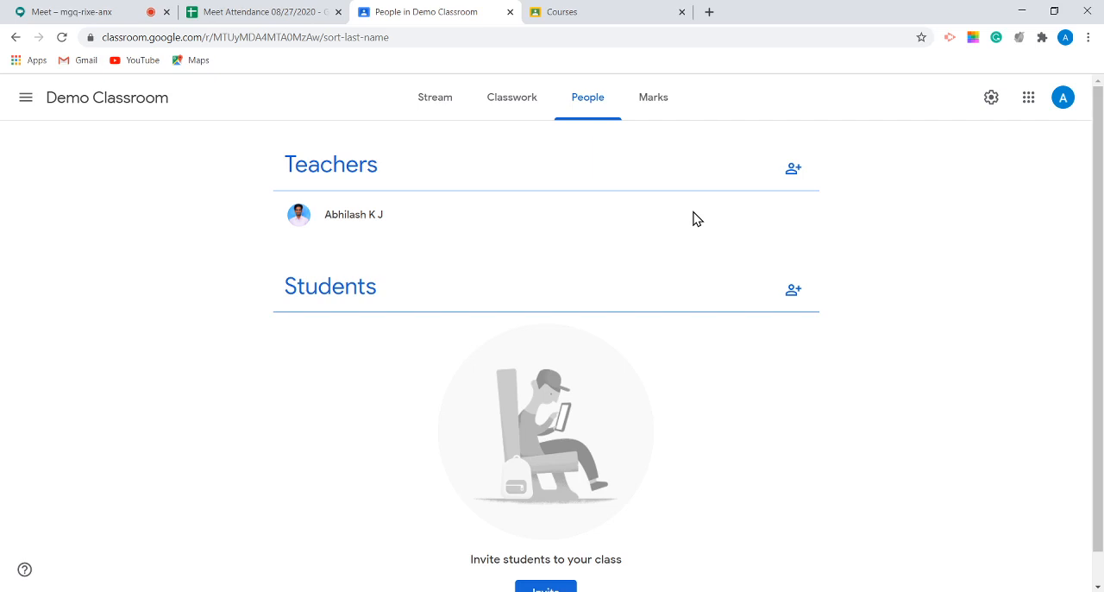
left_click(798, 292)
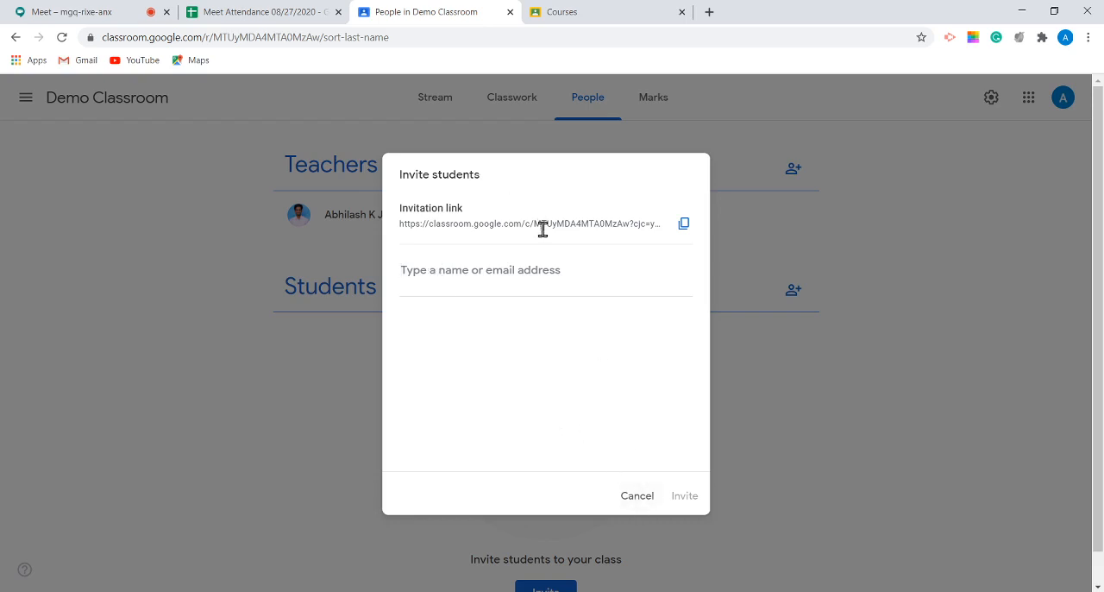
left_click(680, 226)
left_click_drag(400, 224, 714, 238)
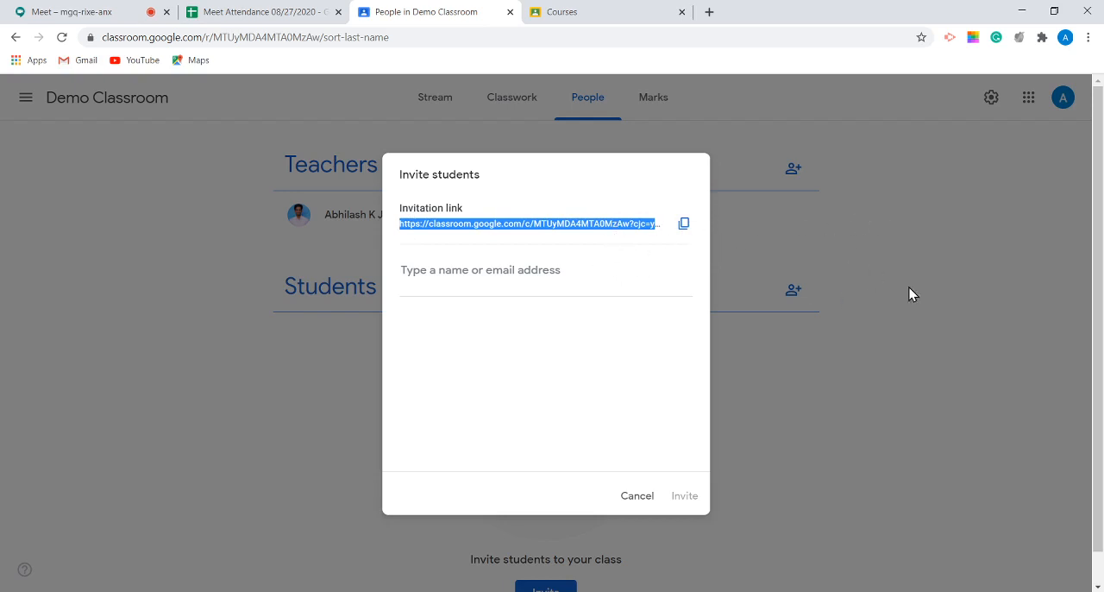
left_click(632, 498)
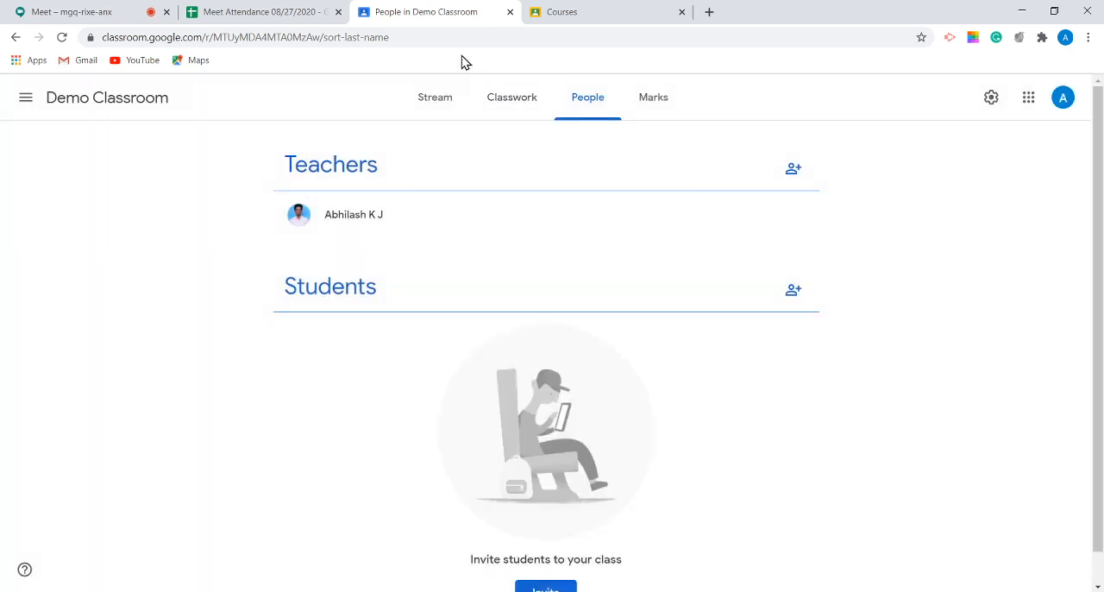
Step: Show the enlarged class code from the Stream page, close it, and highlight the code in the class banner
left_click(422, 99)
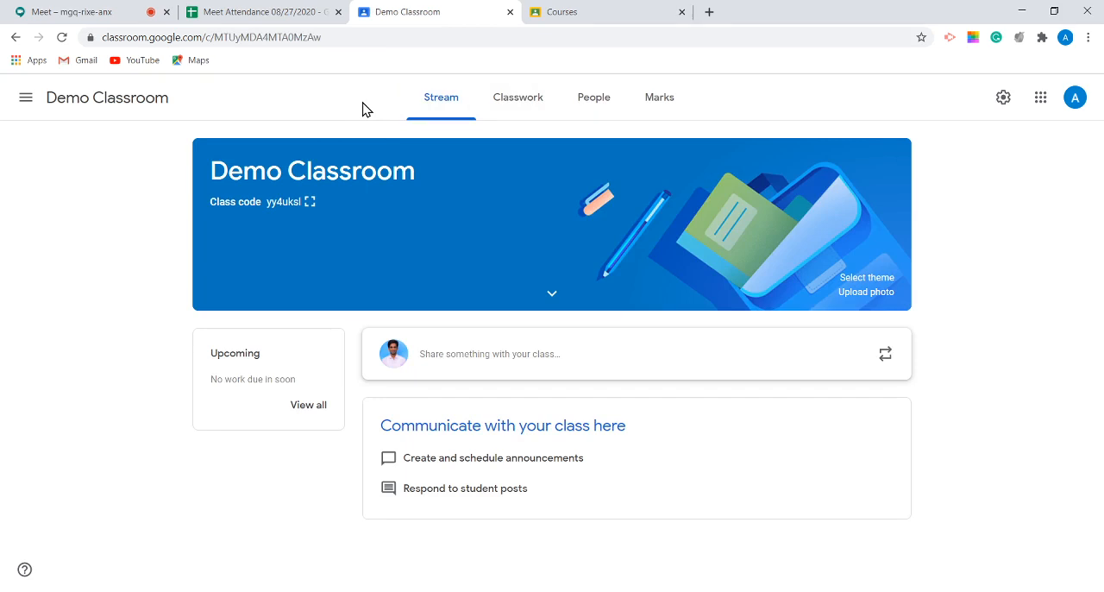
left_click(308, 203)
left_click(749, 247)
left_click_drag(267, 207, 305, 212)
Step: Switch to Google Meet, admit the waiting participant, and return to the Demo Classroom page
left_click(64, 12)
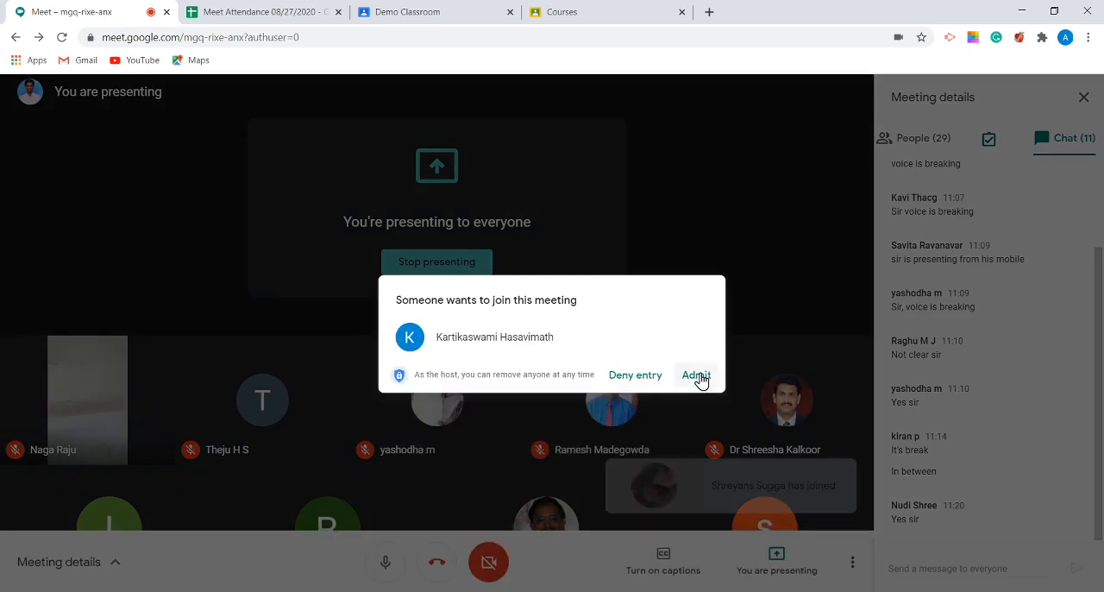
left_click(695, 375)
left_click(562, 12)
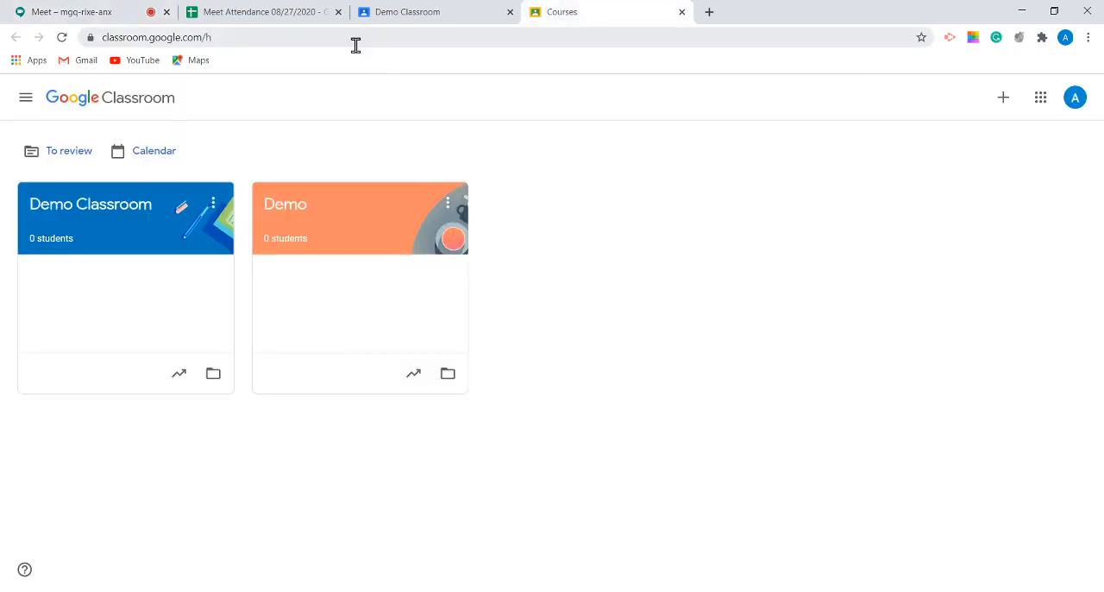
left_click(388, 12)
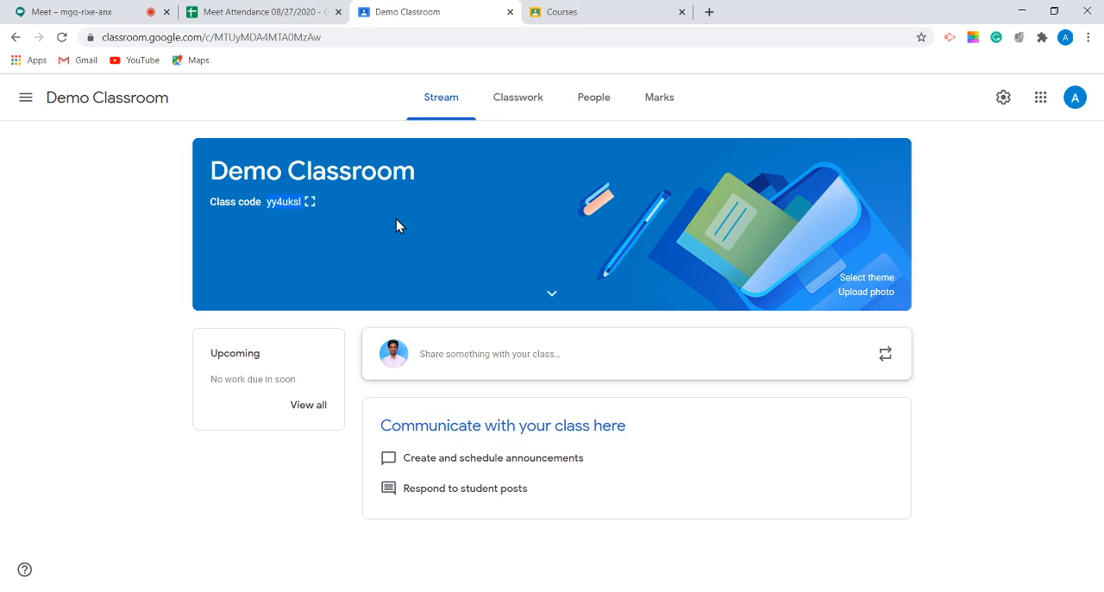
Step: Open the Join class form from the Courses page and place the cursor in the class code field
left_click(538, 11)
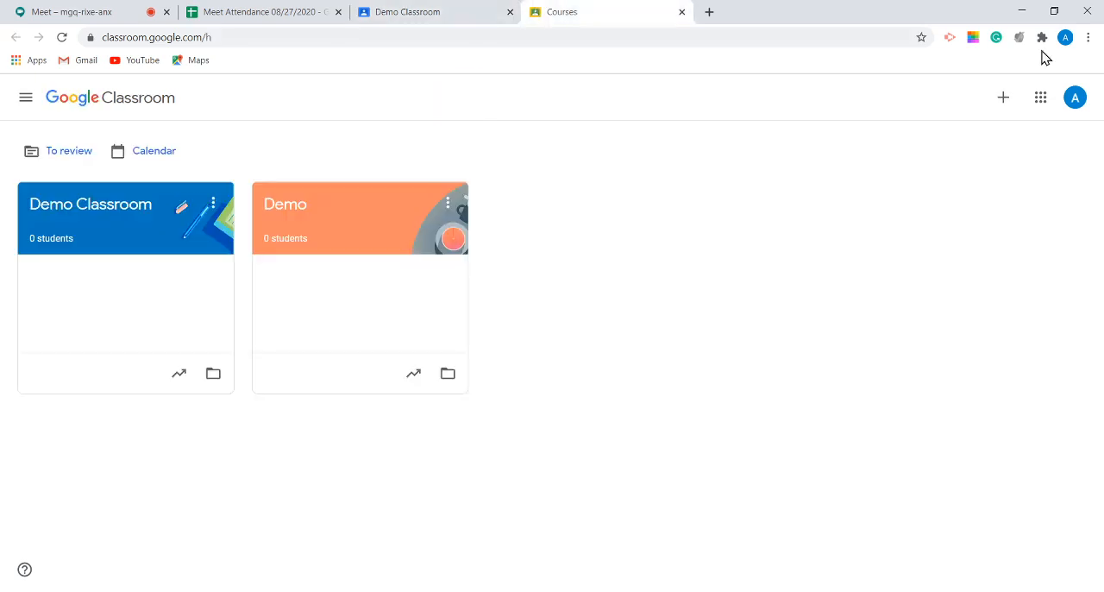
left_click(1005, 102)
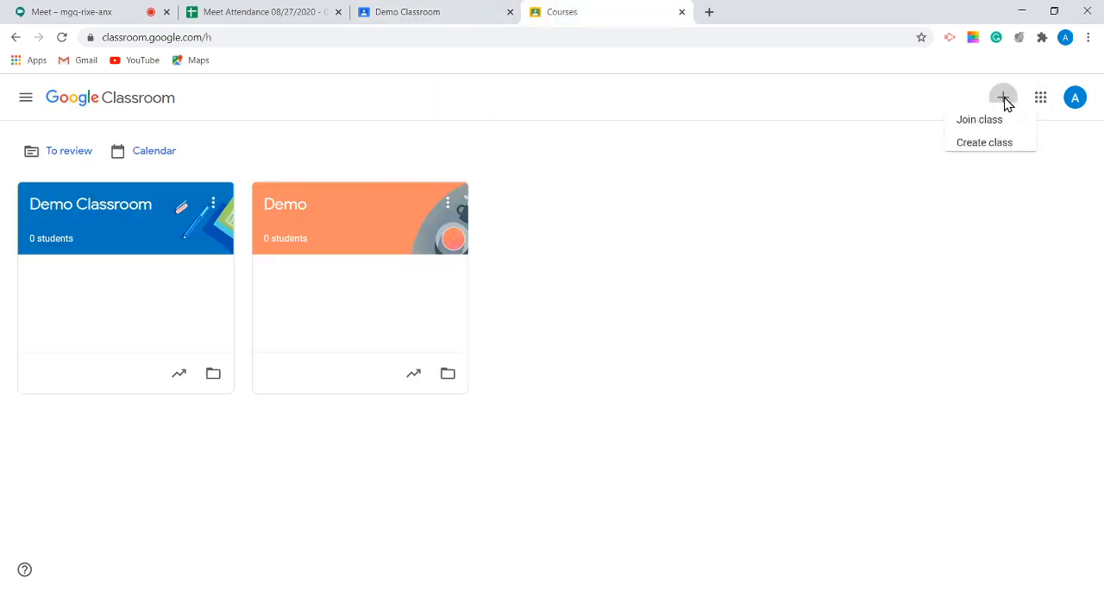
left_click(955, 136)
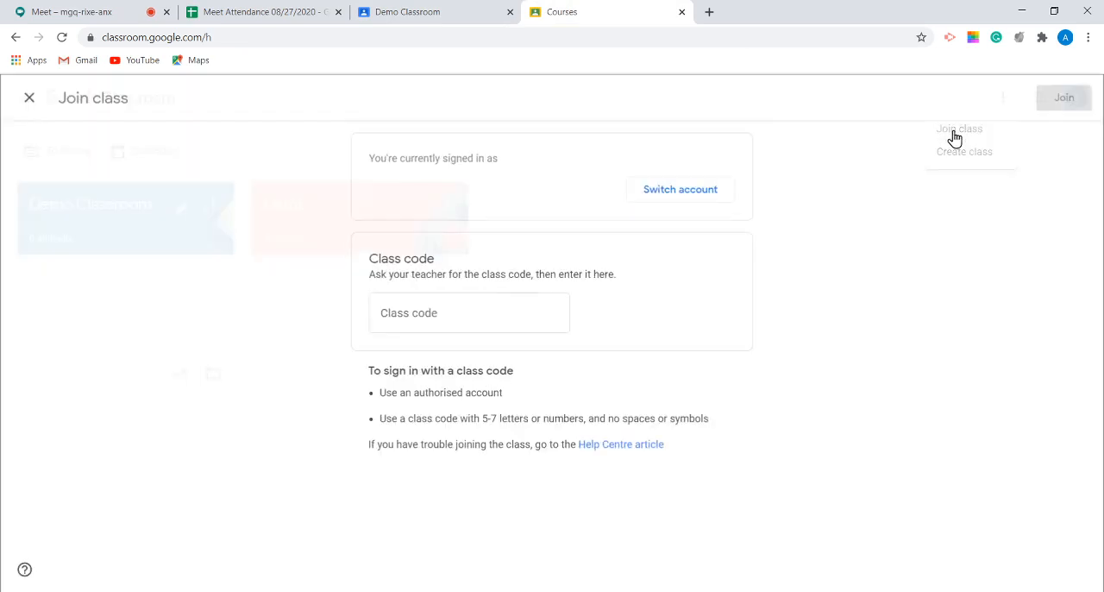
left_click(446, 312)
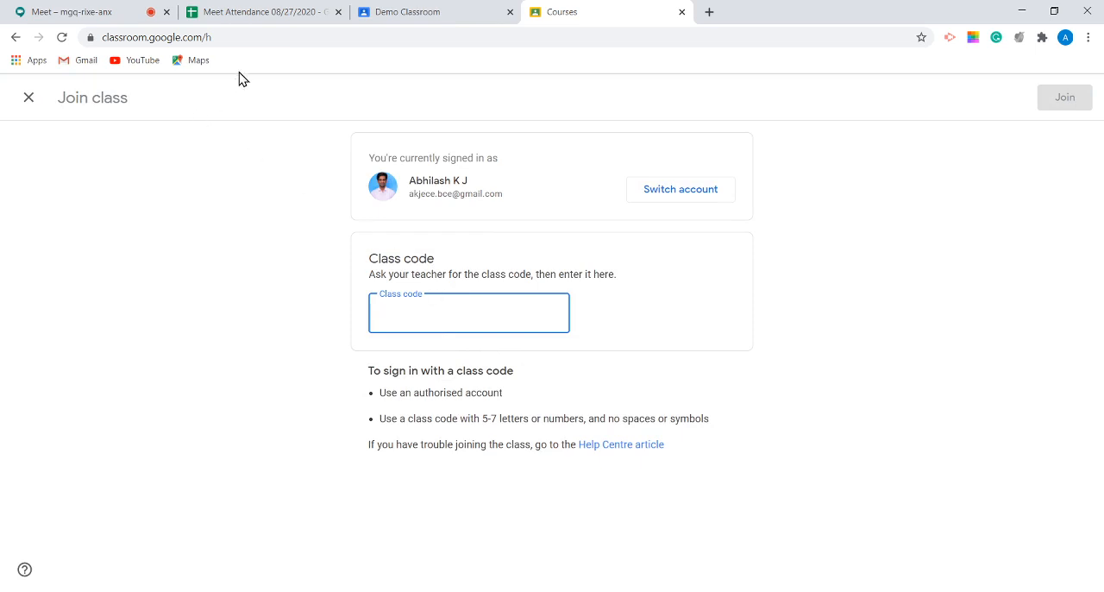
Step: Return to Demo Classroom, show its enlarged class code twice with the code highlighted, and close the display
left_click(390, 13)
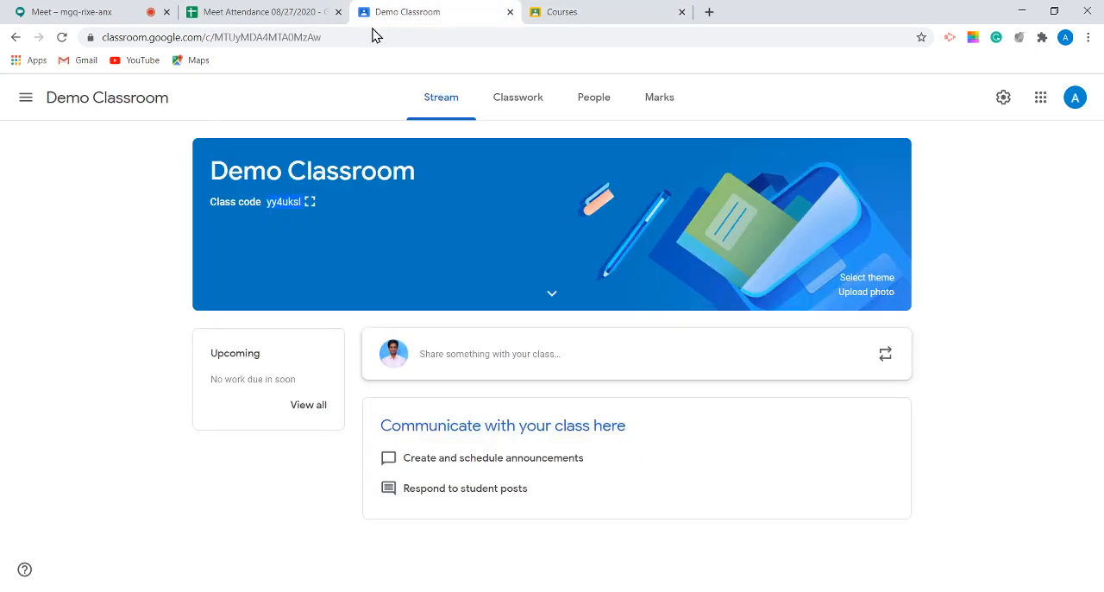
left_click(312, 203)
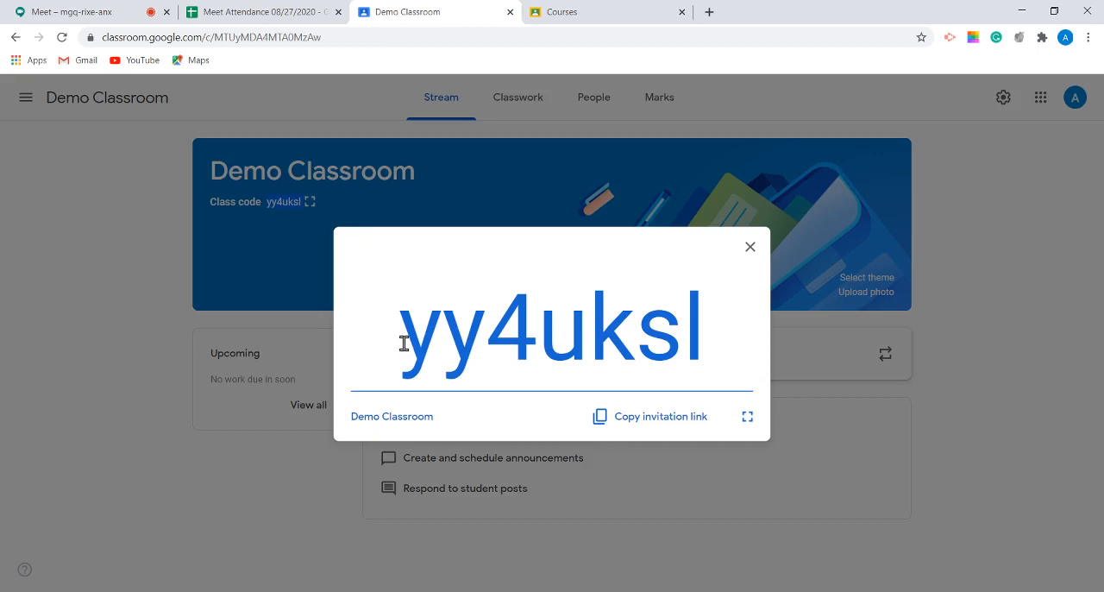
left_click_drag(404, 345, 703, 342)
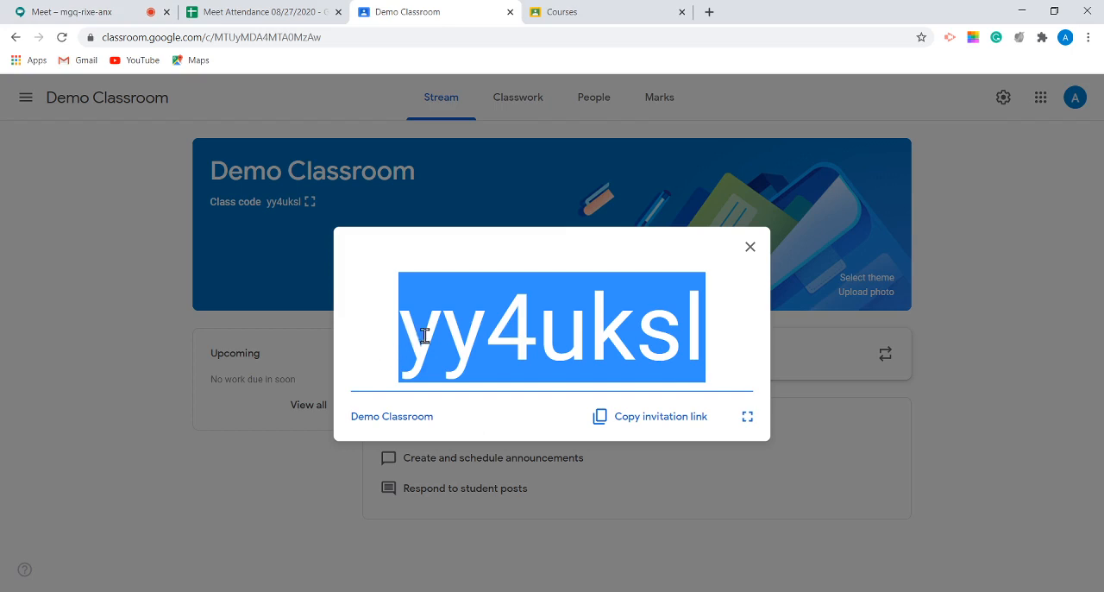
left_click_drag(424, 337, 670, 353)
left_click(750, 247)
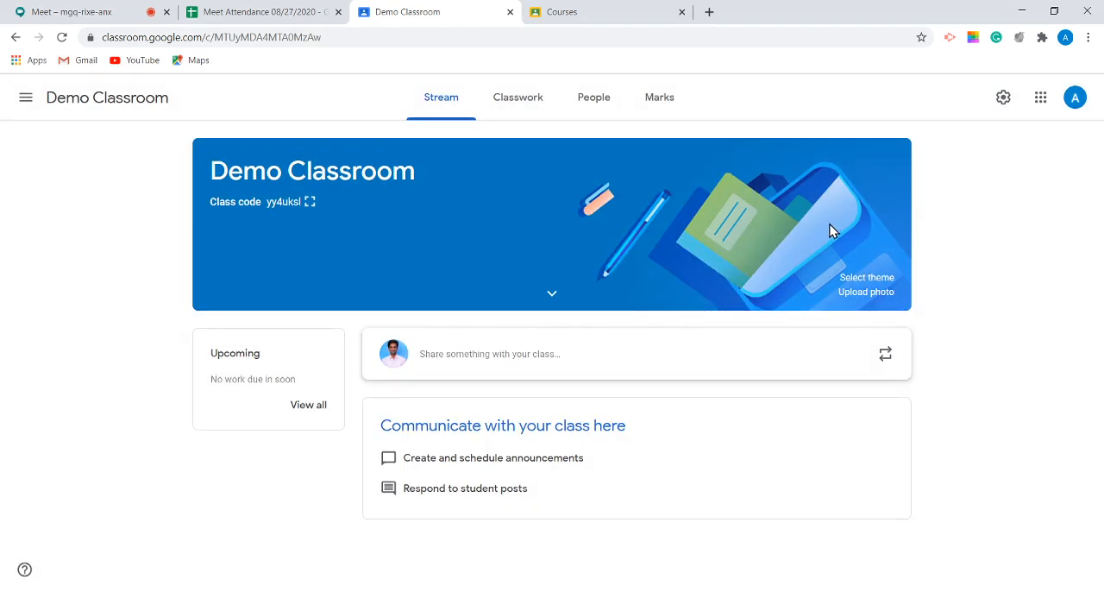
left_click(309, 201)
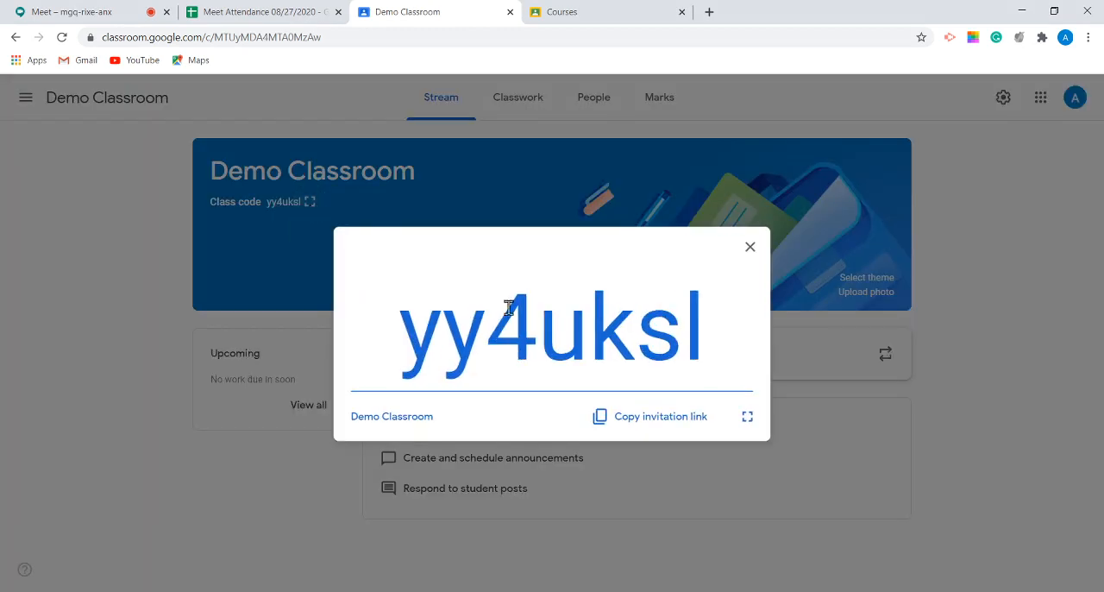
left_click_drag(398, 354, 703, 373)
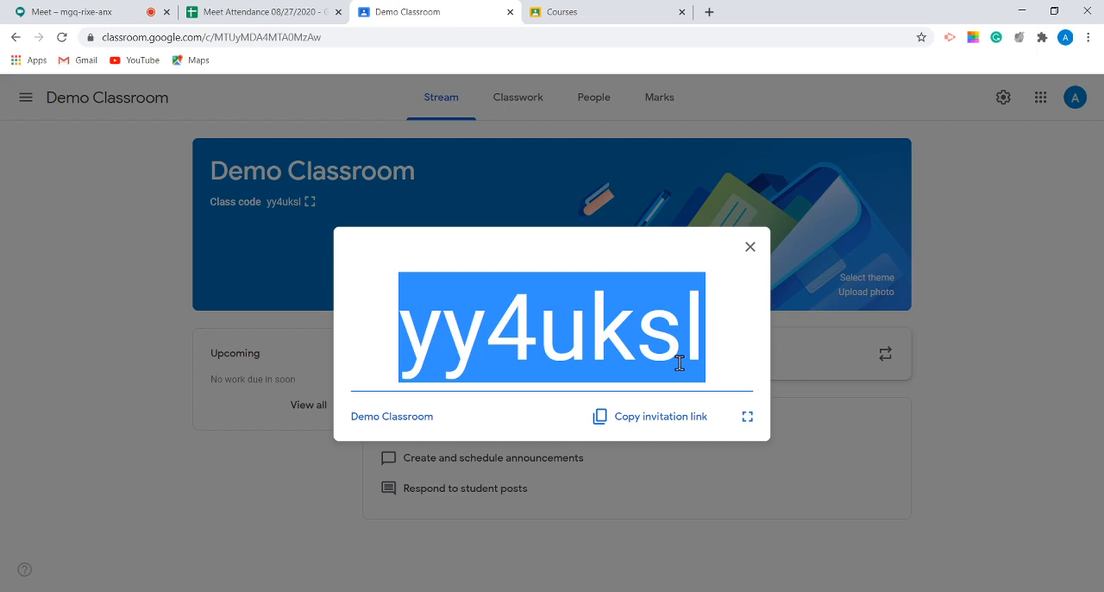
left_click(750, 249)
Step: Check the People page of Demo Classroom for joined students and return to its Stream page
left_click(587, 95)
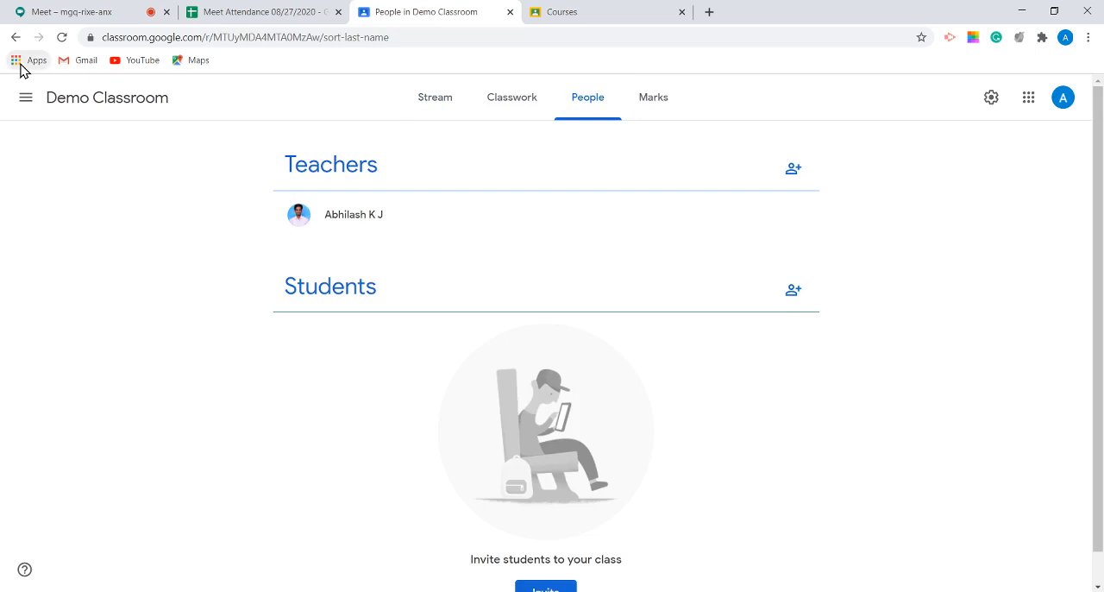
left_click(259, 11)
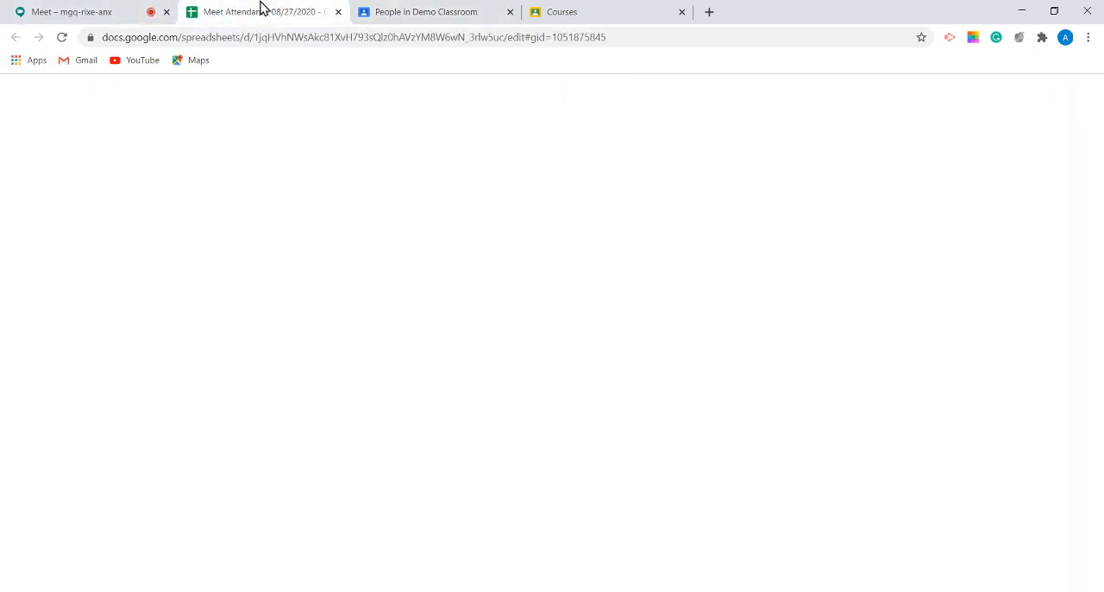
left_click(422, 12)
left_click(437, 104)
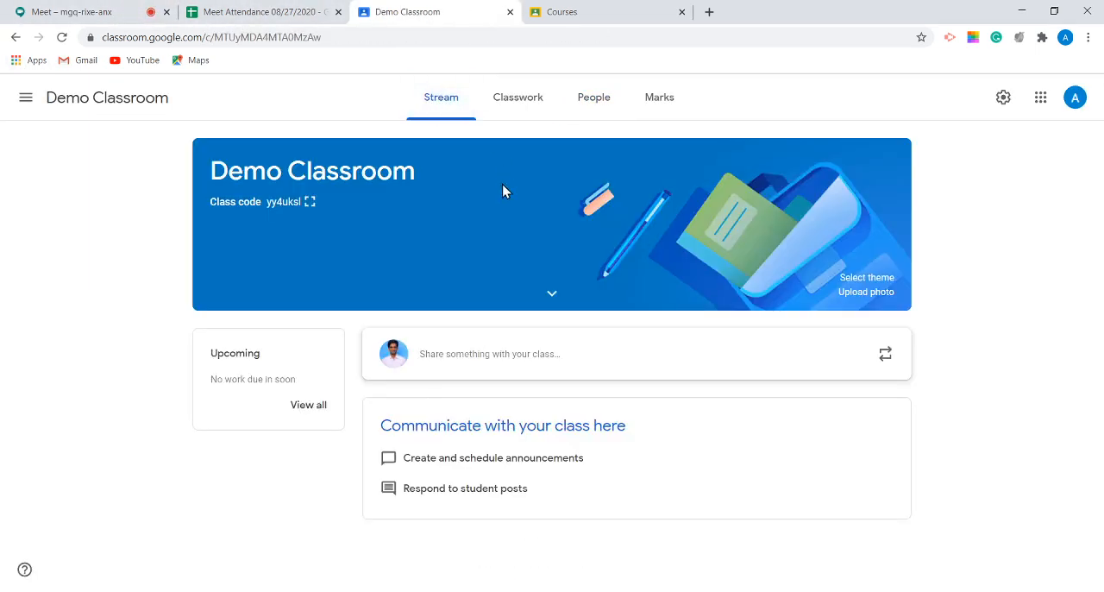
Step: View the enlarged class code and the Join class form's code field, and go back to Demo Classroom
left_click(311, 202)
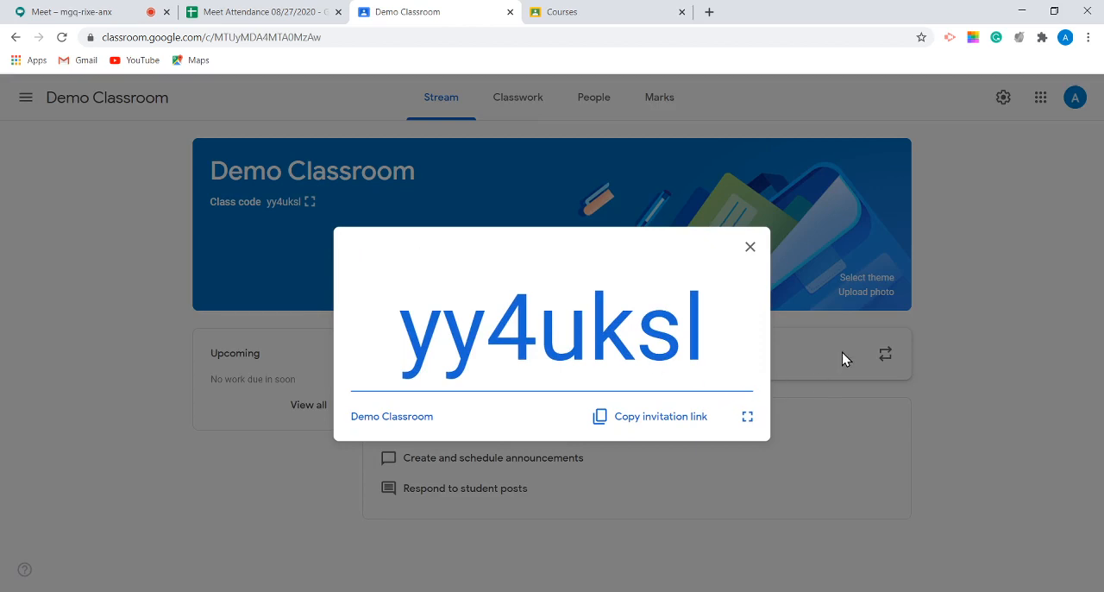
left_click(1060, 290)
left_click(584, 15)
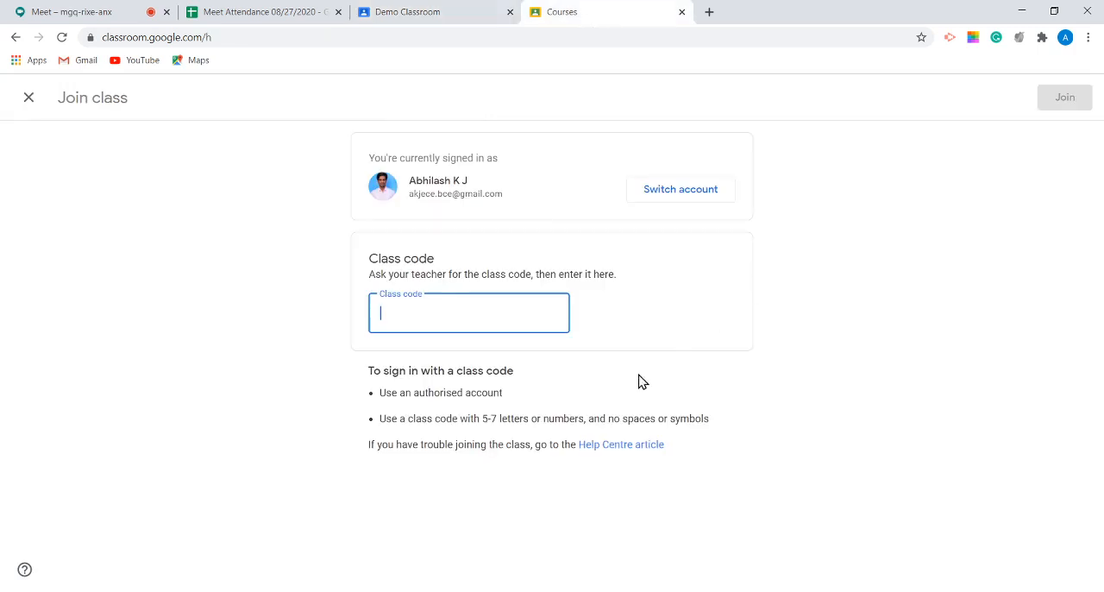
left_click(413, 14)
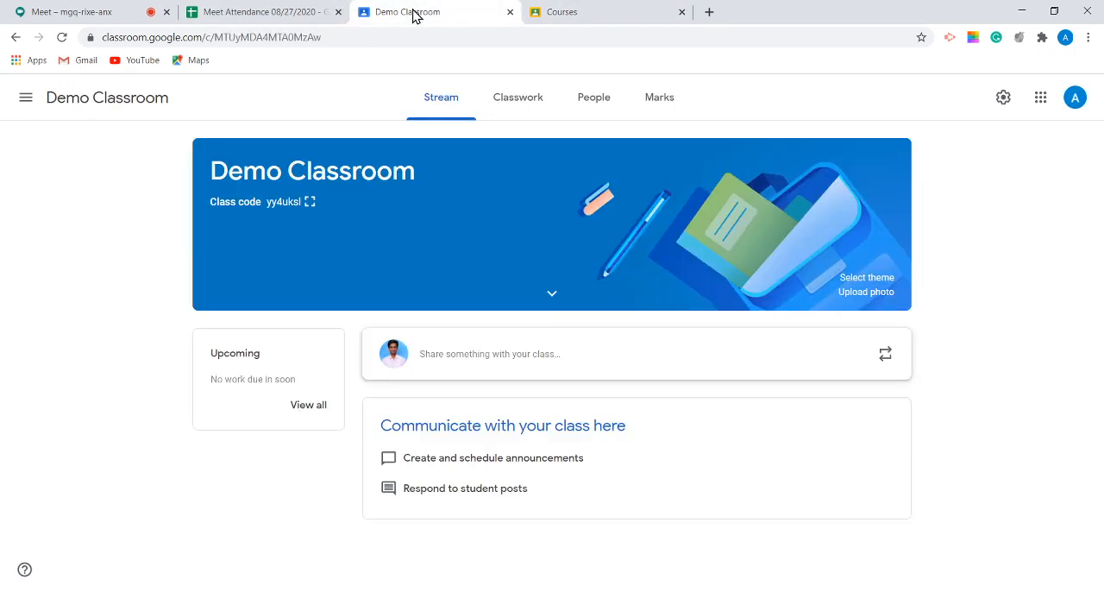
Step: Reload the People page of Demo Classroom and dismiss the tip about tracking individual student progress
left_click(601, 106)
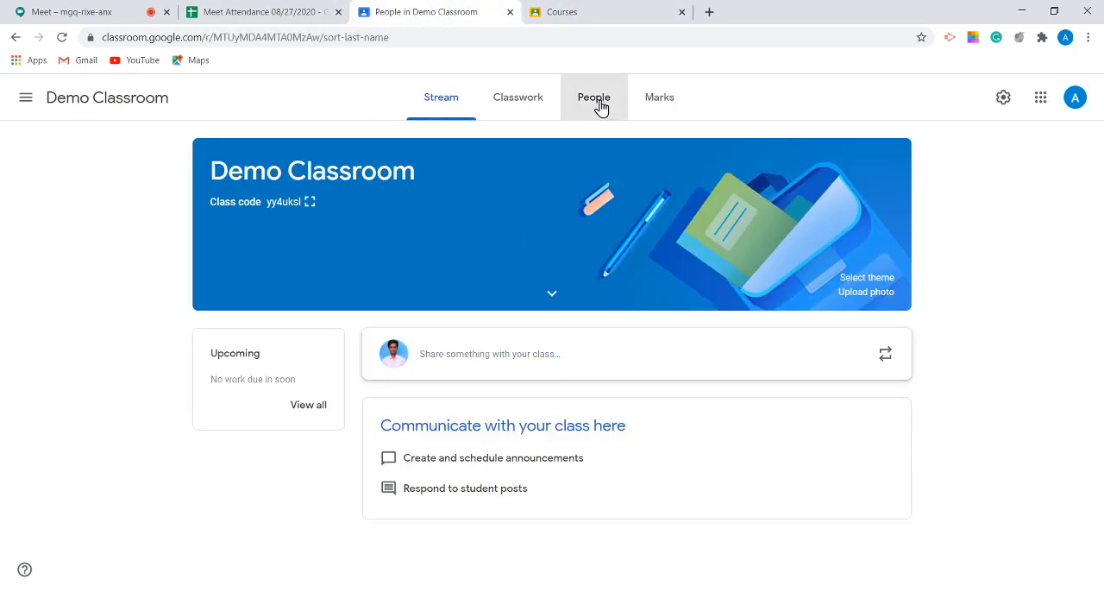
left_click(61, 37)
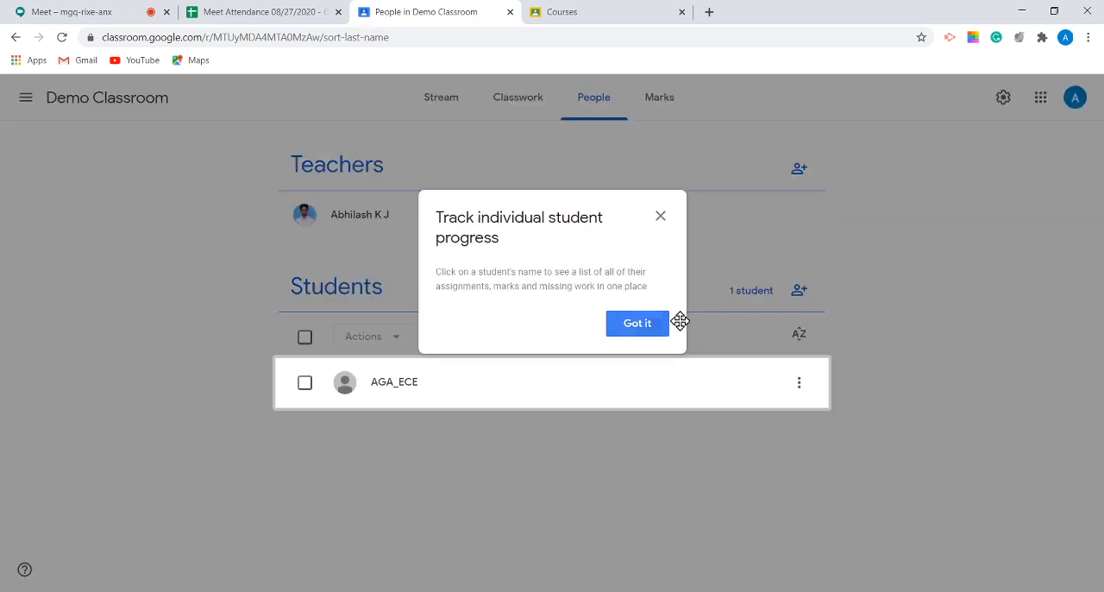
left_click(658, 218)
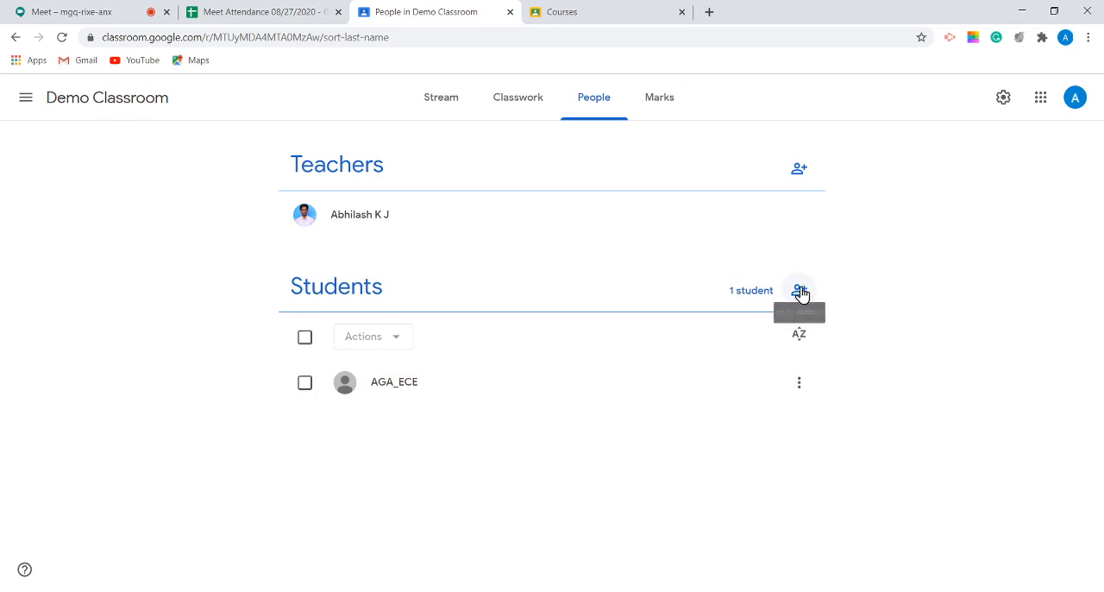
Step: Copy the invitation link from the enlarged class code display on the Stream page, highlight the code, and close the display
left_click(421, 112)
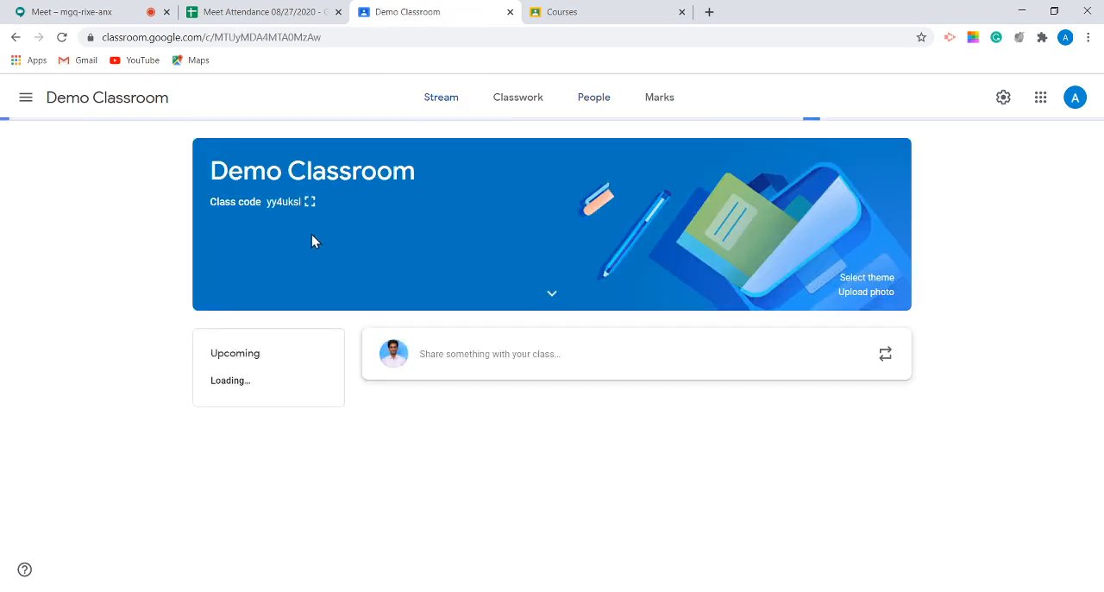
left_click(309, 202)
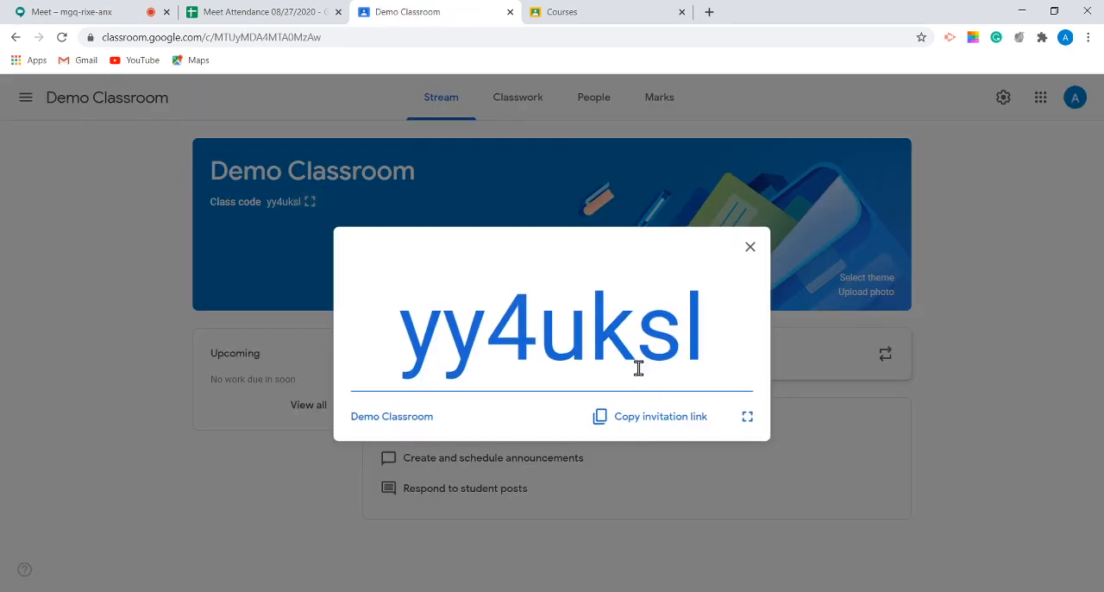
left_click(641, 423)
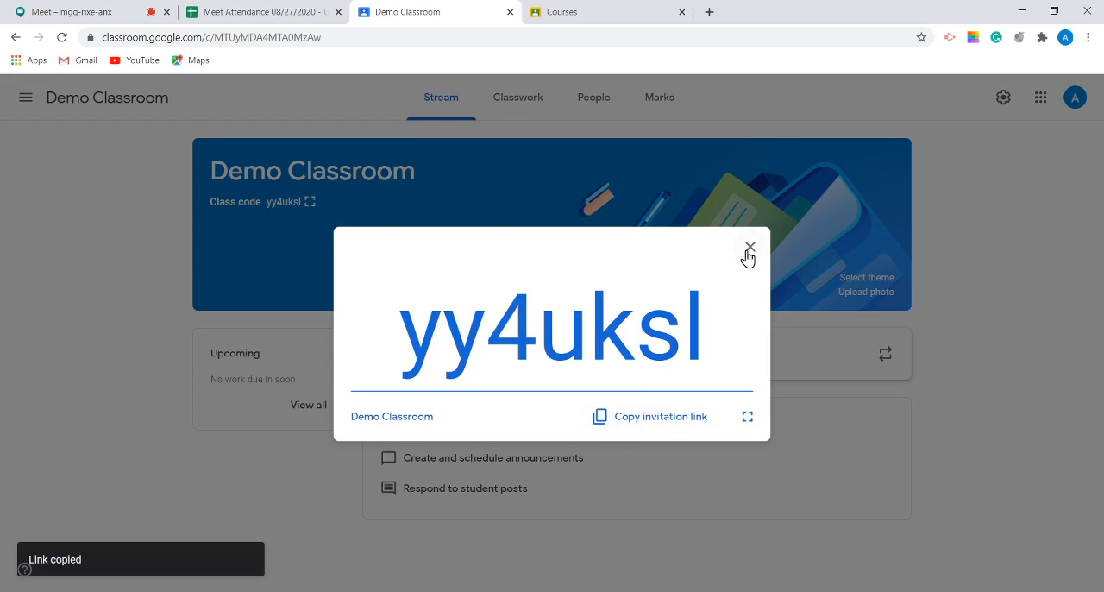
left_click_drag(403, 345, 739, 379)
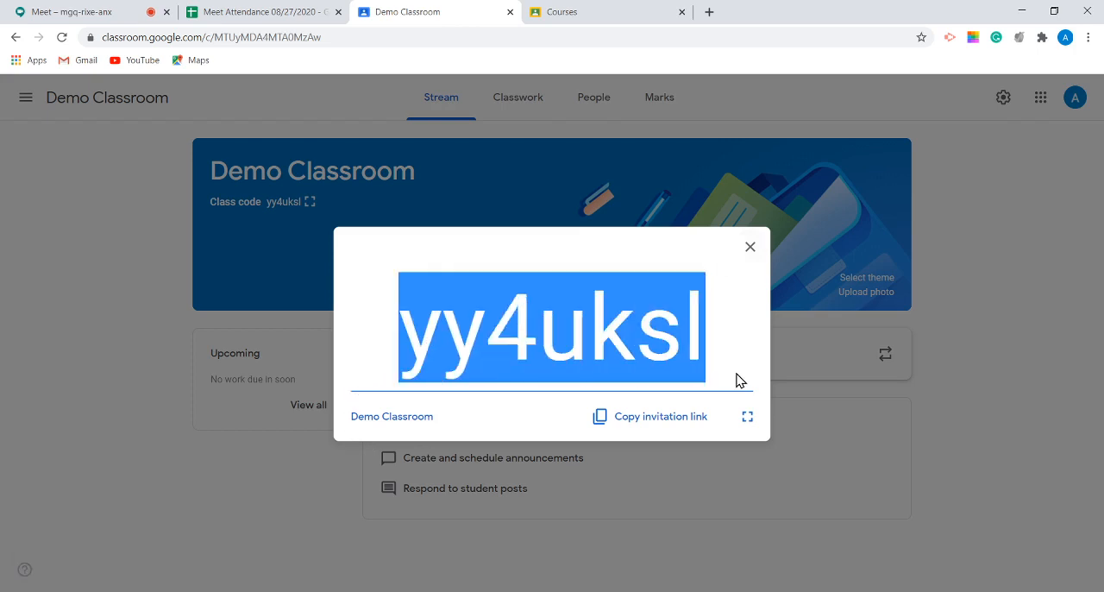
left_click(749, 246)
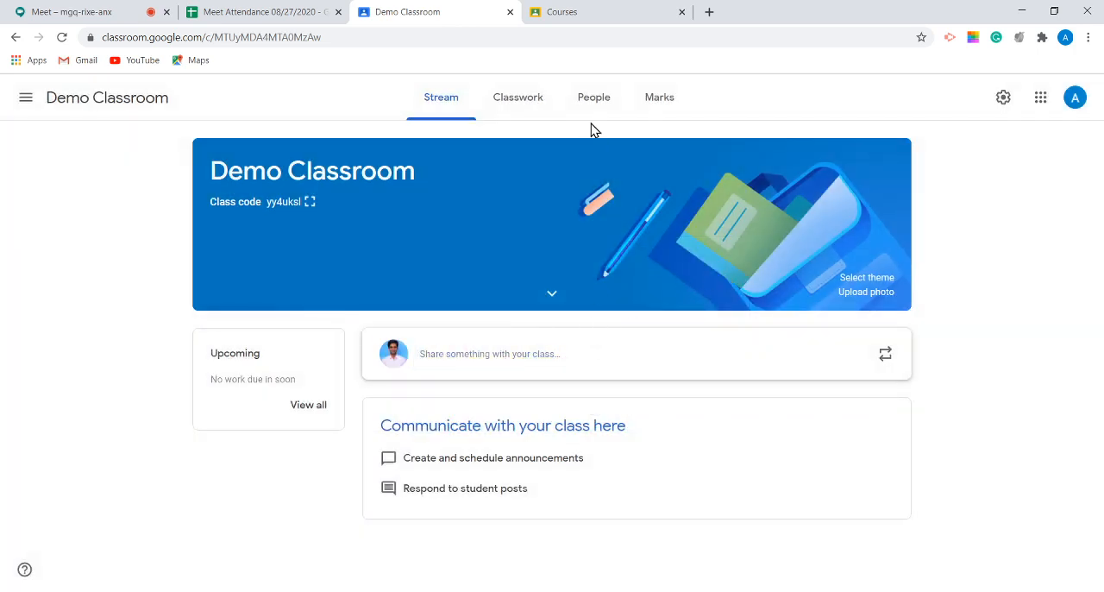
Step: Select all students on the People page of Demo Classroom and view the bulk actions available for them
left_click(604, 97)
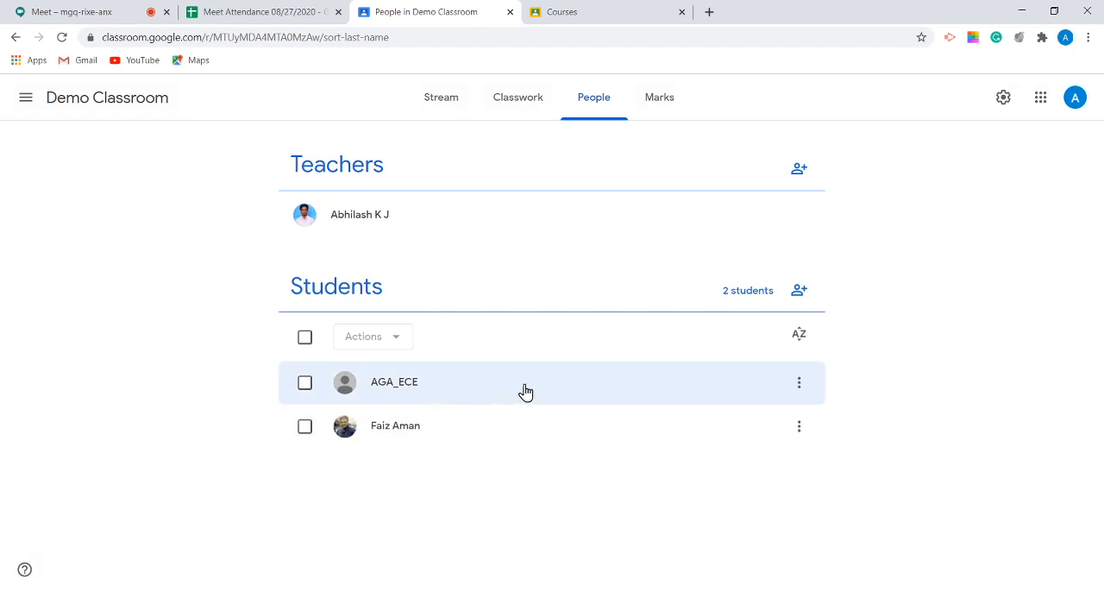
left_click(305, 338)
left_click(369, 339)
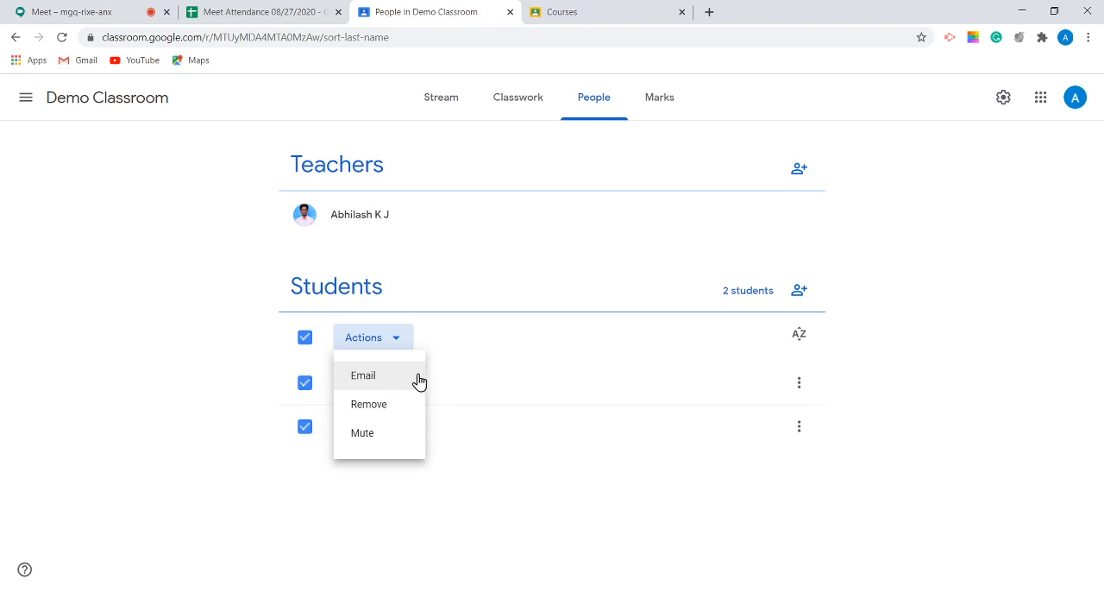
left_click(453, 367)
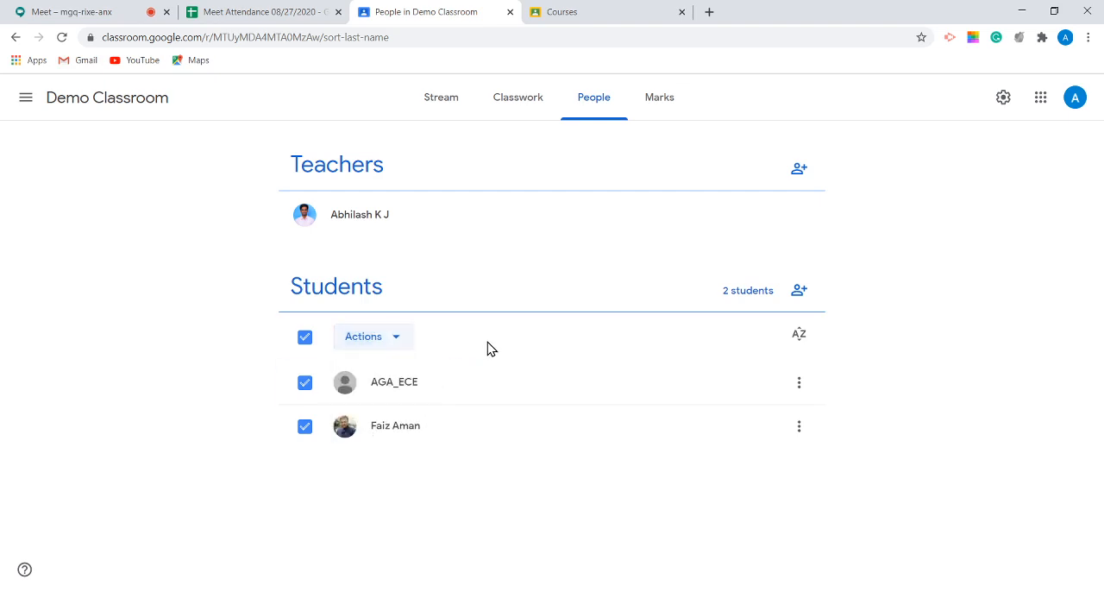
left_click(384, 342)
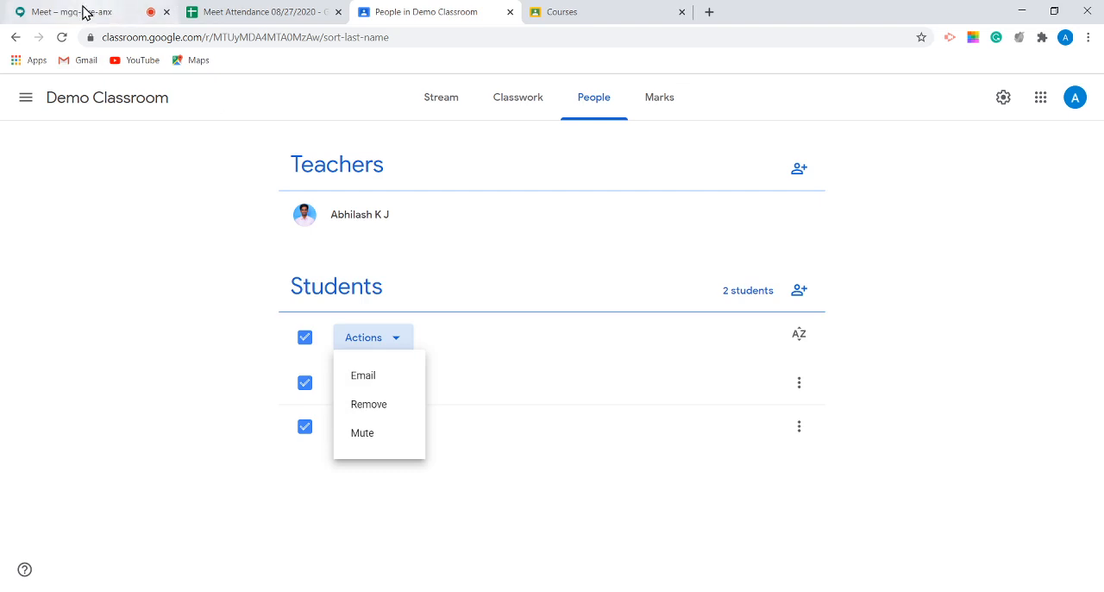
Step: Check the Google Meet call and its chat, and return to the People page of Demo Classroom
left_click(83, 12)
left_click(706, 378)
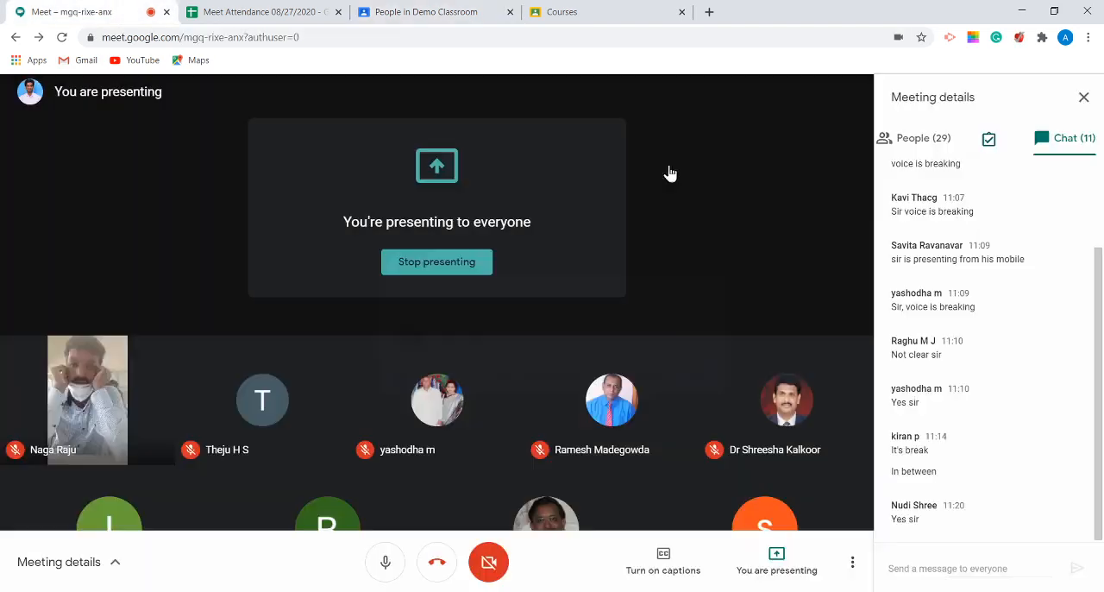
left_click(426, 12)
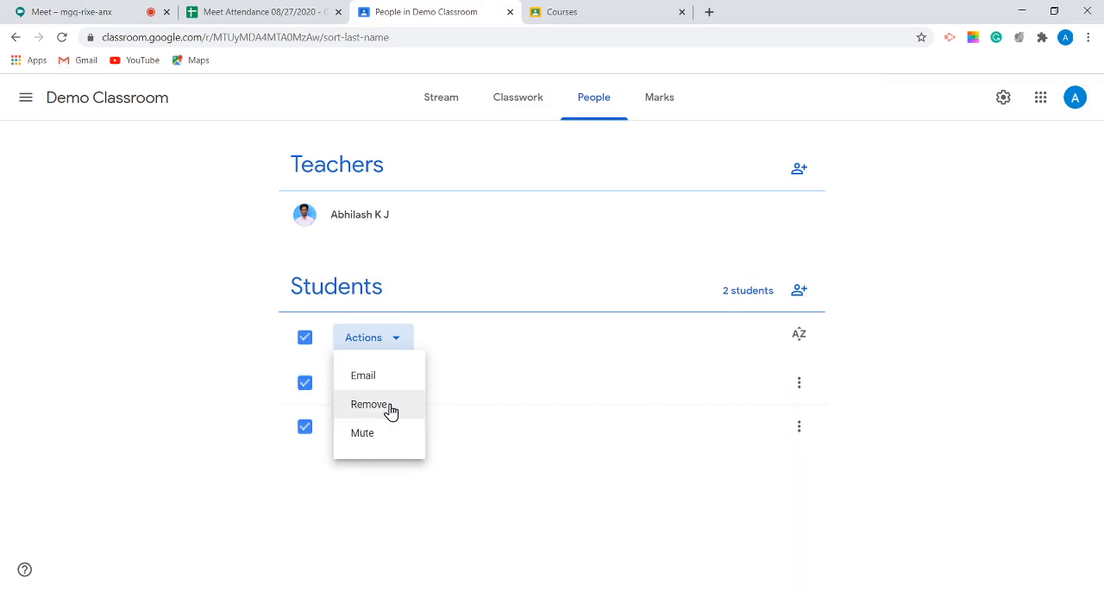
Step: Deselect all students and view the individual options for the first student in the list
left_click(517, 338)
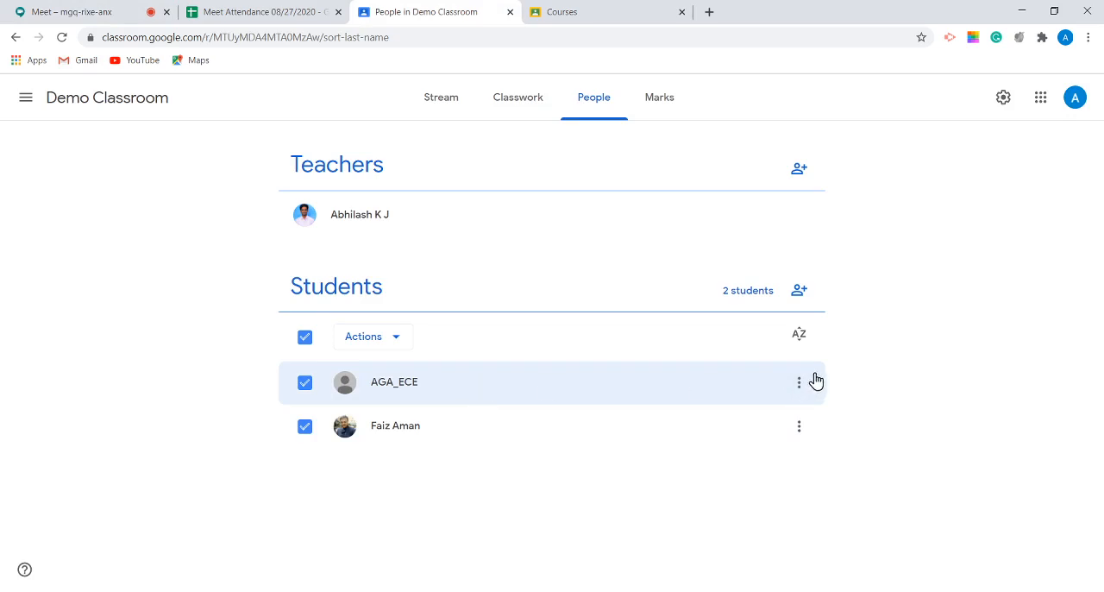
left_click(305, 338)
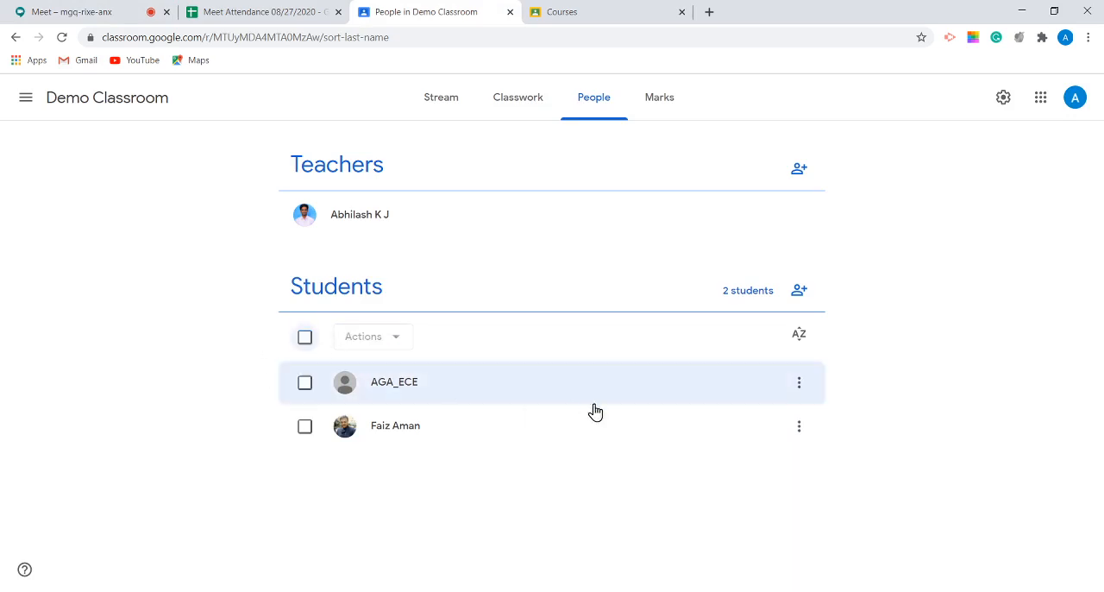
left_click(799, 387)
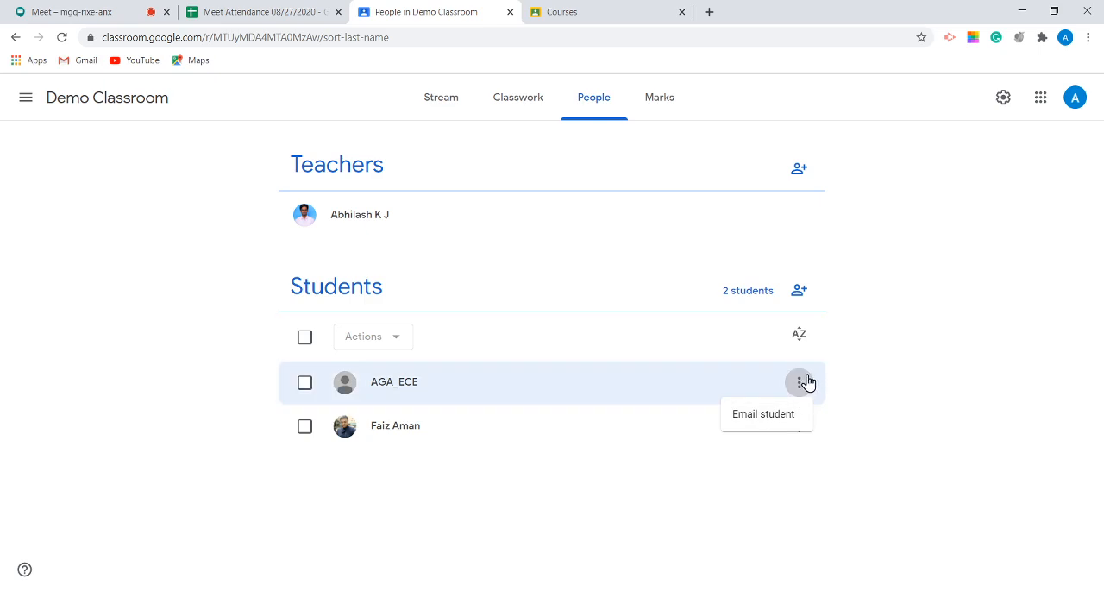
left_click(1011, 308)
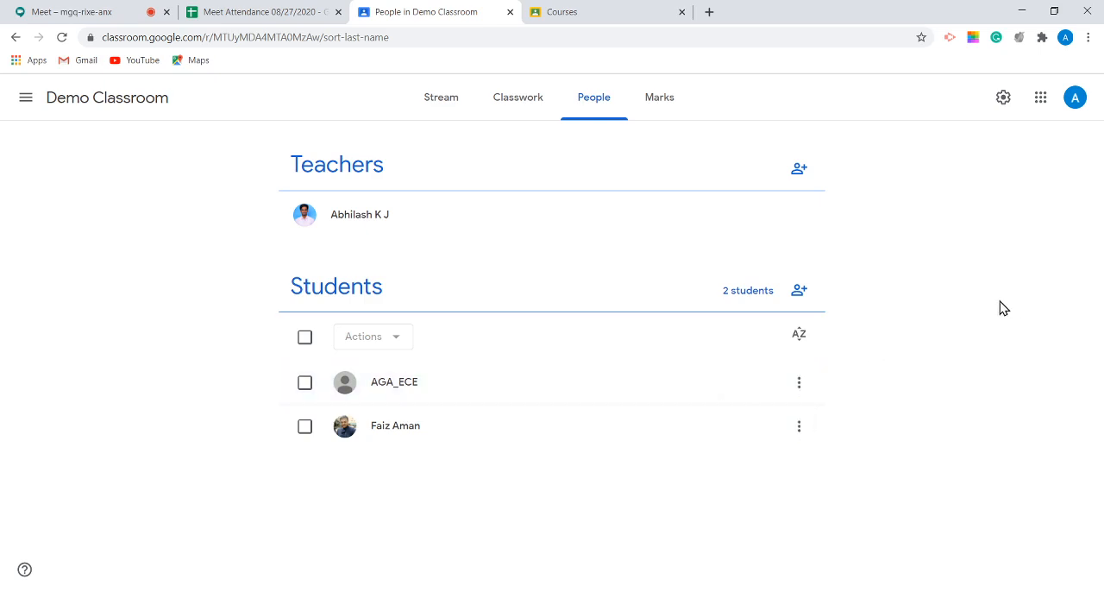
Step: Invite a co-teacher to Demo Classroom using the teacher's e-mail address
left_click(799, 170)
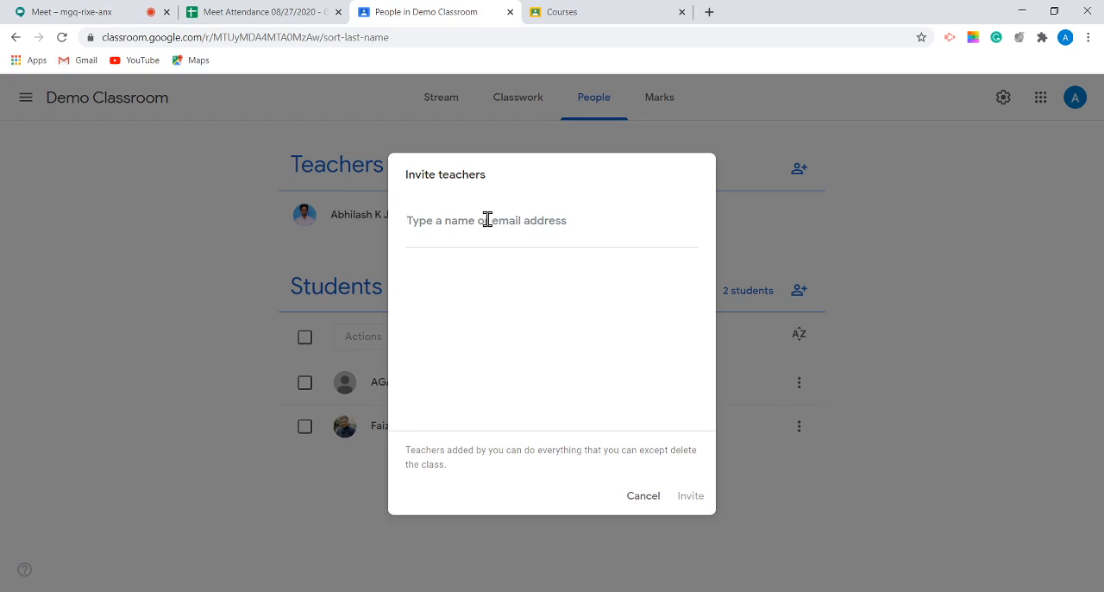
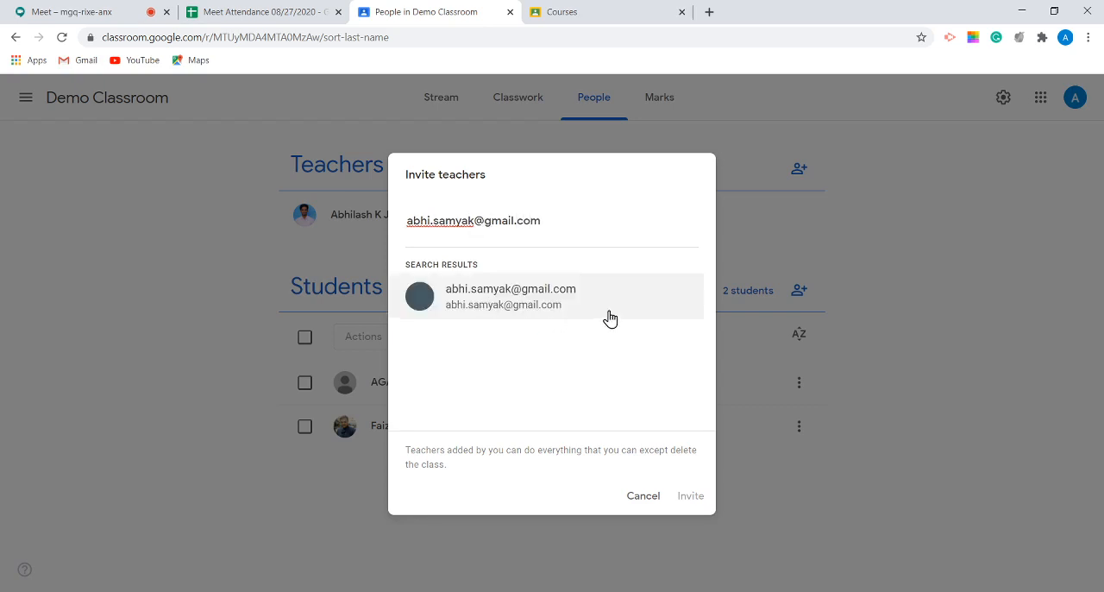
left_click(592, 302)
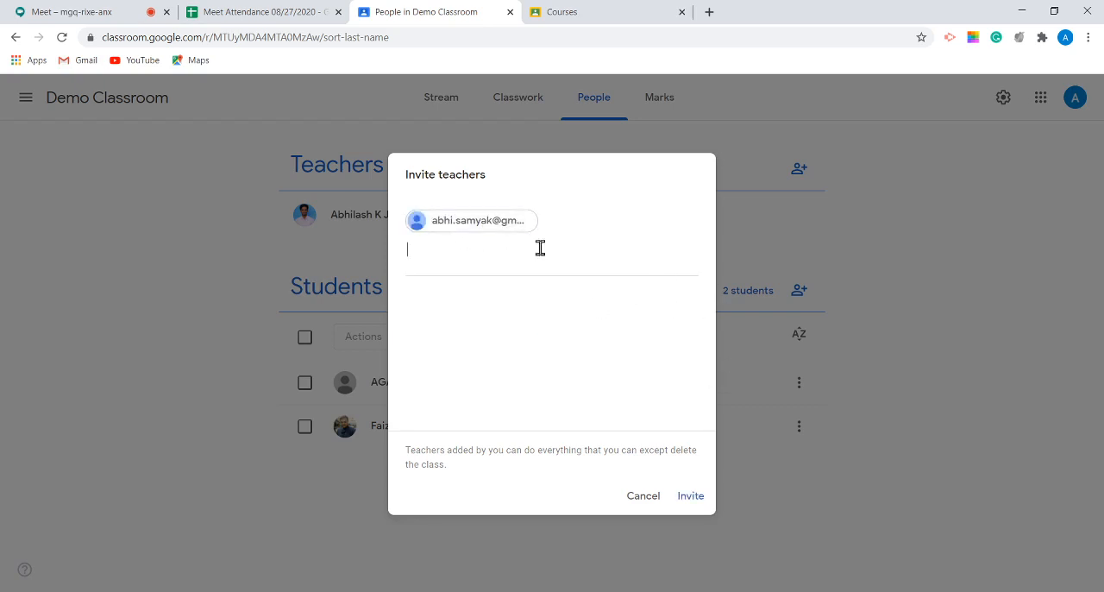
left_click(689, 498)
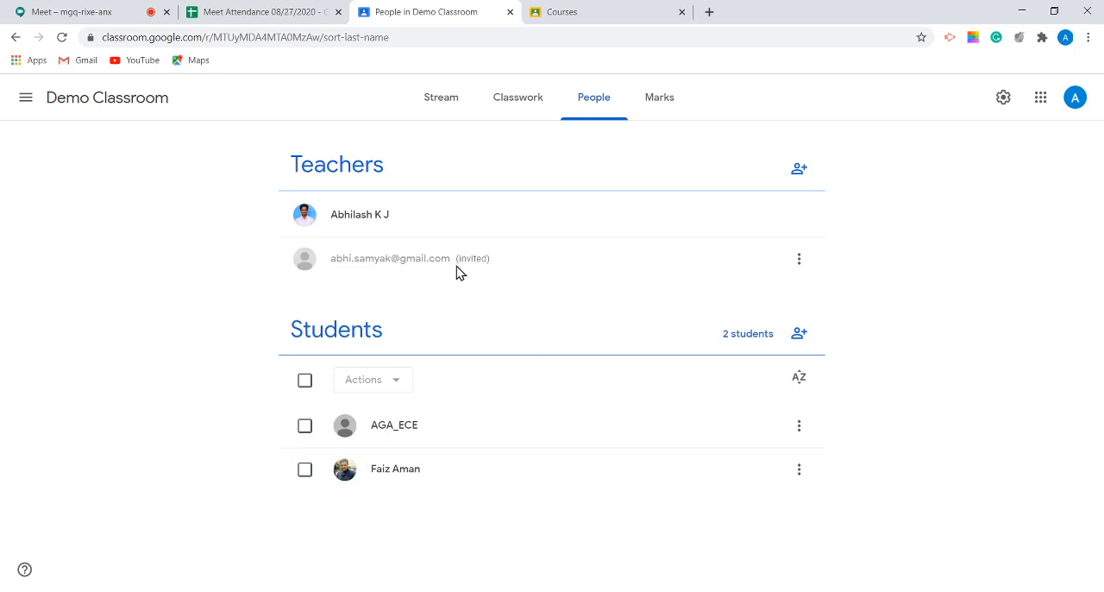
Step: Highlight the invitation status beside the new entry in the Teachers list, and open the Marks page of Demo Classroom
left_click_drag(455, 261, 490, 259)
left_click(479, 289)
left_click_drag(456, 259, 498, 271)
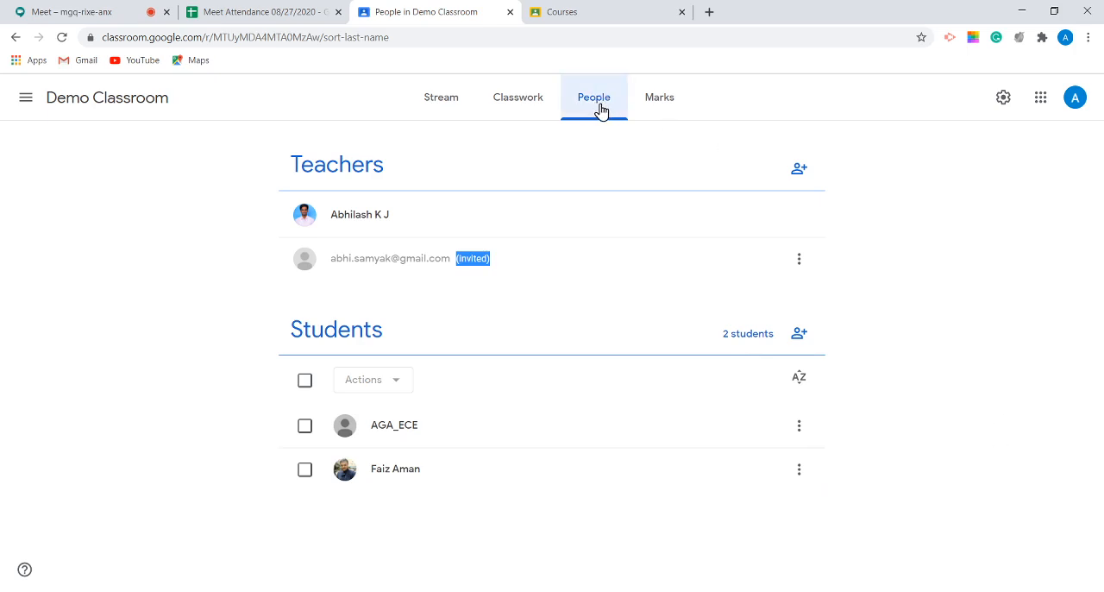
left_click(681, 105)
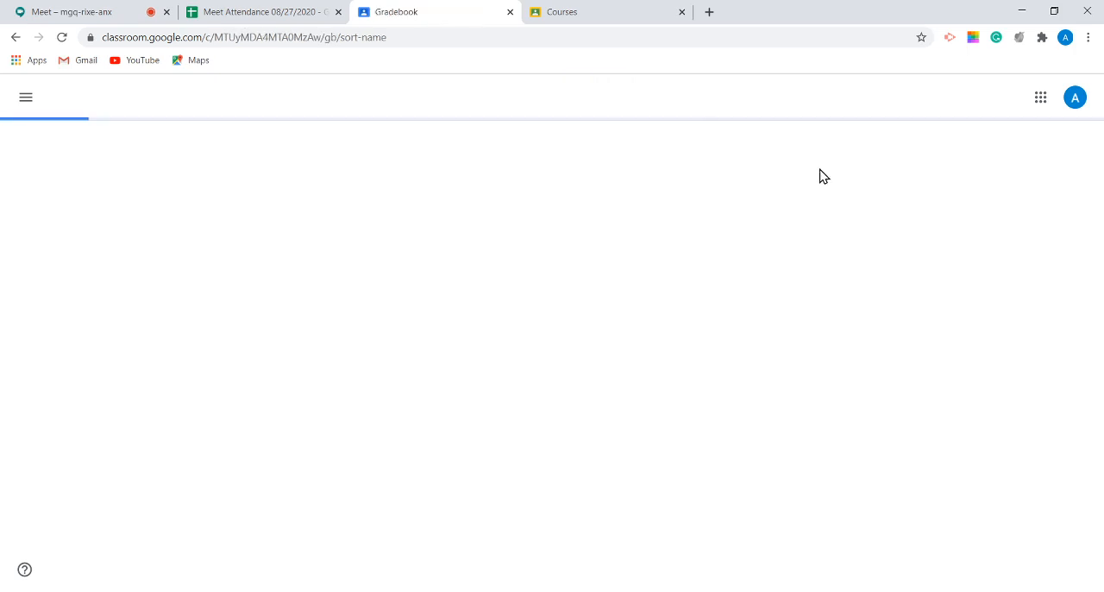
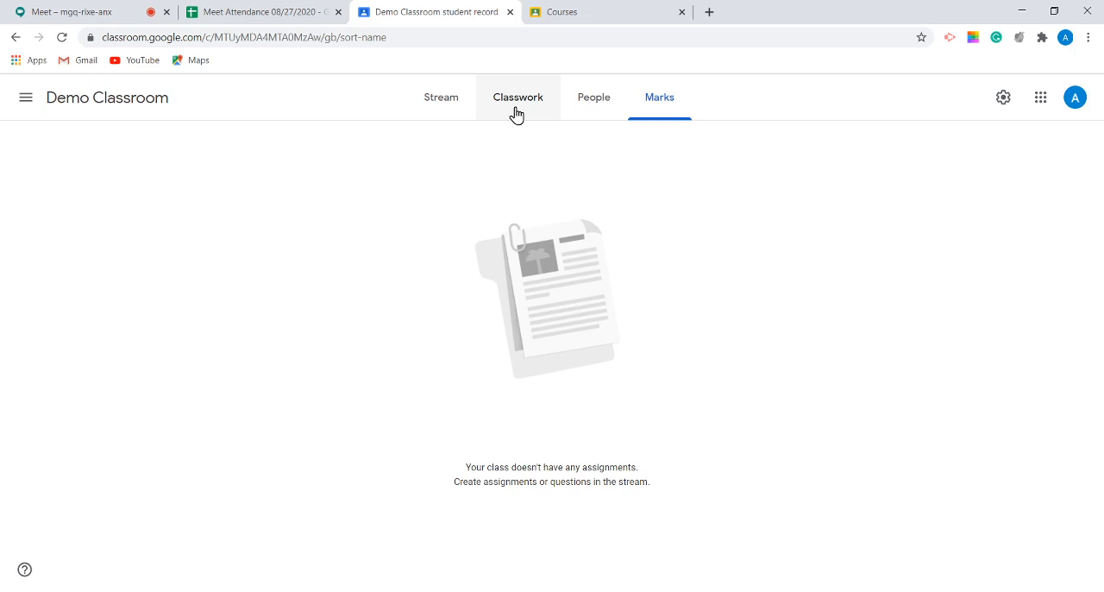
Step: Select all students on the People page, view the bulk actions available for them, and return to the Marks page
left_click(594, 119)
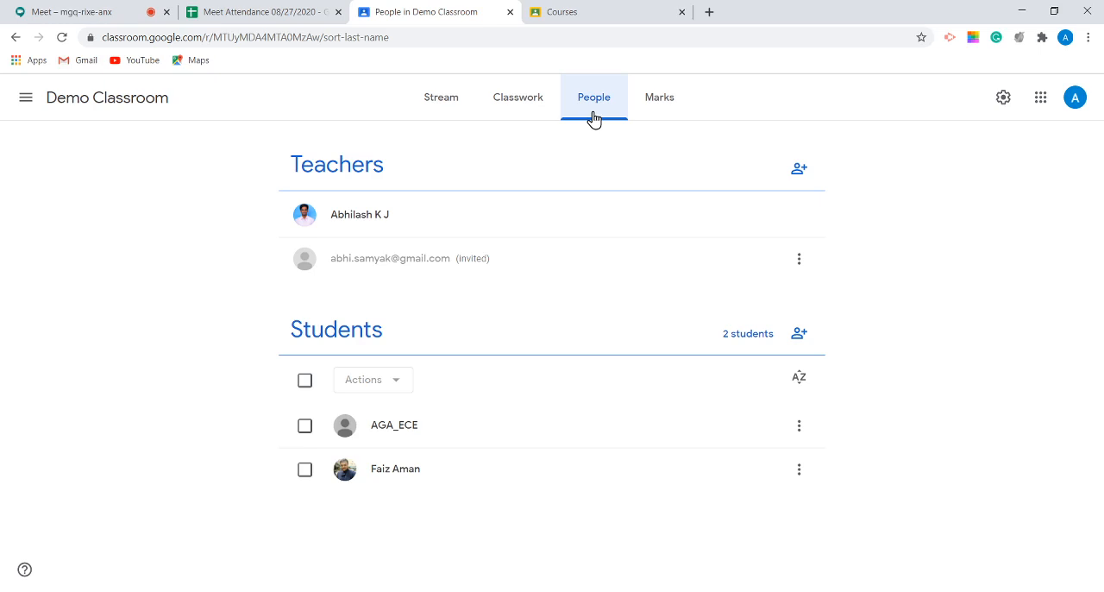
left_click(303, 382)
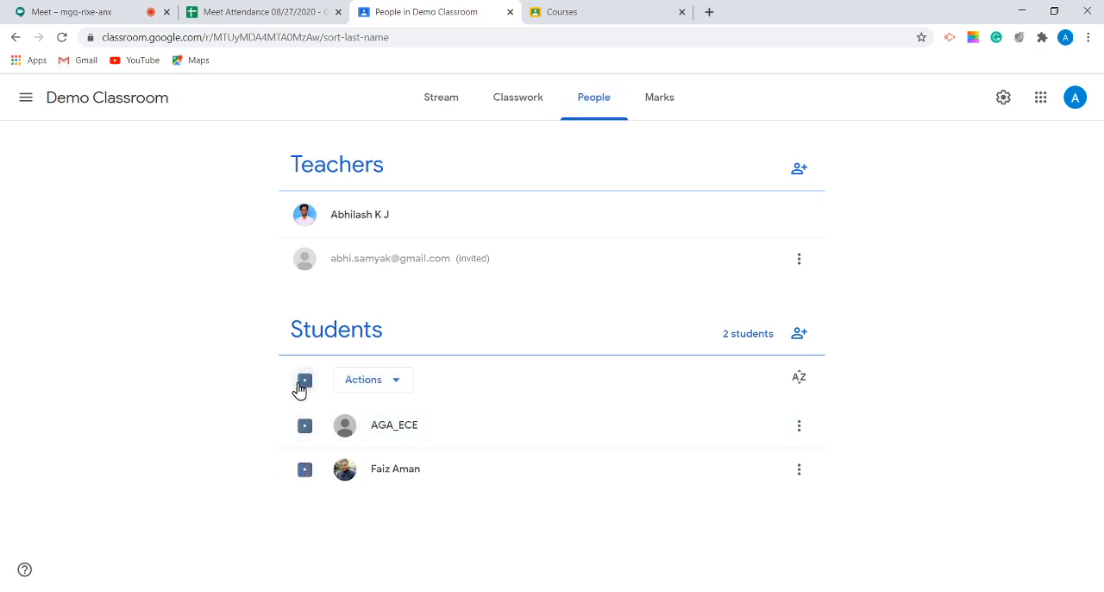
left_click(383, 390)
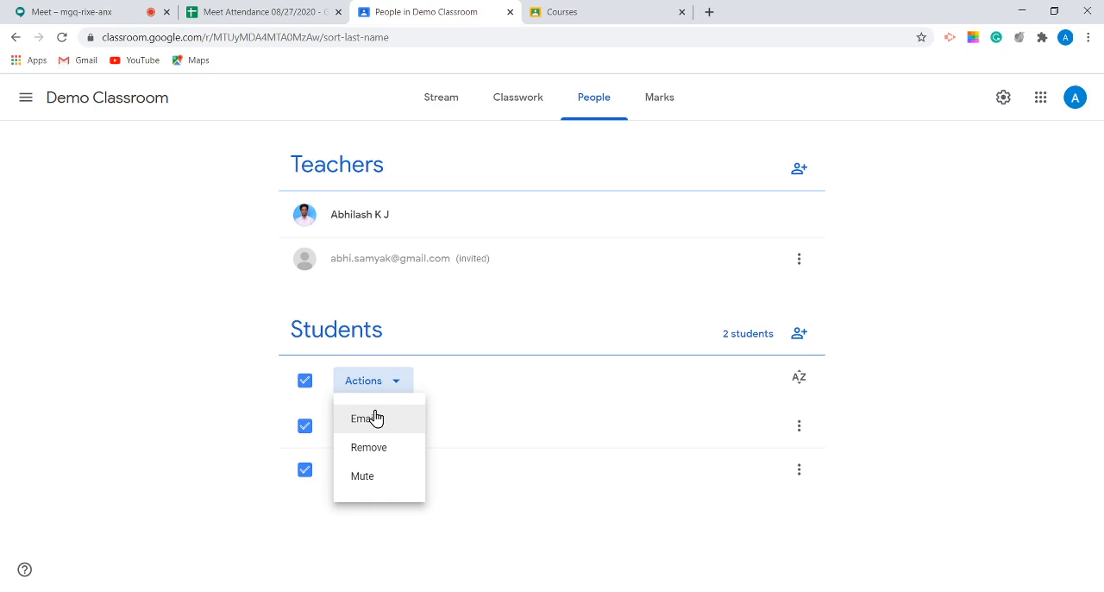
left_click(308, 387)
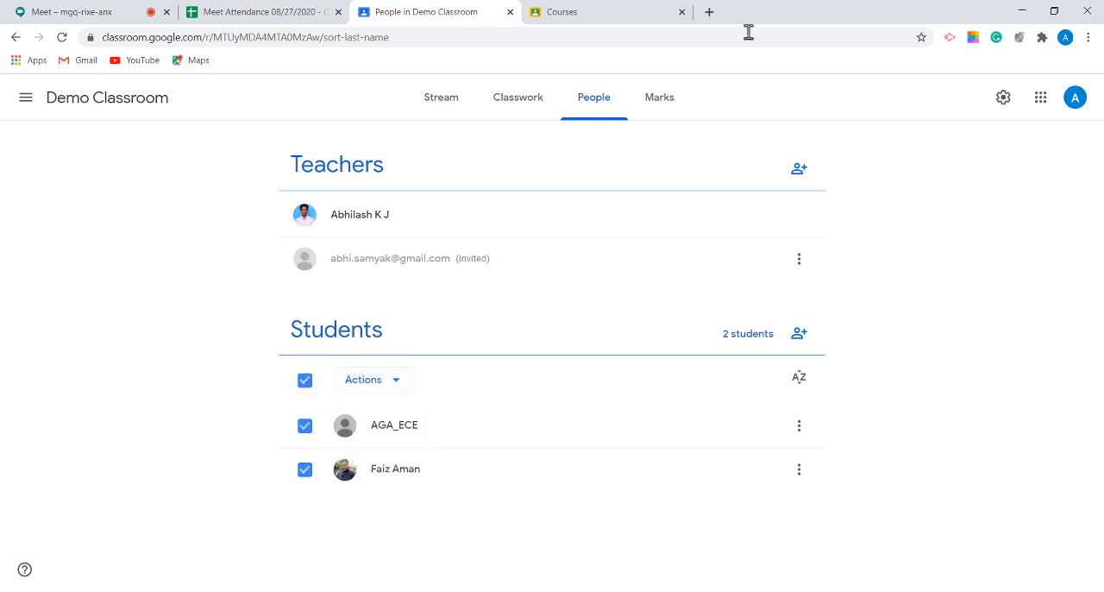
left_click(658, 98)
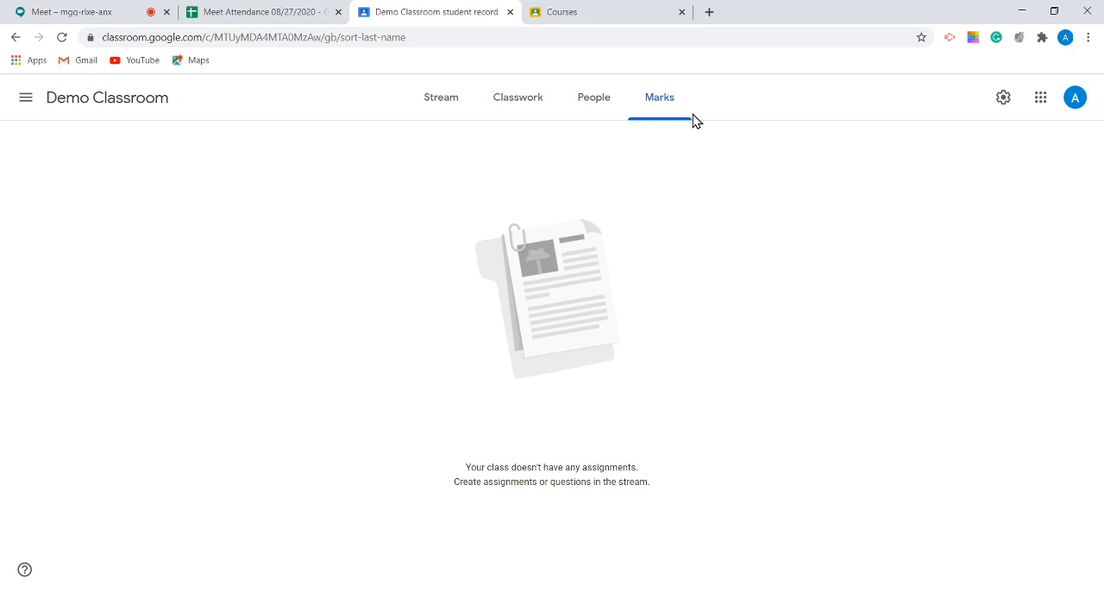
Step: Open the class settings of Demo Classroom and review the Class details and General sections
left_click(1004, 100)
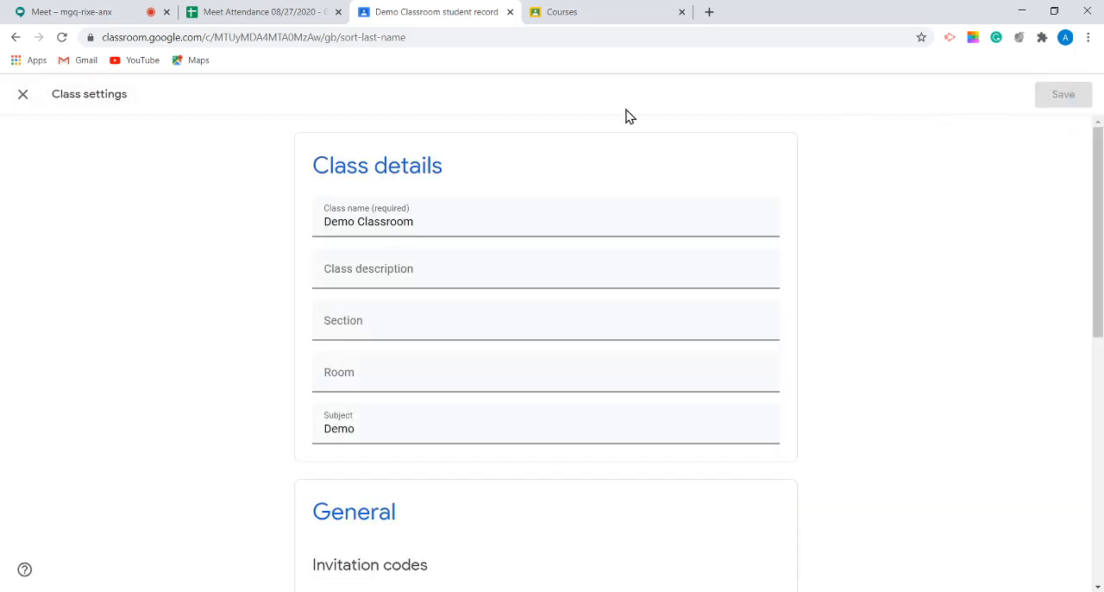
left_click(21, 95)
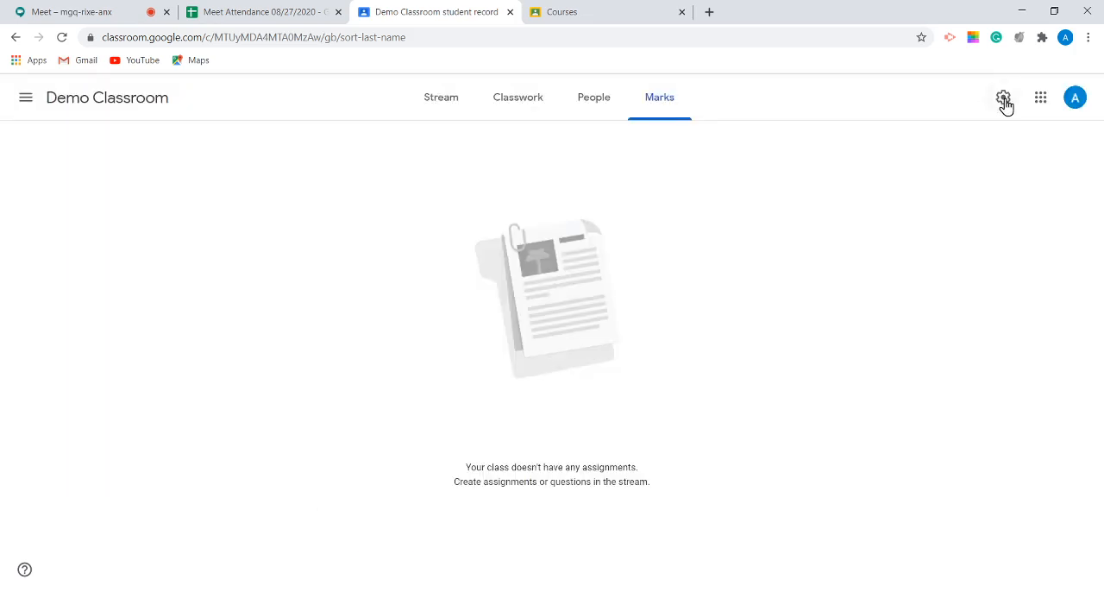
left_click(1004, 100)
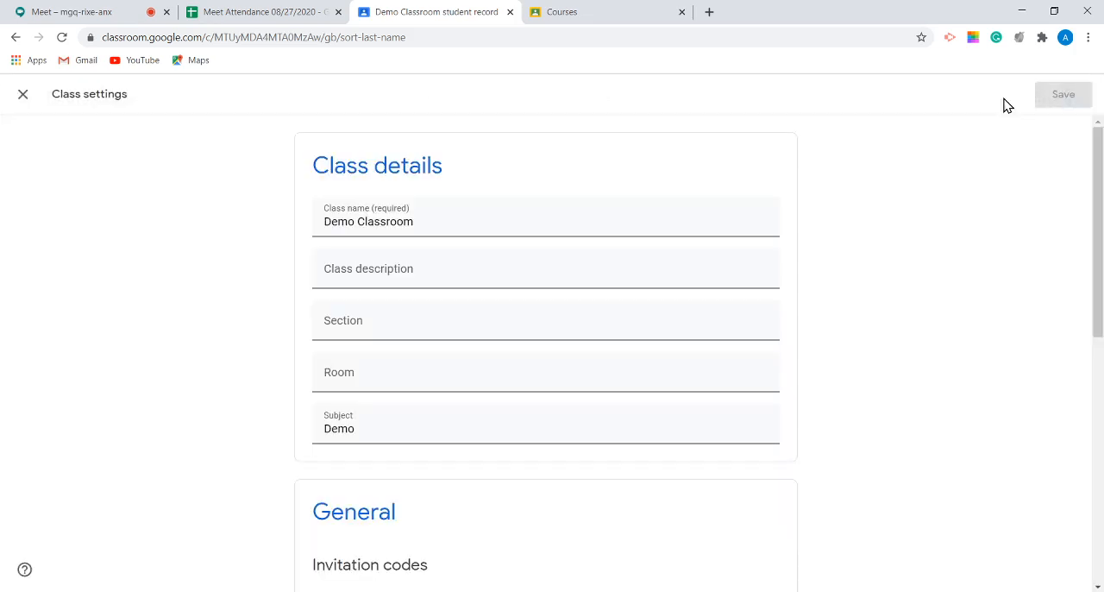
scroll(811, 238, "down", 1)
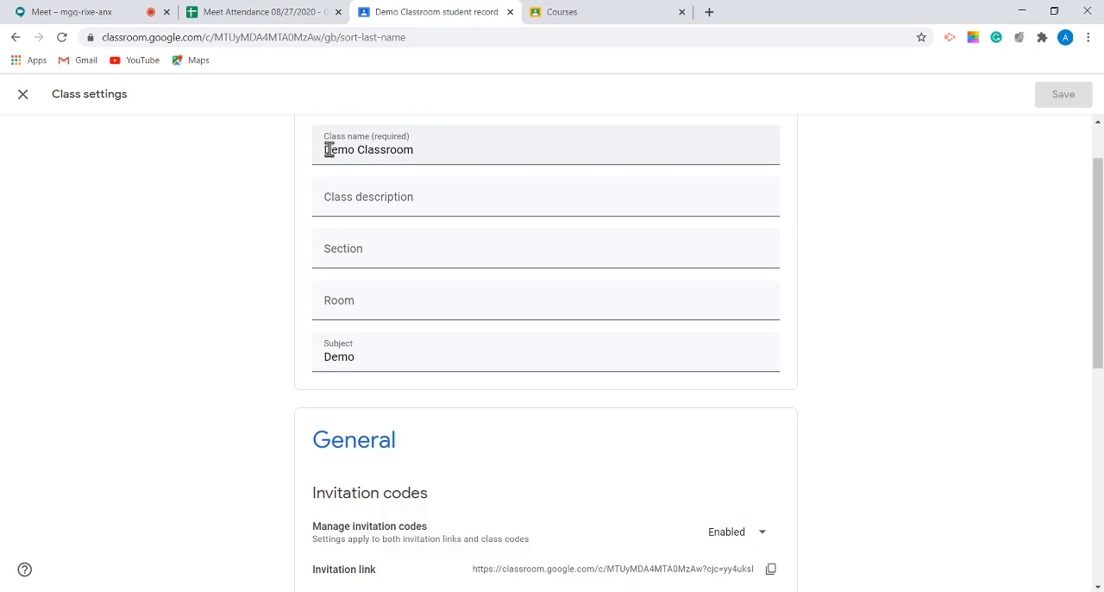
scroll(677, 176, "down", 2)
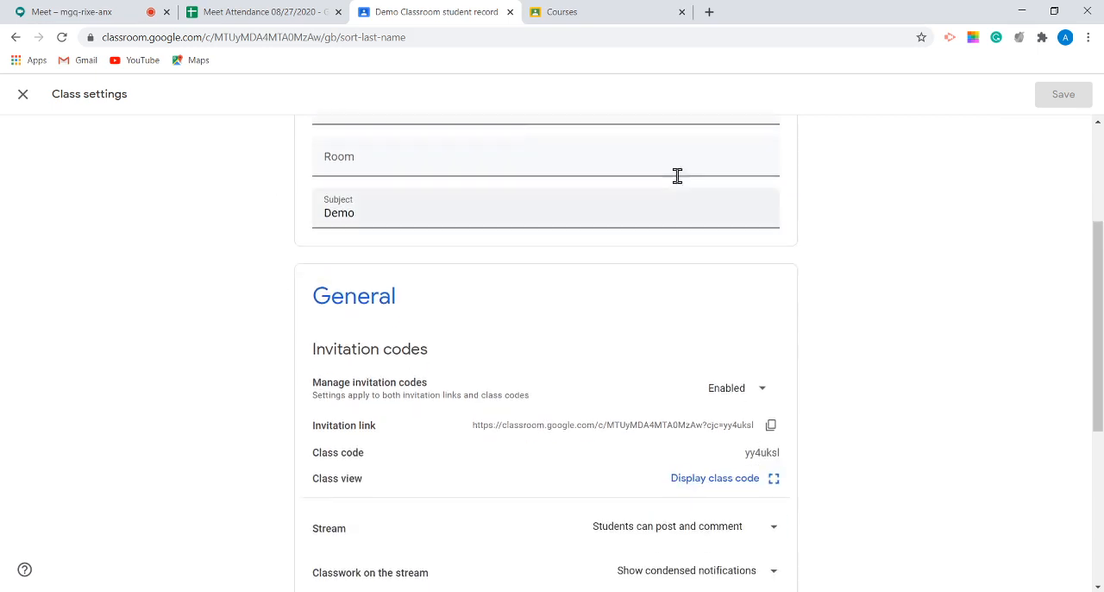
scroll(604, 160, "up", 1)
scroll(581, 170, "down", 3)
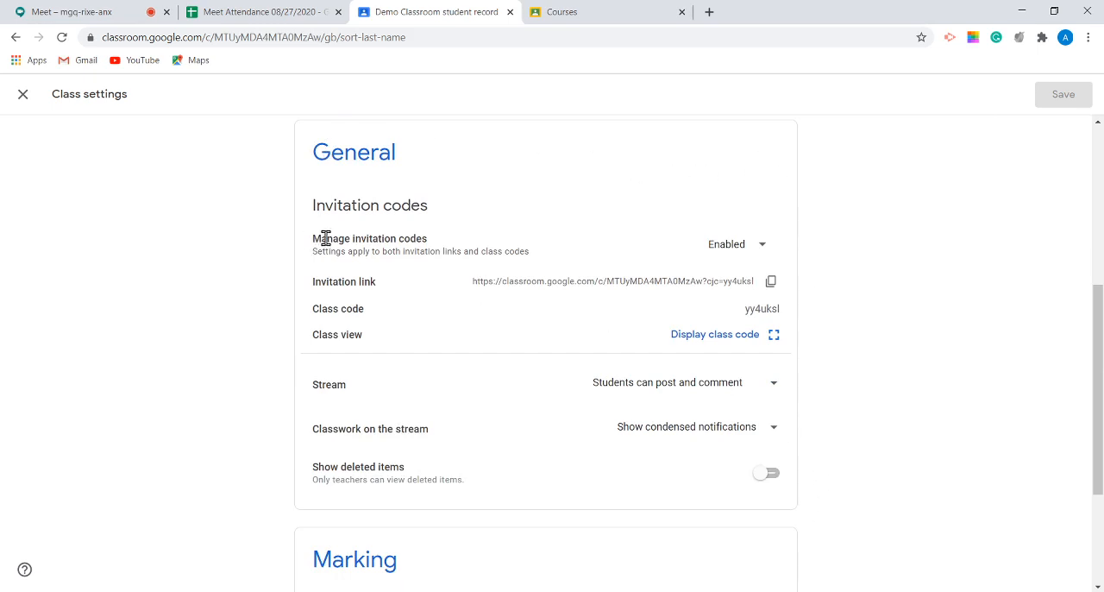
Step: Examine the invitation code options, highlight the invitation link and class code, and view the enlarged class code
left_click(734, 251)
left_click(837, 247)
left_click_drag(473, 282, 747, 280)
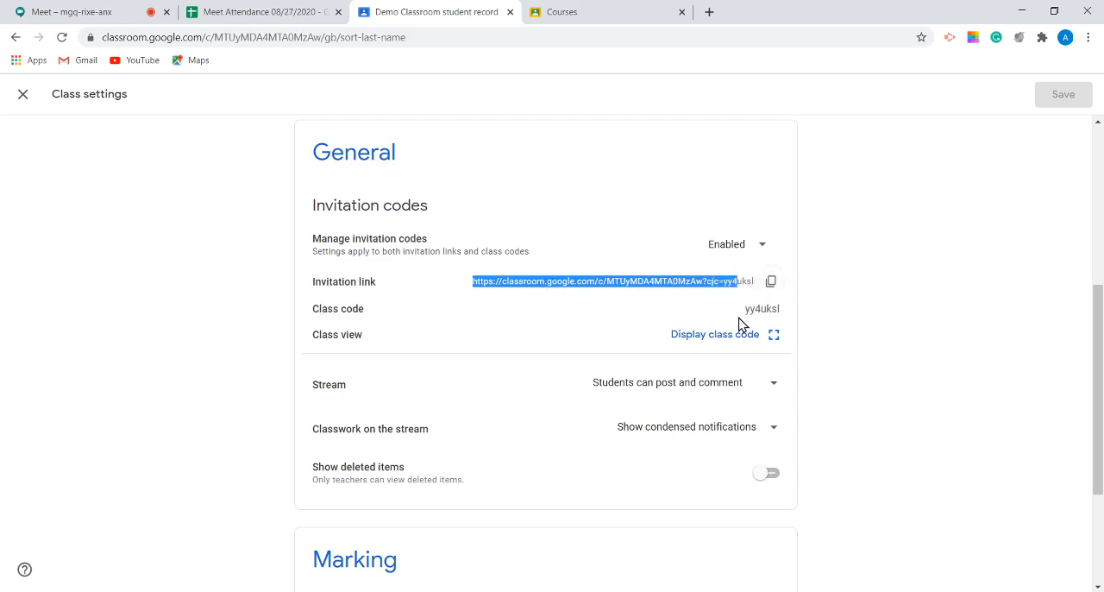
left_click_drag(747, 309, 781, 308)
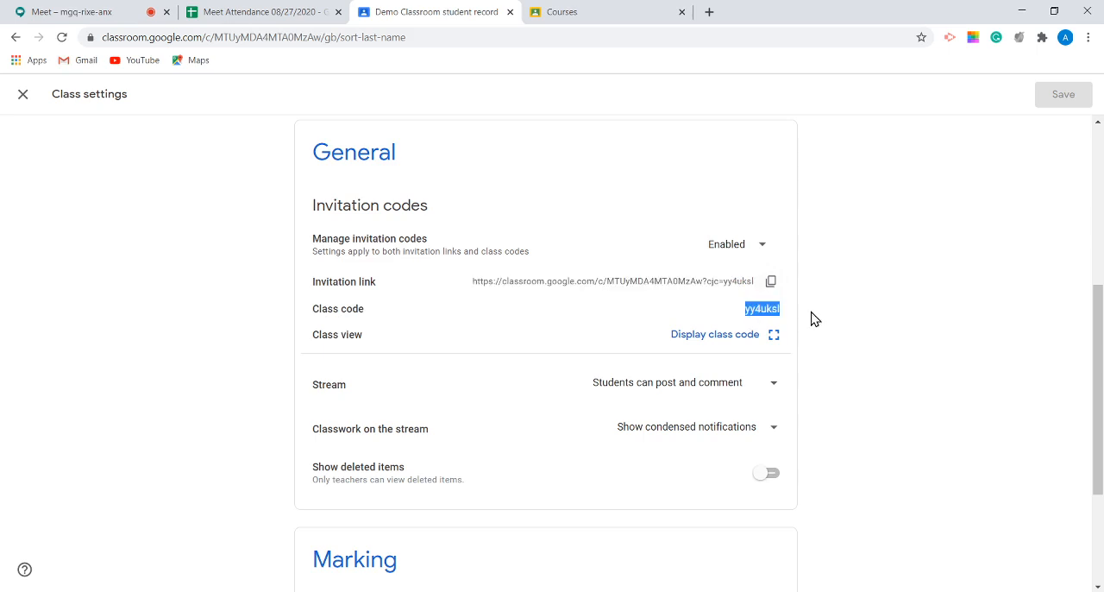
left_click(735, 339)
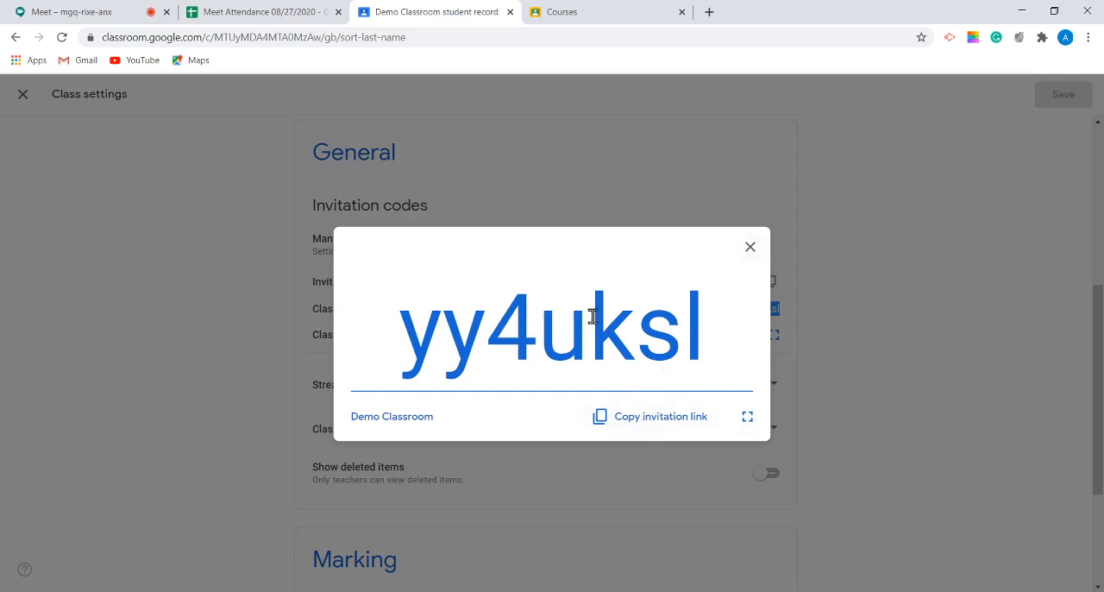
left_click(747, 249)
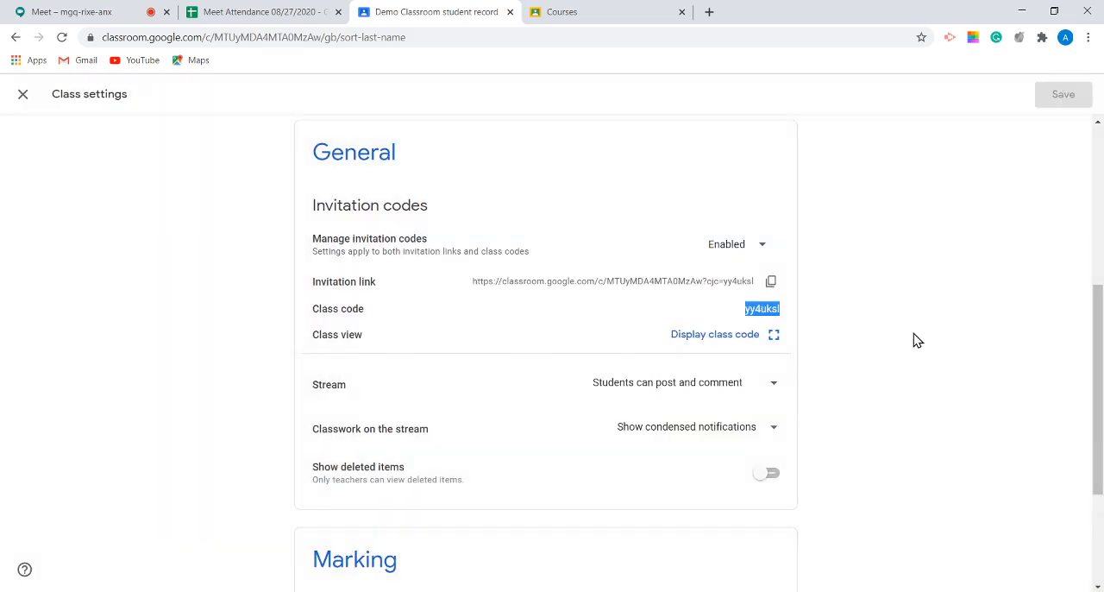
Step: Set the class's Stream permission to "Students can only comment"
scroll(892, 366, "down", 1)
scroll(892, 366, "down", 1)
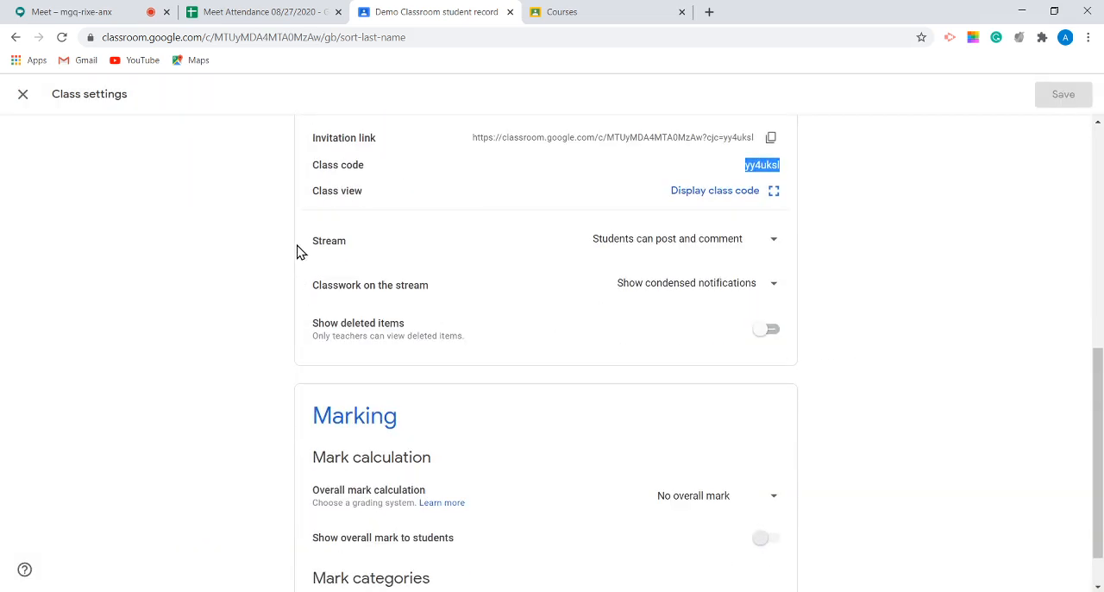
left_click_drag(328, 223, 799, 345)
left_click(800, 352)
left_click(675, 247)
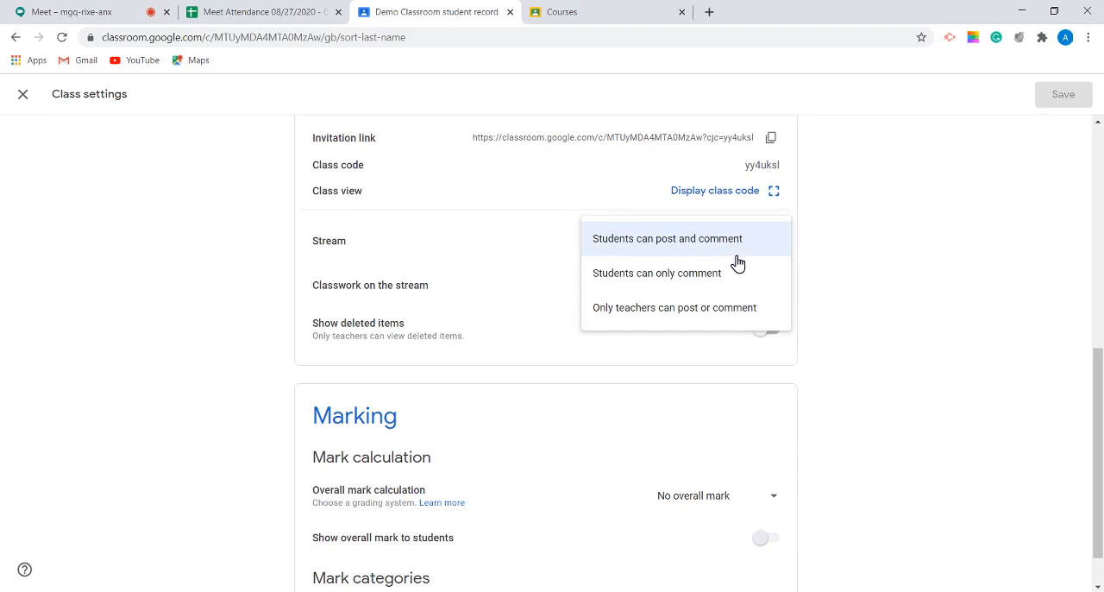
left_click(686, 285)
left_click(685, 239)
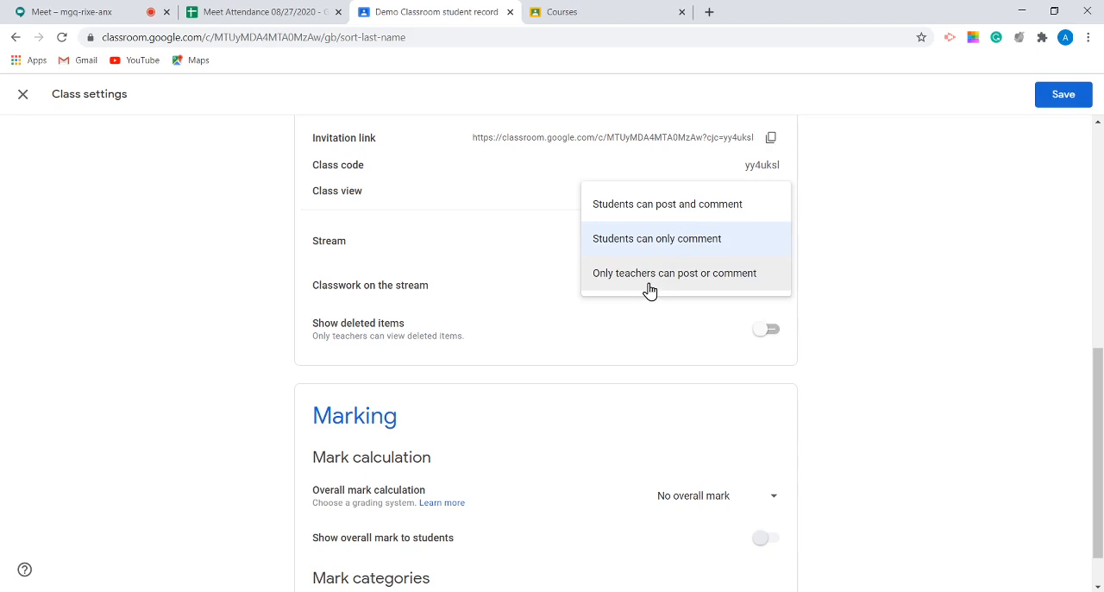
left_click(657, 240)
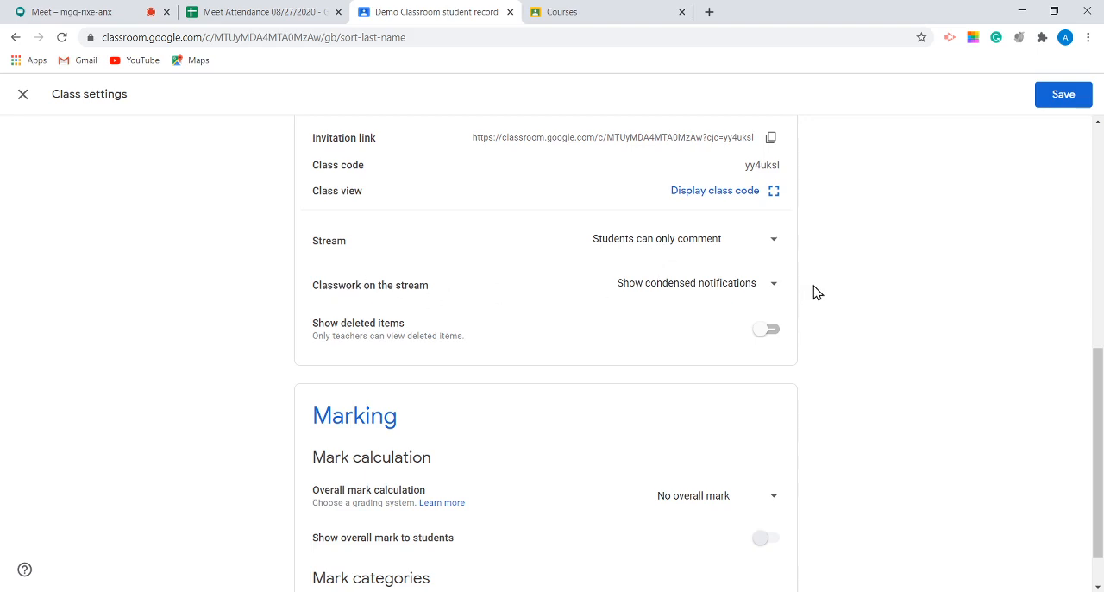
Step: View the options for classwork on the stream, keep "Show condensed notifications", and switch Show deleted items on and back off
left_click(774, 287)
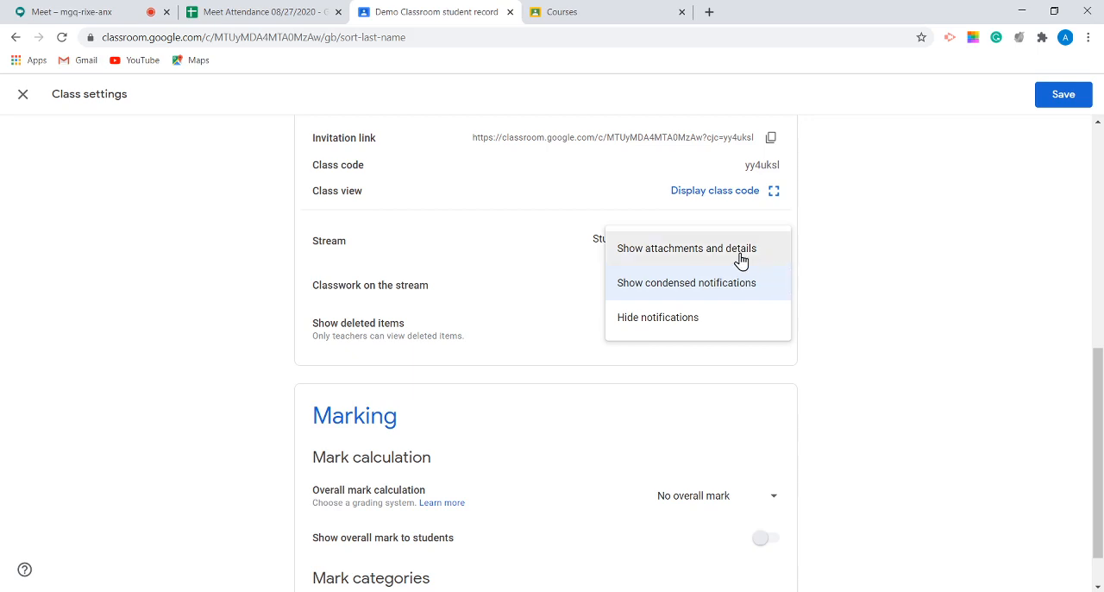
left_click(665, 292)
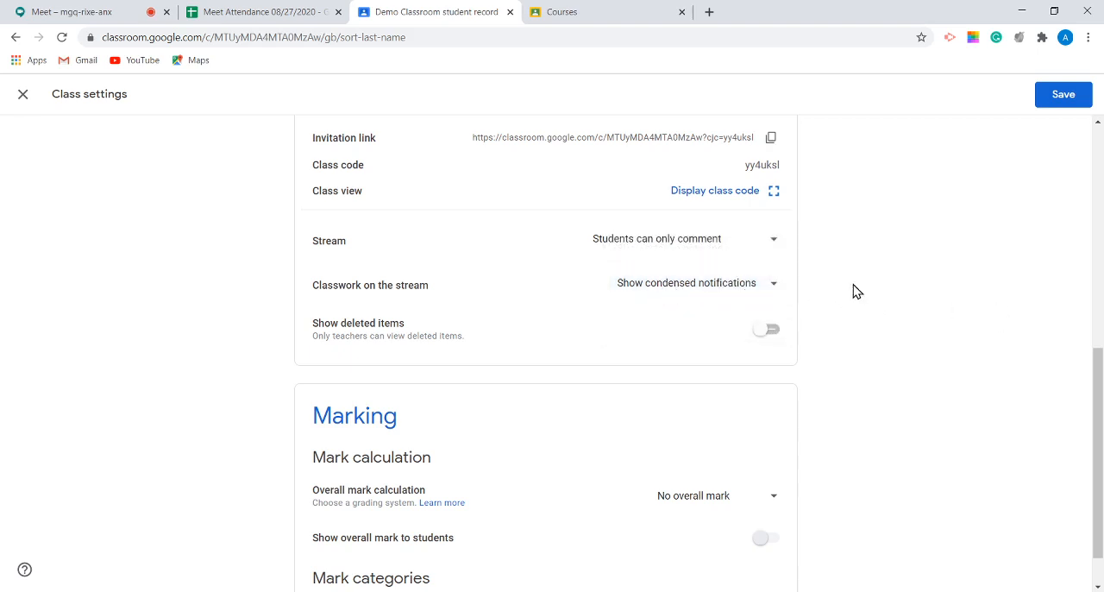
scroll(891, 313, "down", 1)
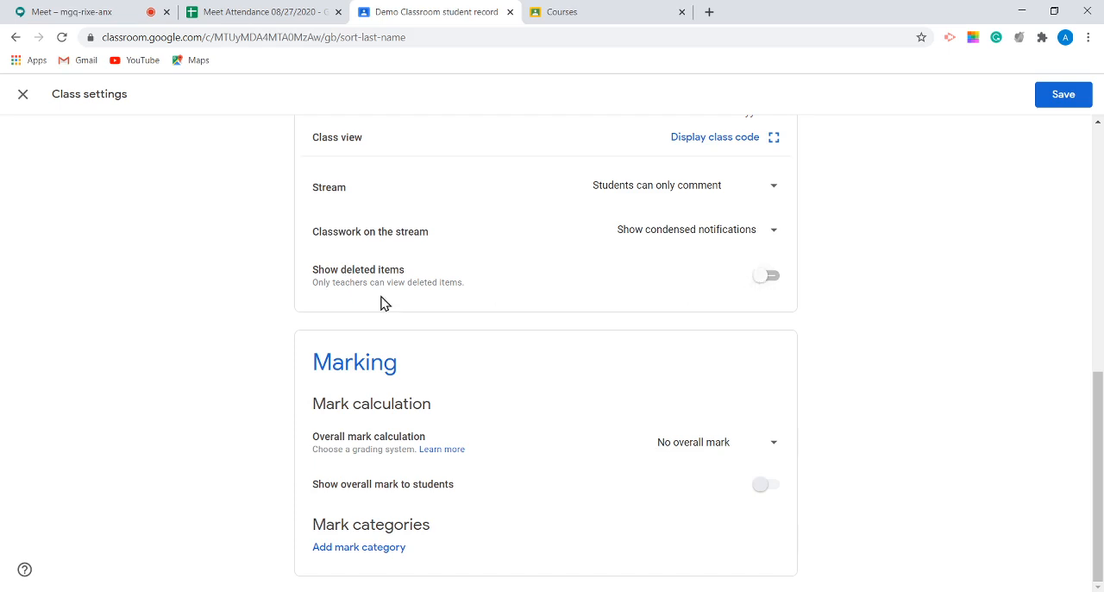
left_click(768, 278)
left_click(765, 279)
Step: Review the overall mark calculation options, keep "No overall mark", and highlight the setting for showing the overall mark to students
left_click(755, 439)
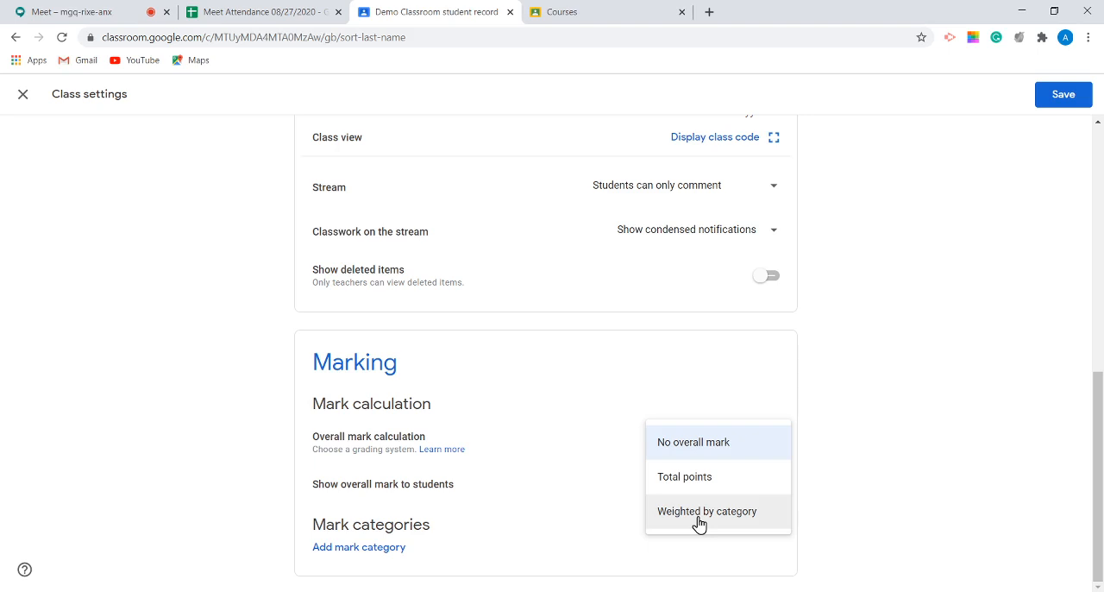
left_click(678, 450)
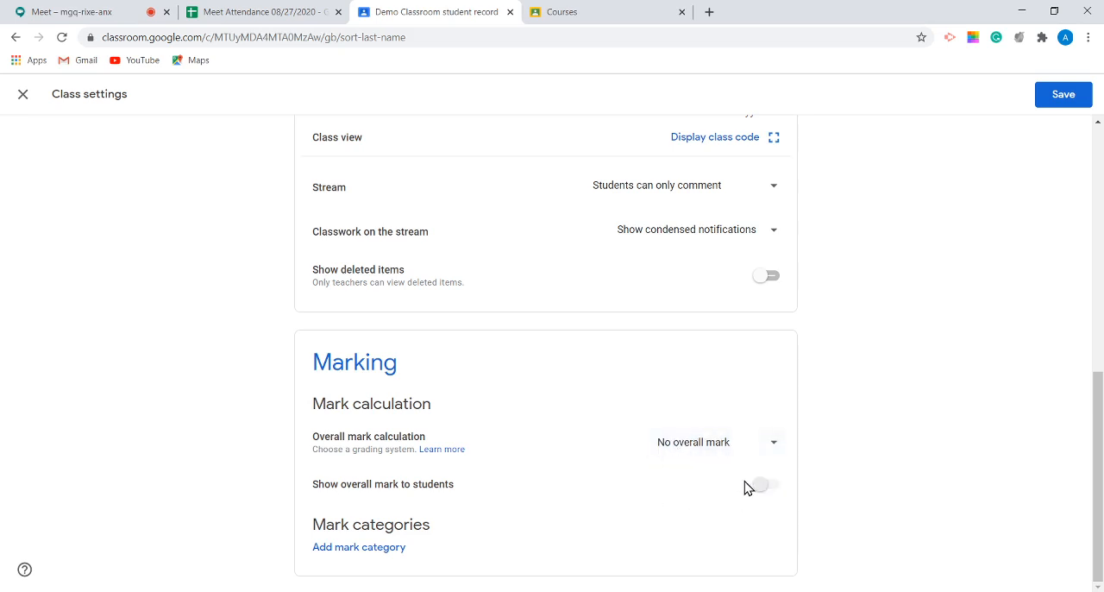
left_click_drag(313, 486, 479, 492)
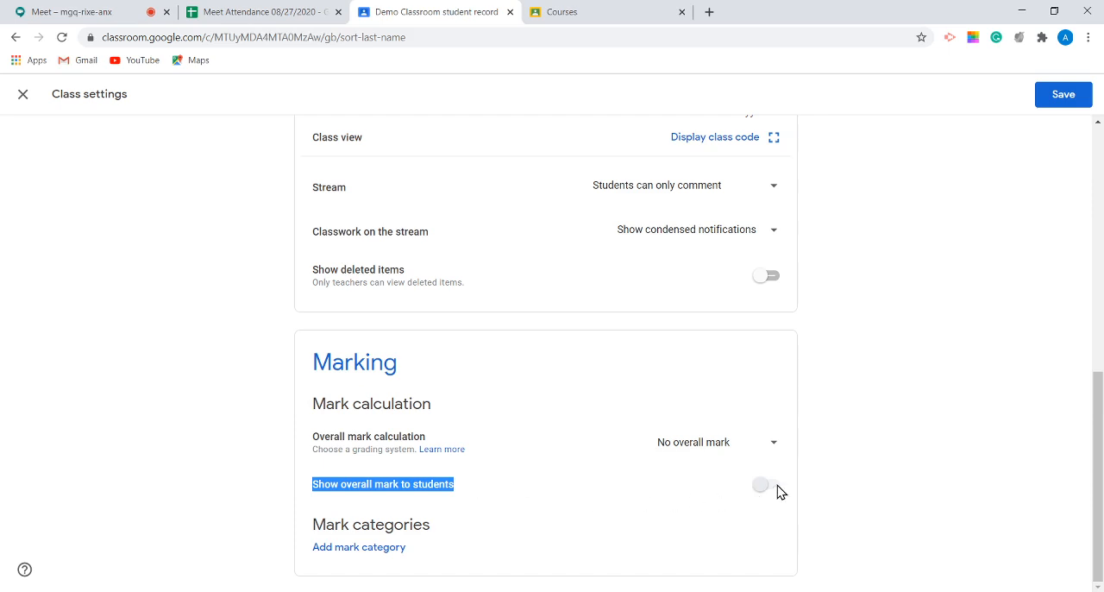
left_click(724, 494)
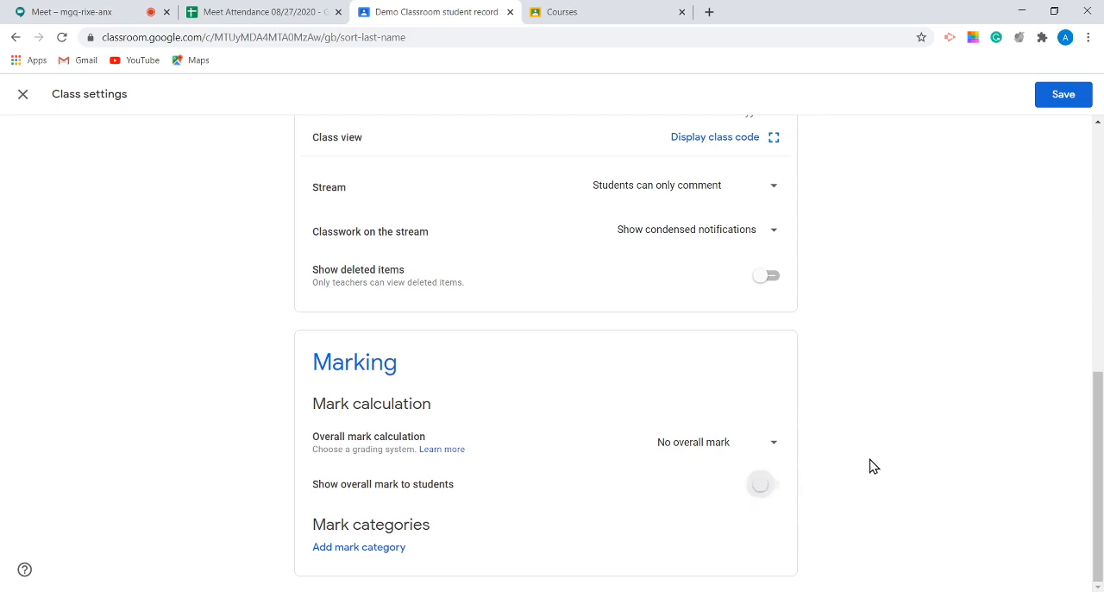
Step: Save the class settings, reopen them to check the saved Stream permission, and close them
scroll(869, 465, "up", 6)
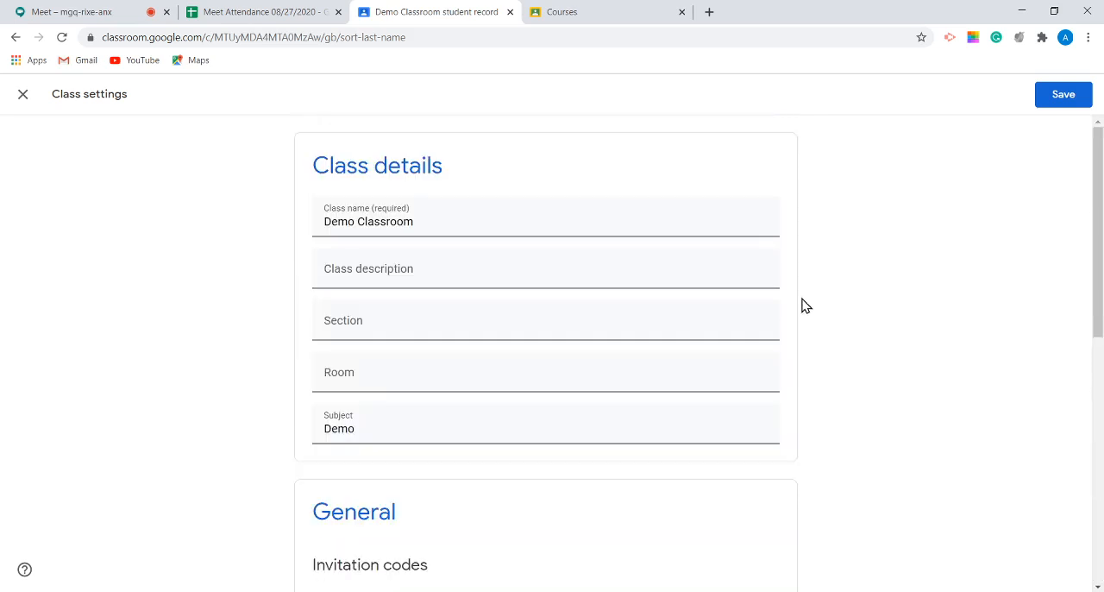
left_click(1047, 98)
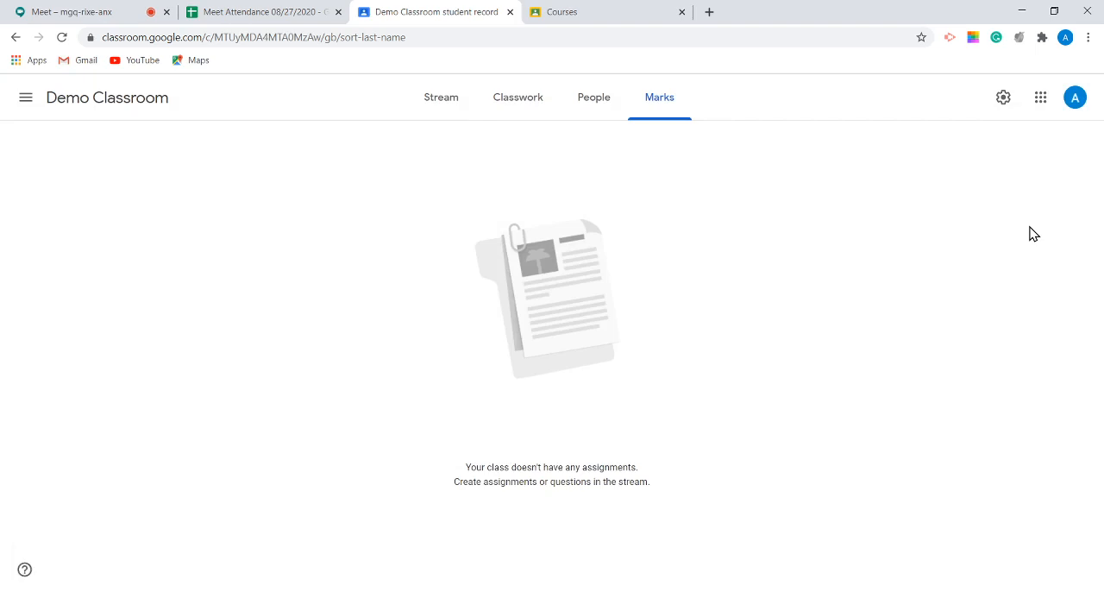
left_click(1003, 97)
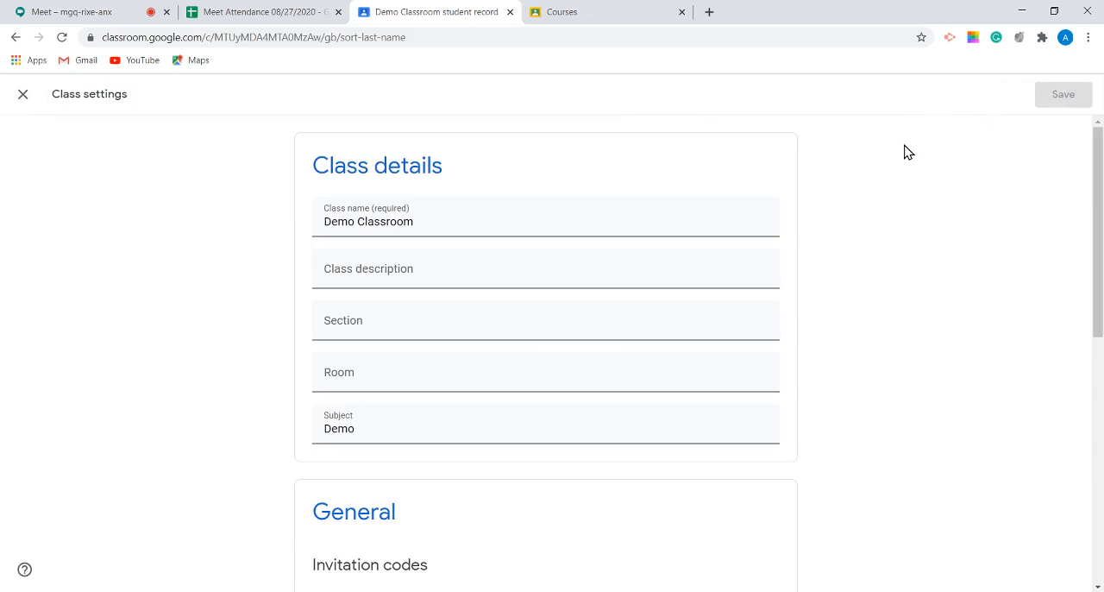
scroll(904, 153, "down", 3)
left_click(24, 96)
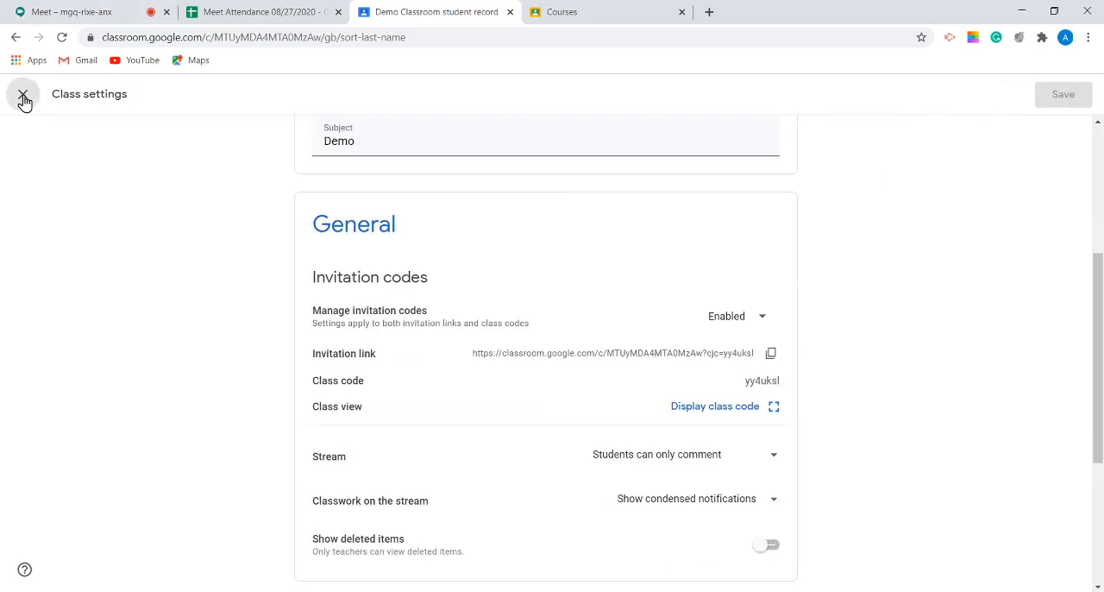
Step: Upload the photo BCE.jpg from the computer as the header image for Demo Classroom's stream
left_click(434, 100)
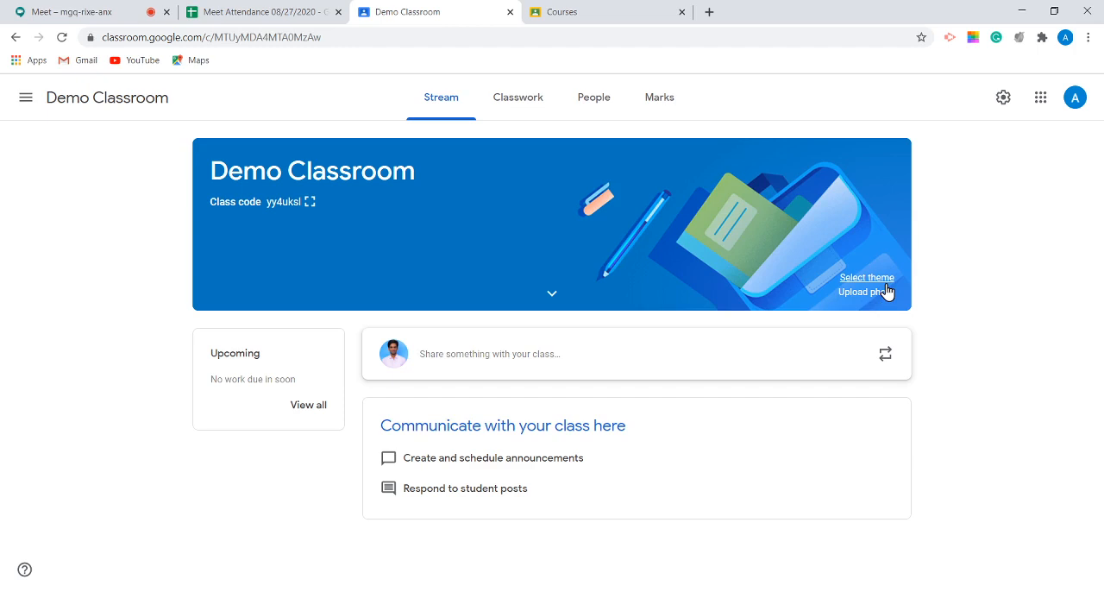
left_click(885, 285)
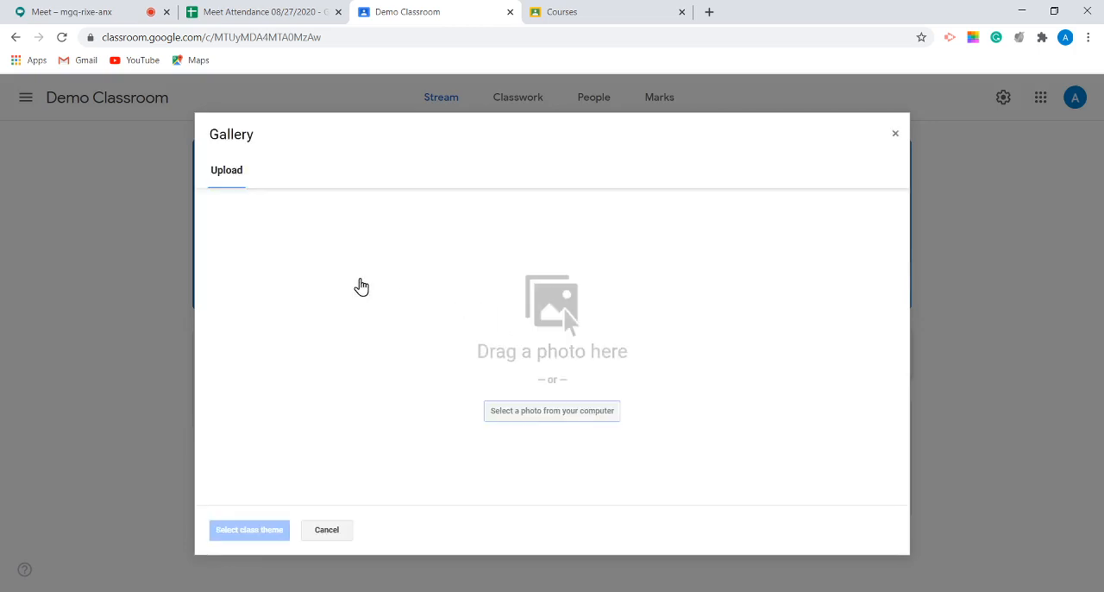
left_click(567, 421)
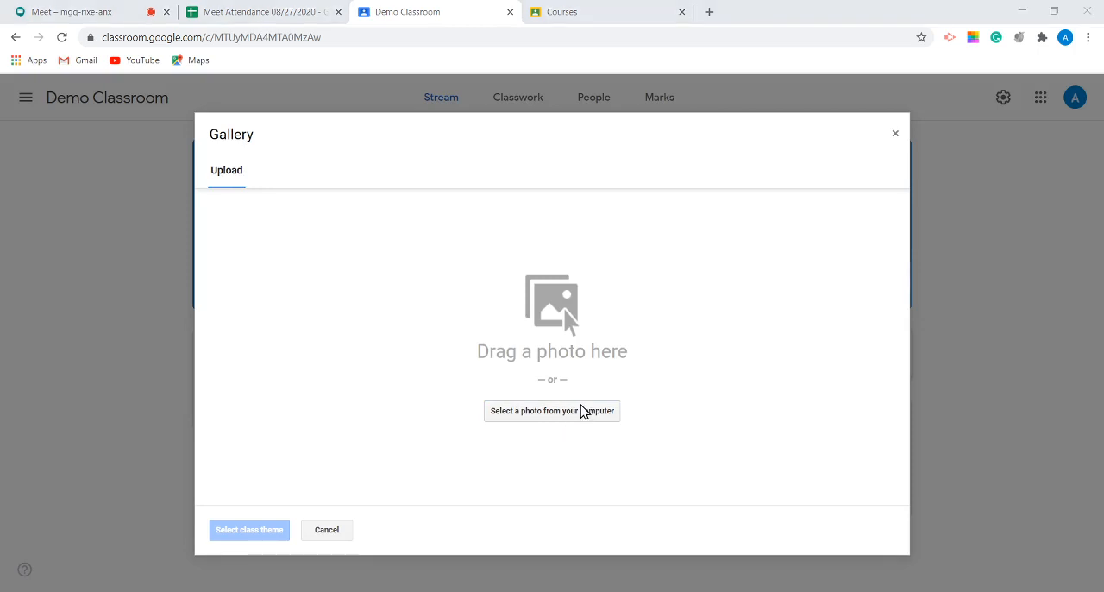
double_click(168, 255)
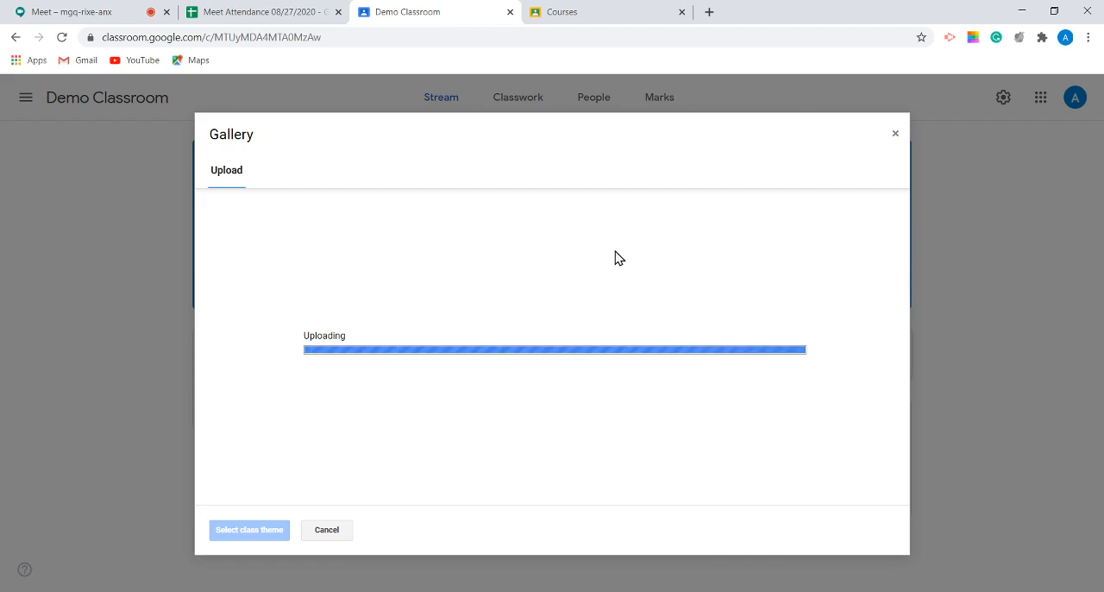
left_click(556, 11)
left_click(408, 17)
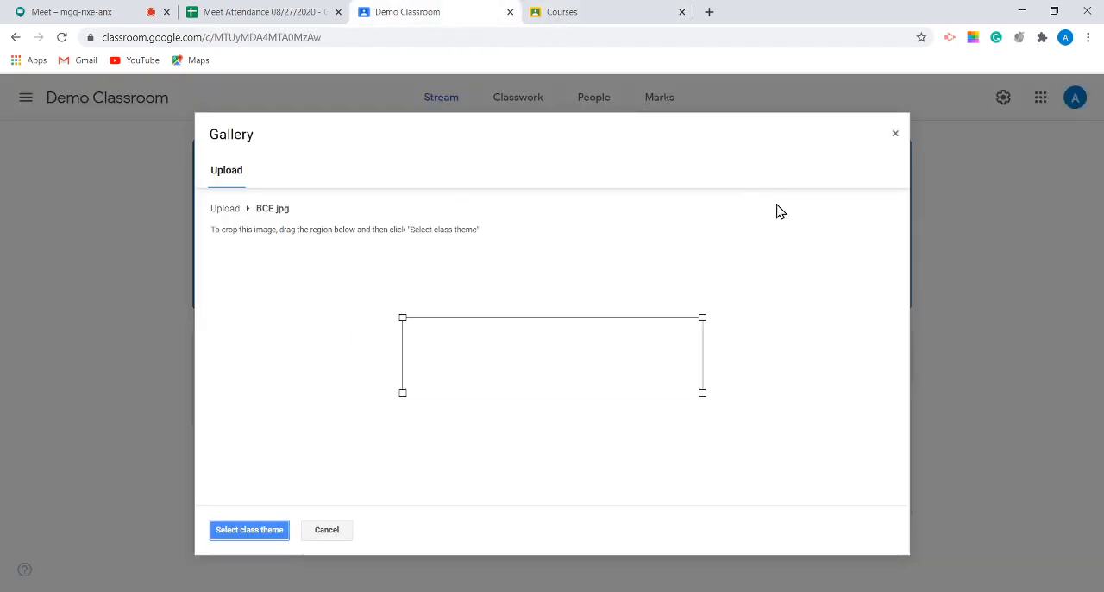
Step: Crop the uploaded photo to its full width around the B.C.E letters and set it as the class theme
left_click_drag(401, 318, 352, 304)
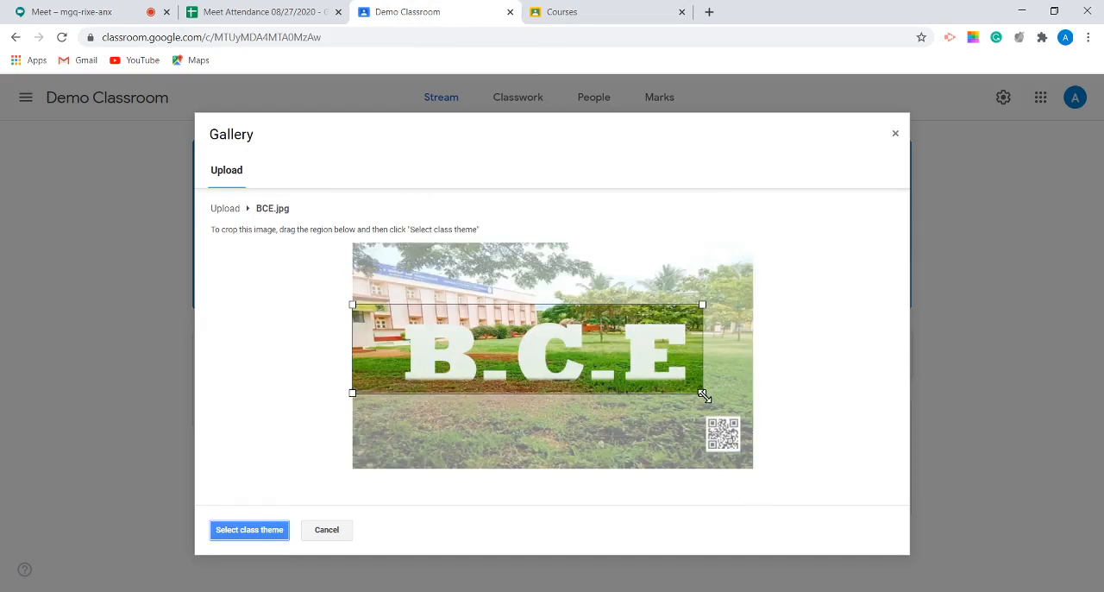
left_click_drag(704, 394, 793, 446)
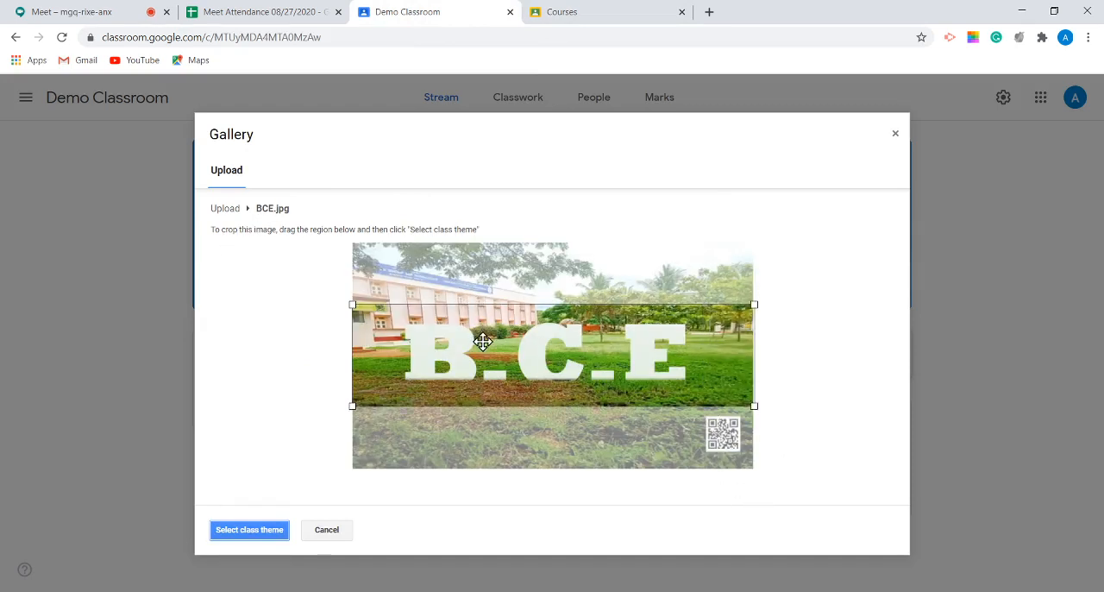
mouse_move(482, 341)
left_mouse_down()
mouse_move(482, 326)
mouse_move(482, 338)
left_mouse_up()
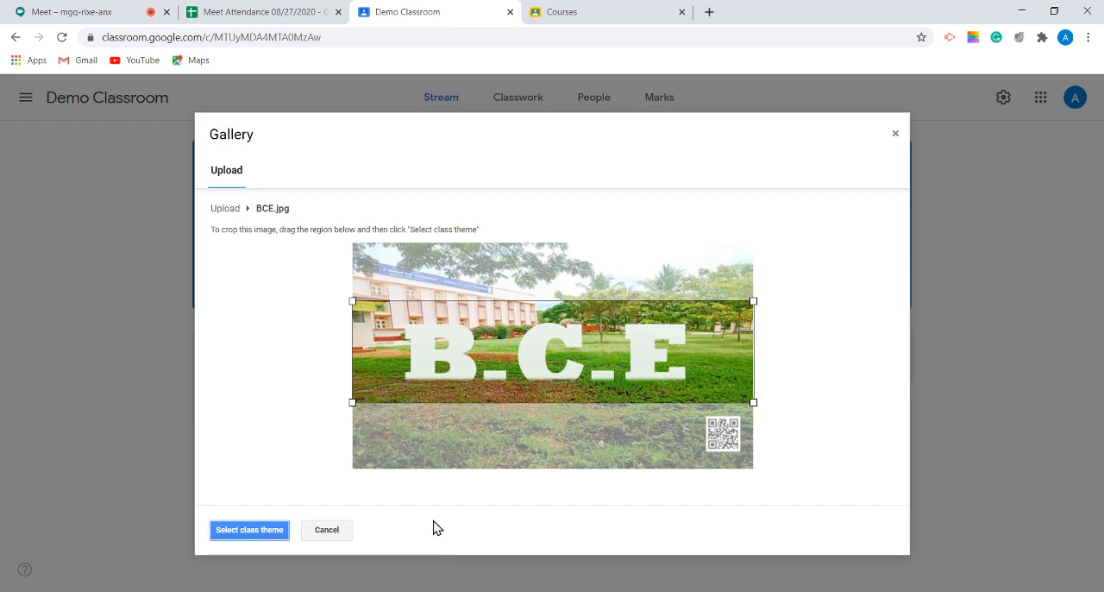
left_click(263, 533)
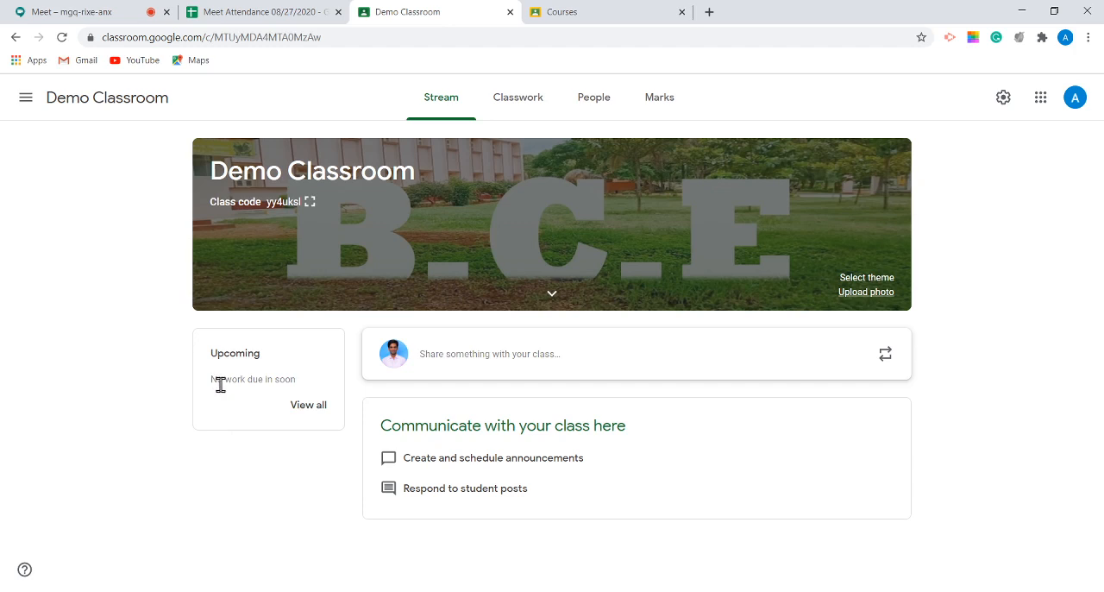
Step: Highlight the Upcoming heading on the stream, and view the empty announcement form, dismissing its posting tip and closing it
left_click_drag(211, 354, 279, 359)
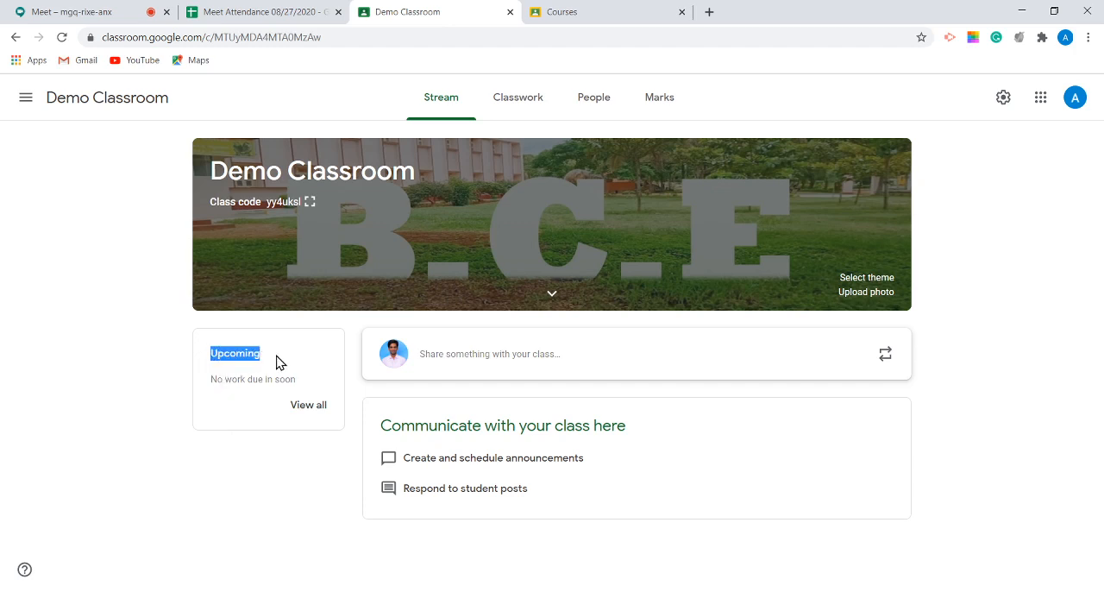
left_click(215, 389)
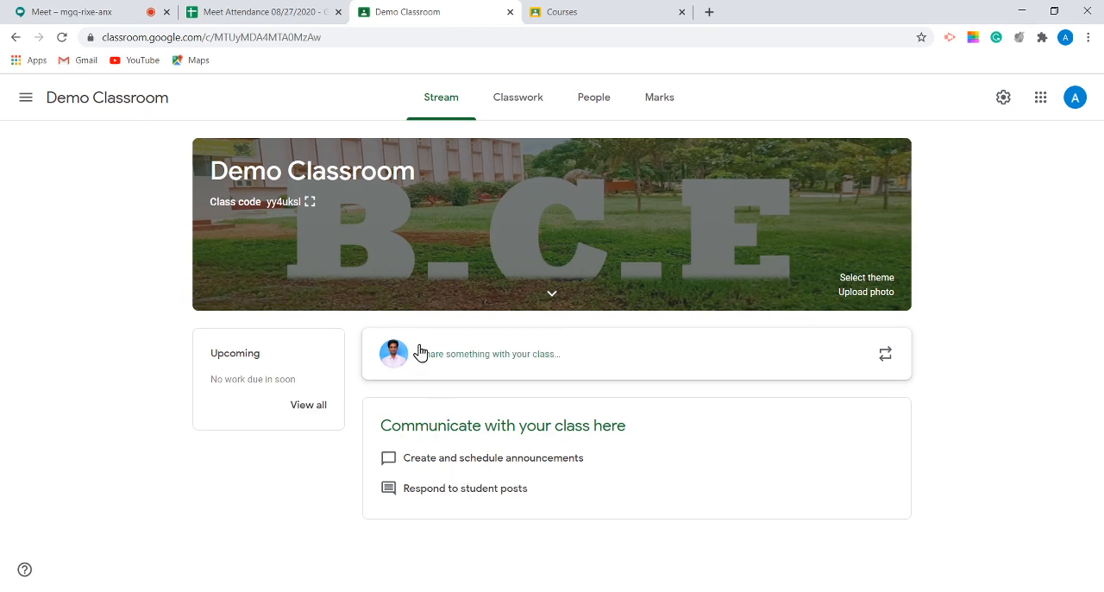
left_click(466, 362)
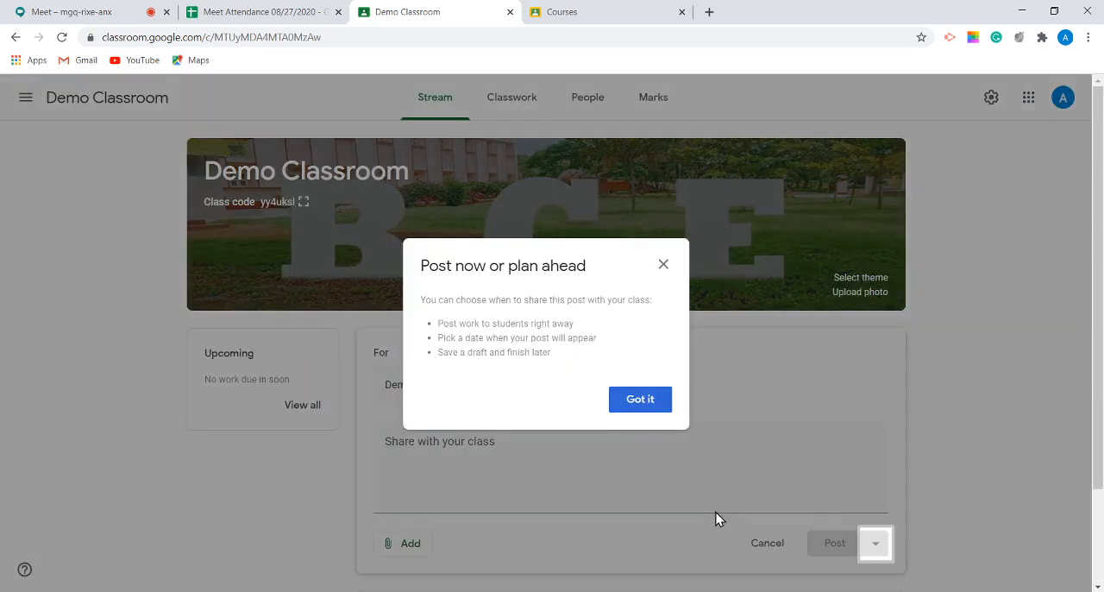
left_click(653, 405)
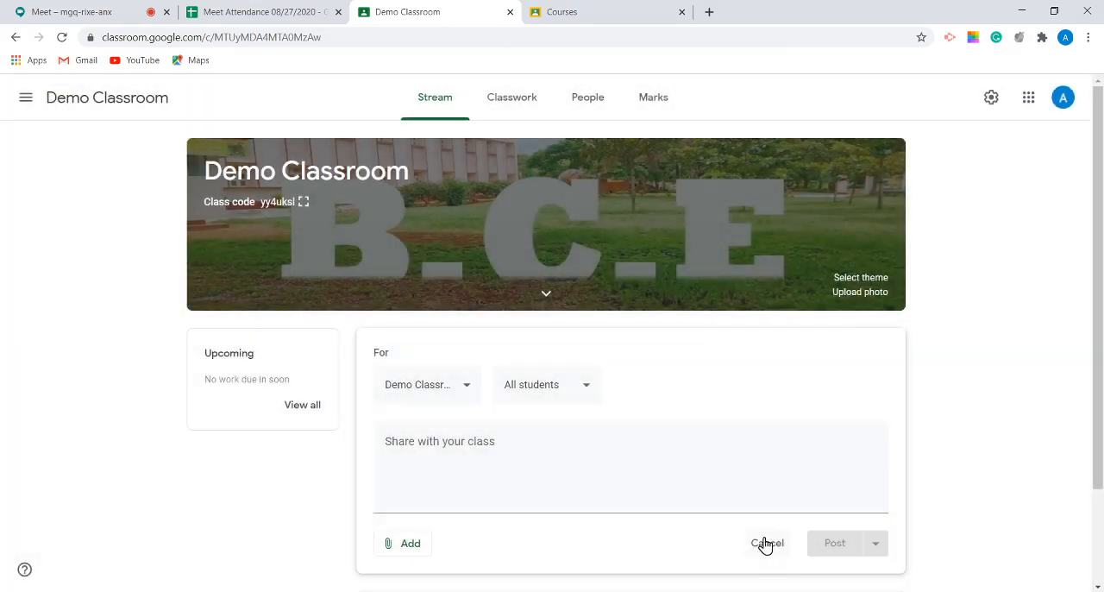
left_click(765, 543)
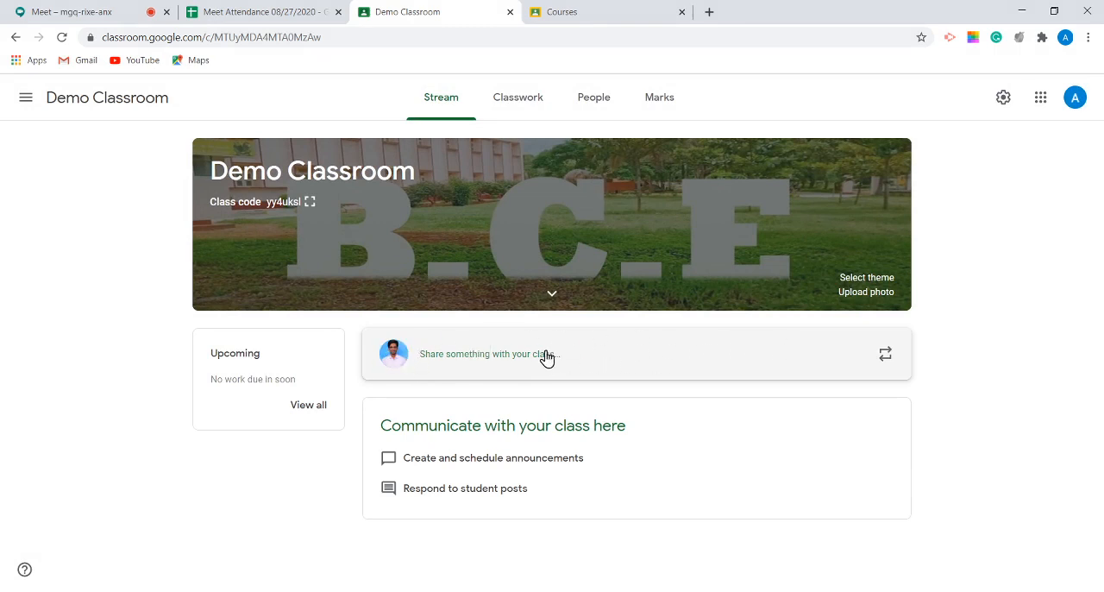
Step: Start a new class announcement with the text "Welcome to Google Classroom"
left_click(596, 357)
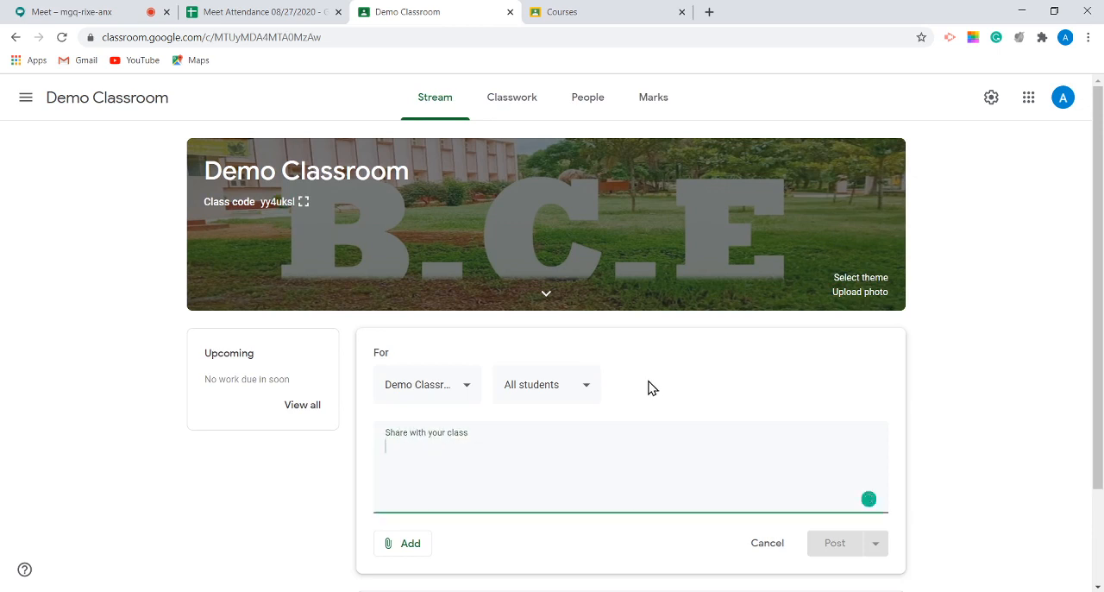
scroll(648, 387, "down", 2)
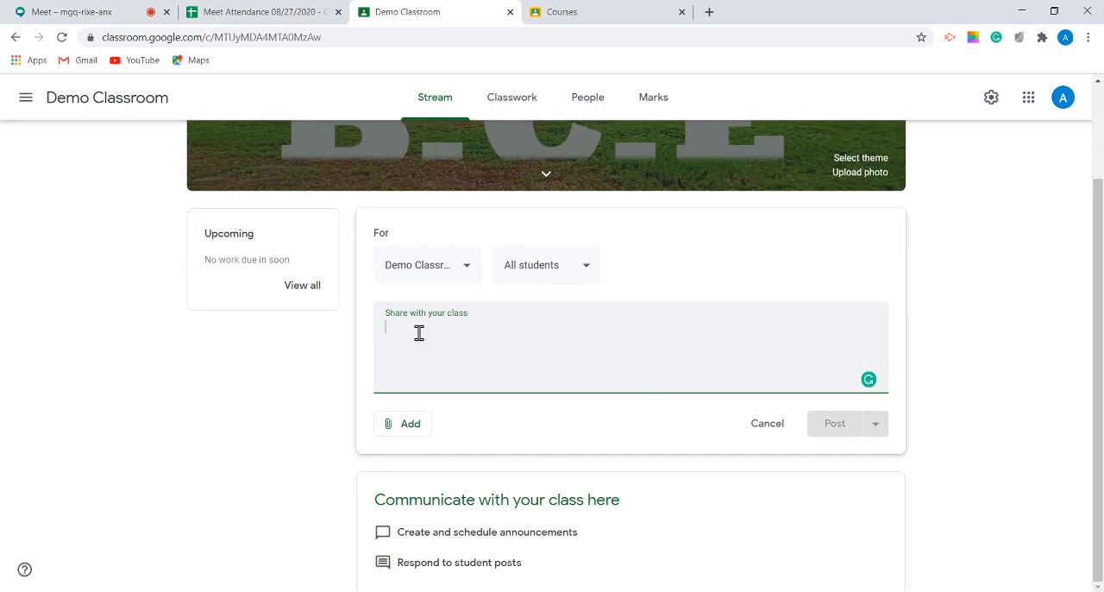
type("We")
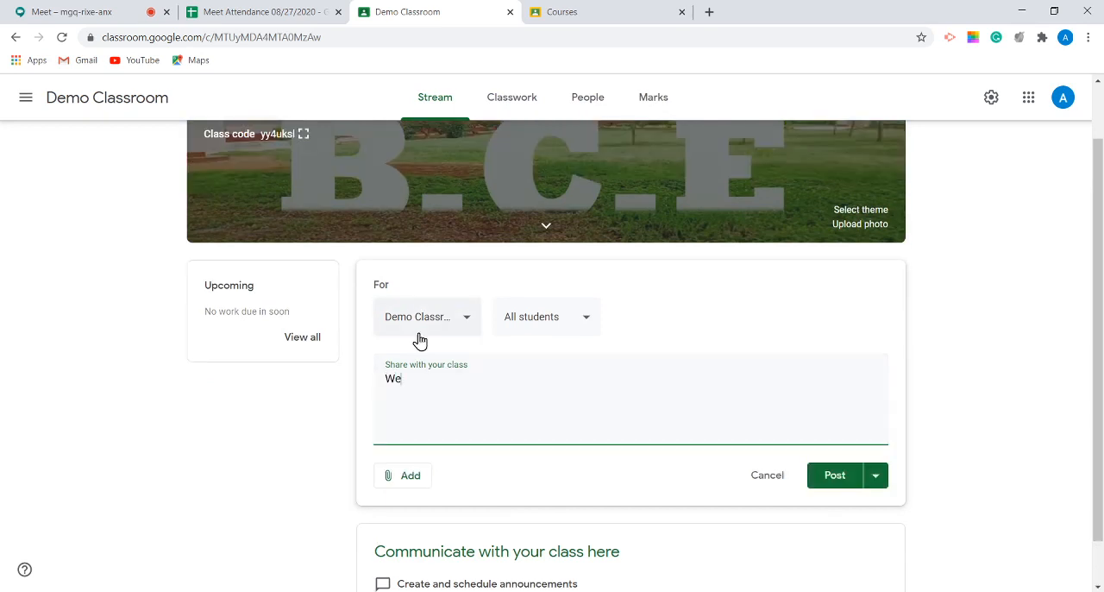
type("lcome to Google Classroom")
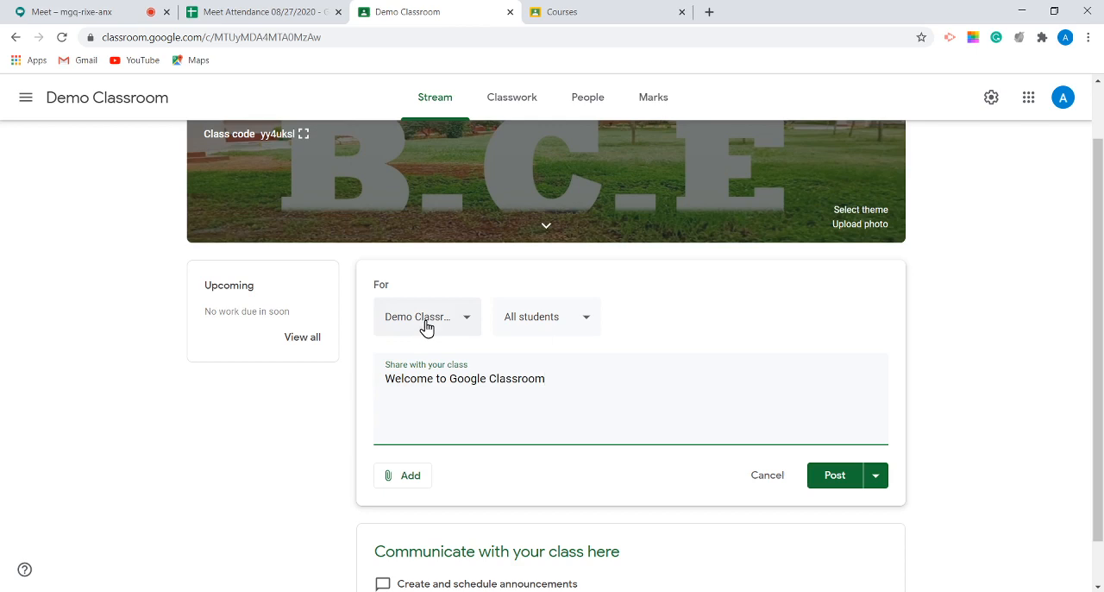
Step: Review which classes and students the announcement can be addressed to, keeping Demo Classroom and All students
left_click(426, 326)
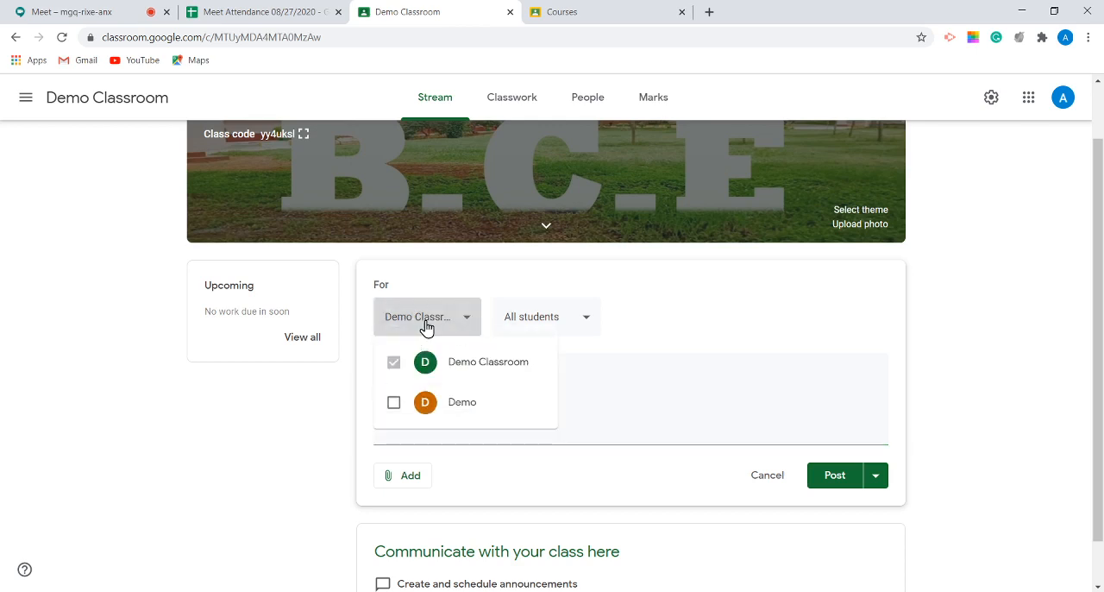
left_click(426, 326)
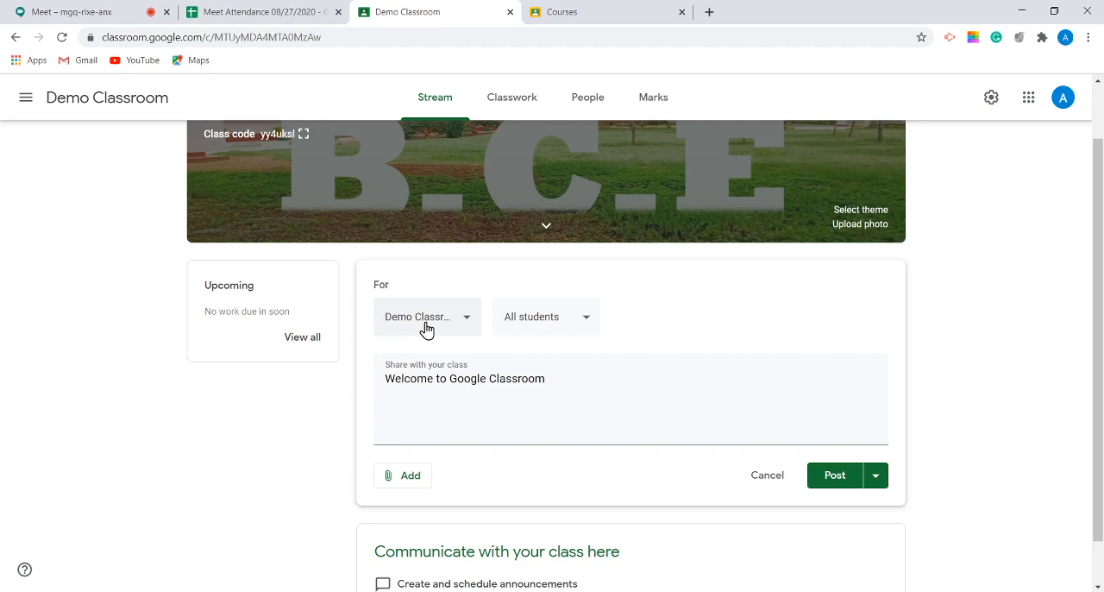
left_click(426, 326)
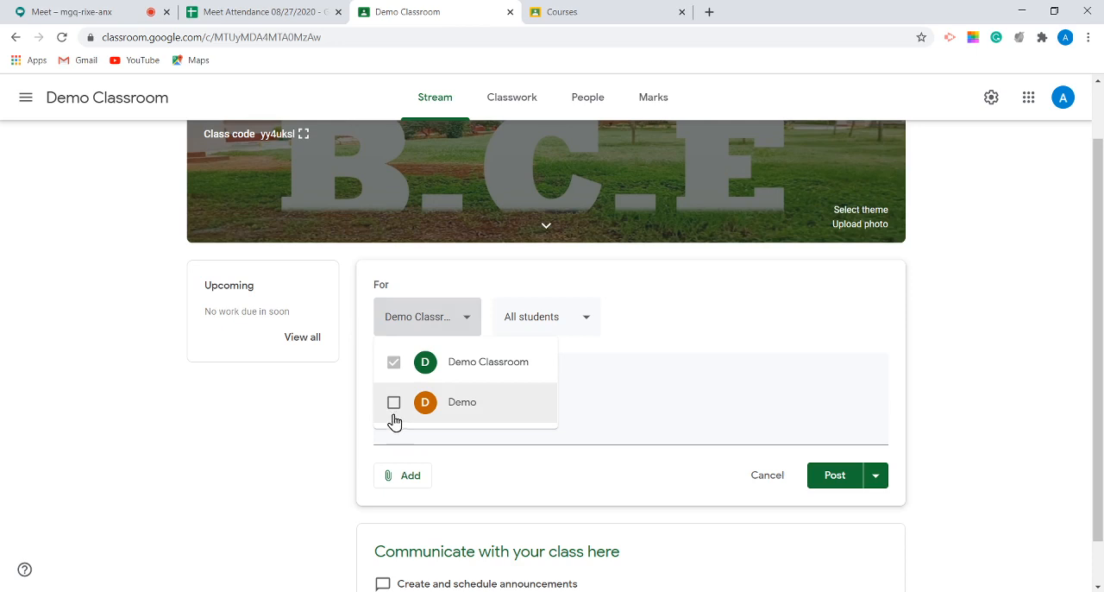
left_click(664, 377)
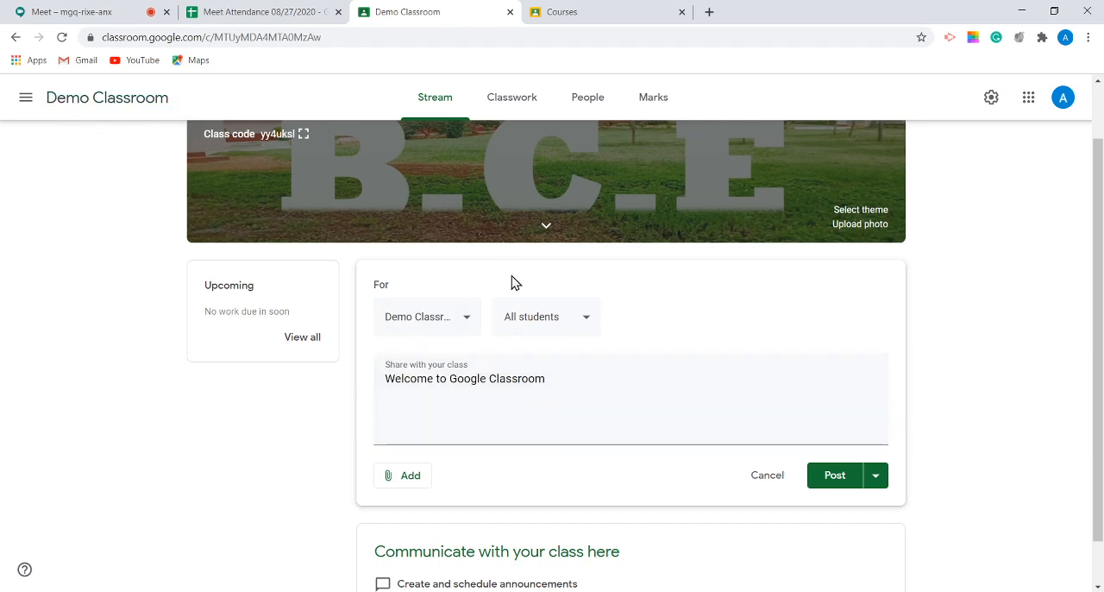
left_click(584, 326)
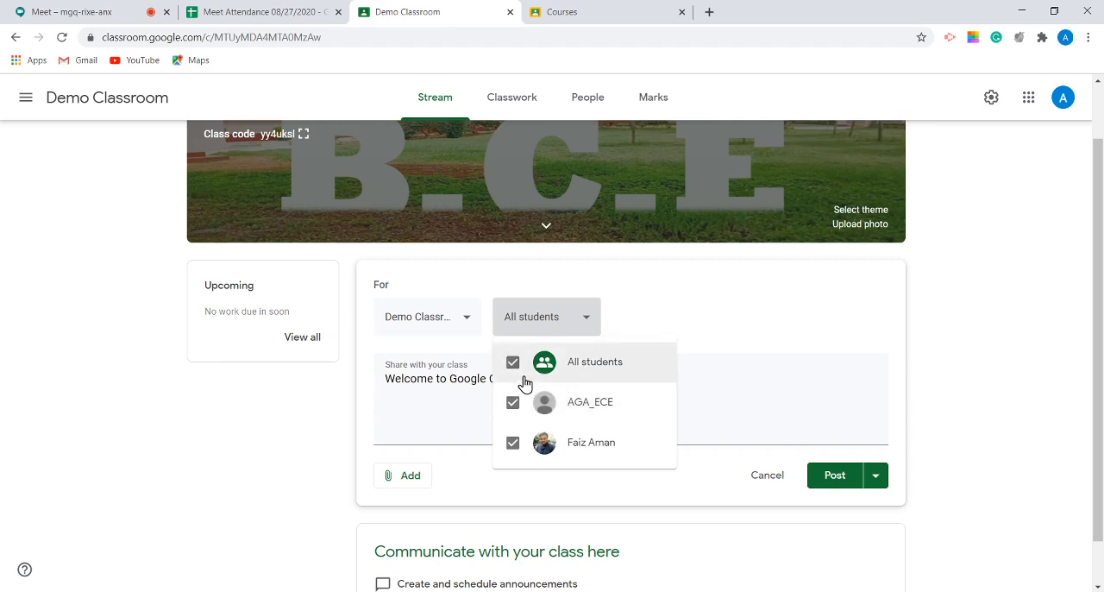
left_click(751, 387)
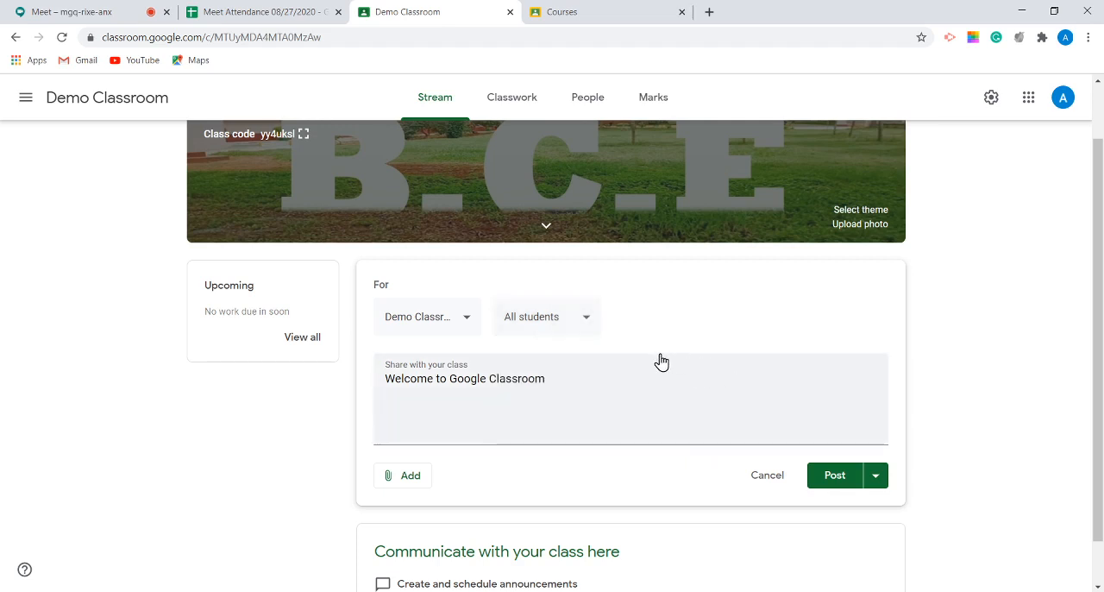
Step: Add "....." to the end of the announcement text and attach the first Meet Attendance 08/27/2020 sheet from My Drive
left_click(610, 379)
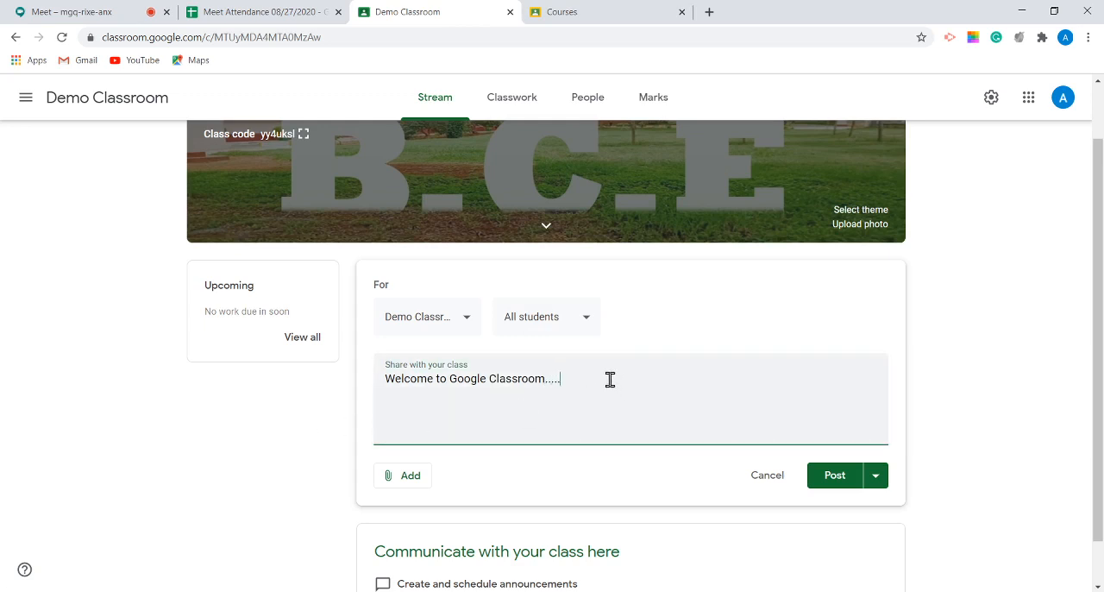
left_click(398, 488)
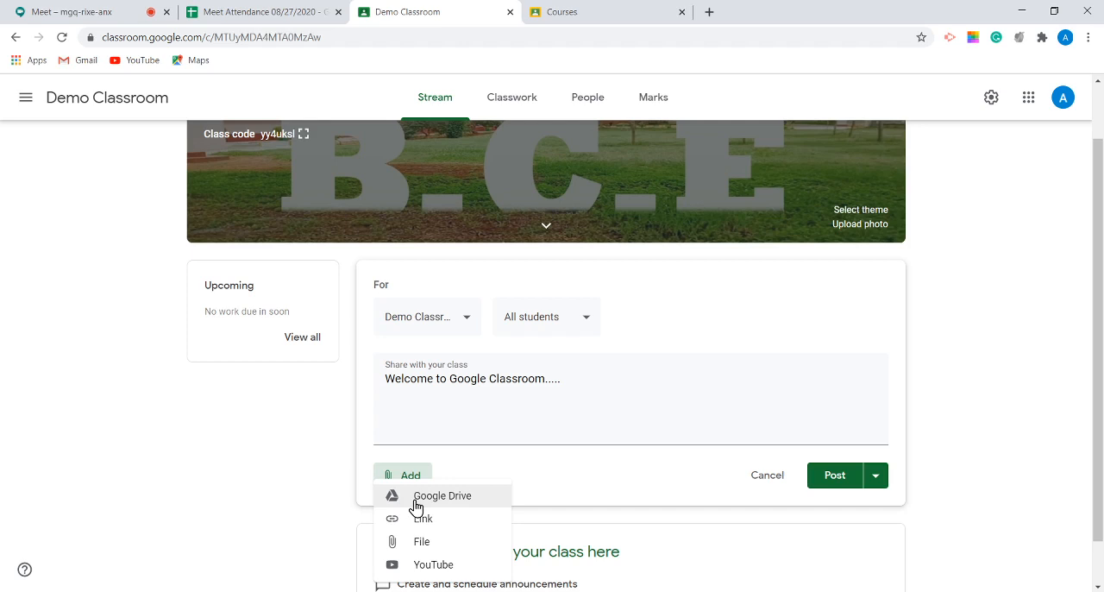
left_click(414, 505)
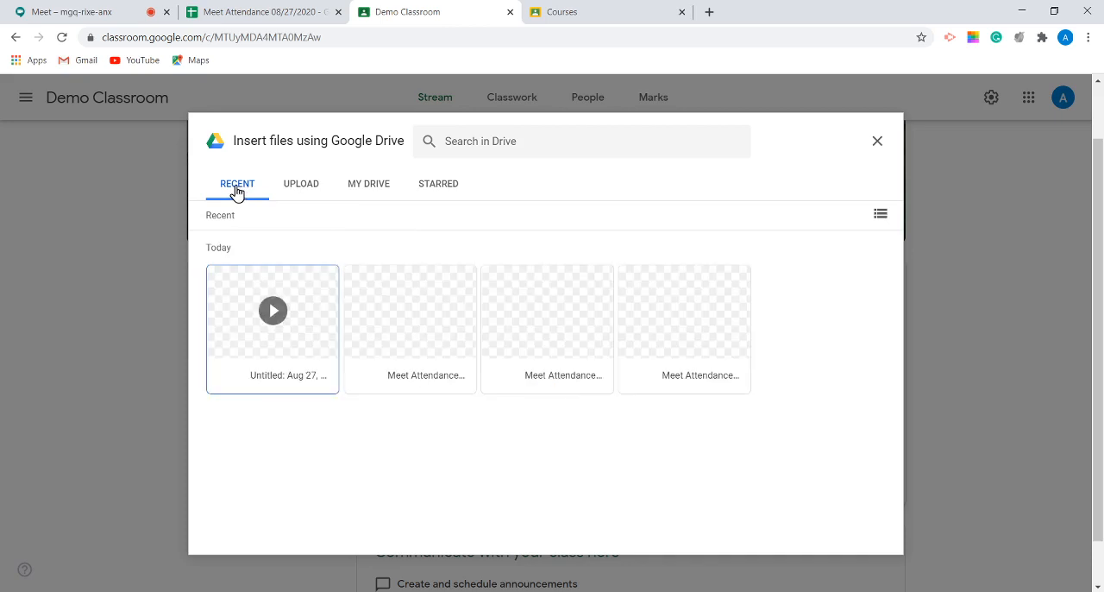
left_click(301, 188)
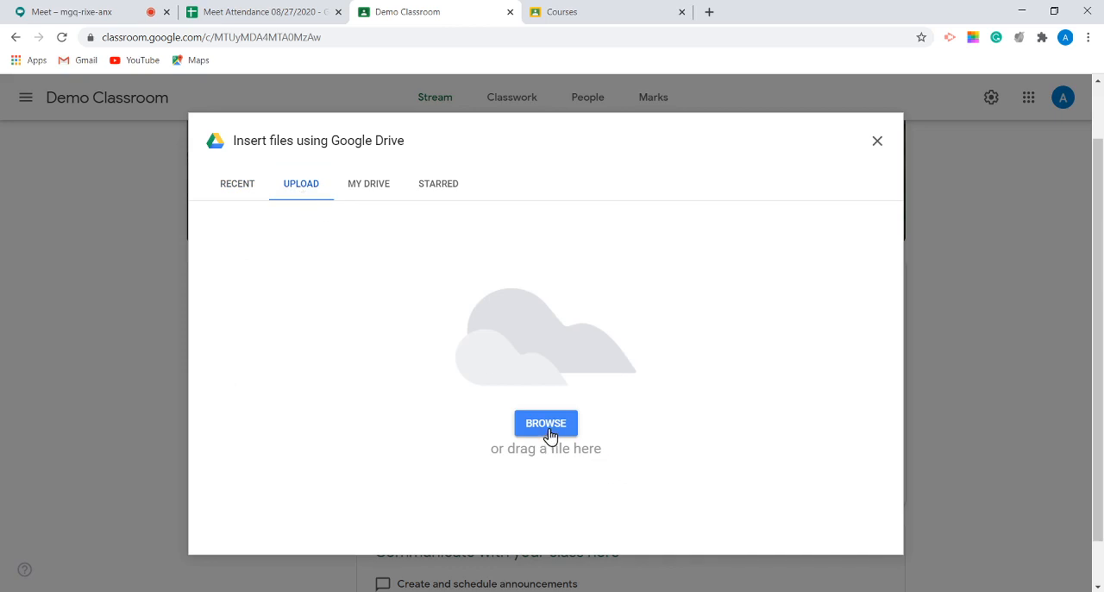
left_click(360, 189)
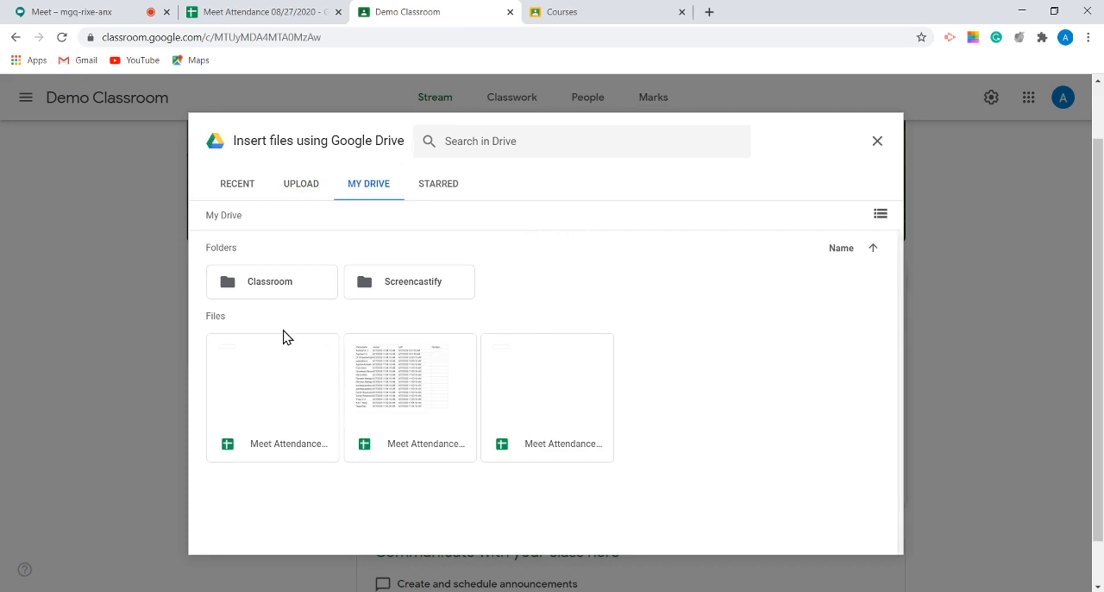
left_click(246, 402)
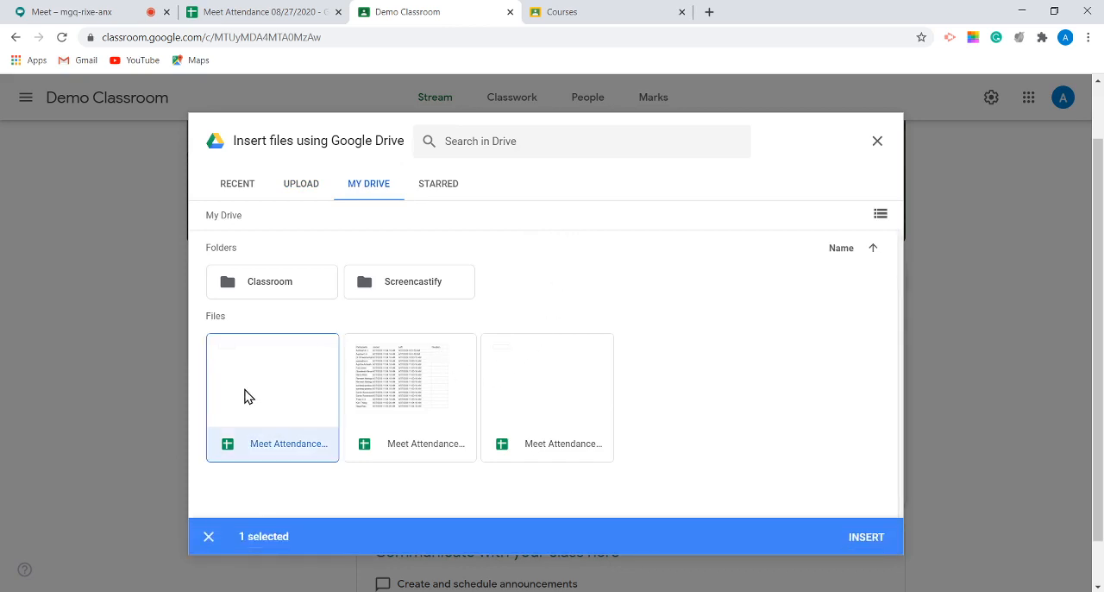
left_click(863, 544)
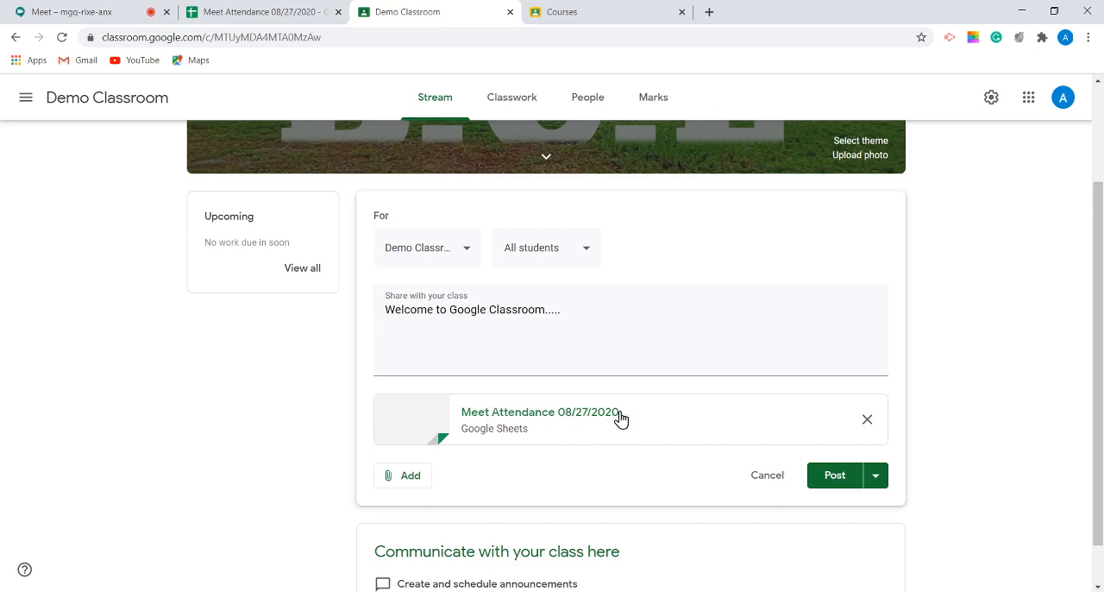
Step: Attach the current Google Meet meeting's web address to the announcement as a link
left_click(395, 481)
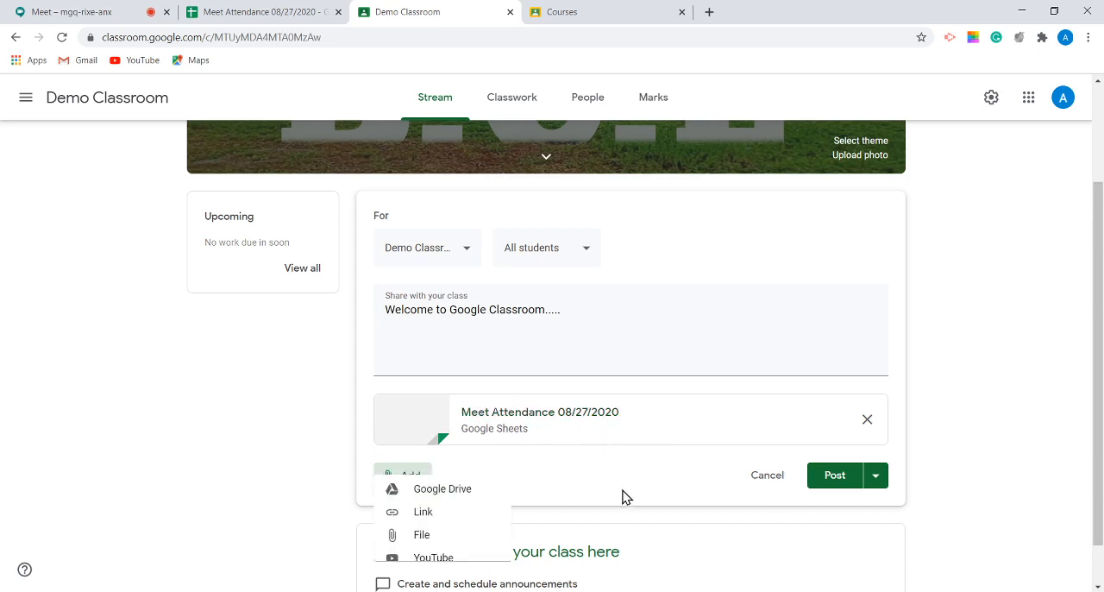
left_click(432, 519)
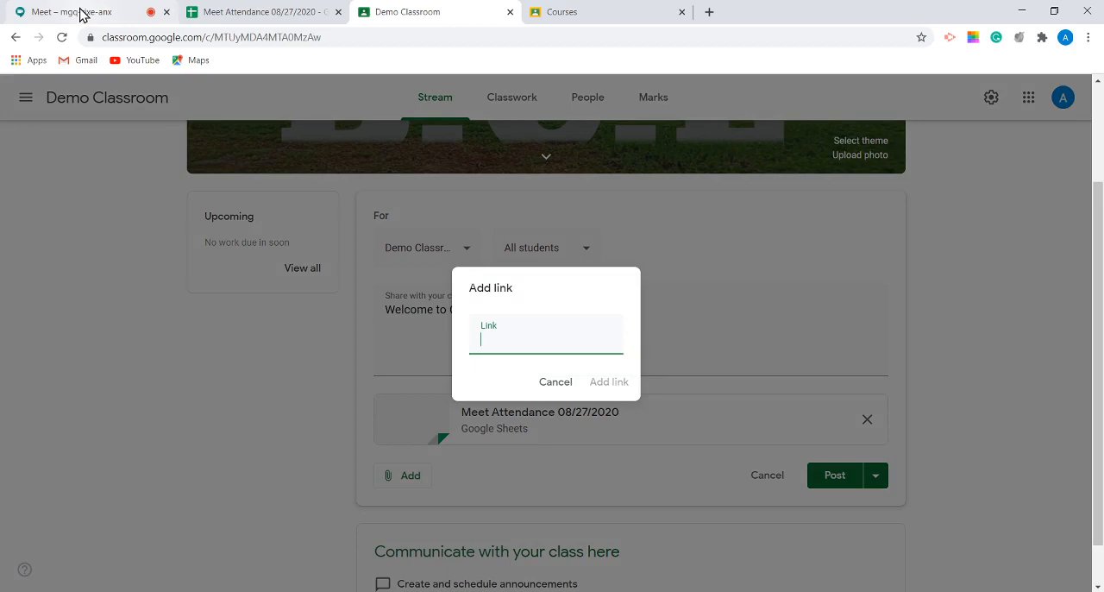
left_click(80, 13)
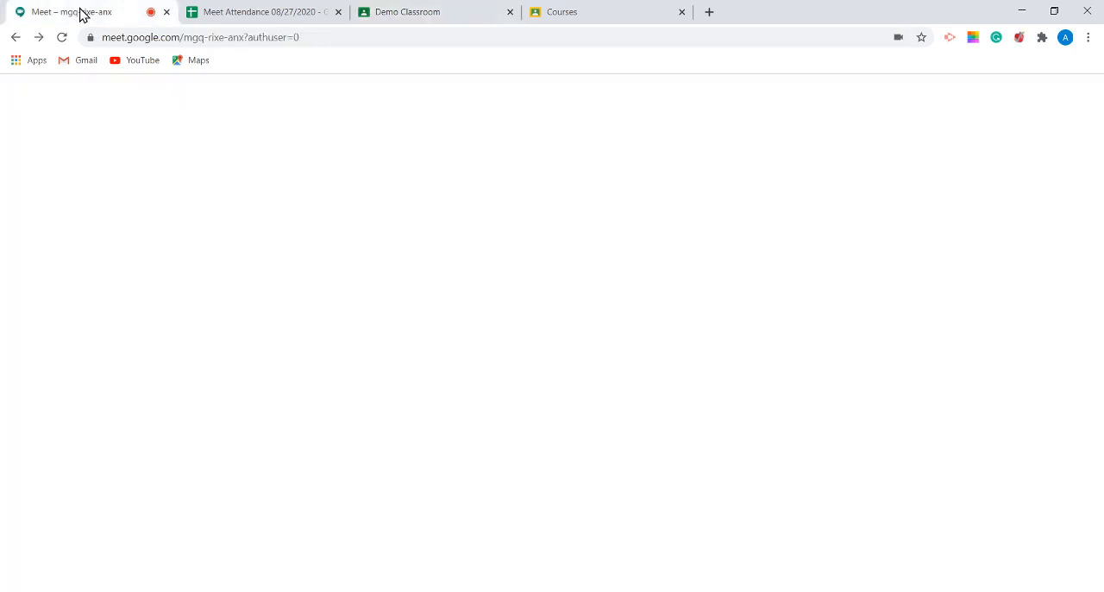
left_click(271, 38)
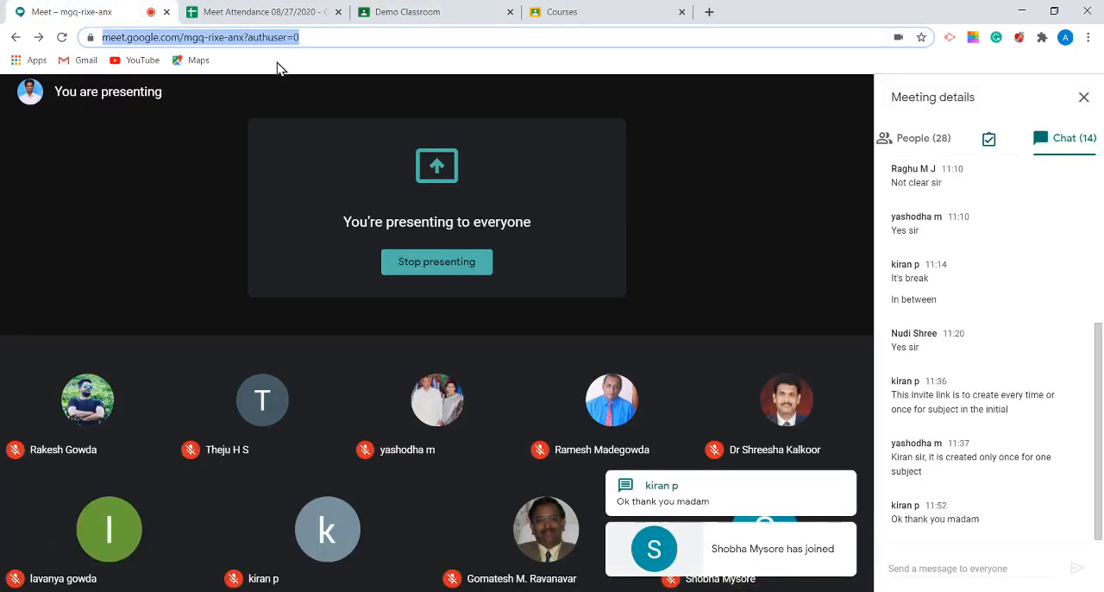
left_click(422, 16)
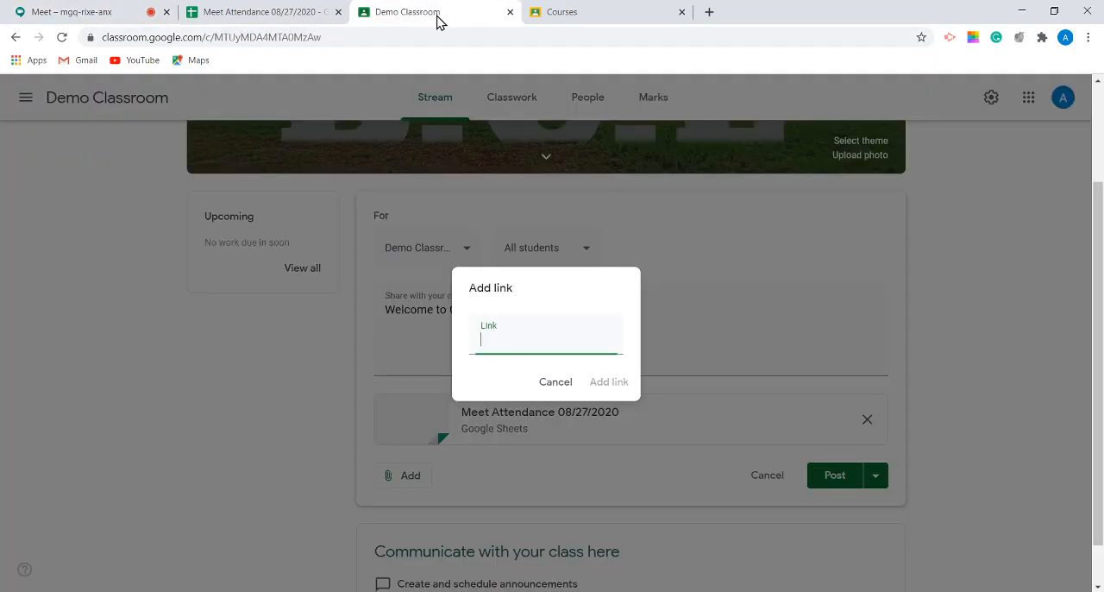
key("ctrl+v")
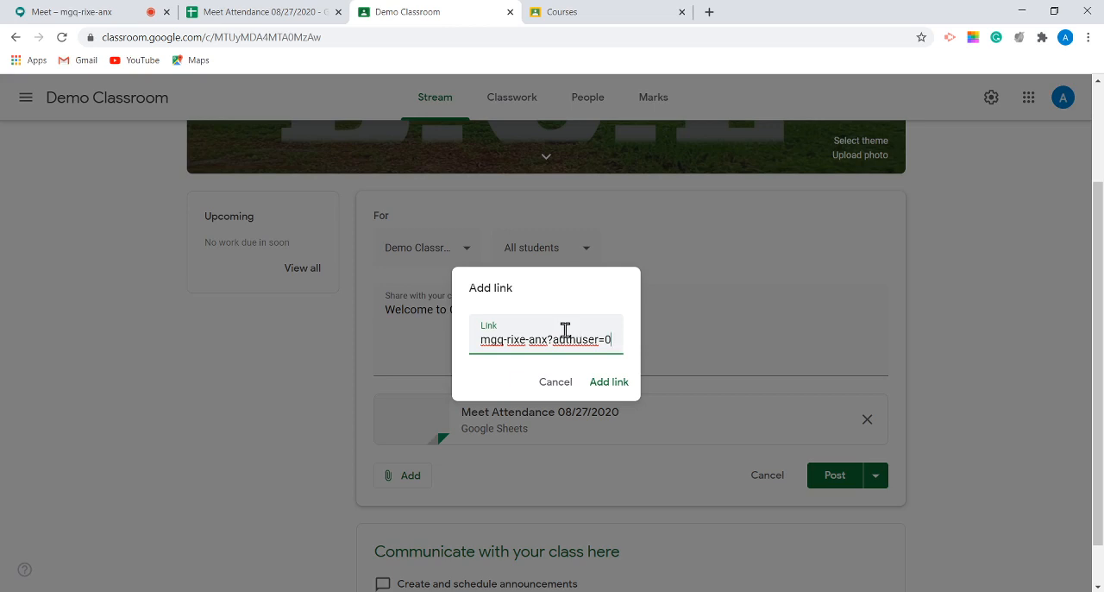
left_click(611, 386)
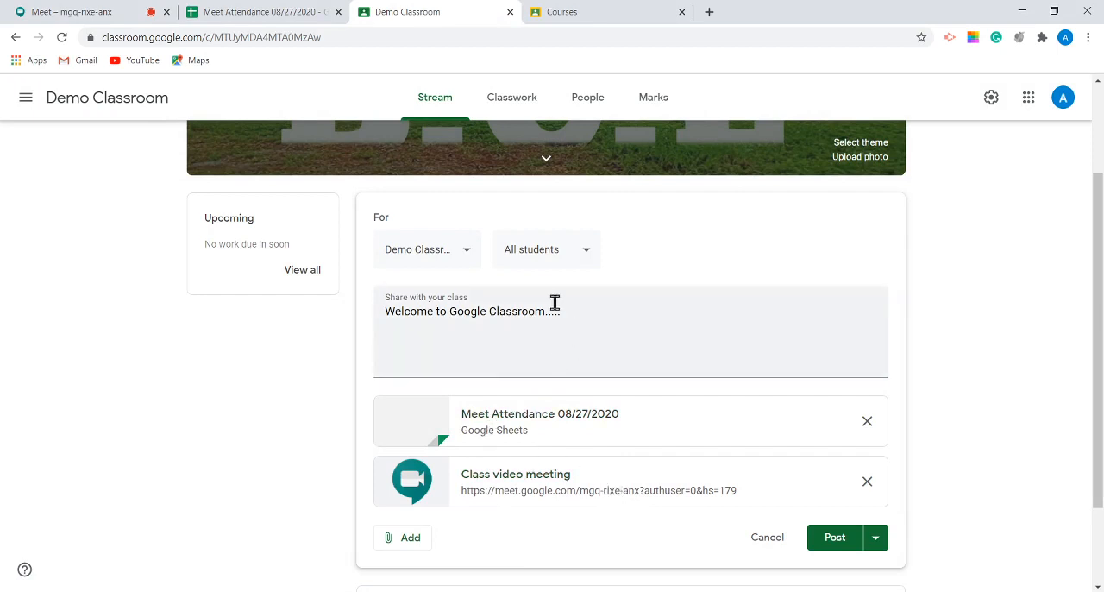
Step: Start adding a YouTube video to the announcement and search YouTube for "BCE"
scroll(470, 470, "down", 2)
left_click(405, 423)
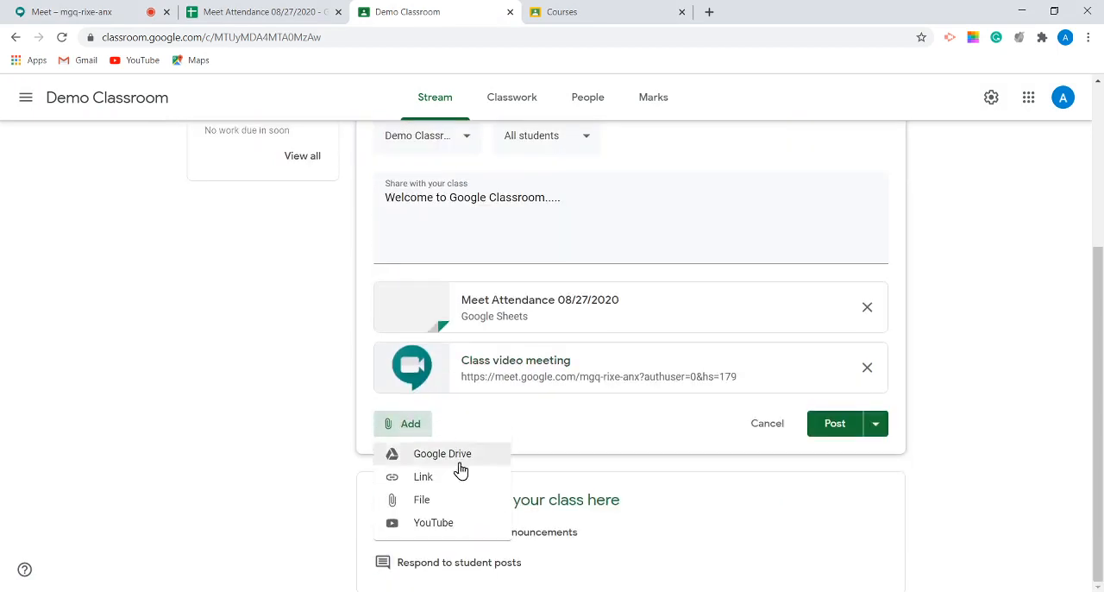
left_click(440, 523)
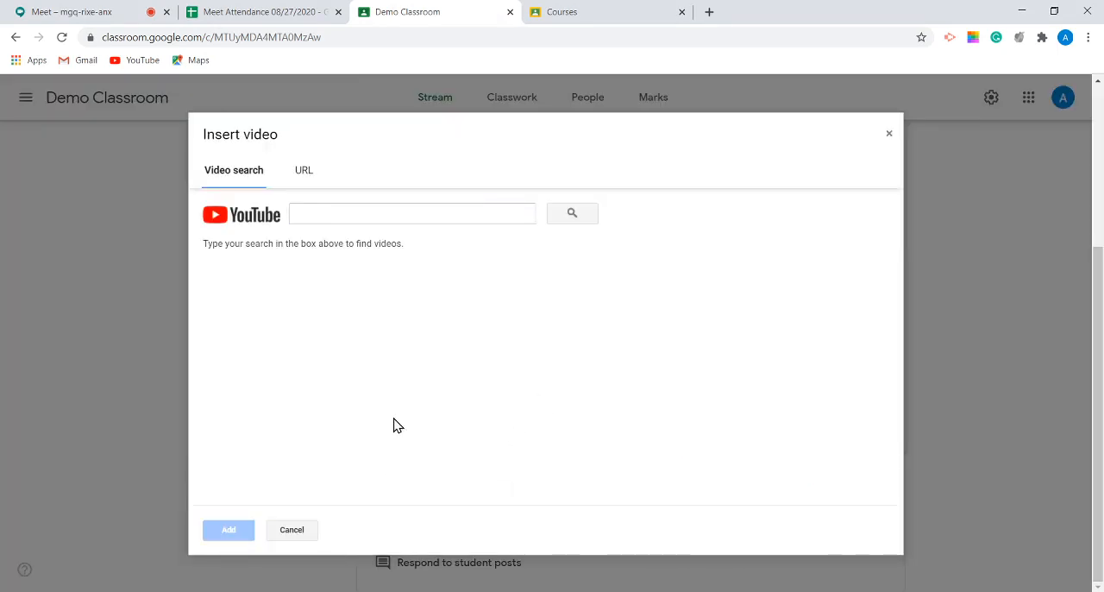
left_click(319, 214)
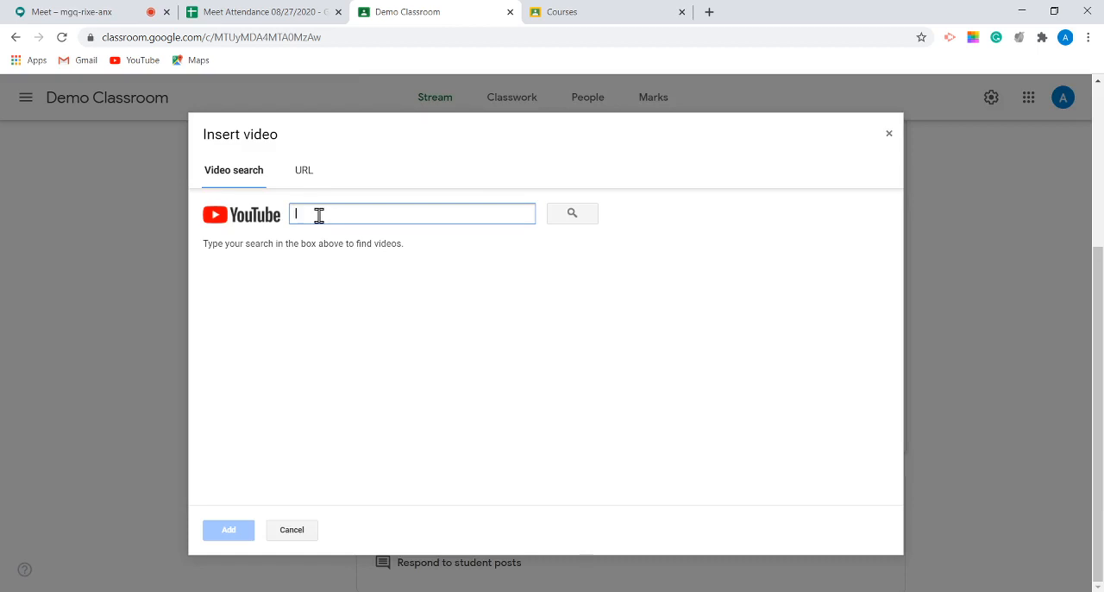
type("BCE")
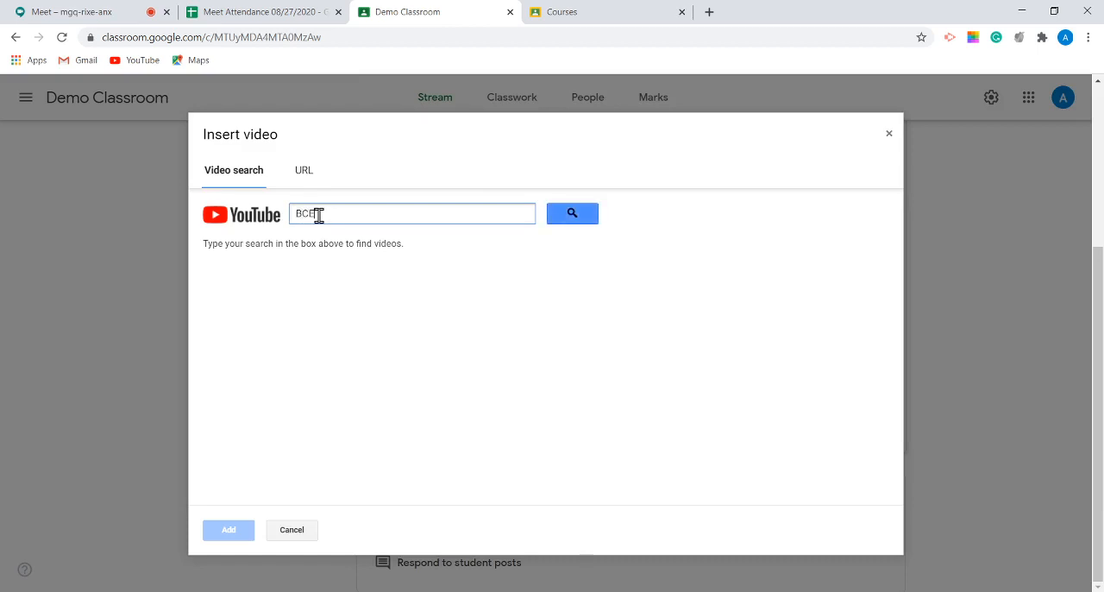
key("Return")
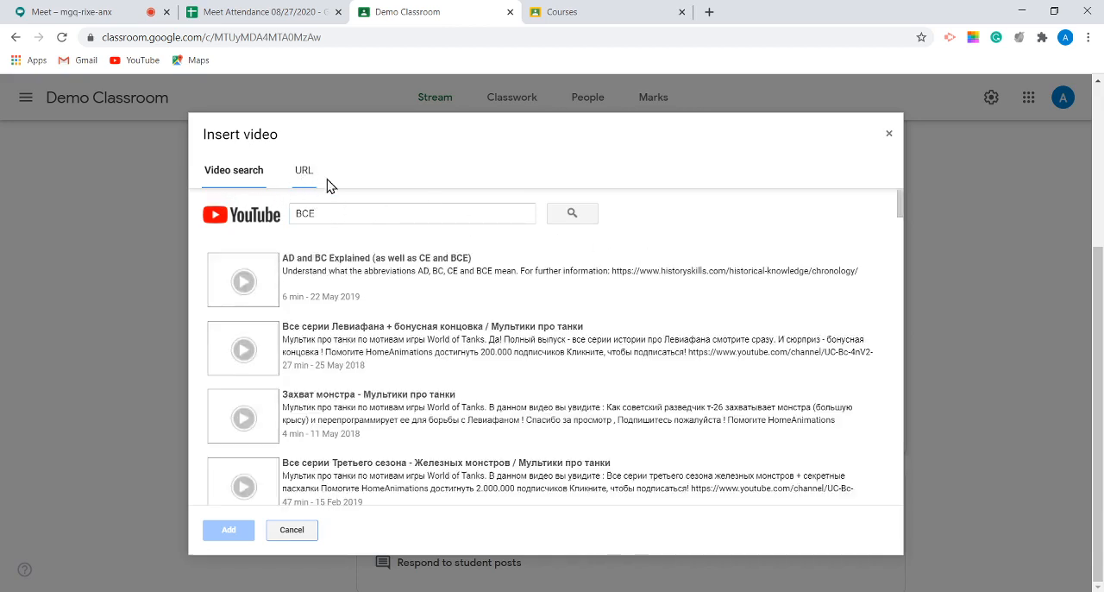
Step: Search YouTube for "Google Classroom" instead and attach the video "Getting Started with Google Classroom | EDTech Made Easy - GOOGLE CLASSROOM TUTORIAL"
left_click(305, 172)
left_click(239, 175)
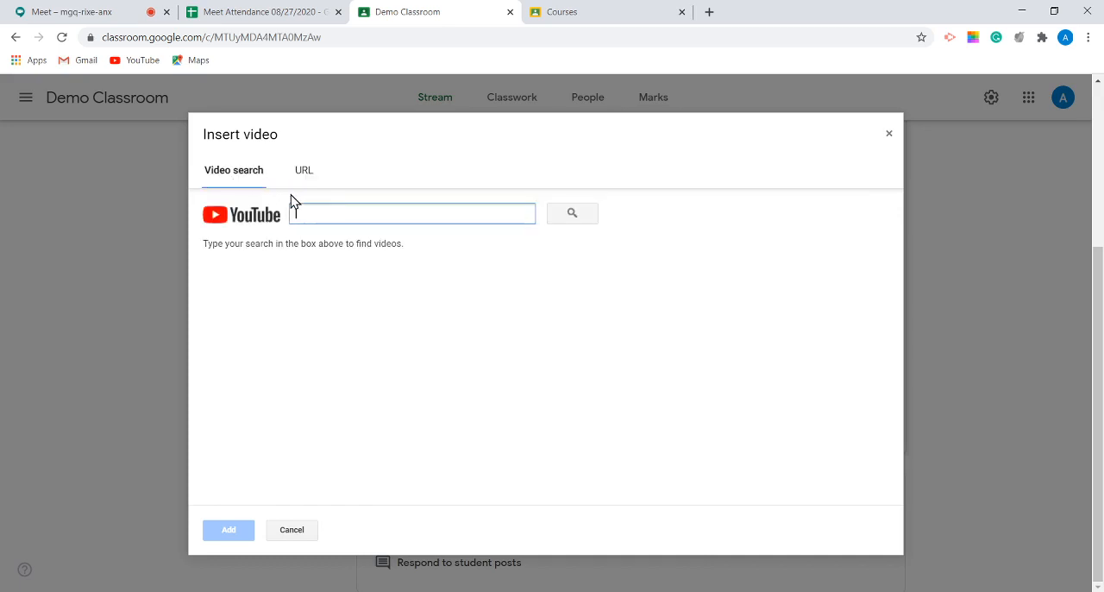
type("b")
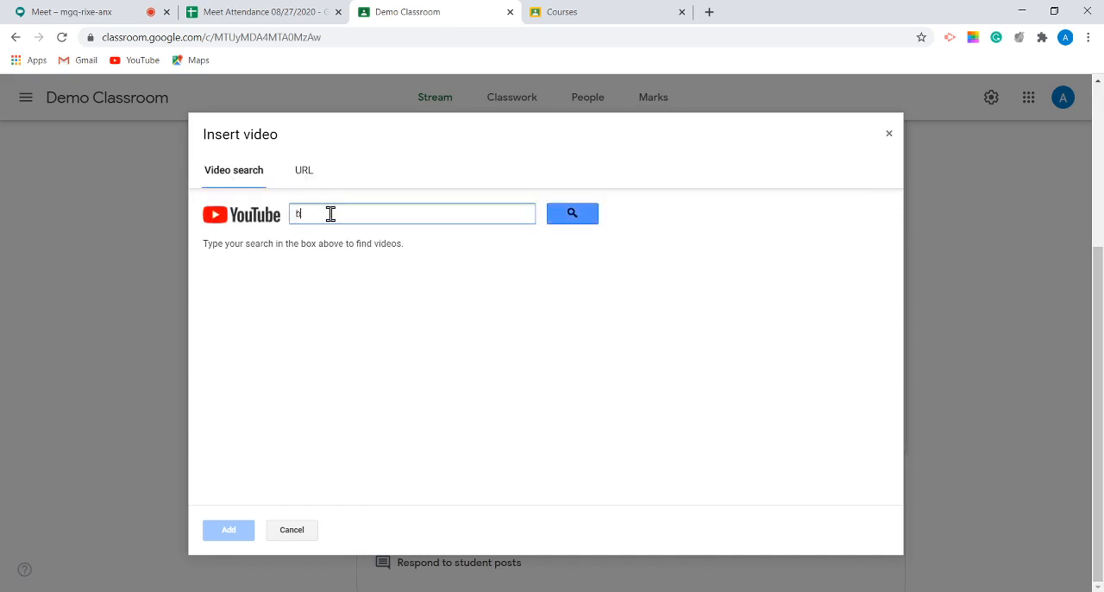
key("BackSpace")
type("Google Classroom'")
key("Return")
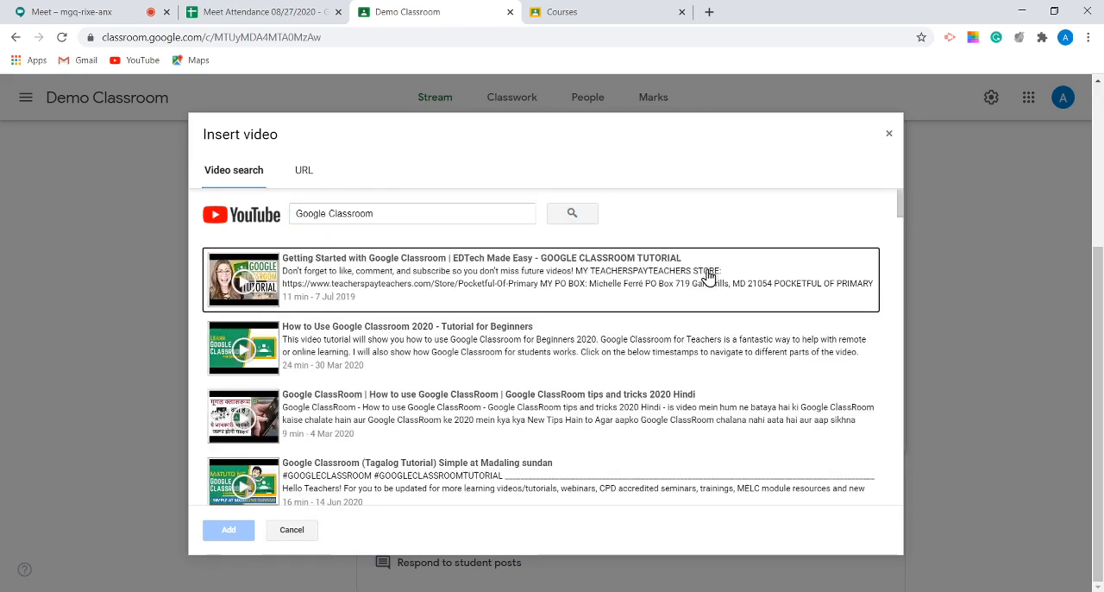
left_click(414, 274)
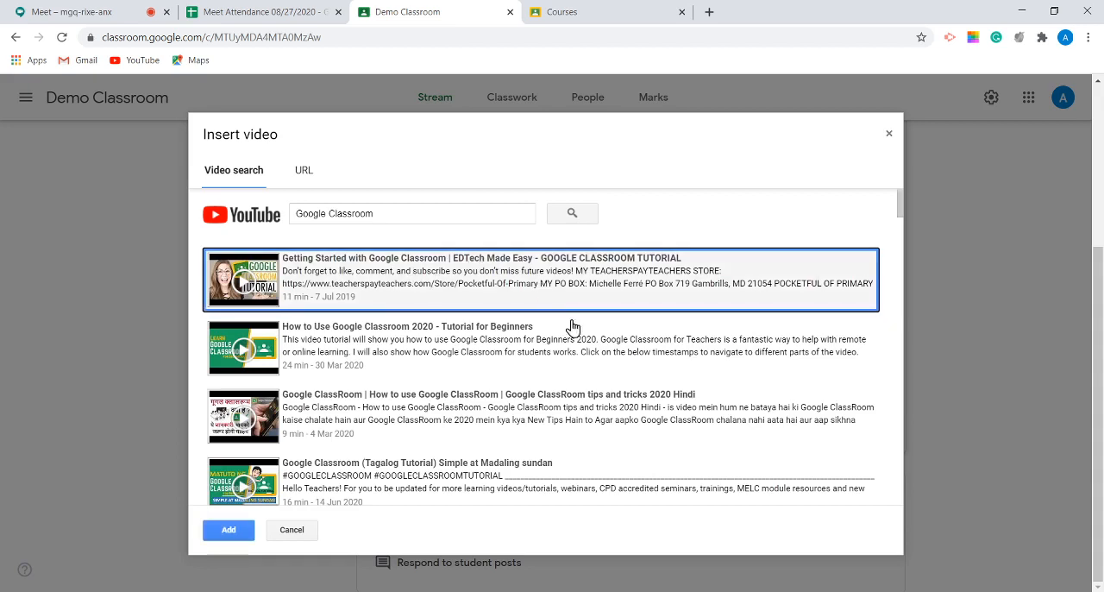
left_click(230, 536)
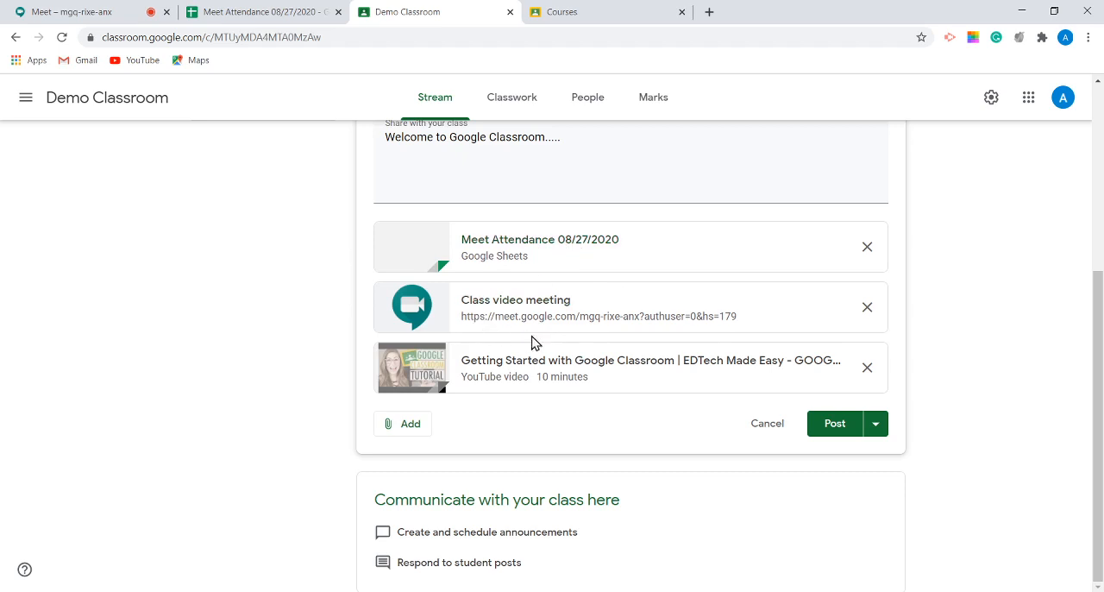
left_click(412, 423)
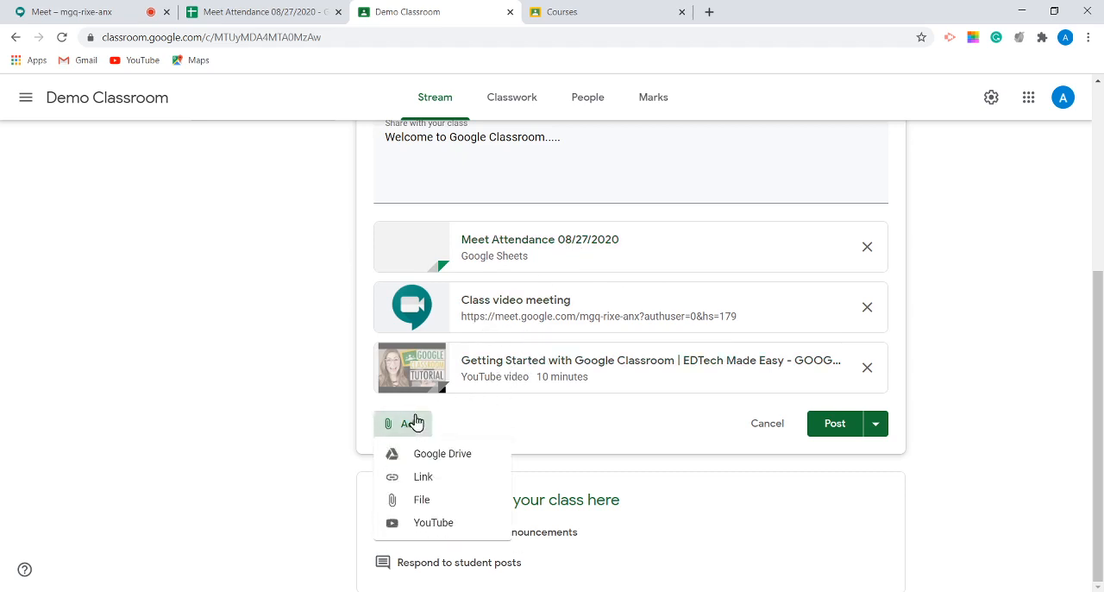
left_click(435, 507)
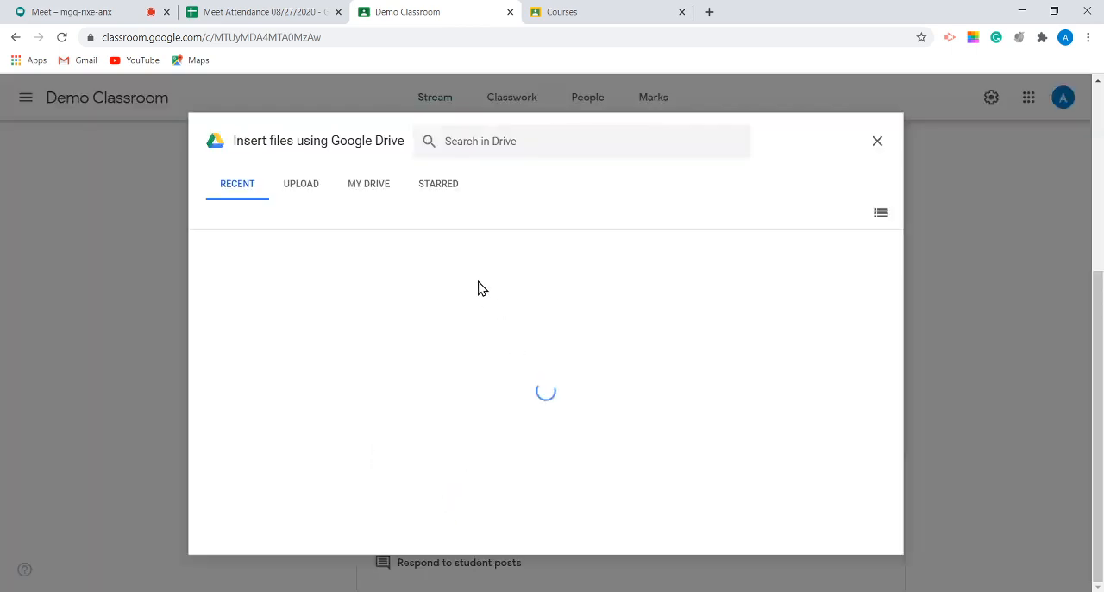
left_click(308, 188)
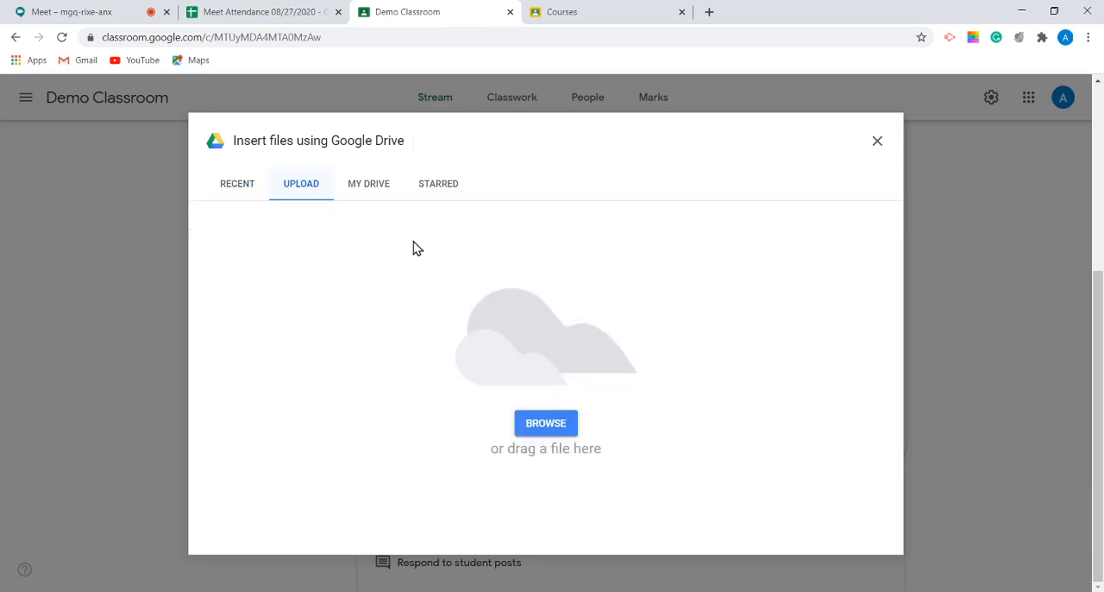
left_click(546, 423)
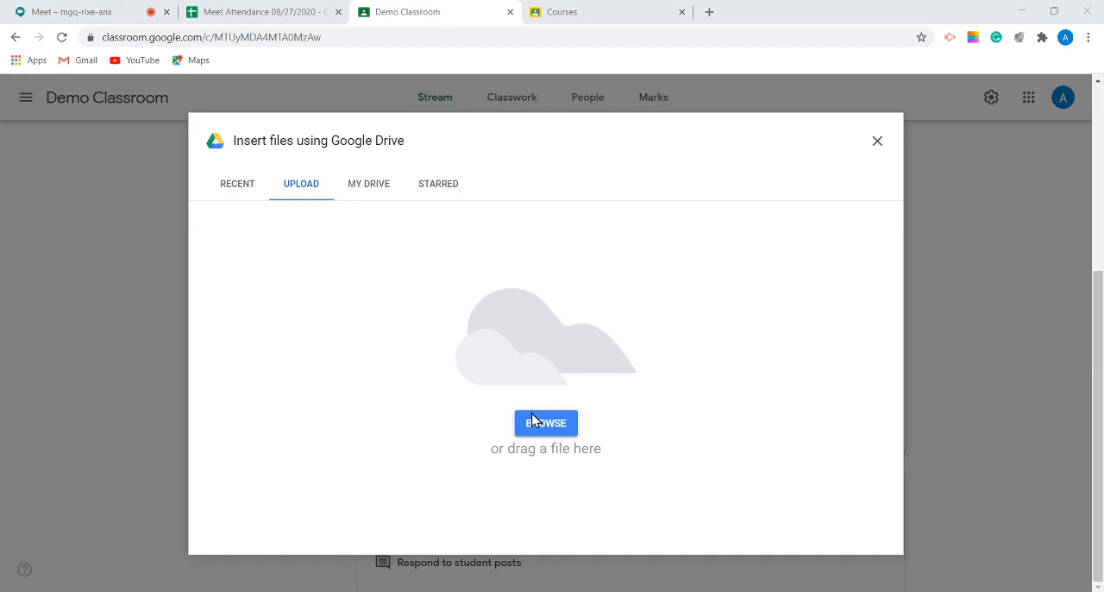
double_click(432, 329)
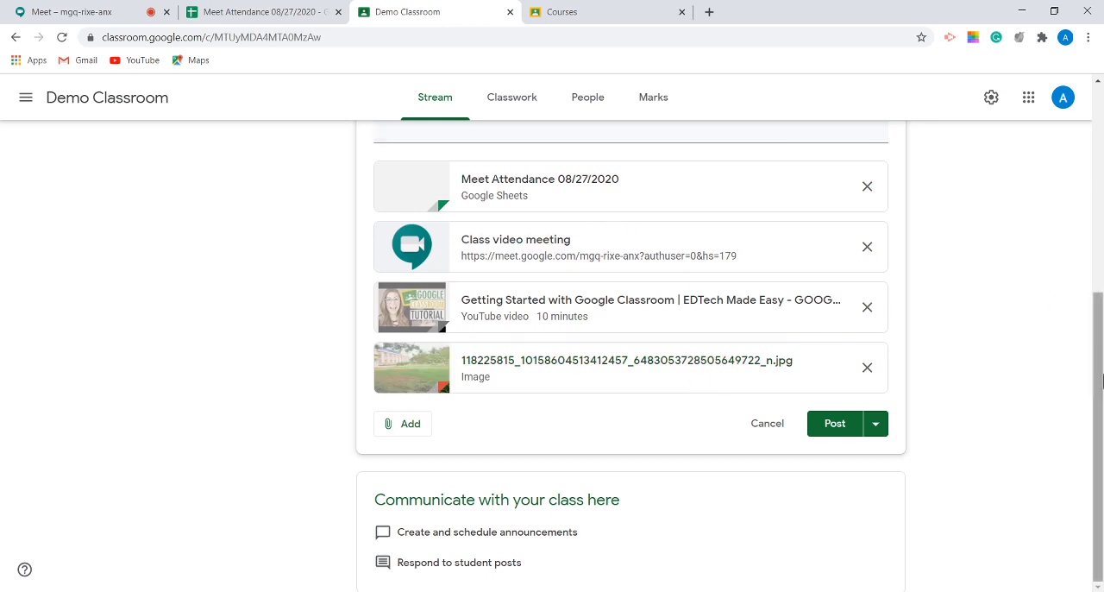
Step: Review the announcement's attachments and the available attachment types without adding anything more
scroll(835, 466, "up", 1)
scroll(835, 466, "down", 1)
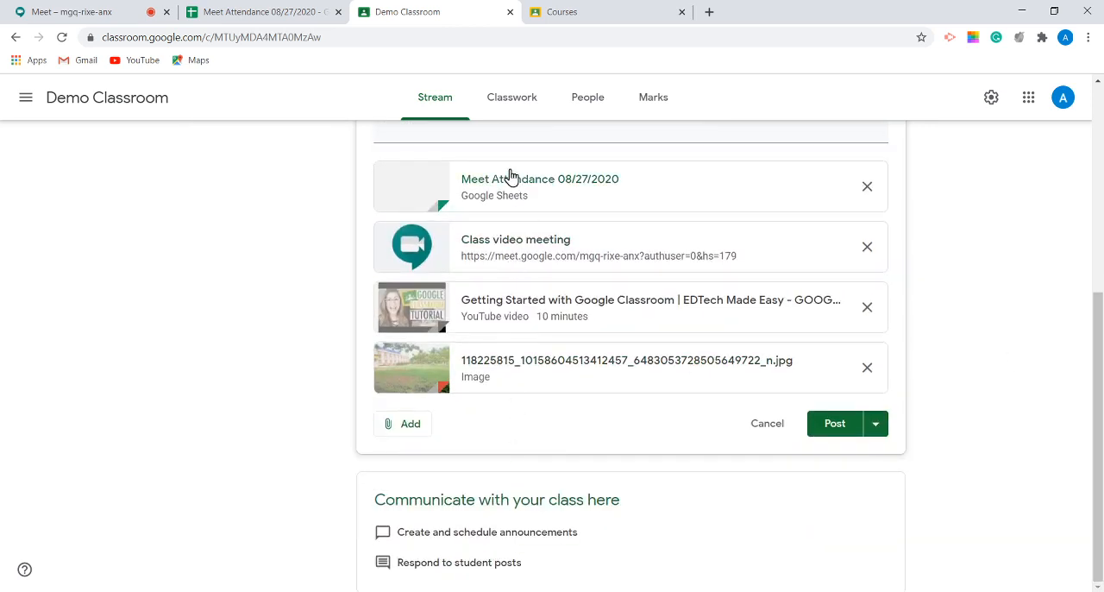
left_click(404, 421)
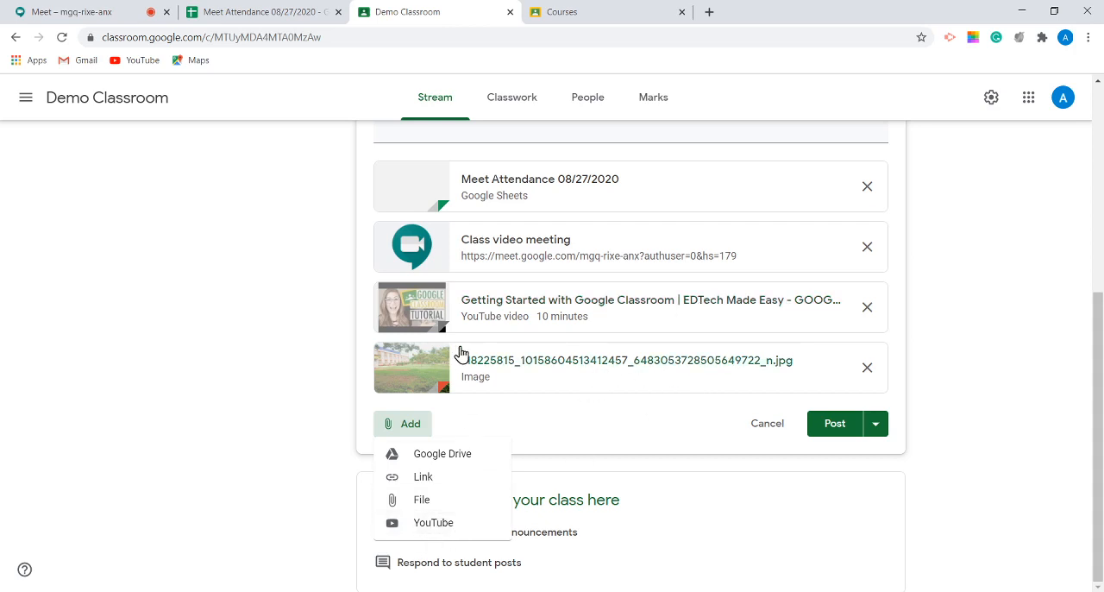
left_click(597, 428)
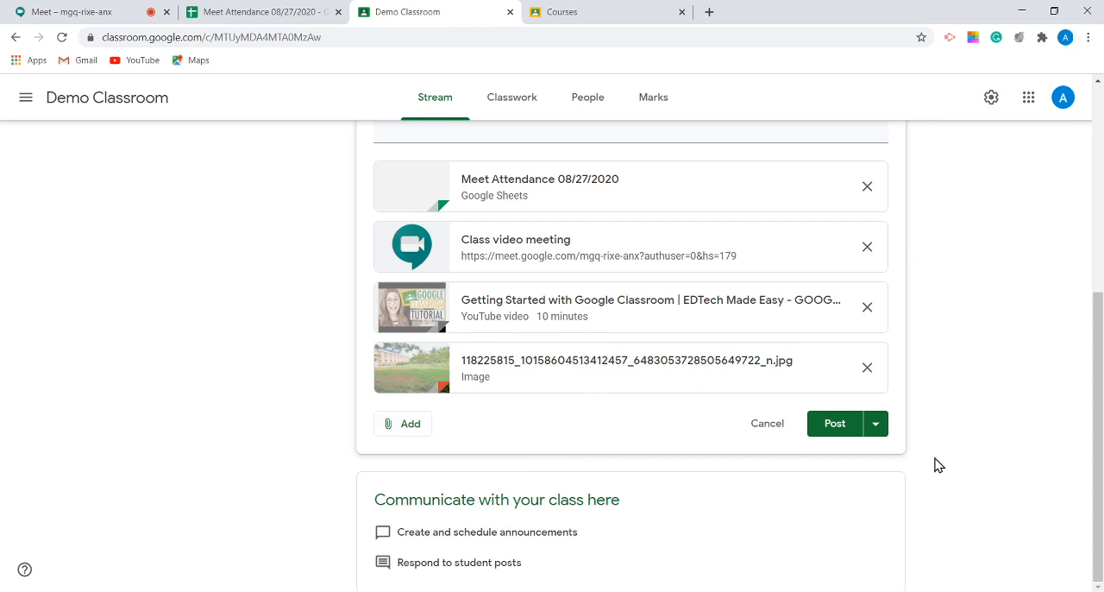
Step: Save the announcement as a draft and reopen it from the saved announcements
left_click(876, 426)
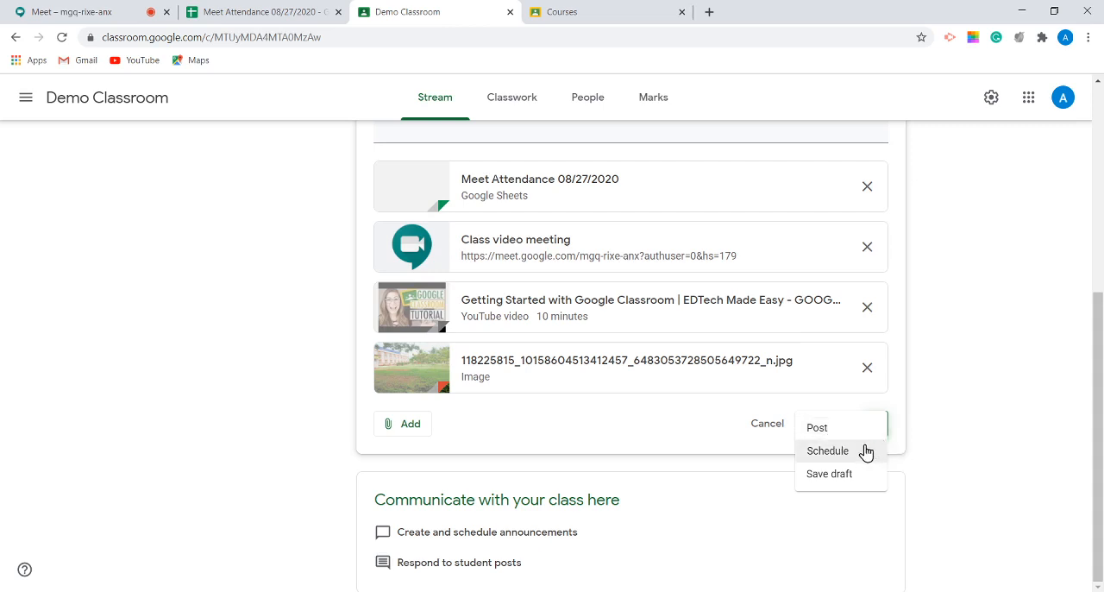
left_click(830, 473)
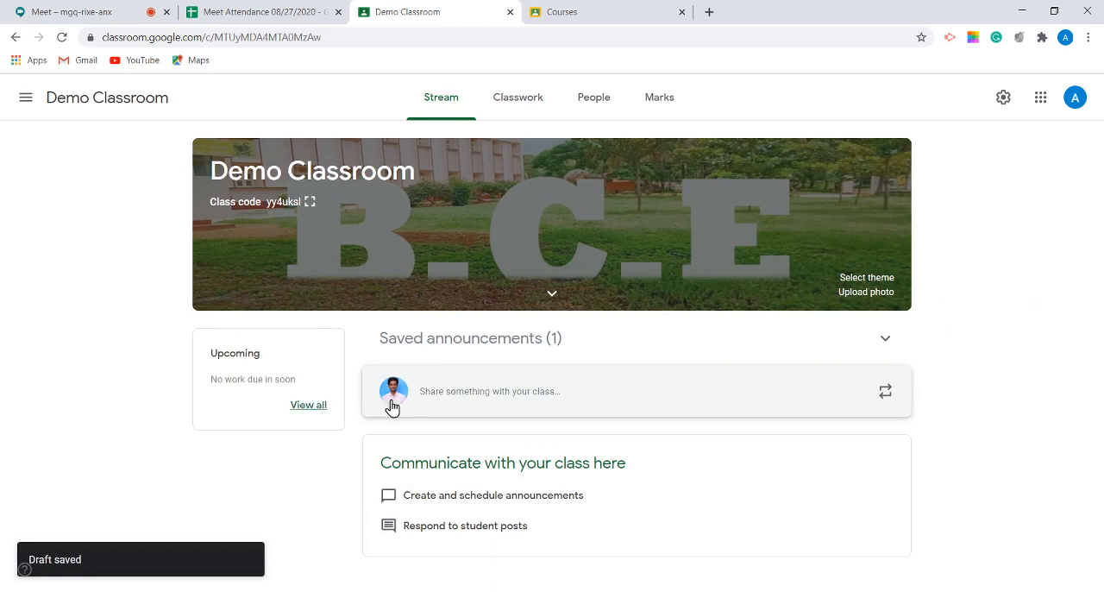
left_click(440, 340)
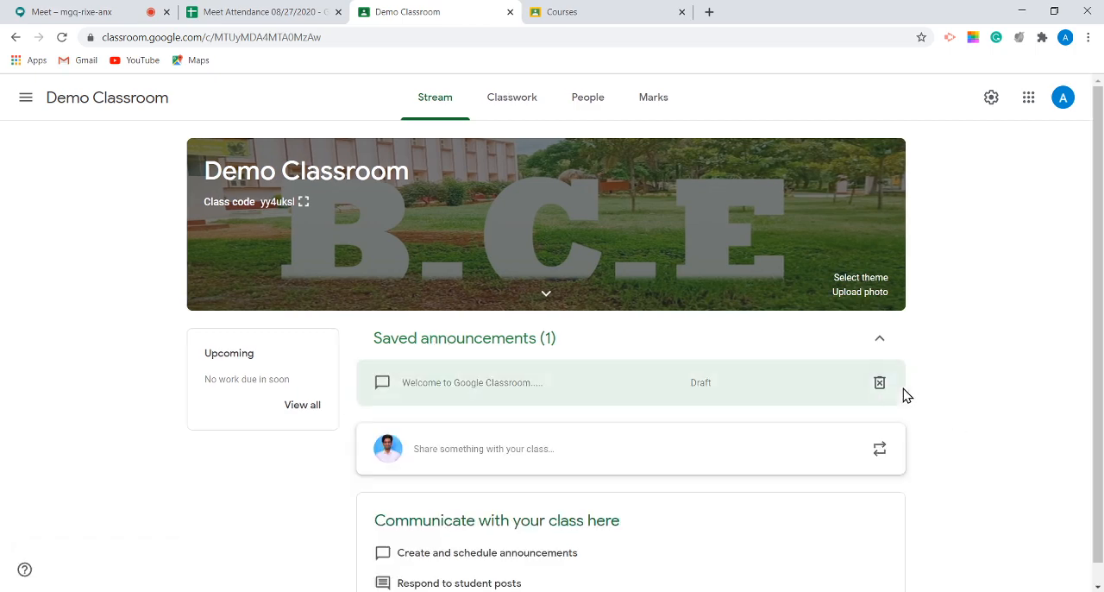
left_click(436, 395)
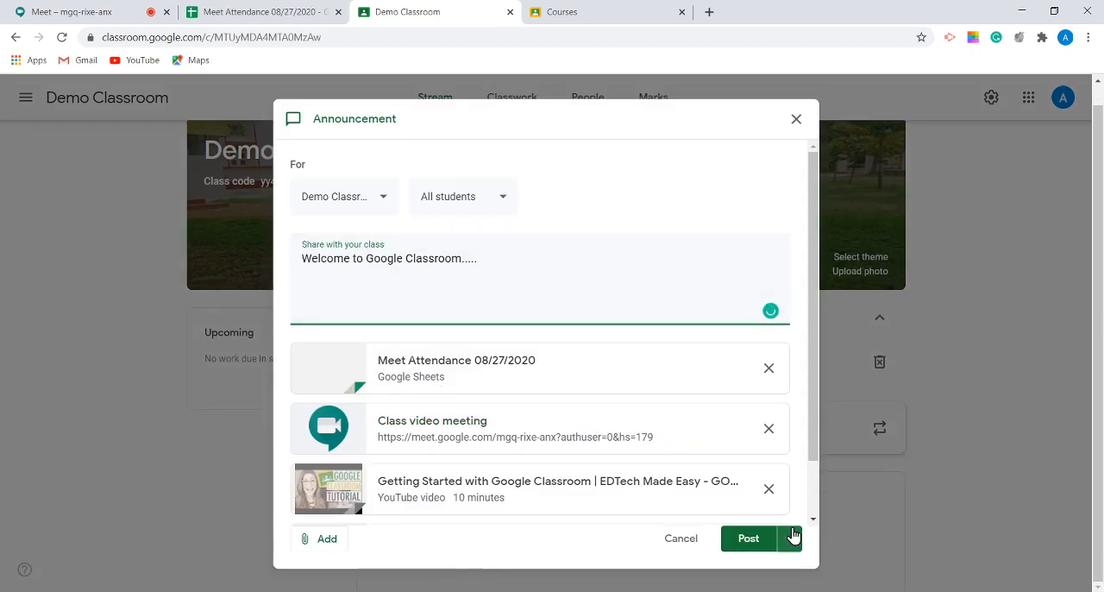
Step: Try scheduling the announcement for 1 Sep 2020 at 08:00, and cancel the scheduling
left_click(792, 536)
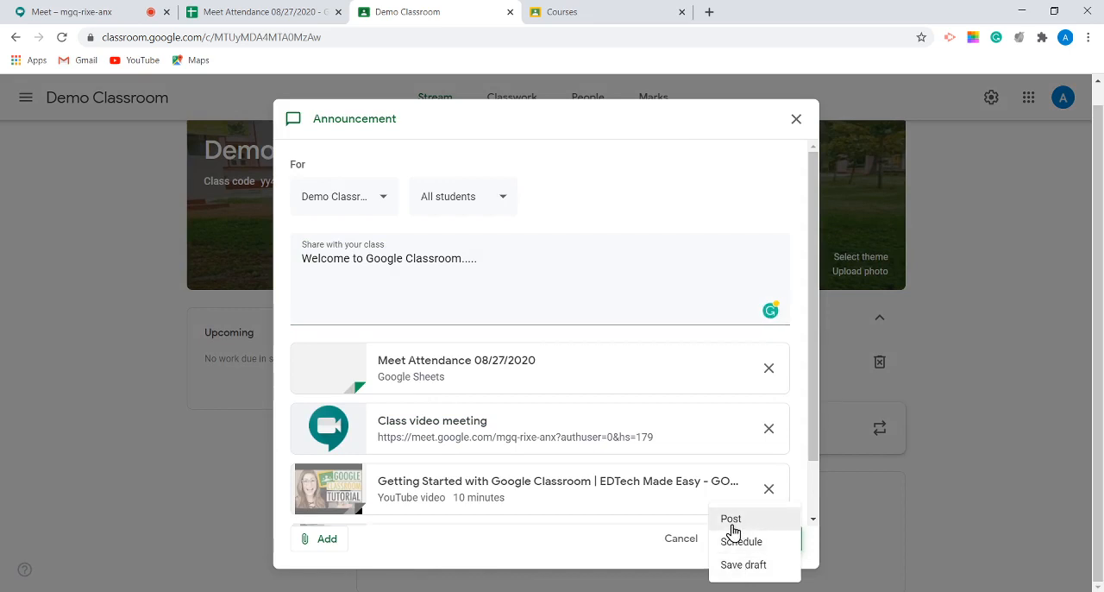
left_click(742, 543)
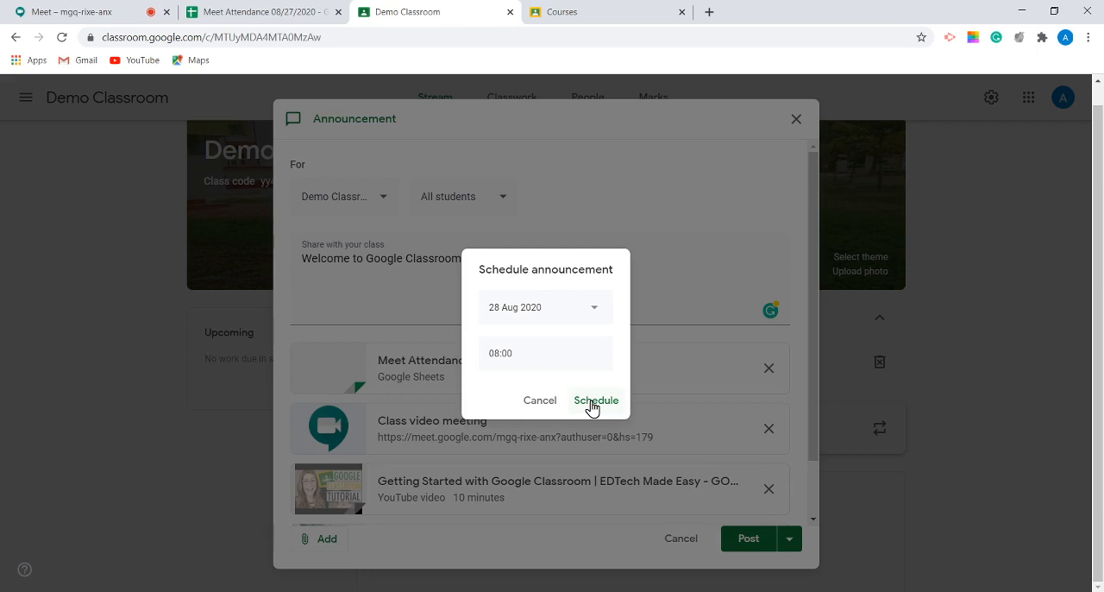
left_click(598, 310)
left_click(628, 342)
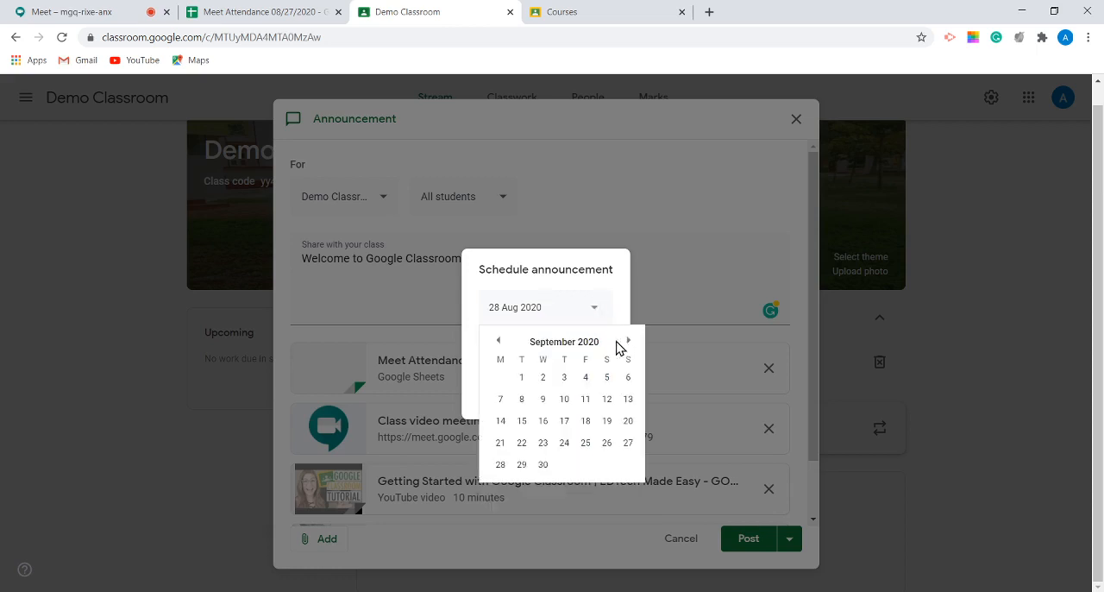
left_click(523, 379)
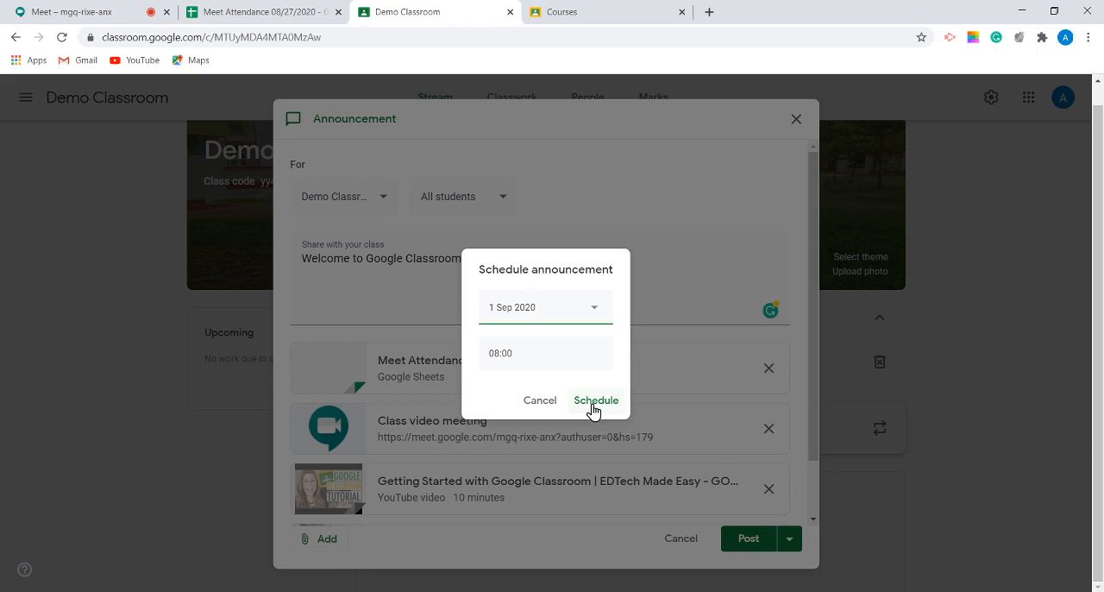
left_click(540, 402)
Step: Post the announcement to the Demo Classroom stream immediately and view the published post with its attachments
left_click(789, 539)
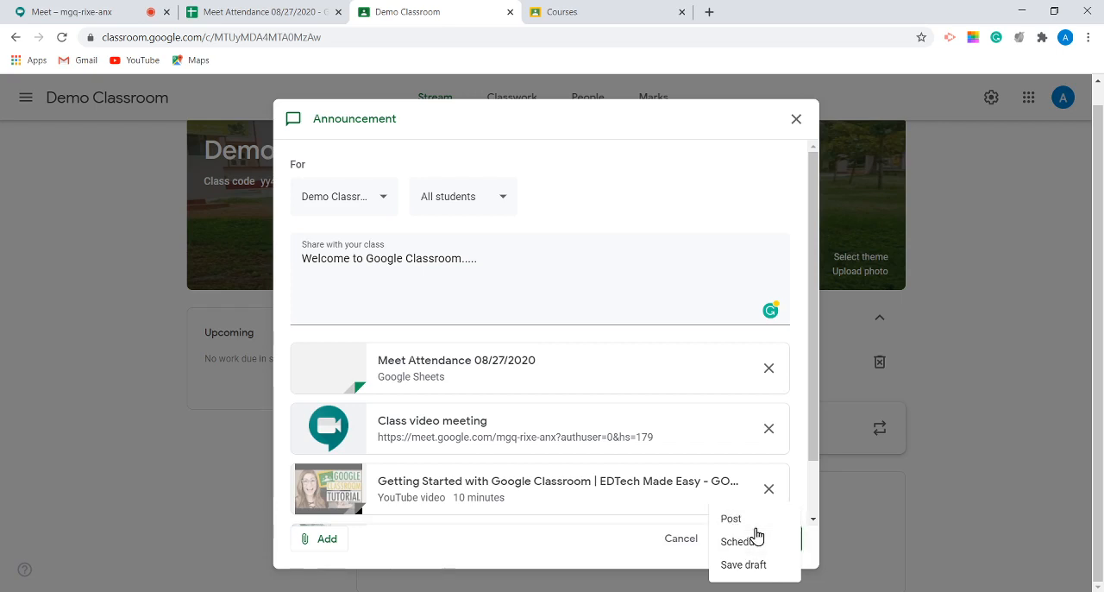
left_click(754, 521)
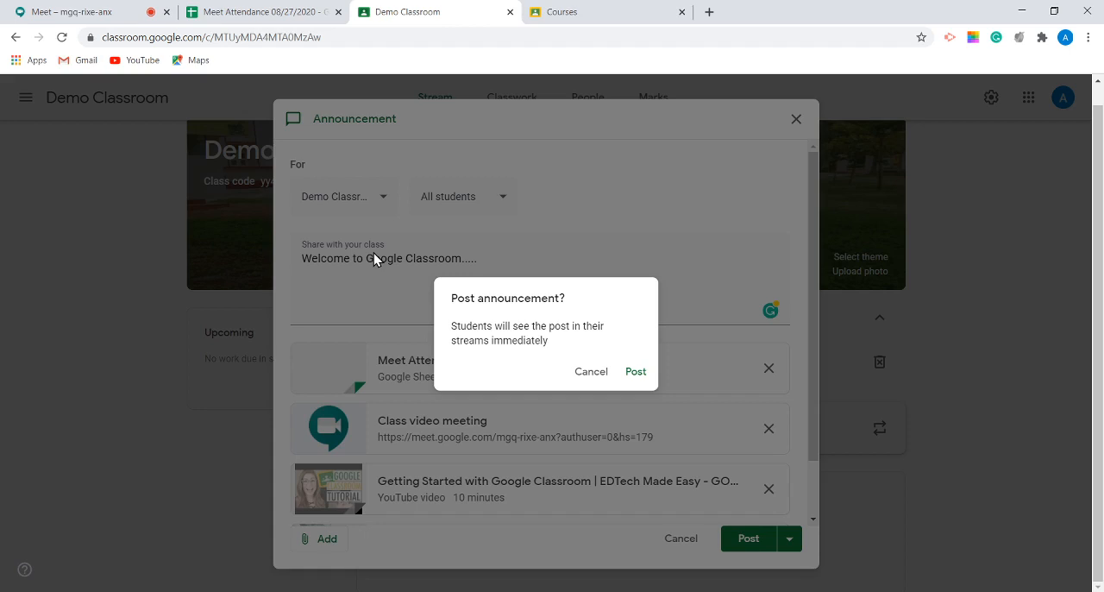
left_click(633, 373)
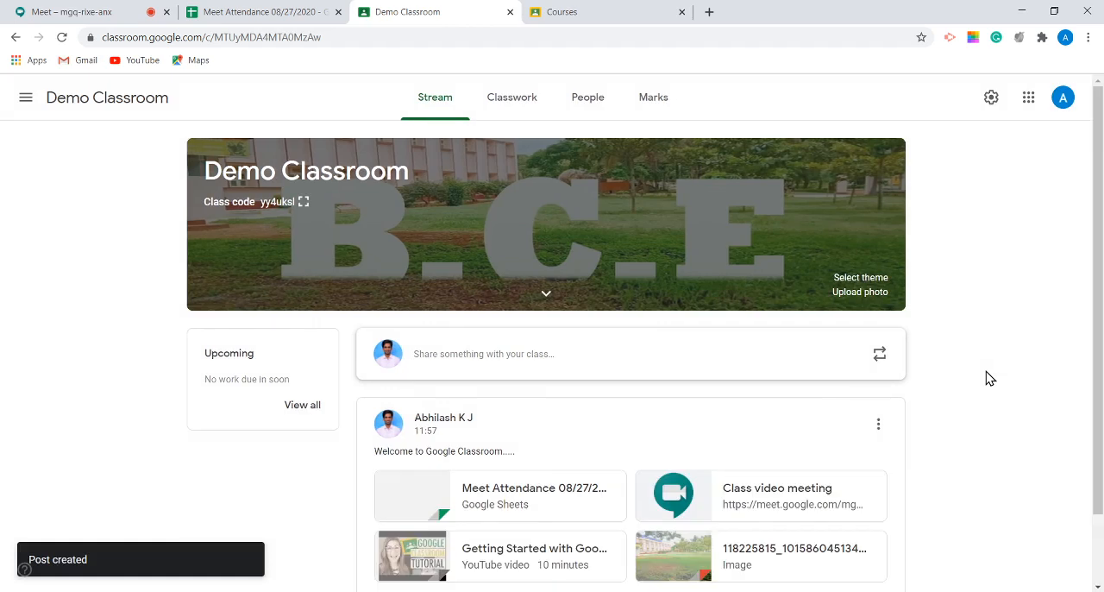
scroll(989, 378, "down", 1)
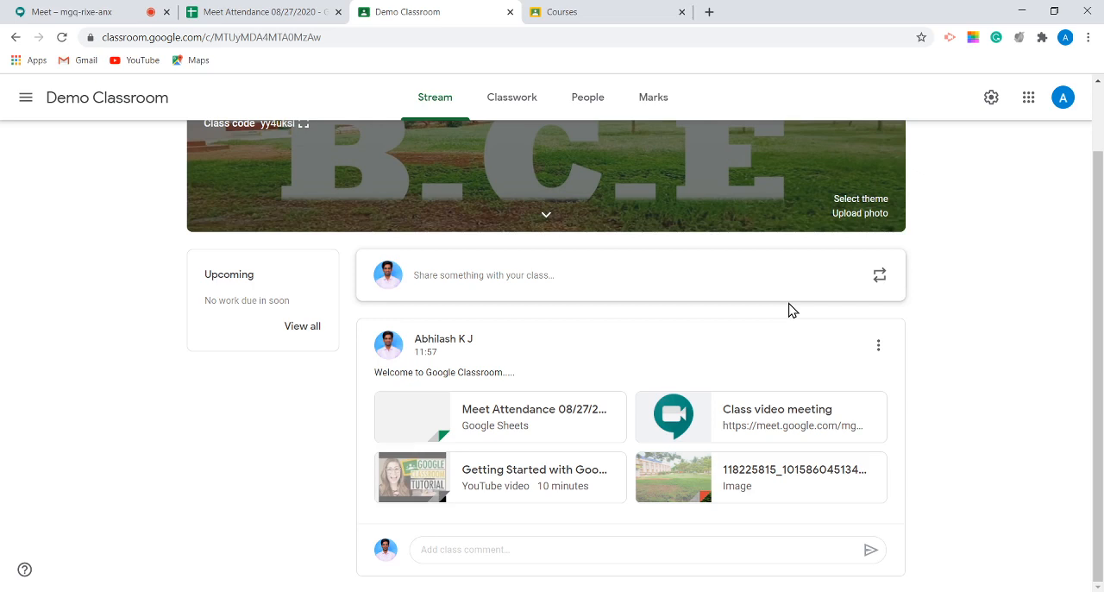
Step: Open the class Drive folder from Classwork, trace its path from My Drive through Classroom to Demo Classroom, and return to Classwork
left_click(507, 104)
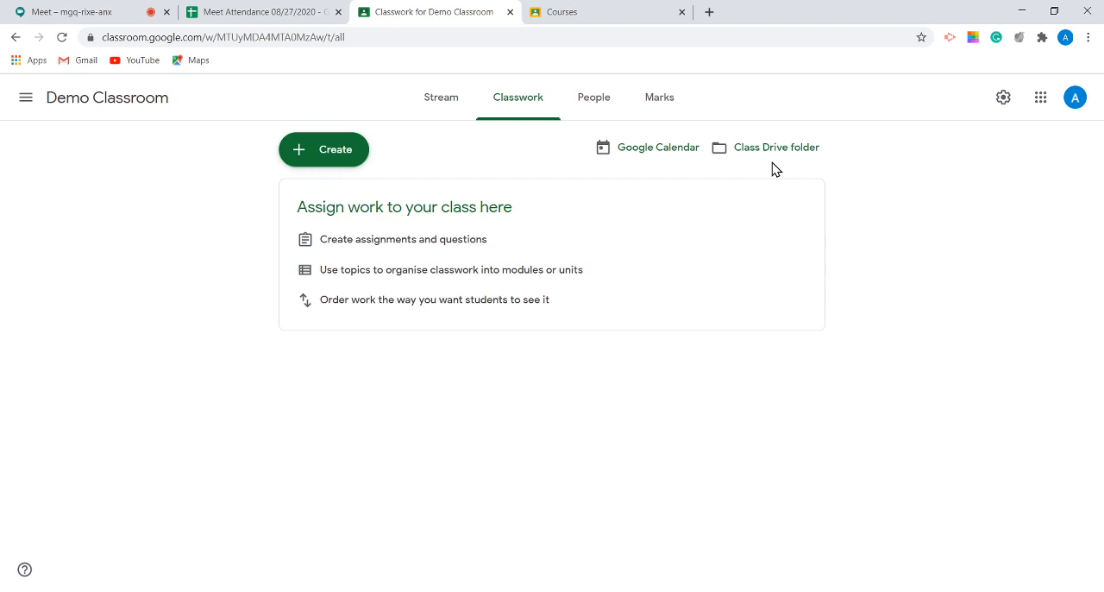
left_click(738, 148)
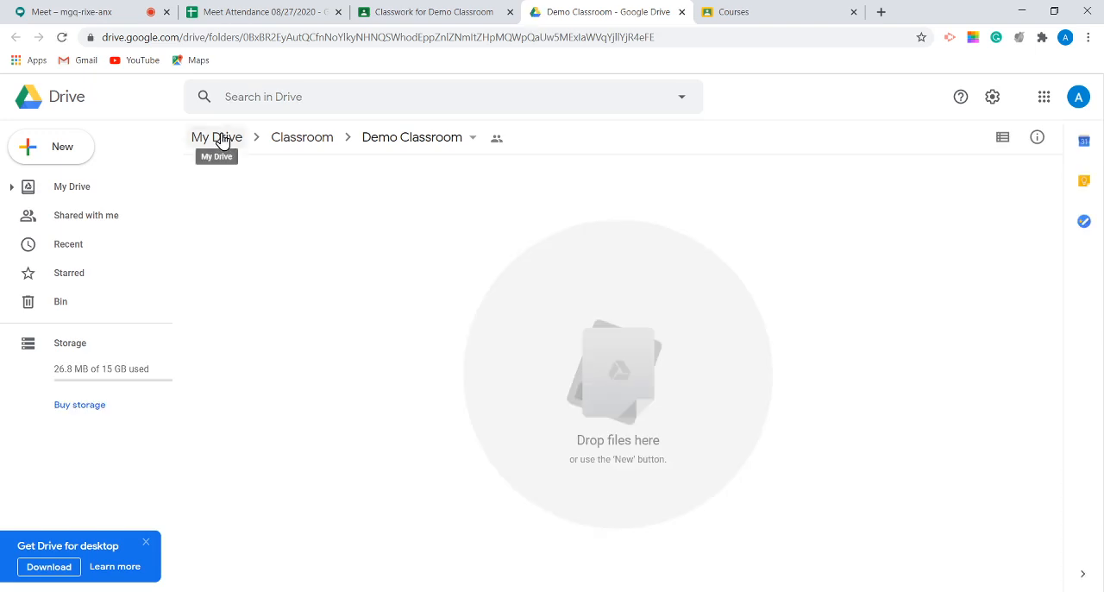
left_click(220, 139)
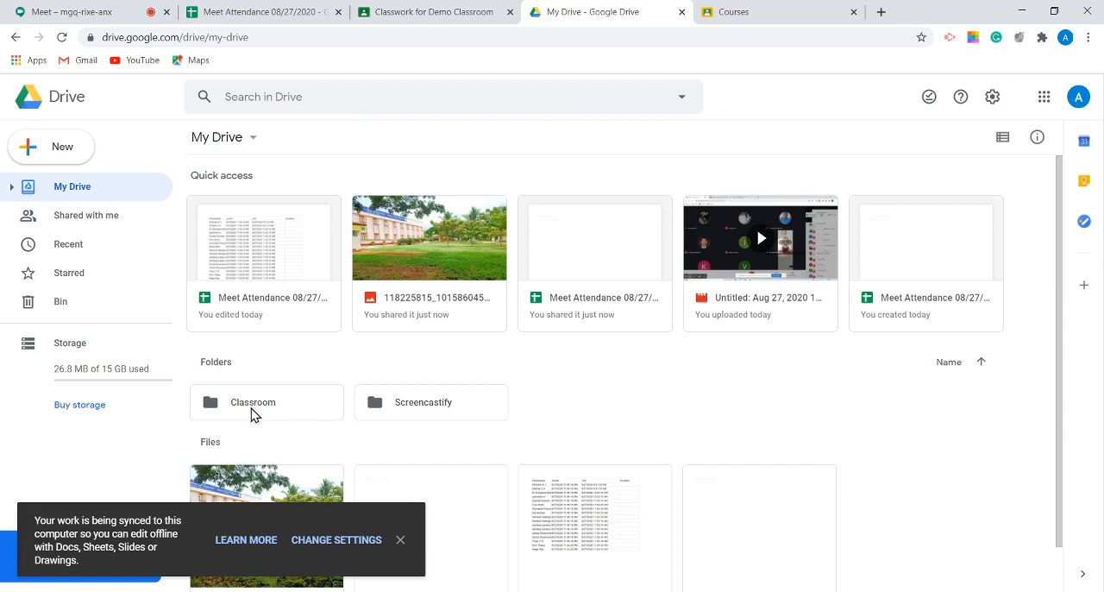
double_click(253, 414)
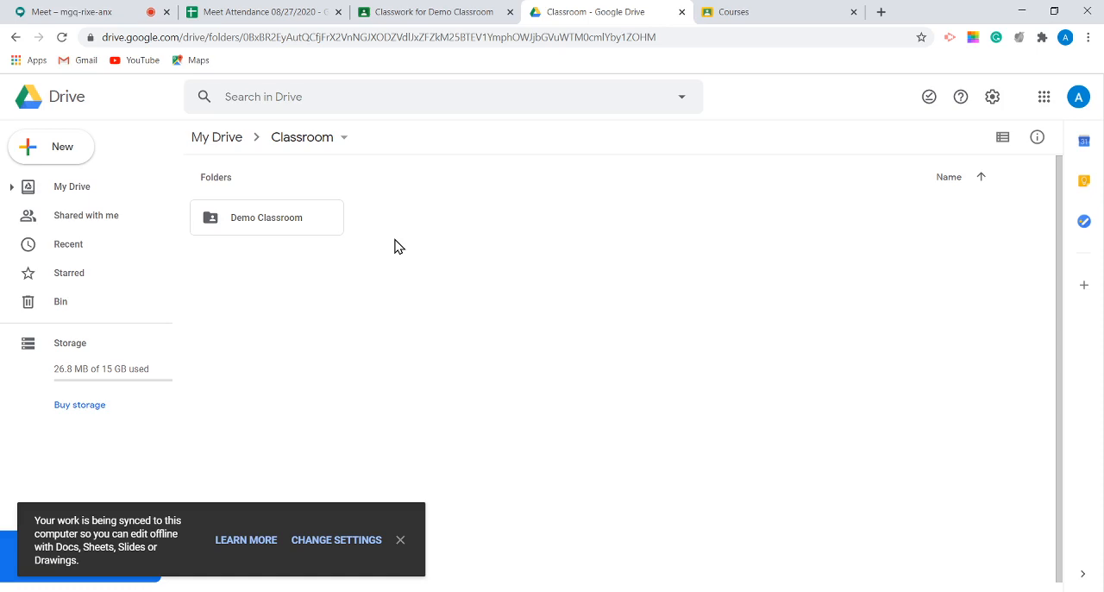
double_click(239, 226)
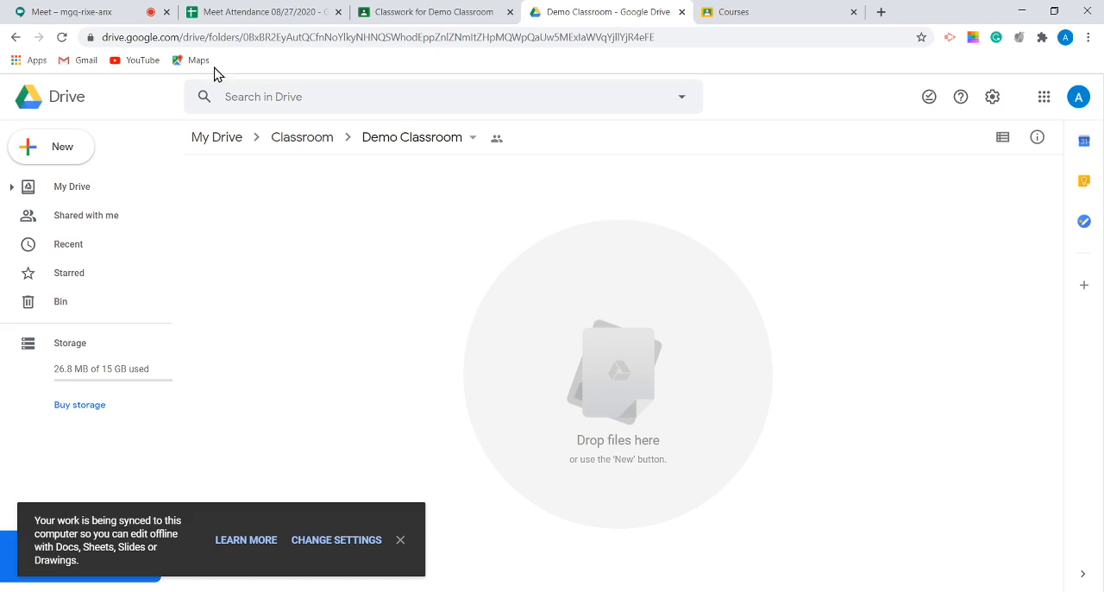
left_click(395, 14)
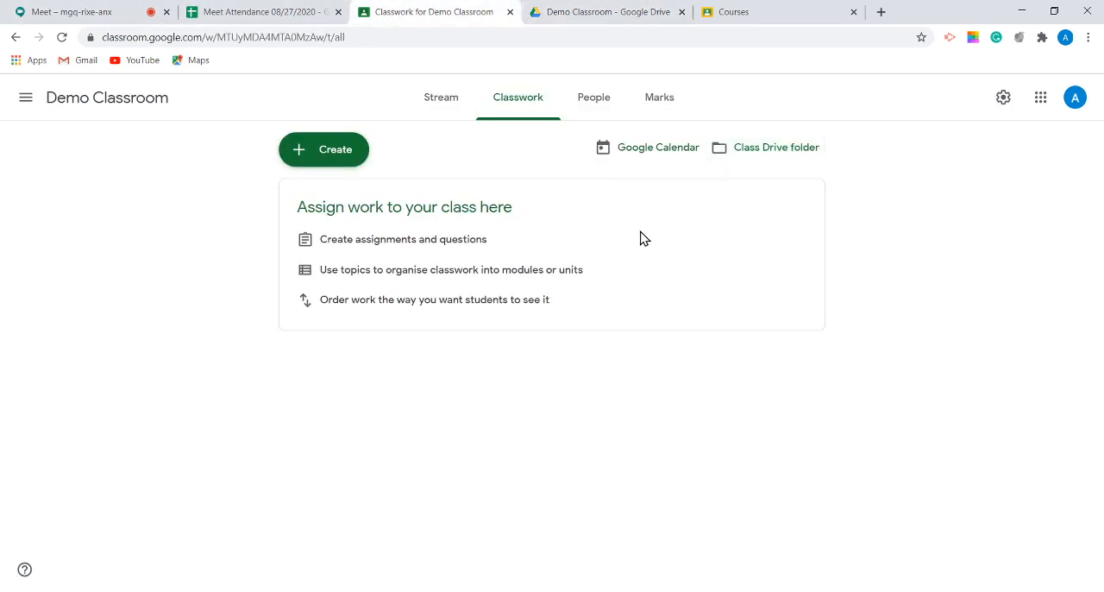
Step: Create a classwork topic named Module-1
left_click(326, 160)
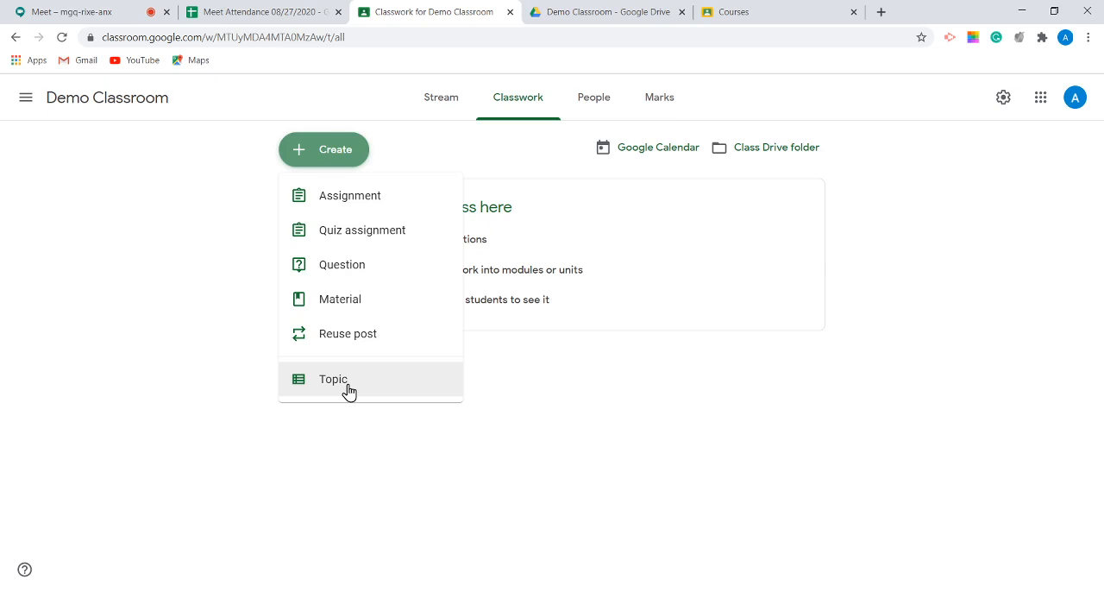
left_click(350, 388)
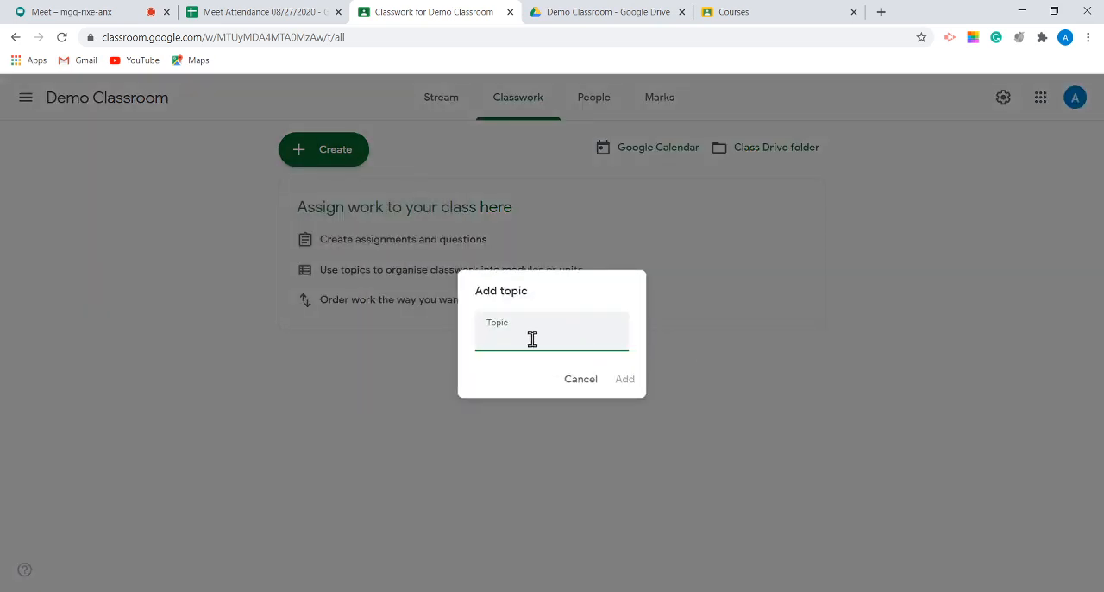
type("MOdule")
key("BackSpace")
key("BackSpace")
key("BackSpace")
key("BackSpace")
key("BackSpace")
type("odule-1")
left_click(623, 377)
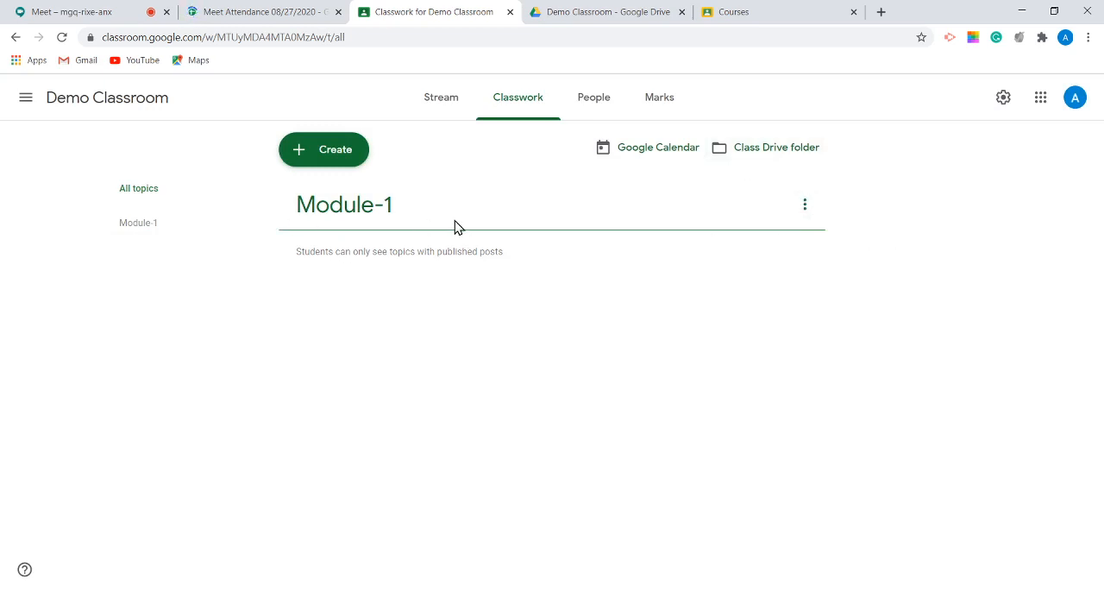
Step: Create a second classwork topic named Module-2 and dismiss the tip about reordering classwork
left_click(345, 161)
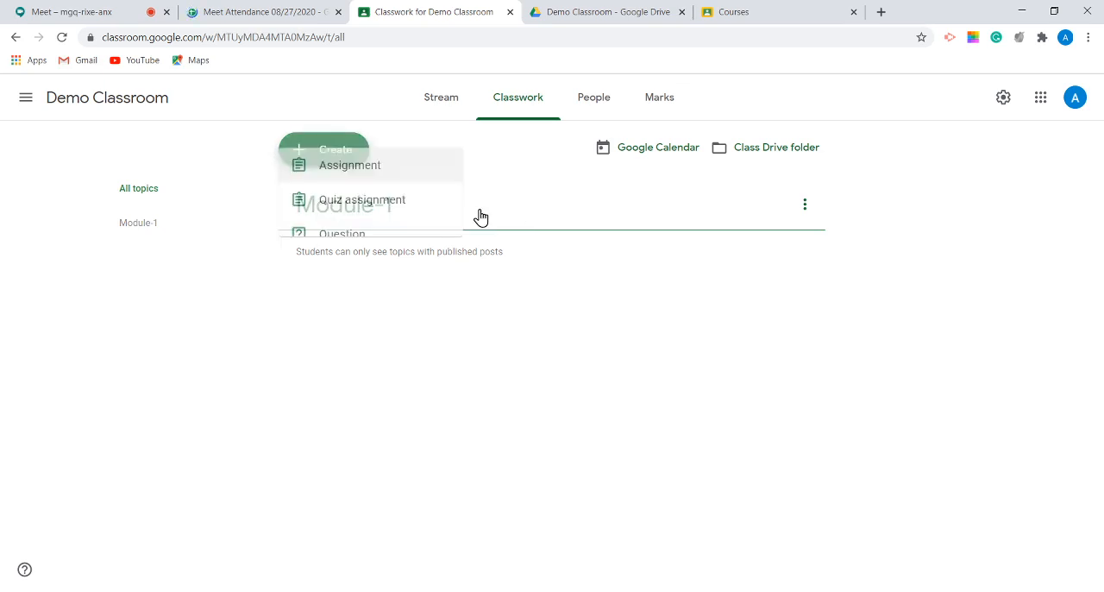
left_click(404, 384)
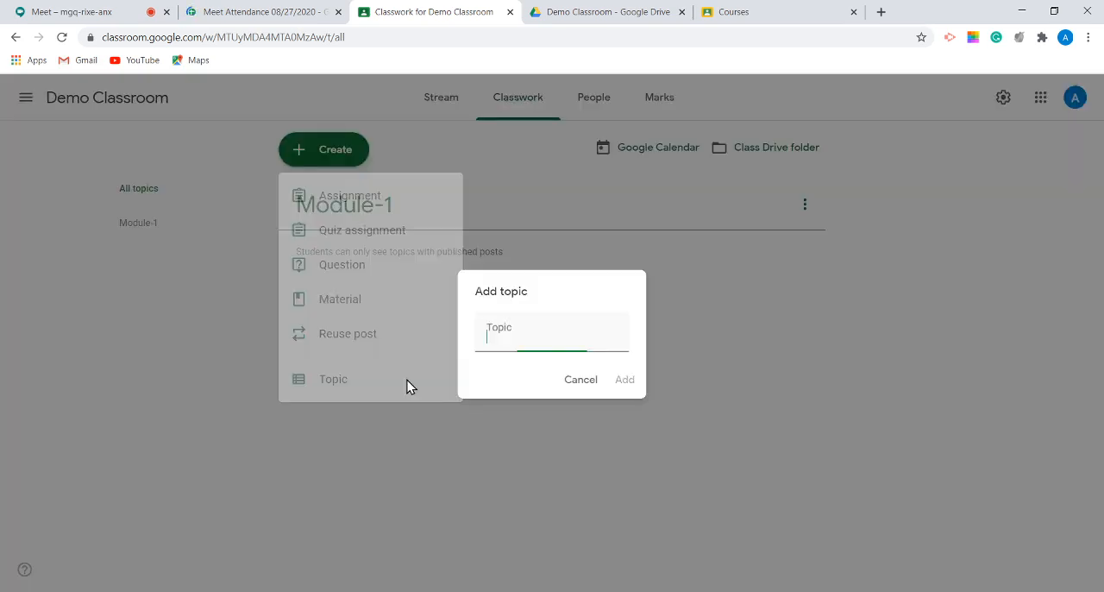
type("Mod")
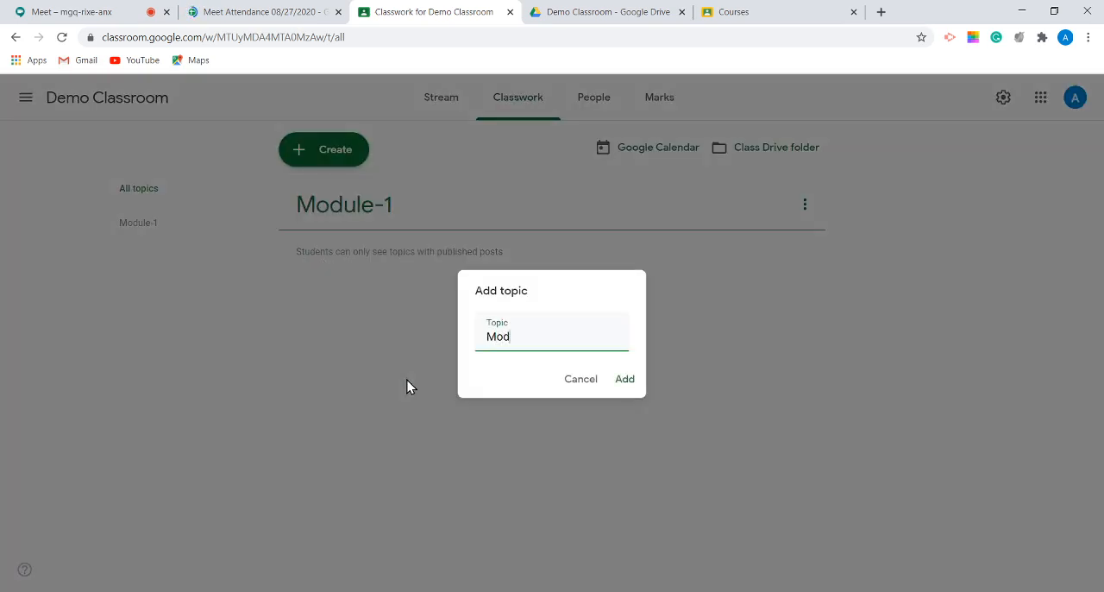
type("ule-2")
left_click(626, 383)
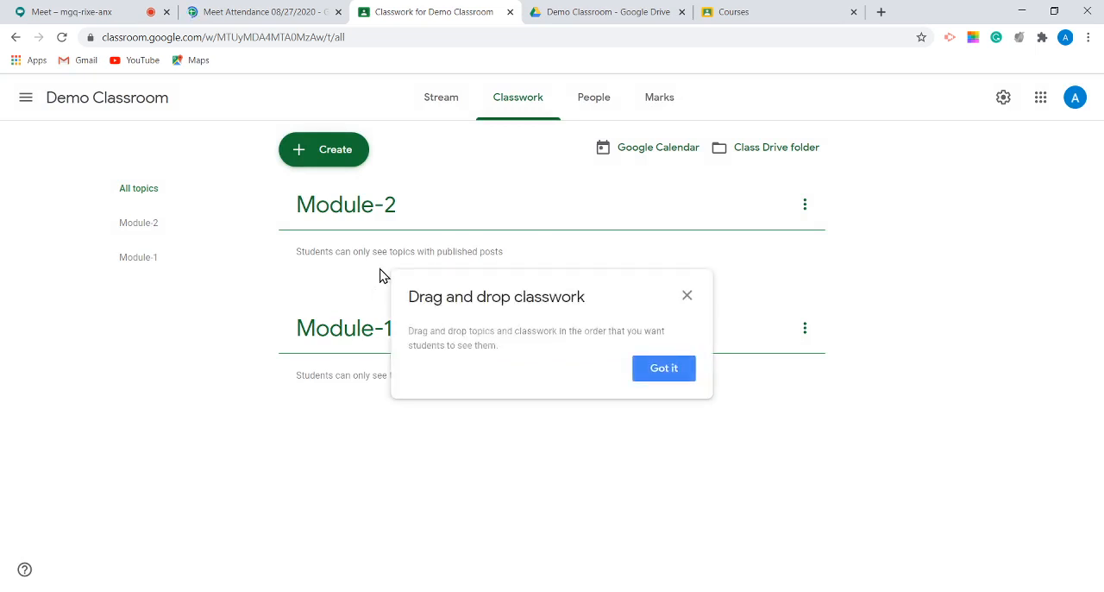
left_click(686, 298)
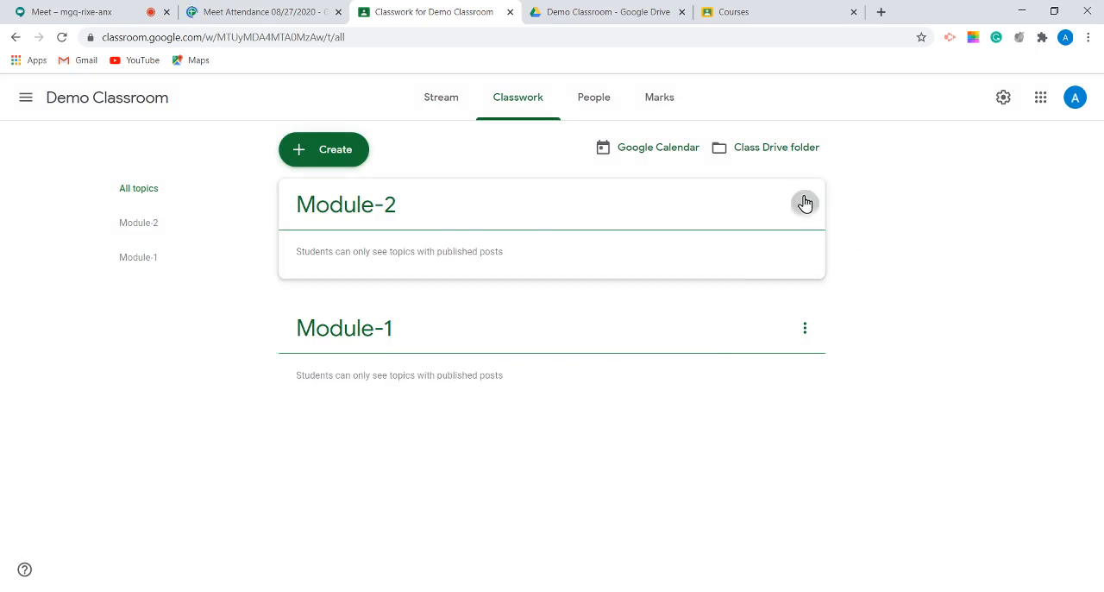
Step: Examine the management options for the Module-2 topic and the types of classwork that can be created
left_click(805, 204)
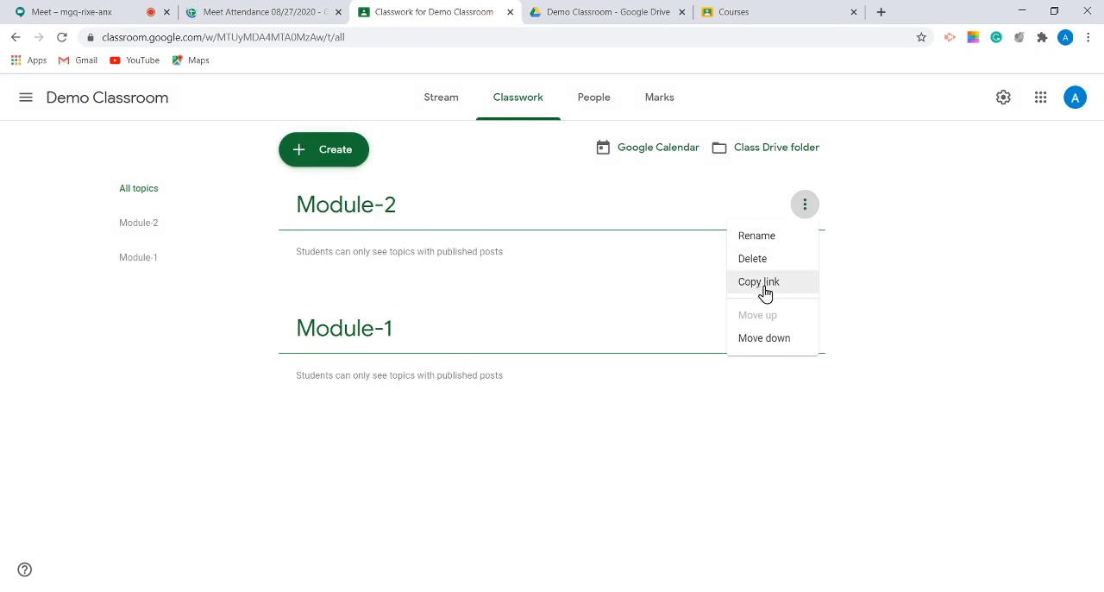
left_click(426, 251)
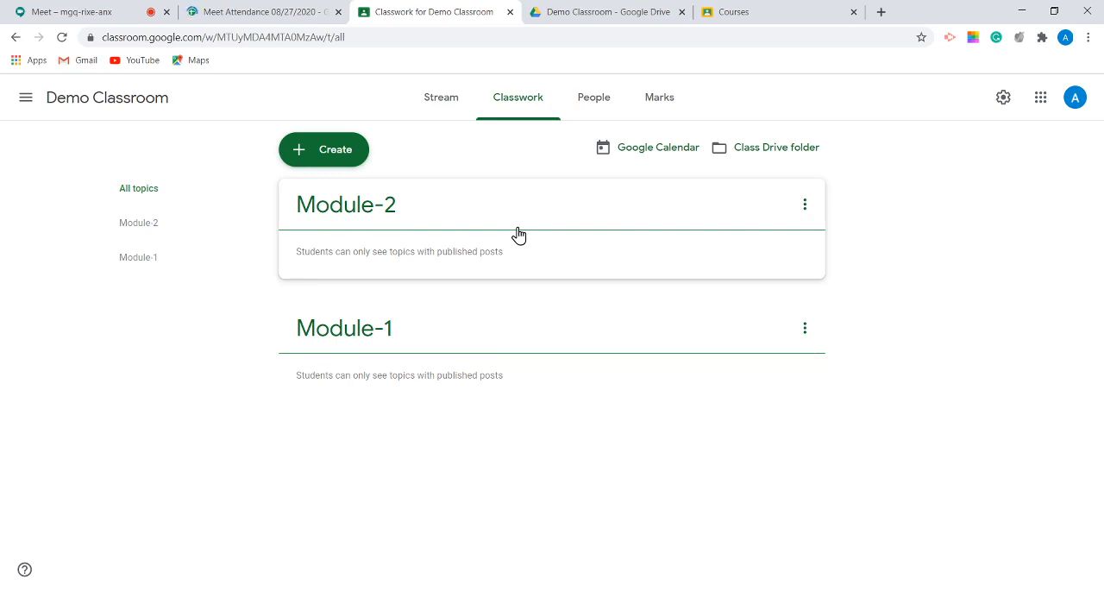
left_click(335, 161)
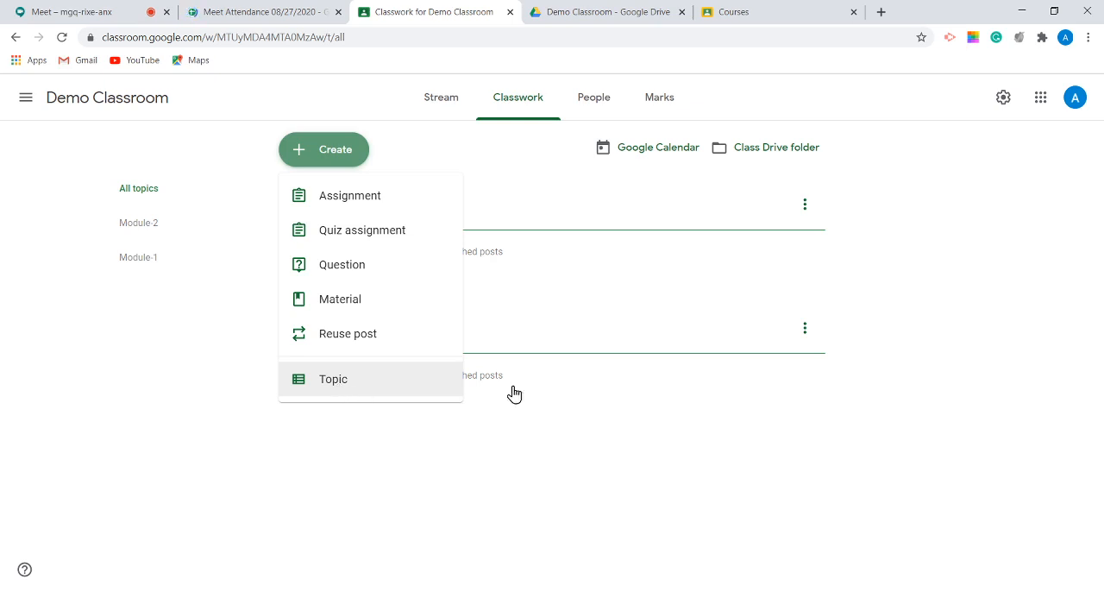
left_click(535, 296)
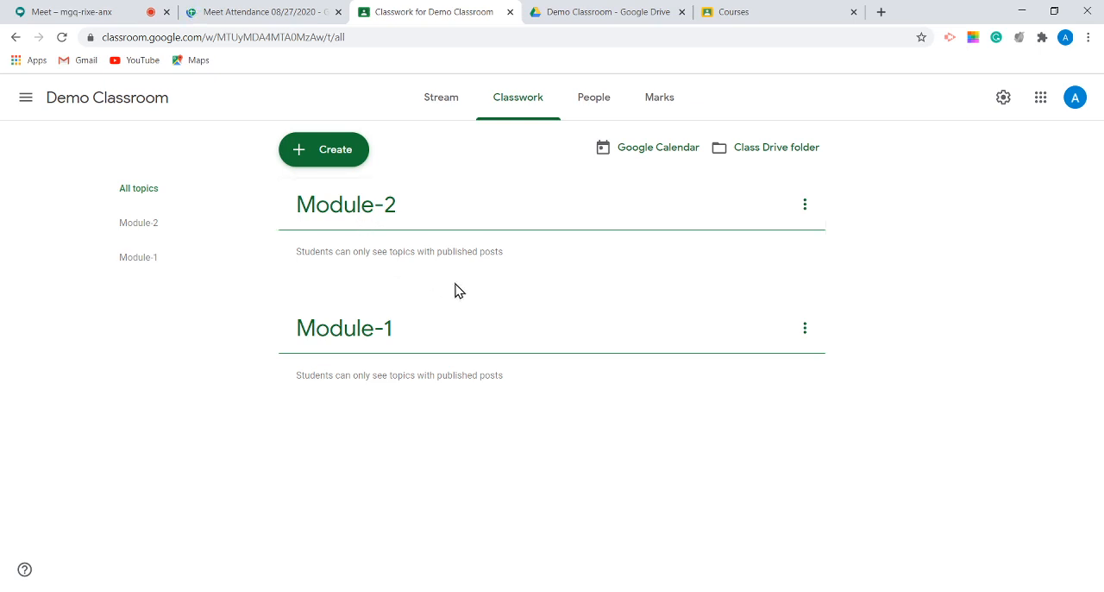
Step: Start a new classwork material and title it "Notes-Module-1"
left_click(323, 153)
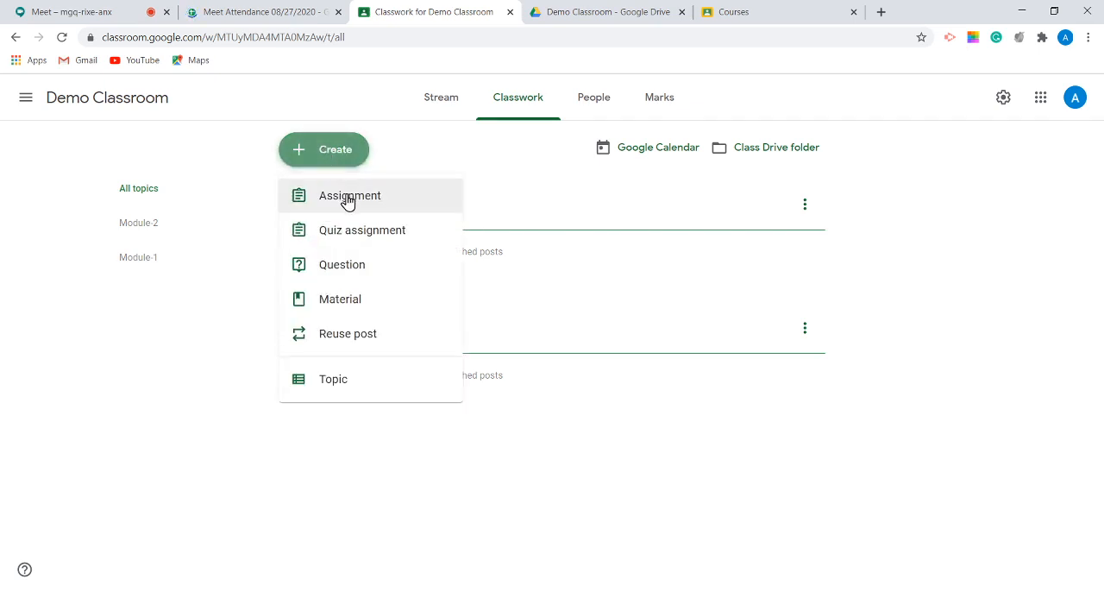
left_click(355, 301)
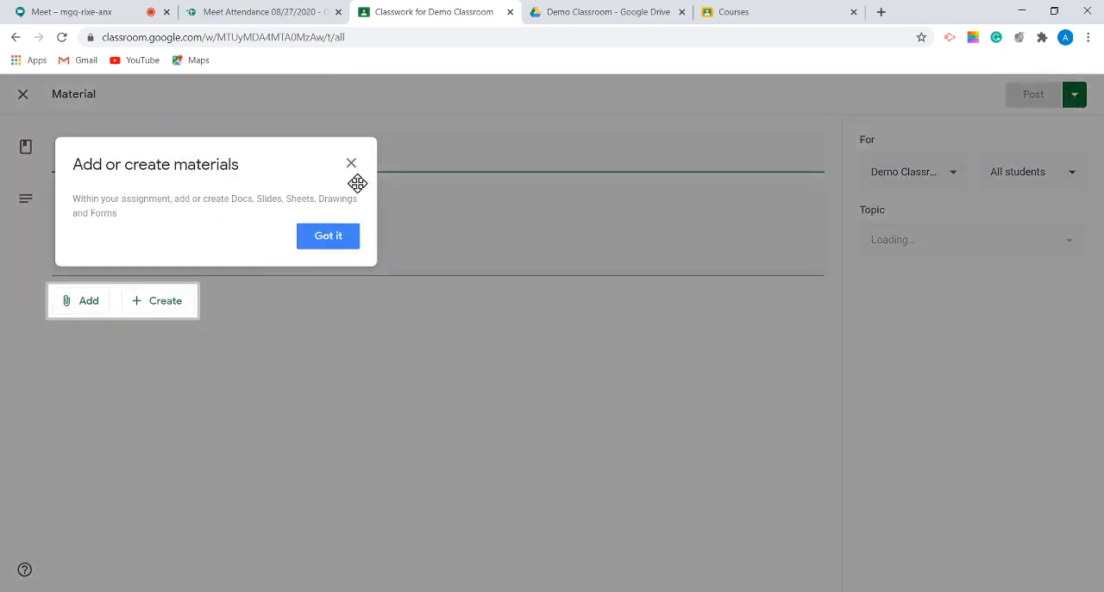
left_click(323, 243)
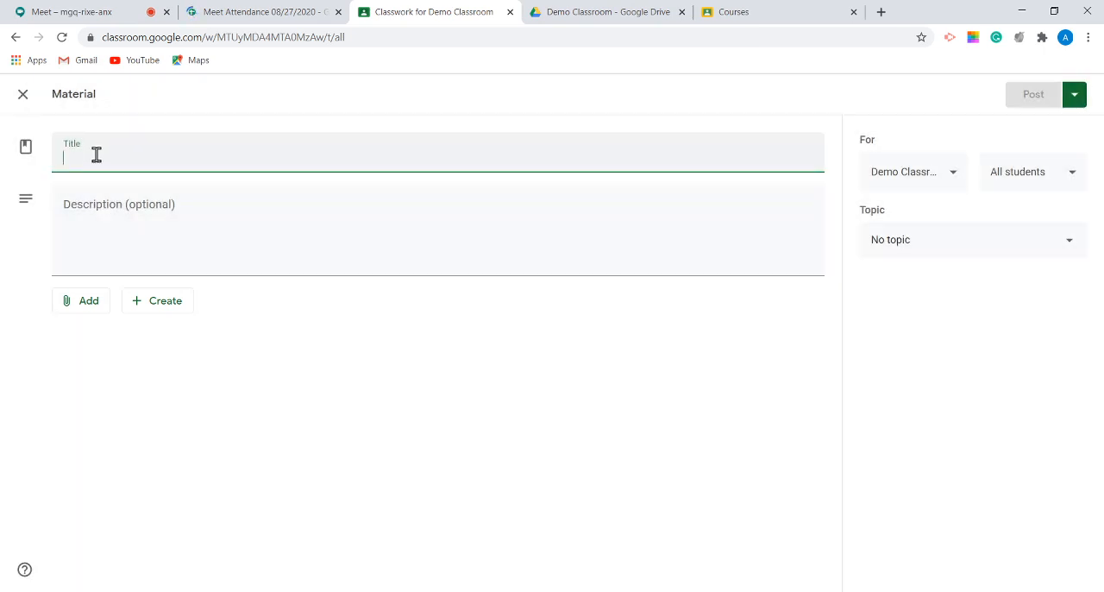
type("M")
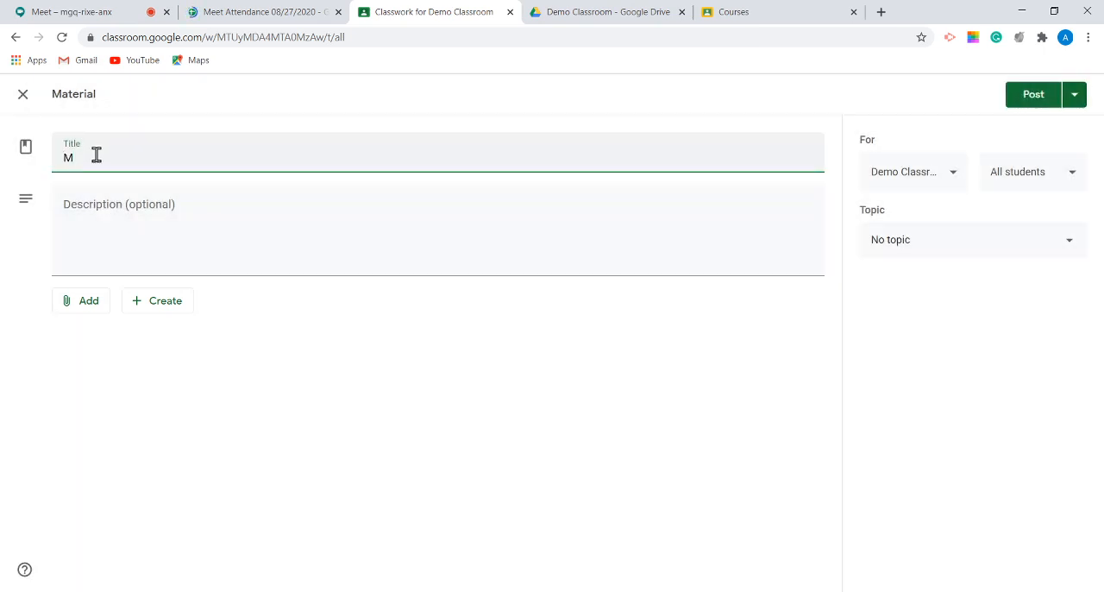
key("BackSpace")
type("Note")
type("s")
type(" Mood")
key("BackSpace")
key("BackSpace")
type("dule-1")
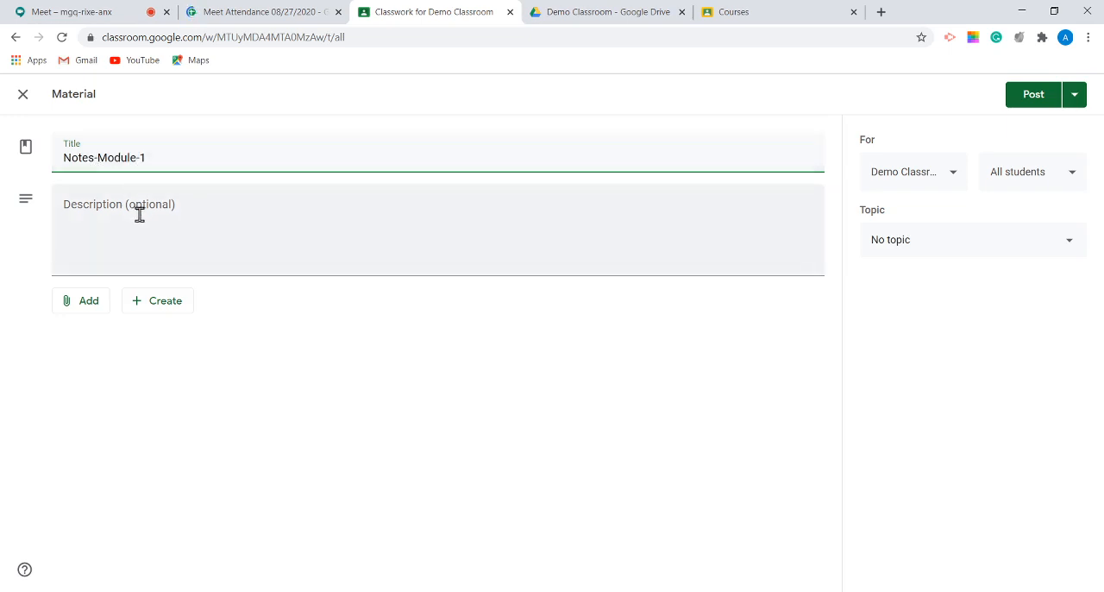
Step: Enter "Check The attachments" as the material's description
left_click(382, 227)
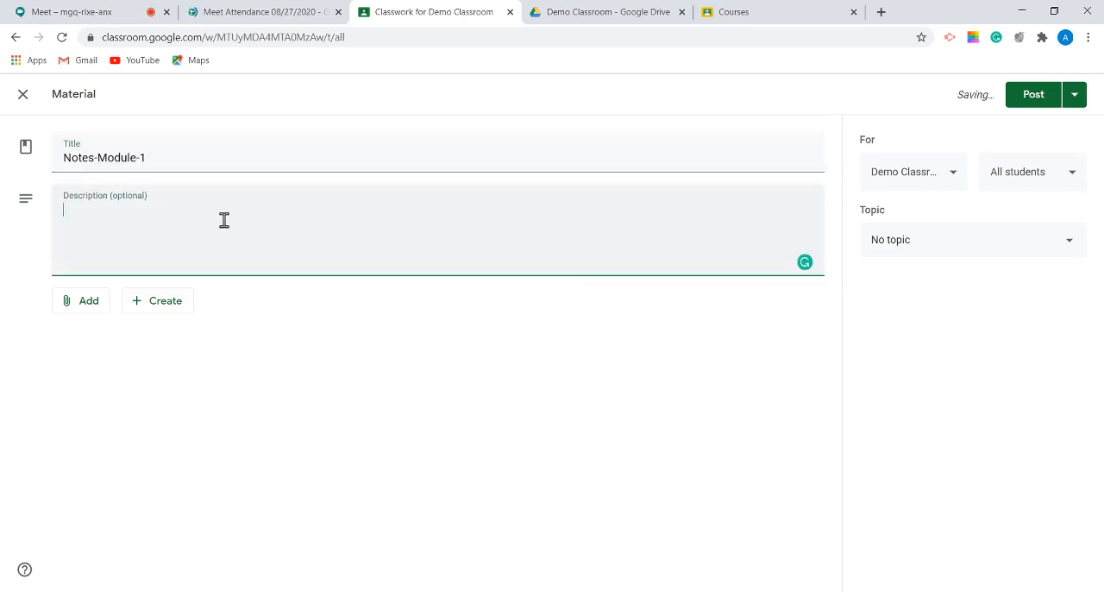
type("Check")
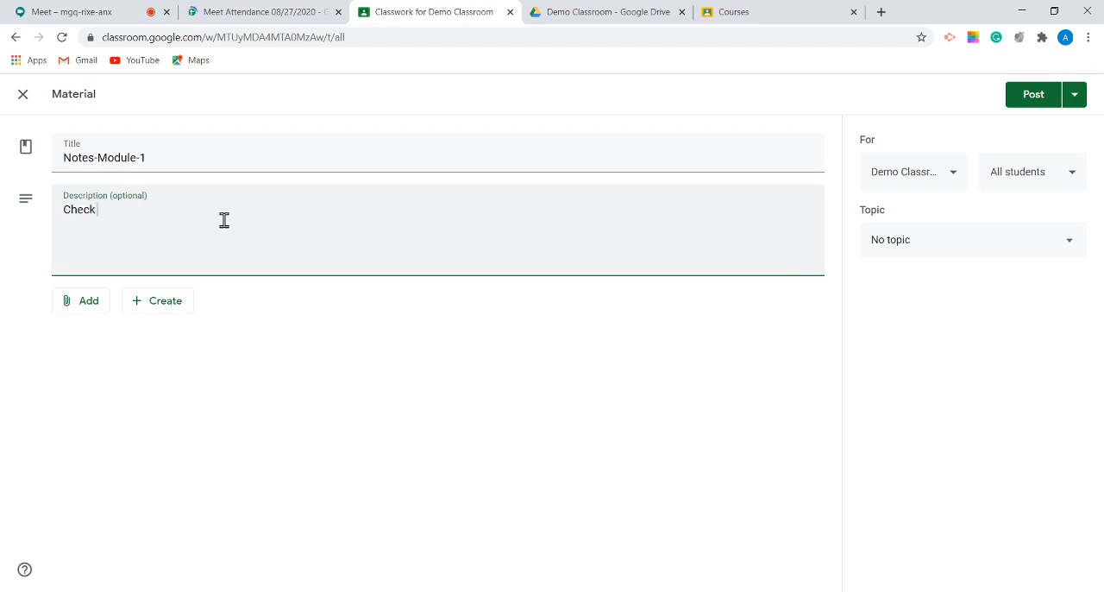
type(" The attachments")
Step: Examine the attachment sources and the new file types available for the material without choosing any
left_click(89, 301)
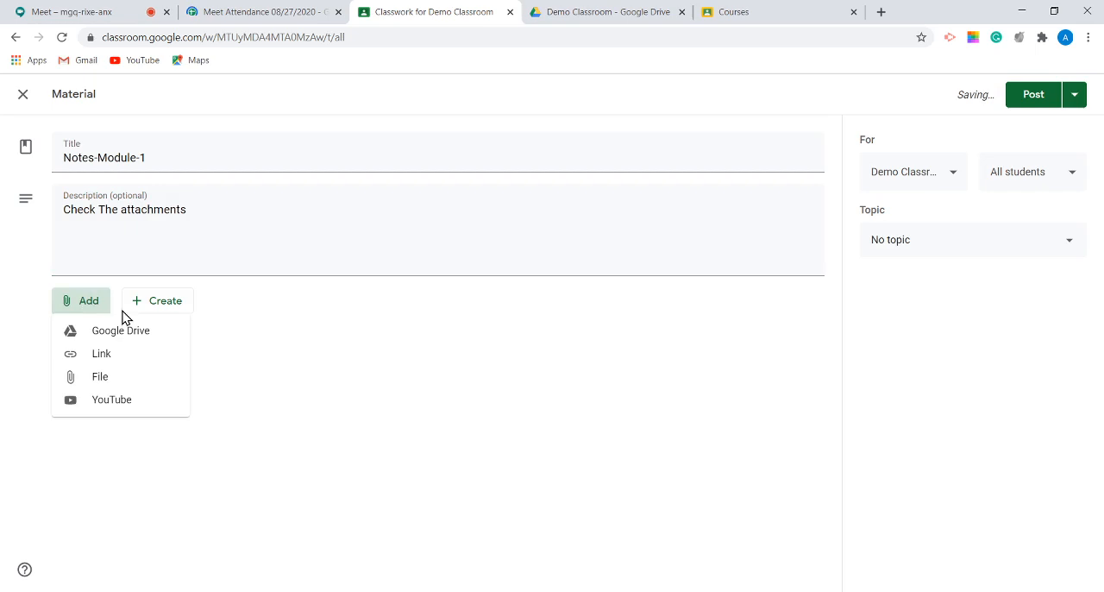
left_click(270, 327)
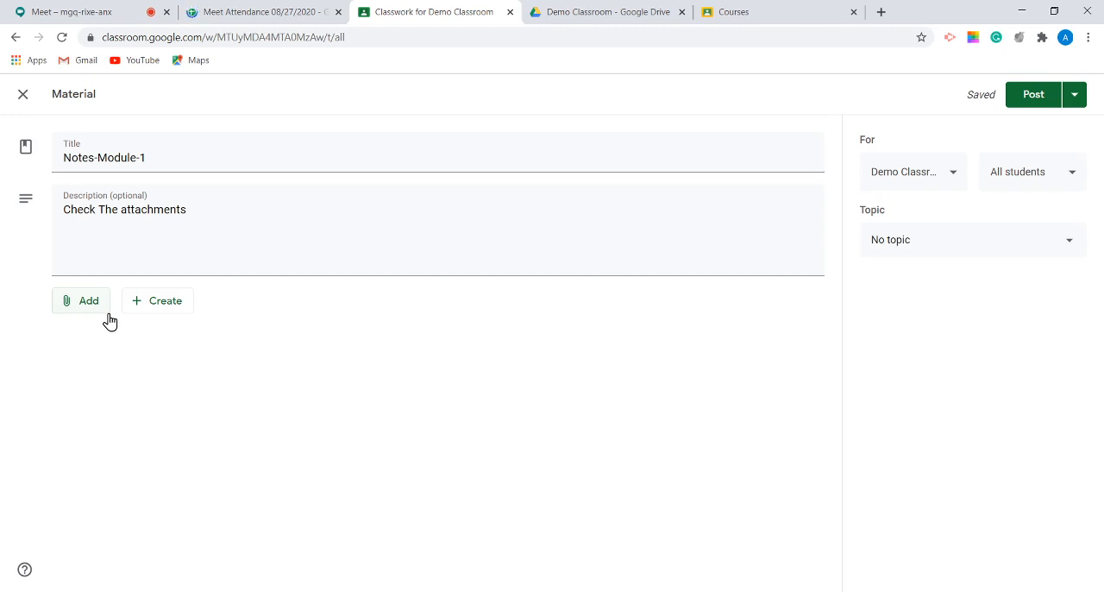
left_click(148, 316)
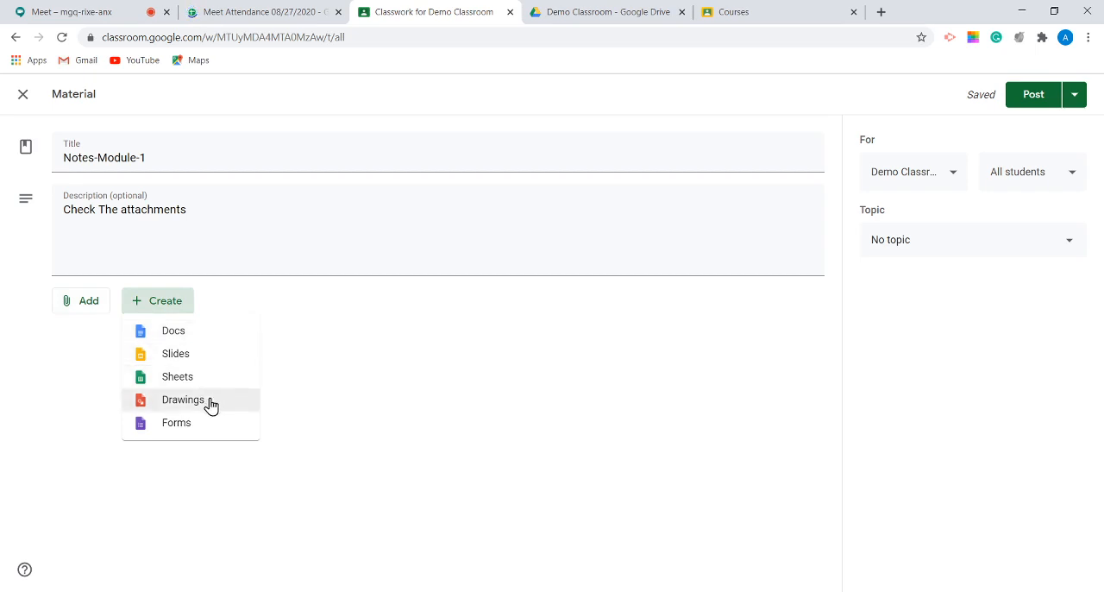
left_click(64, 397)
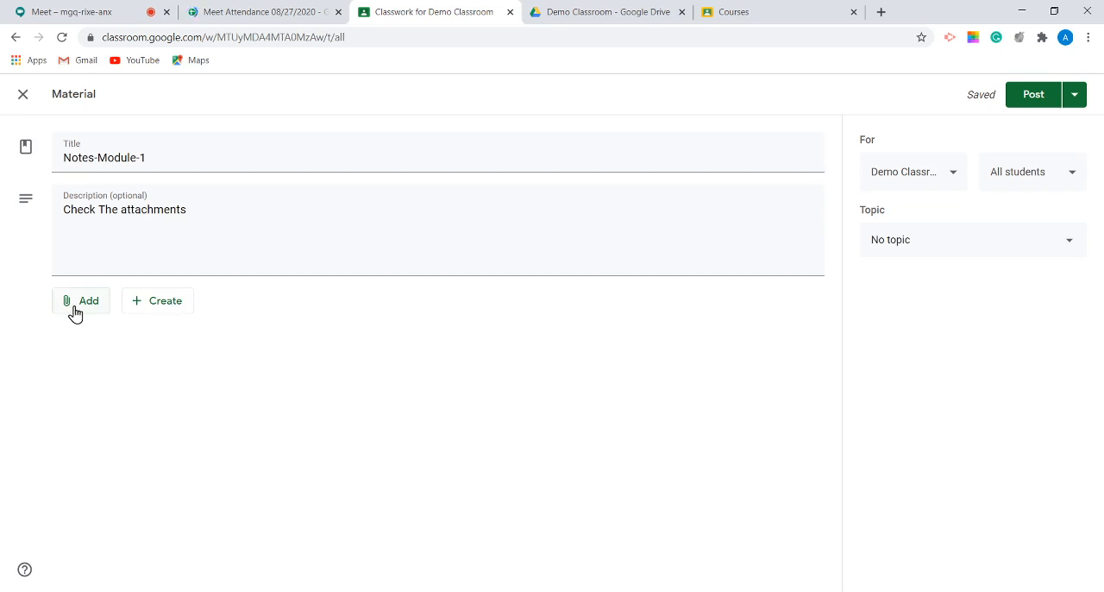
Step: Start attaching a file from the computer to the material and browse for the file to upload
left_click(75, 312)
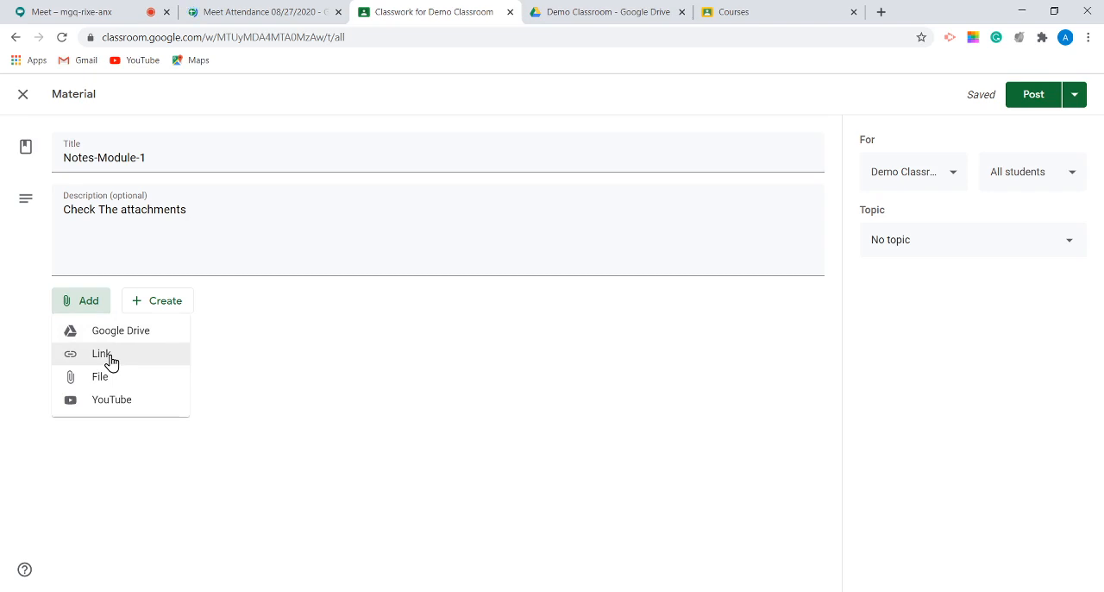
left_click(113, 381)
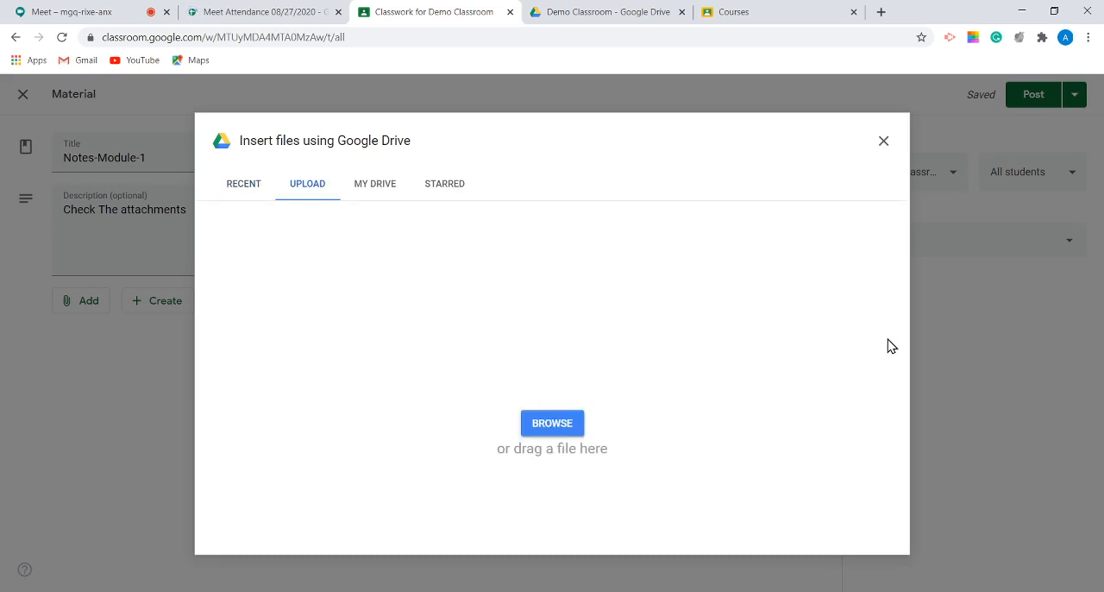
left_click(567, 423)
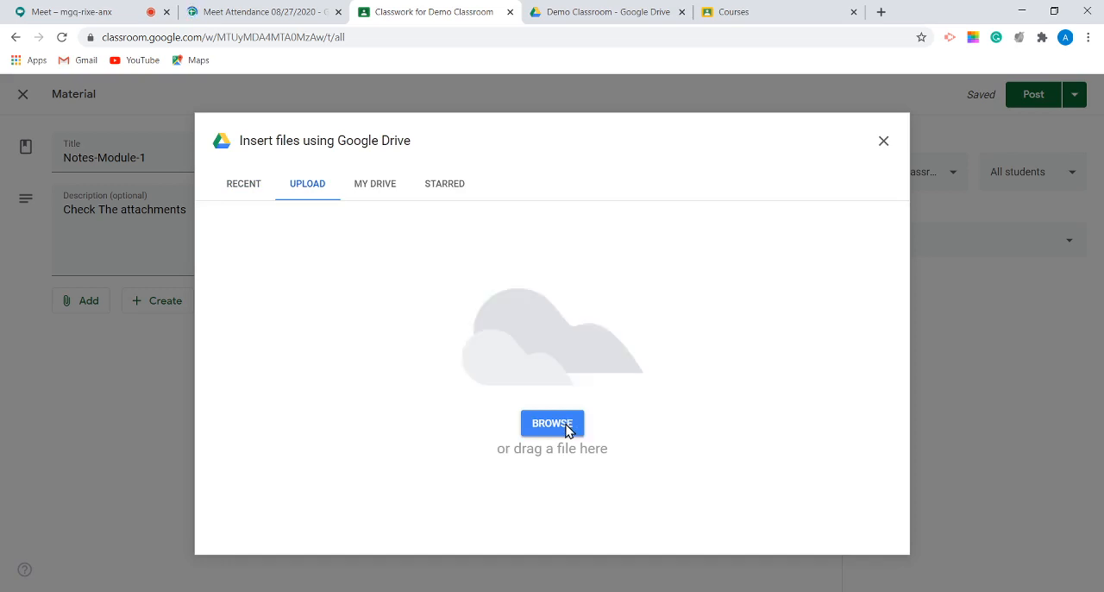
left_click(544, 423)
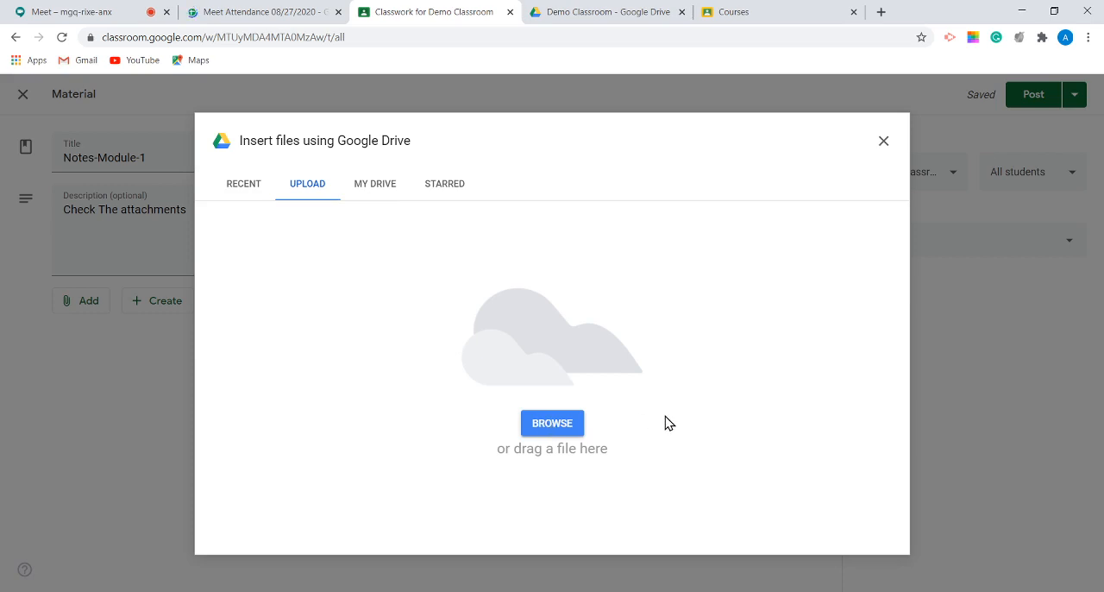
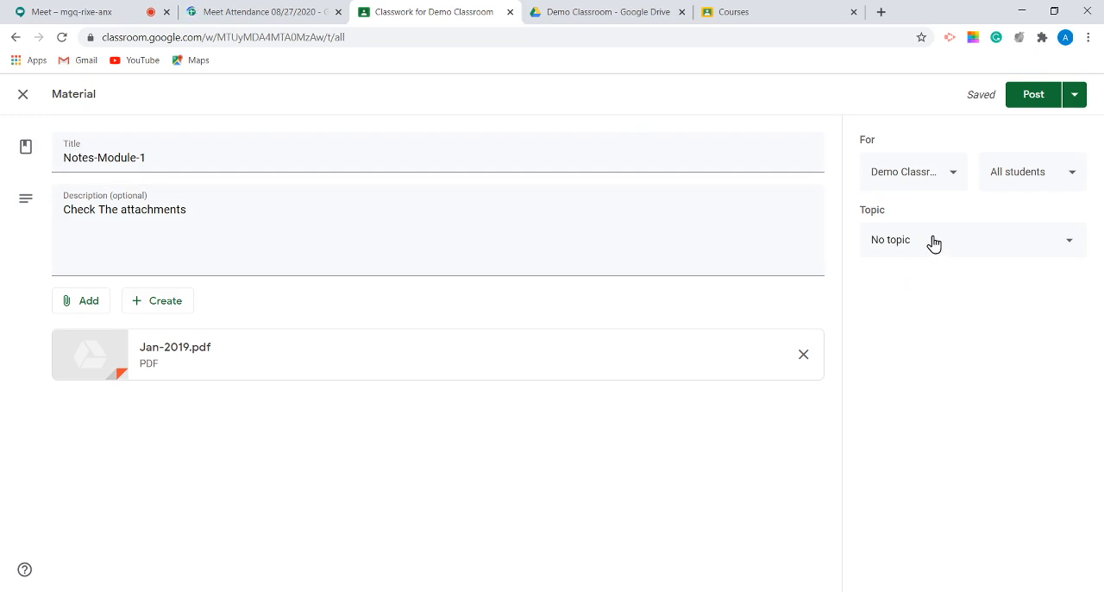
Step: Examine which classes and which students the Notes-Module-1 material can be shared with, without changing the selection
left_click(928, 184)
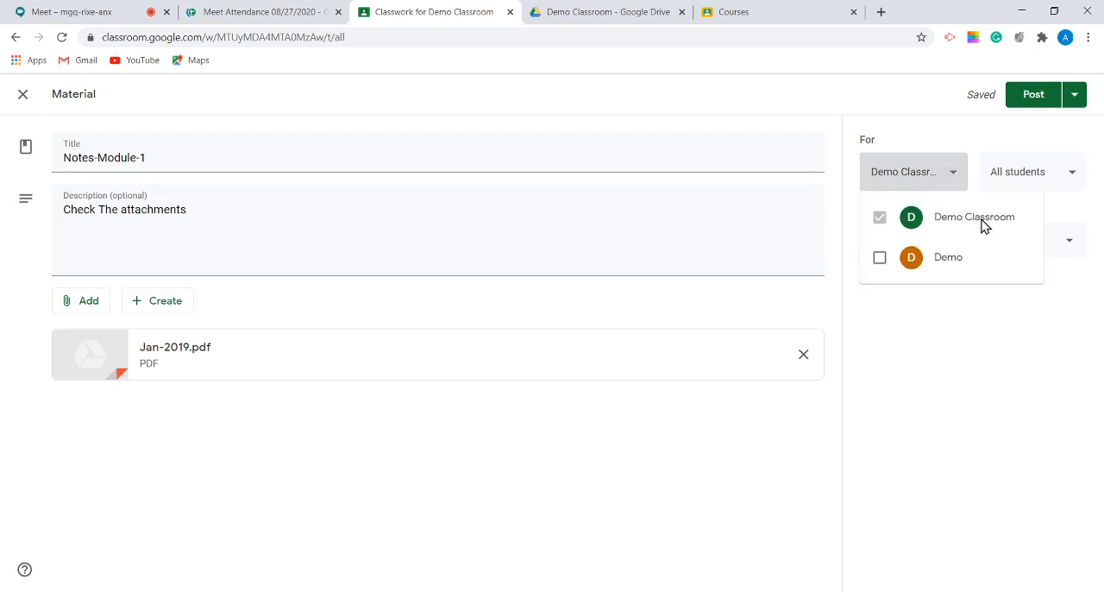
left_click(1057, 426)
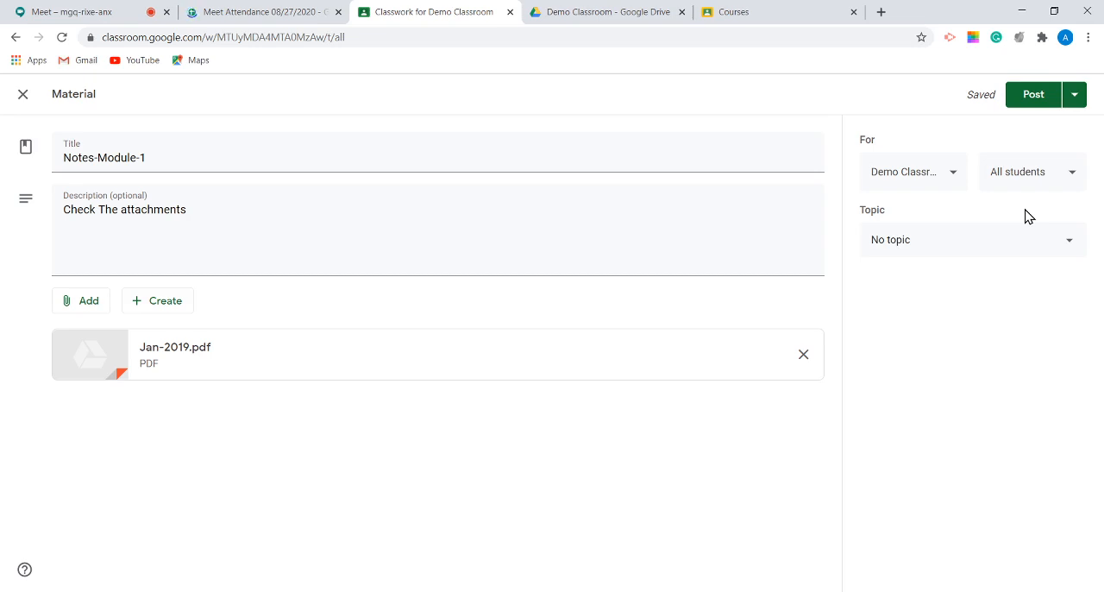
left_click(940, 173)
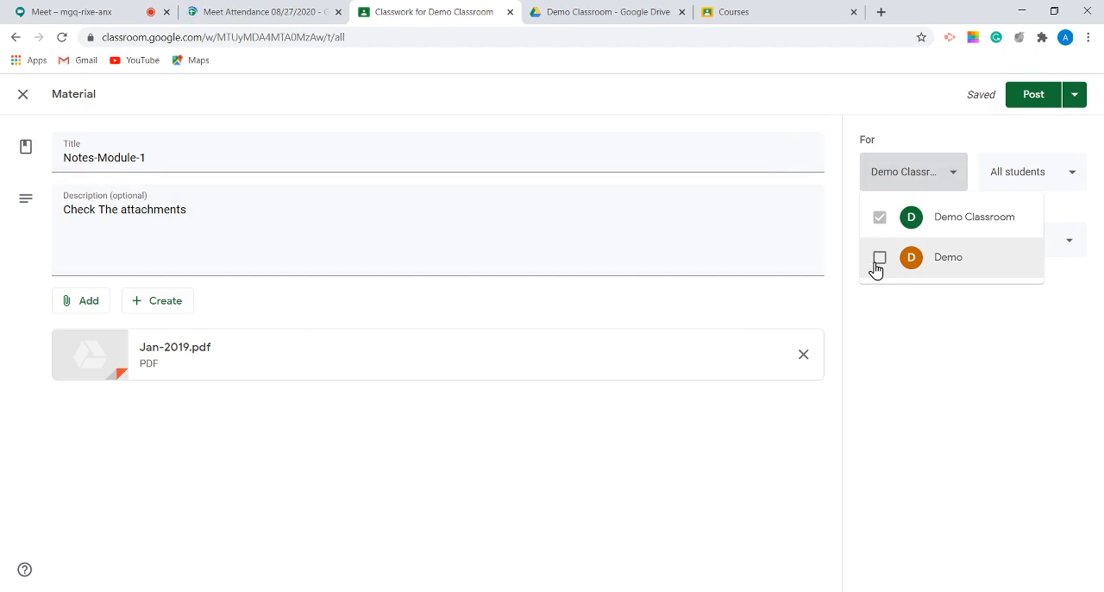
left_click(900, 298)
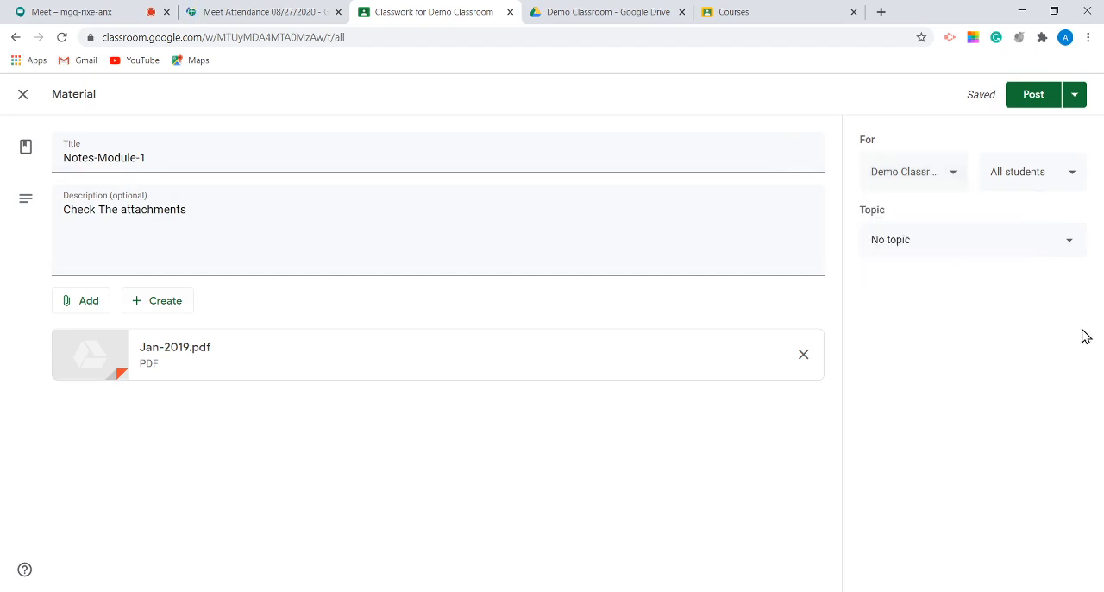
left_click(1050, 175)
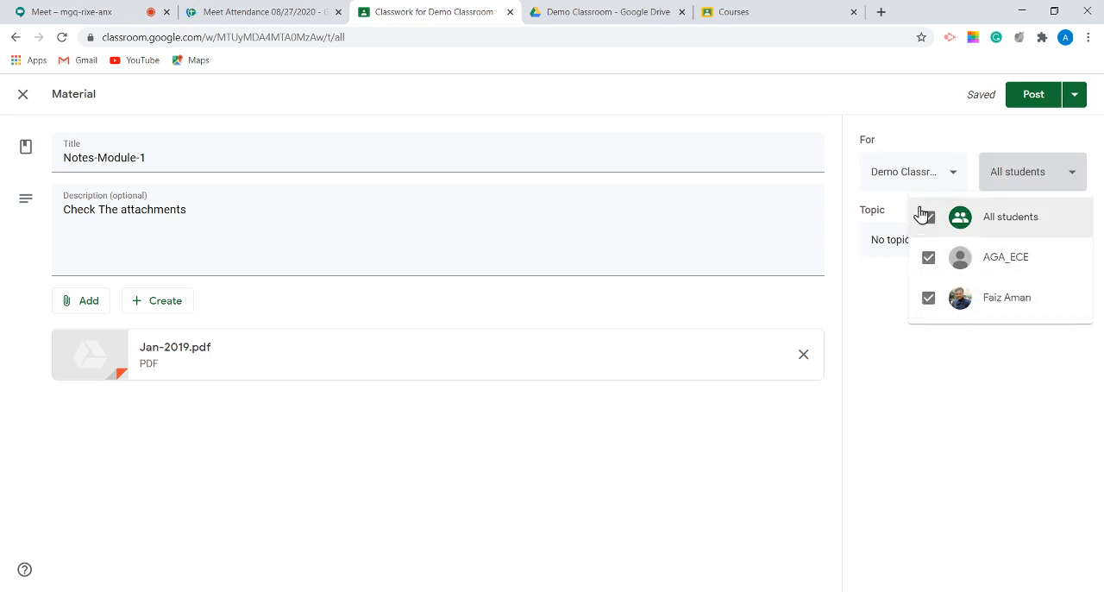
left_click(931, 379)
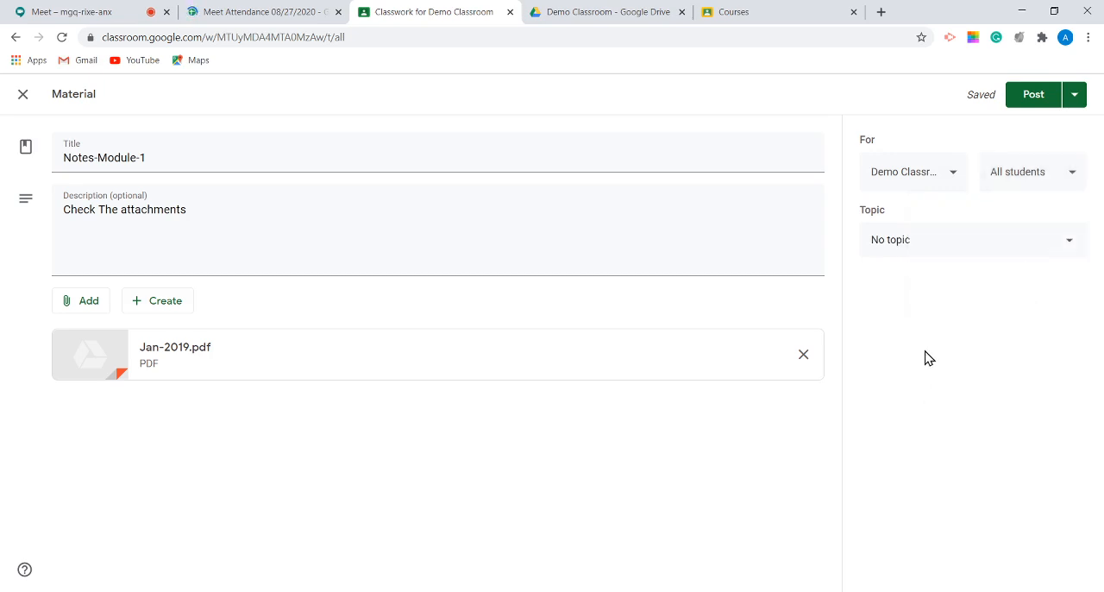
Step: Assign the material to the Module-1 topic and post it to the class
left_click(934, 250)
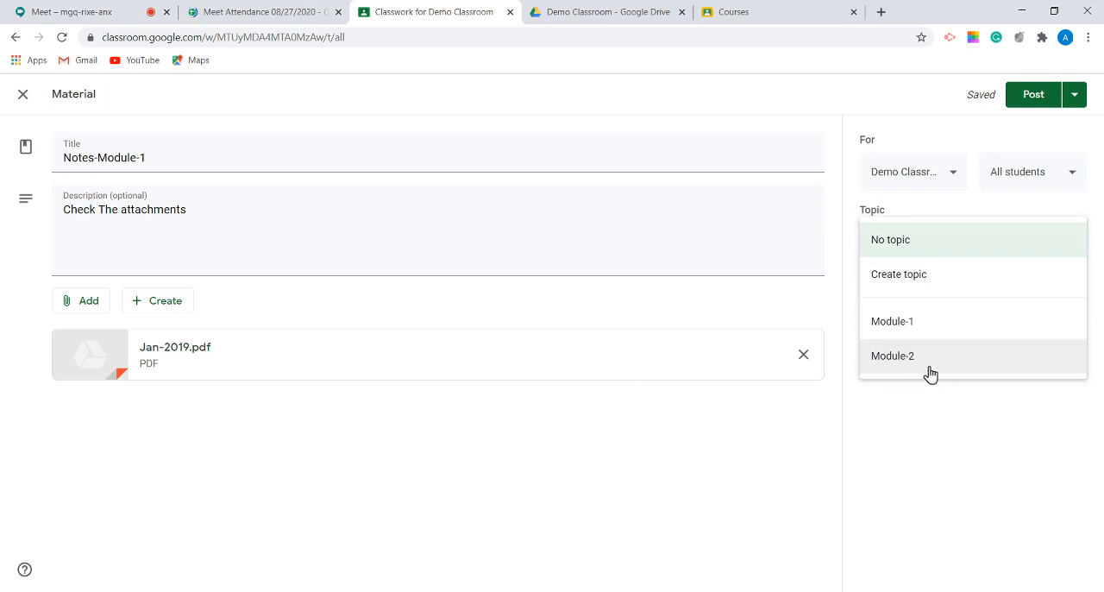
left_click(919, 322)
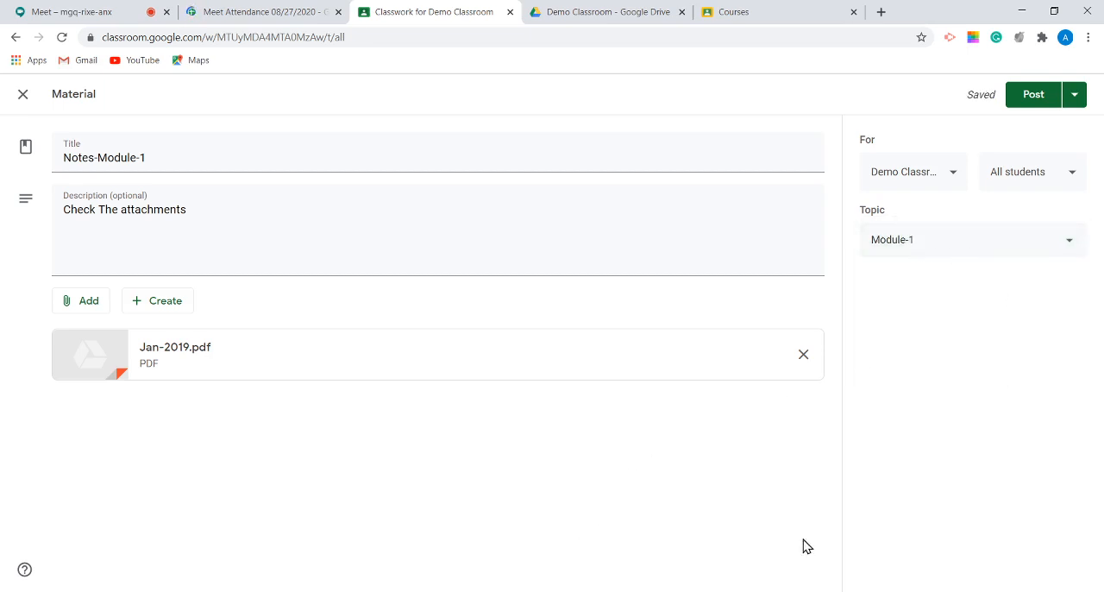
left_click(1074, 96)
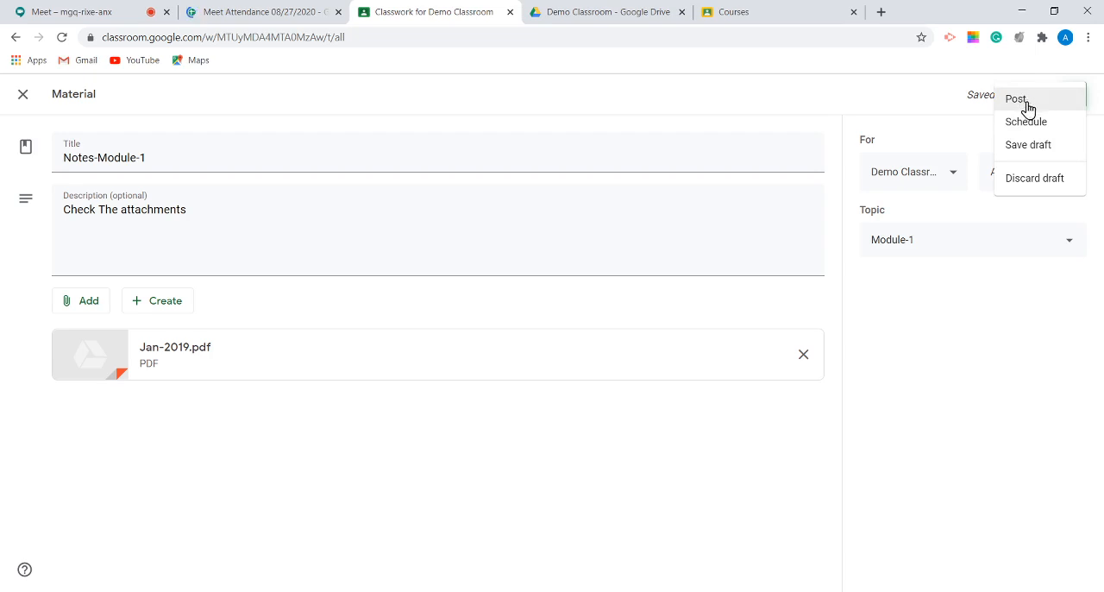
left_click(1027, 104)
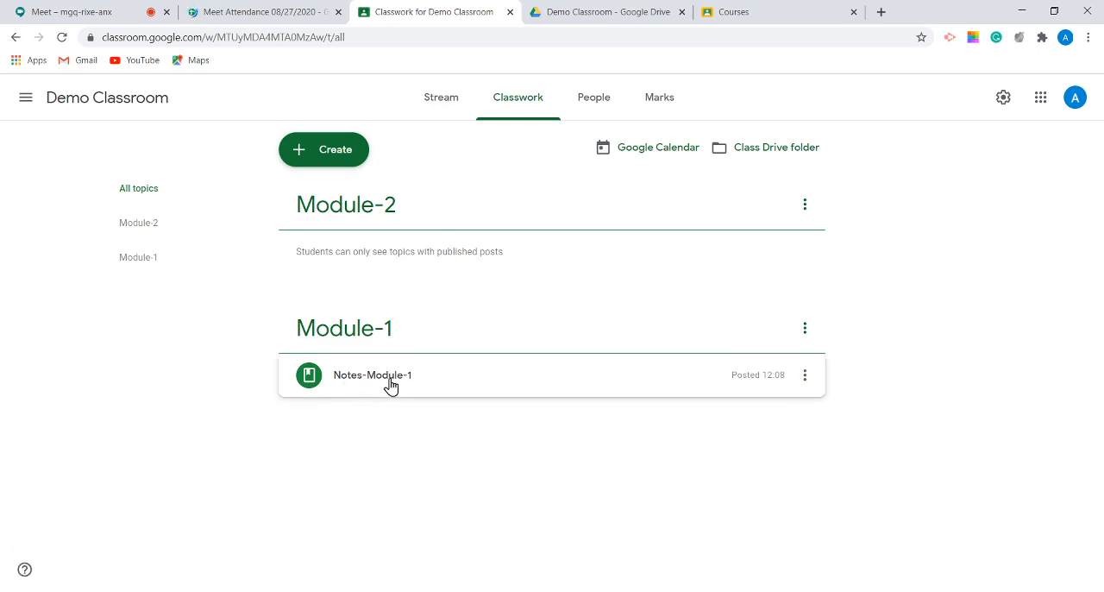
Step: Start a new classwork assignment, dismiss the rubric tip, and title the assignment "Assignments"
left_click(339, 158)
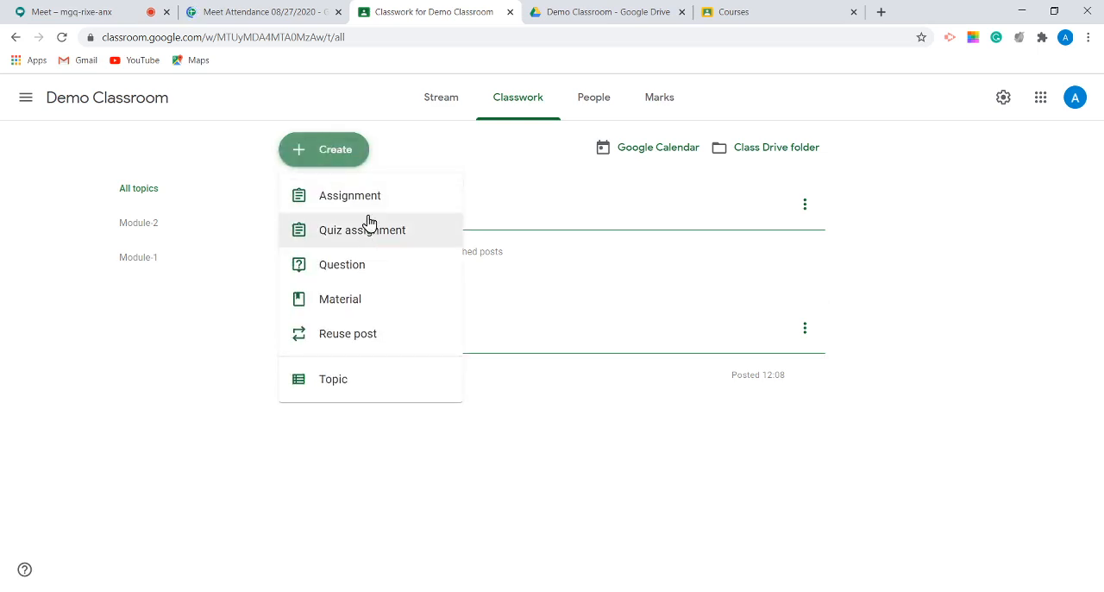
left_click(359, 204)
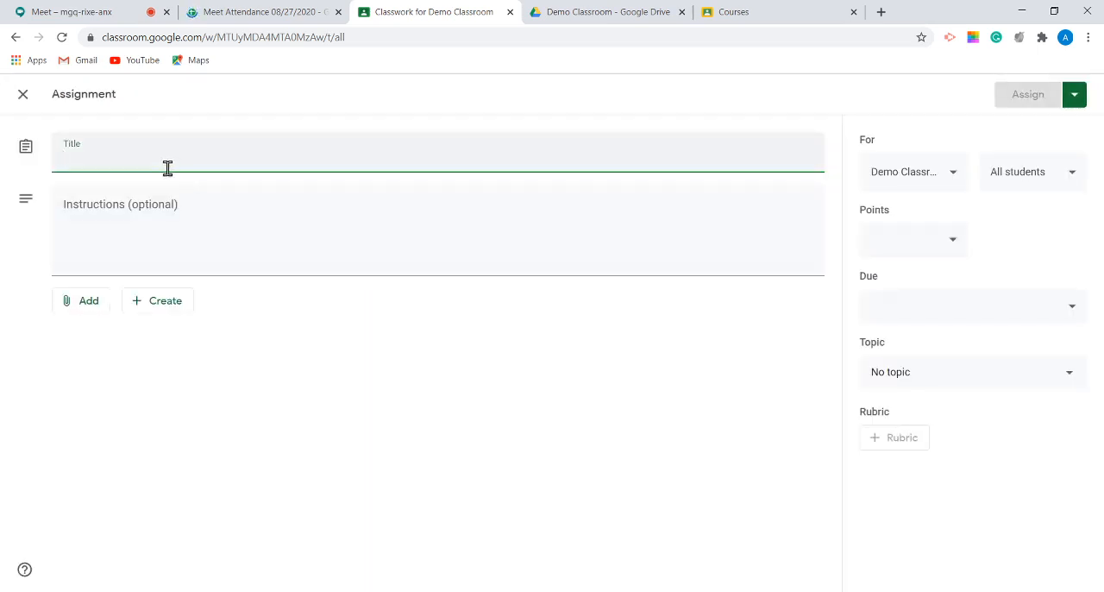
type("Assignm")
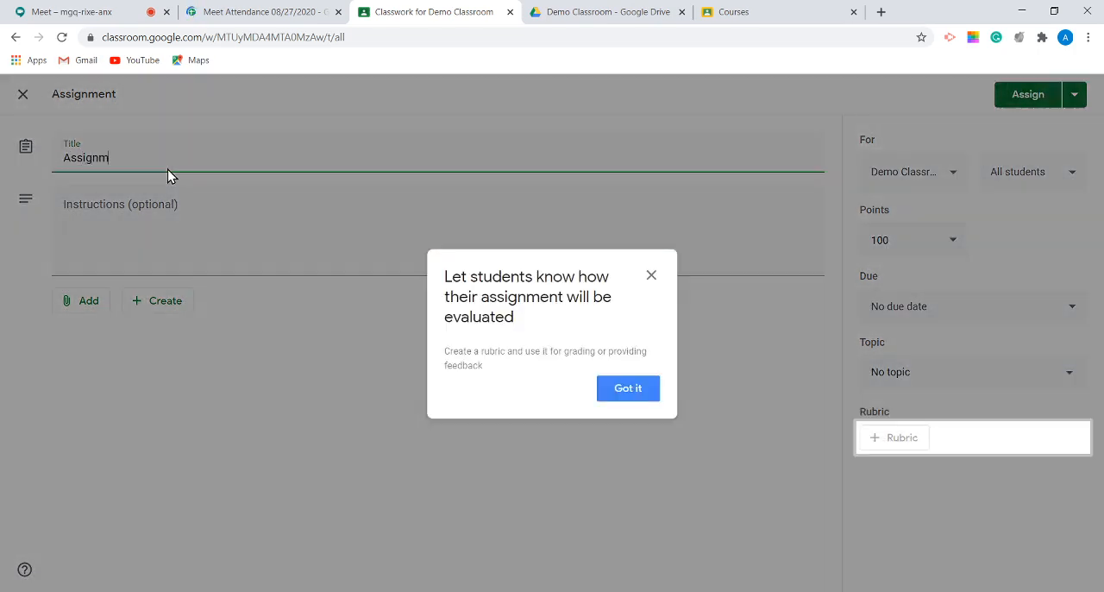
left_click(646, 399)
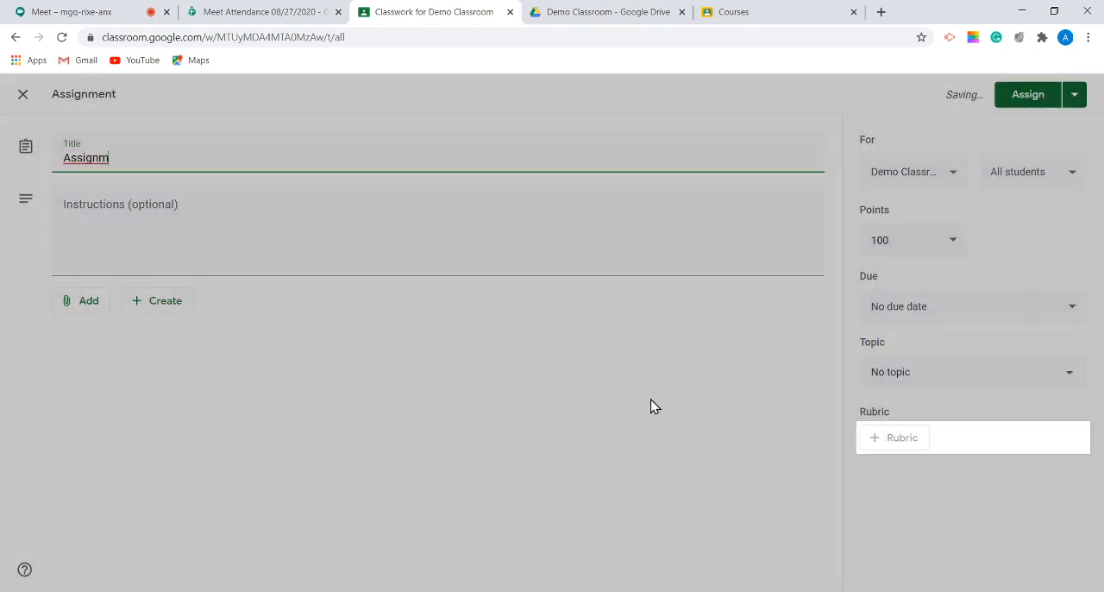
type("ents")
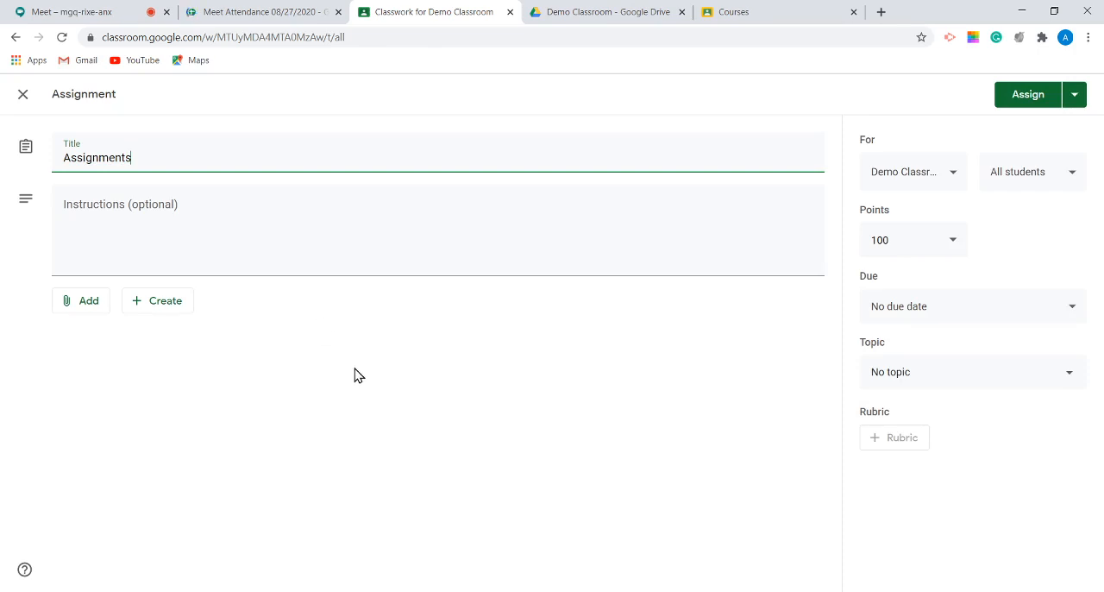
Step: Enter "Attend assignment" as the assignment's instructions
left_click(125, 244)
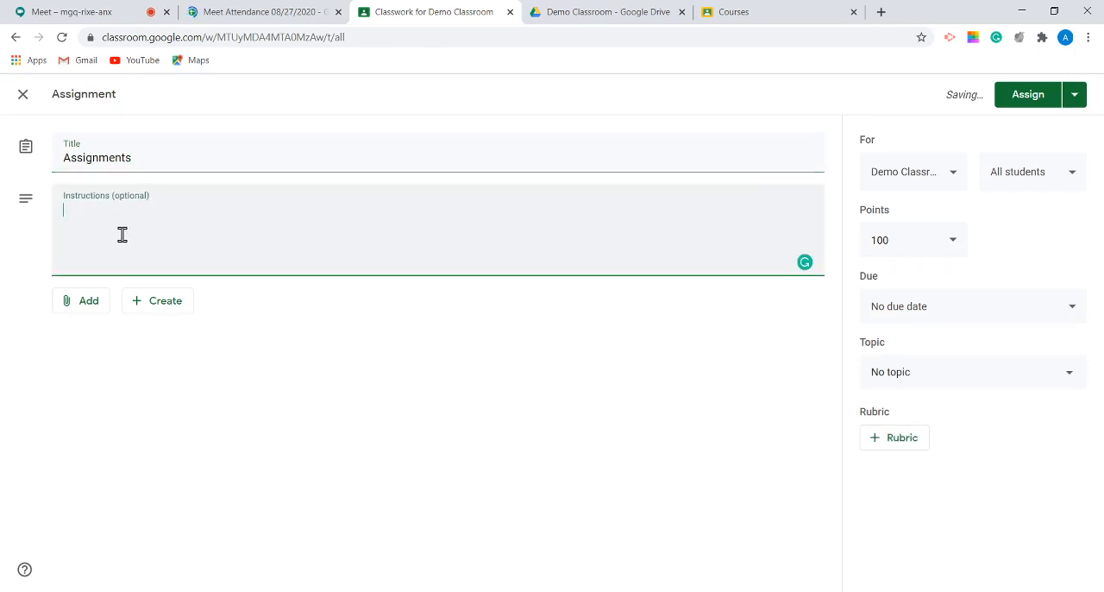
type("Attends")
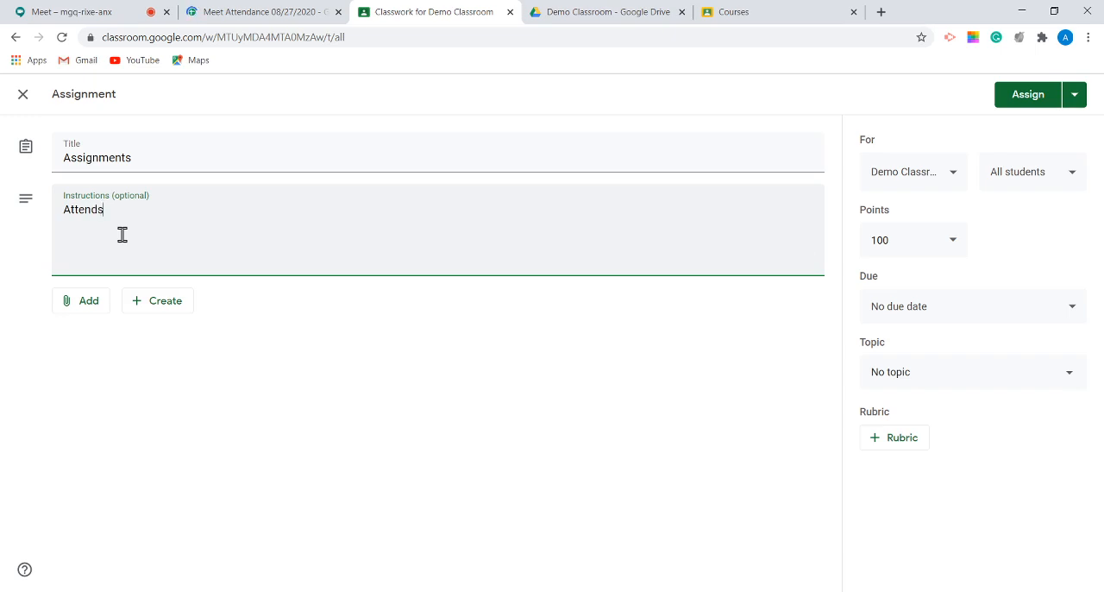
key("BackSpace")
type("assignment")
Step: Search YouTube for "googgle" and attach the video "Send Gift From from google, Unboxing and Reviews googgle Maps Socks" to the assignment
left_click(86, 309)
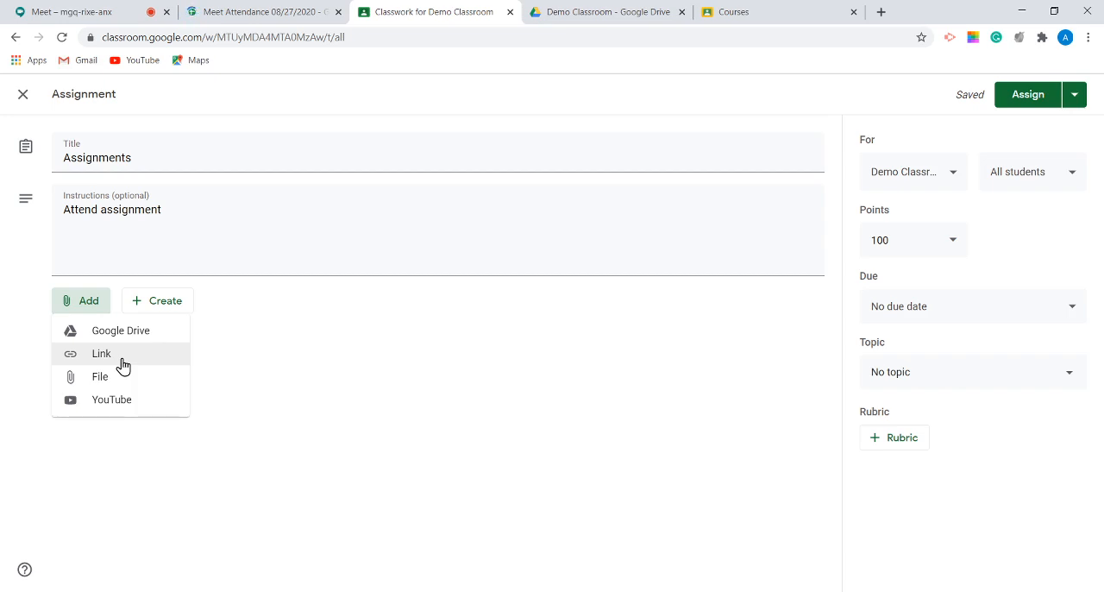
left_click(124, 407)
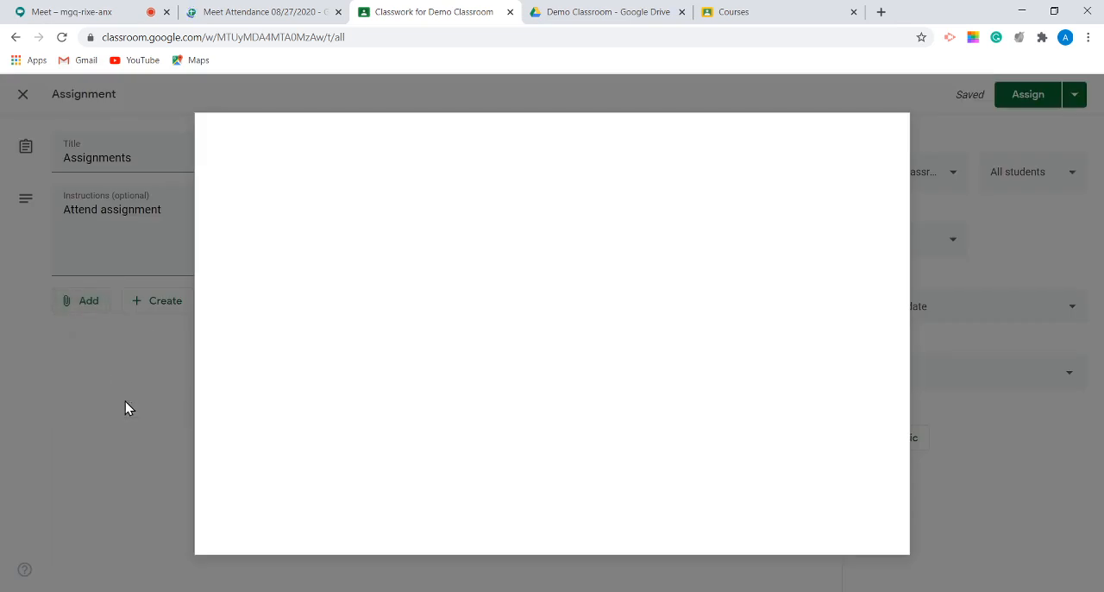
left_click(599, 425)
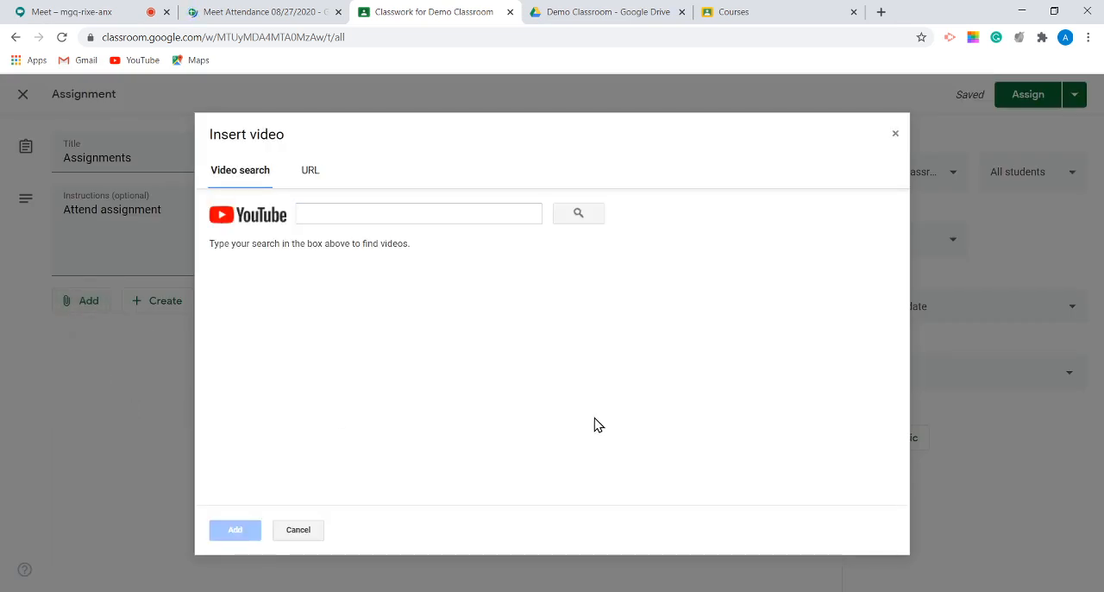
left_click(324, 211)
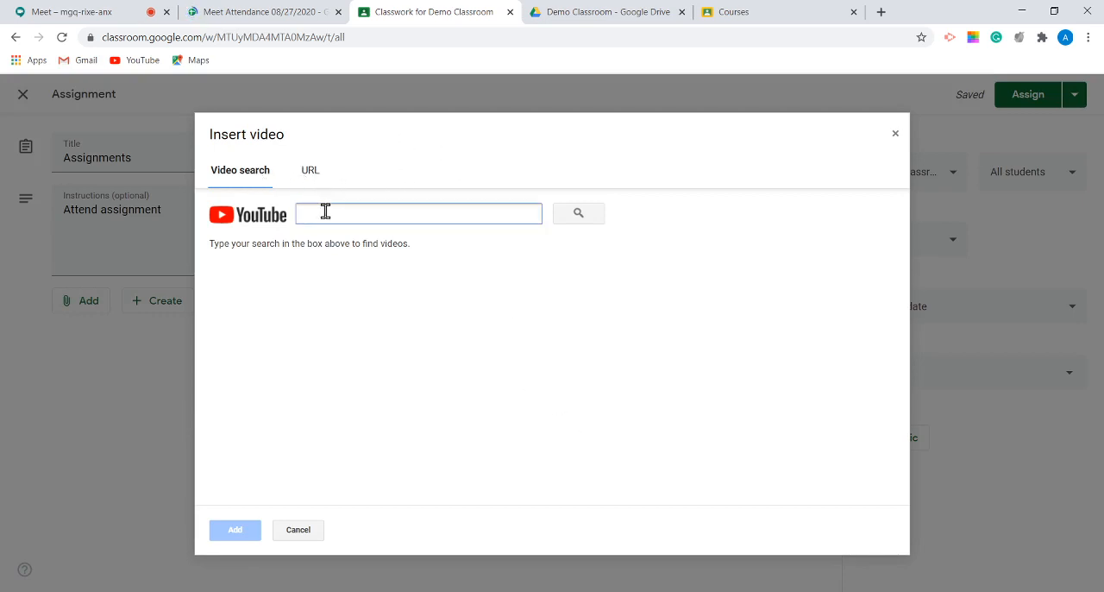
type("gdogle")
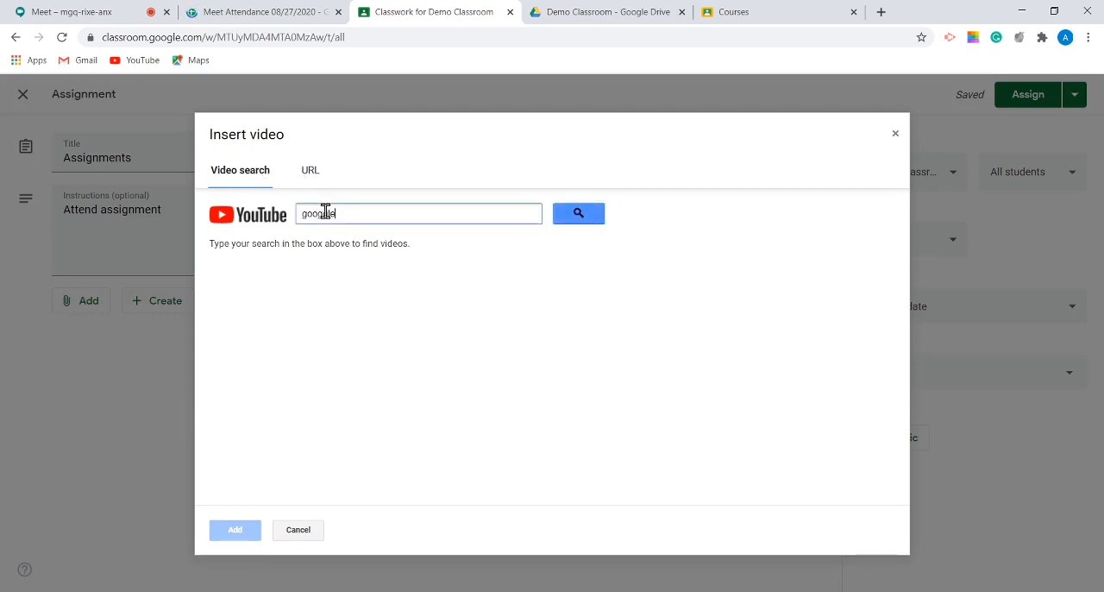
key("Return")
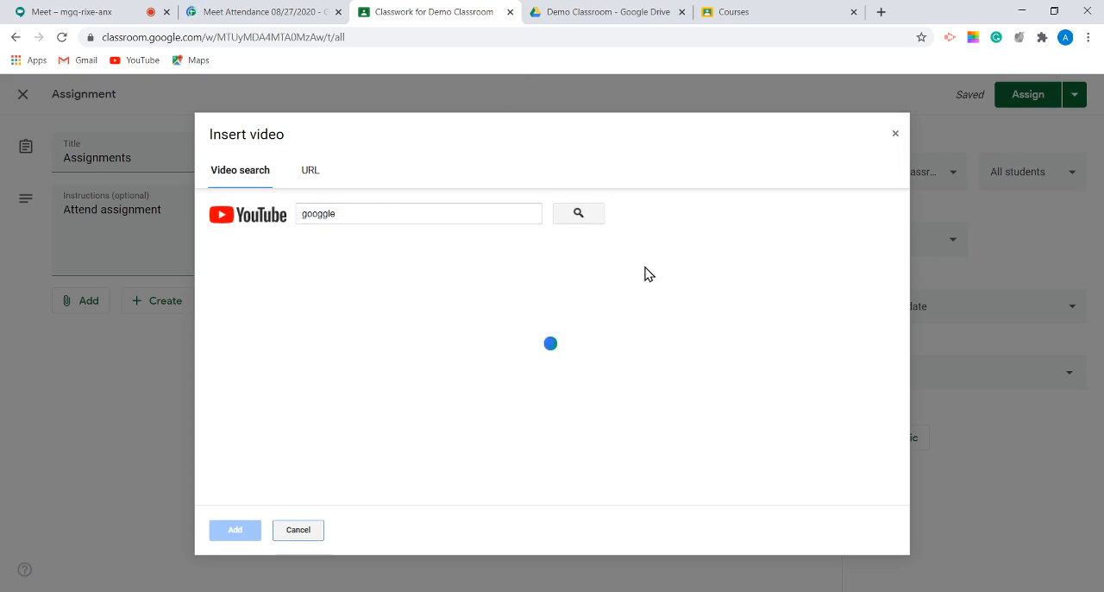
left_click(520, 276)
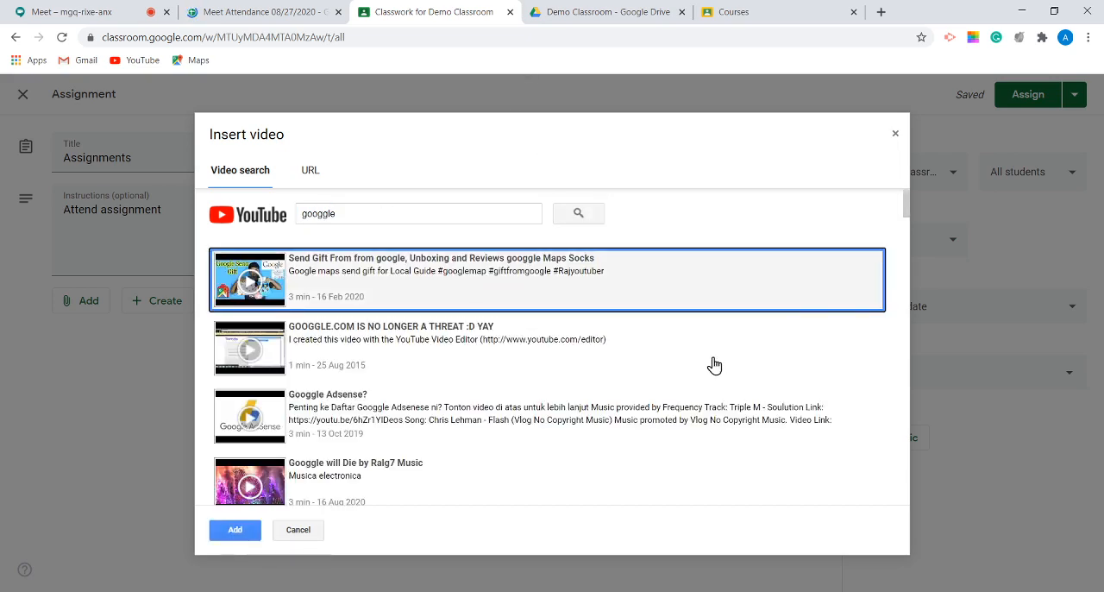
left_click(231, 531)
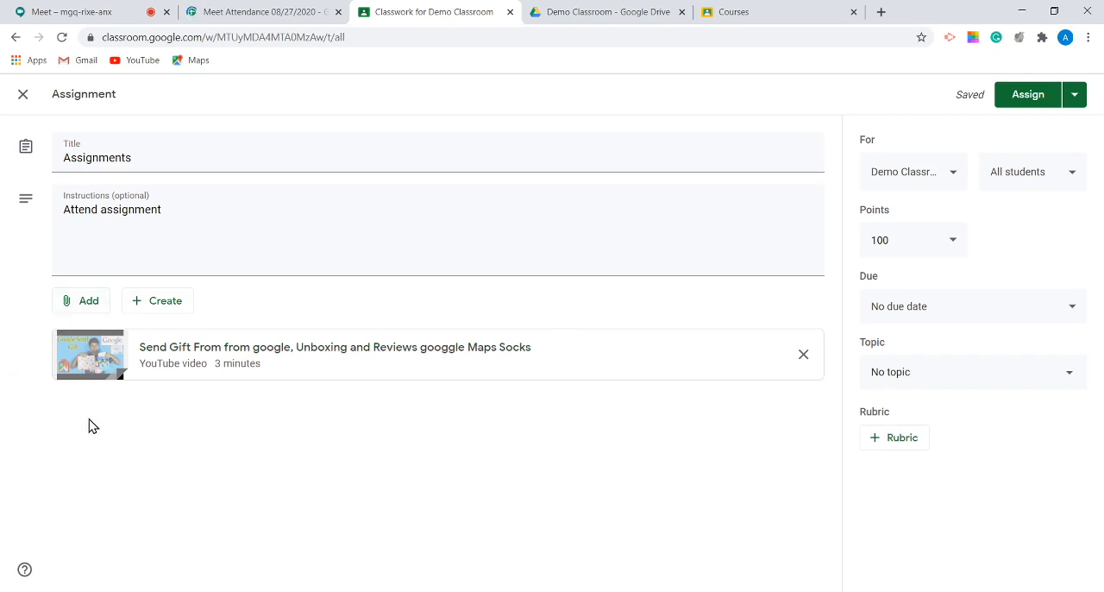
Step: Extend the assignment's instructions to read "Attend assignment by watching the video and answerig the questions"
left_click(62, 209)
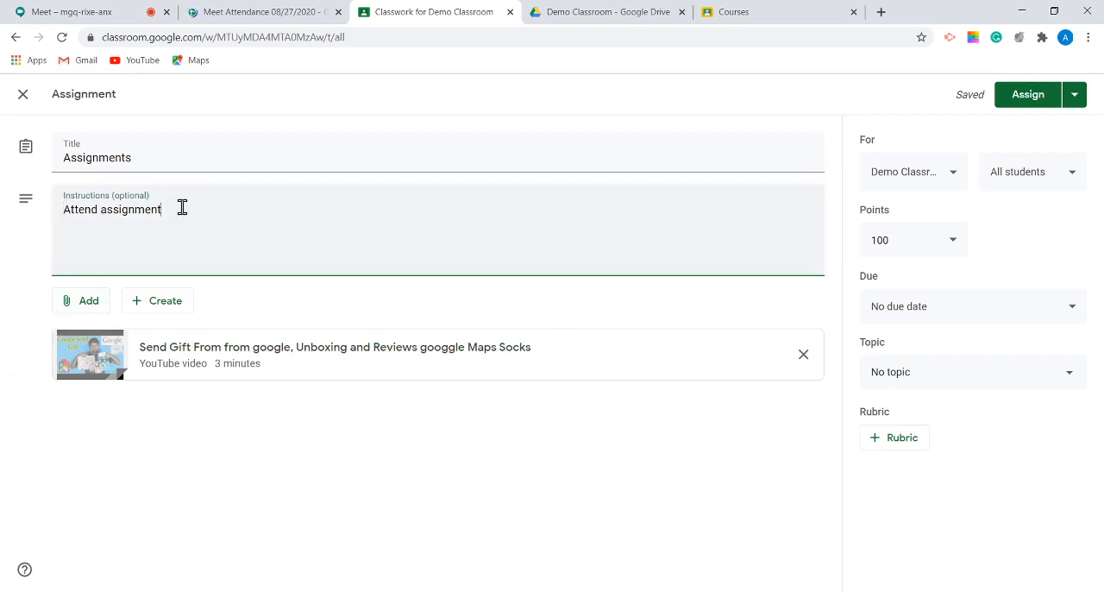
type("by watching the video and an")
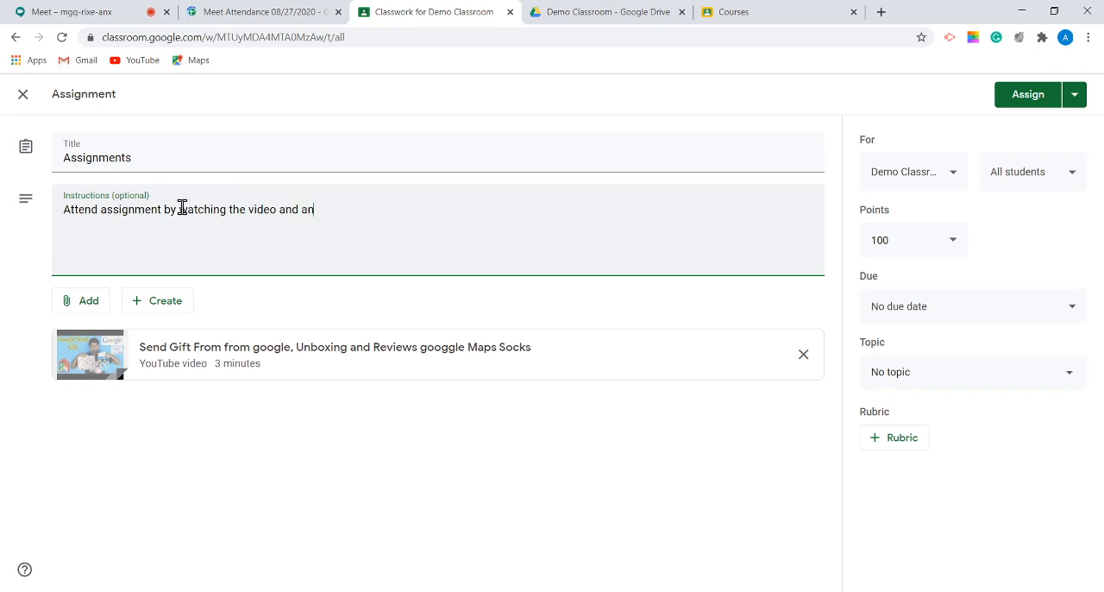
type("swerig the questios")
left_click(409, 209)
type("ns")
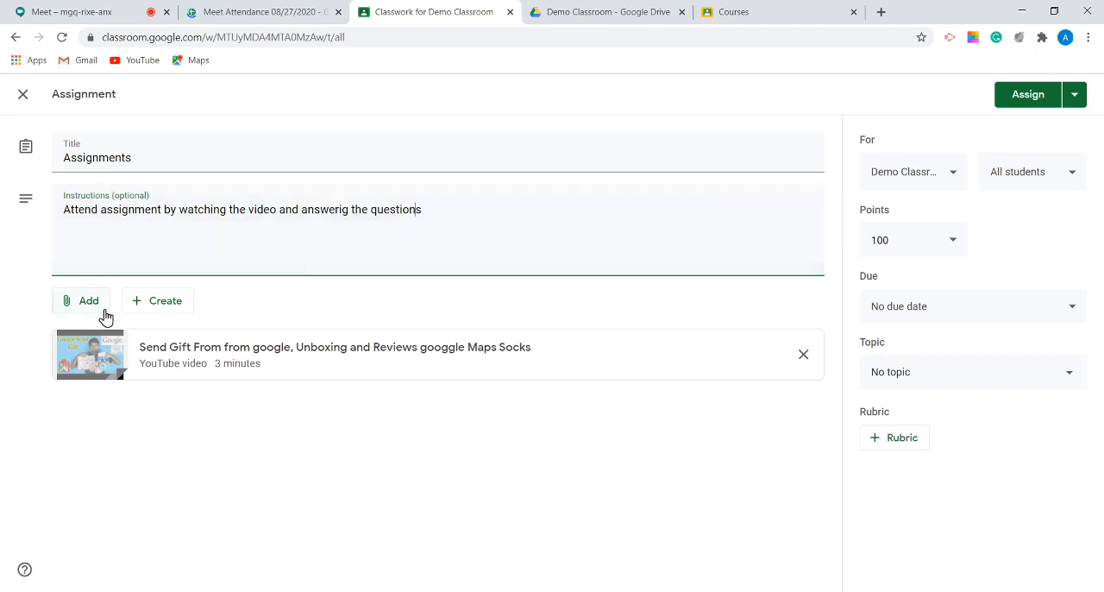
Step: Create a new Google Docs document as an attachment for the assignment
left_click(93, 306)
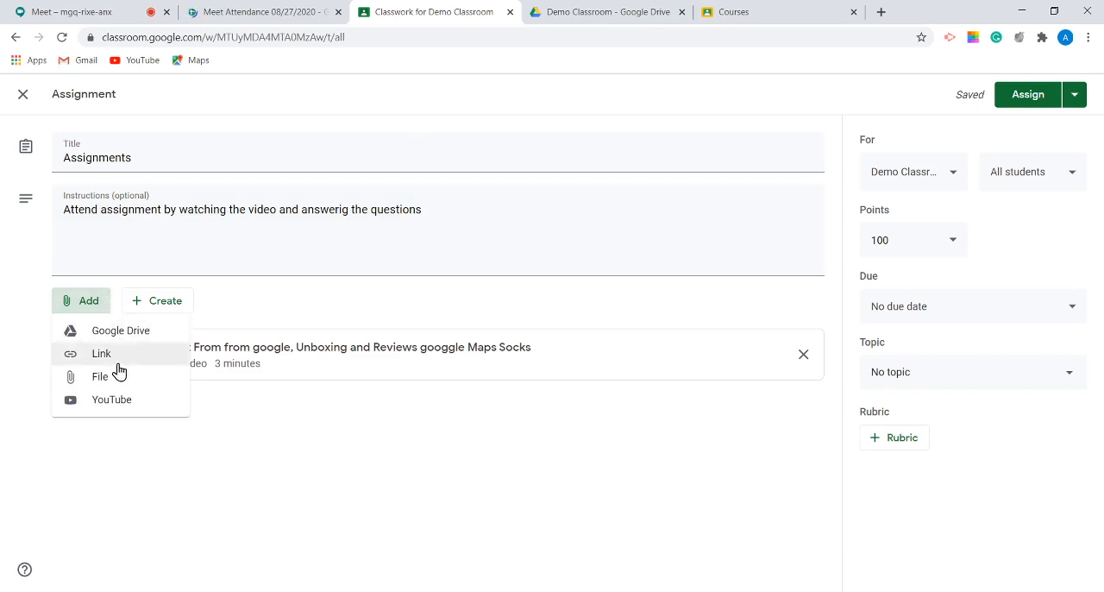
left_click(164, 310)
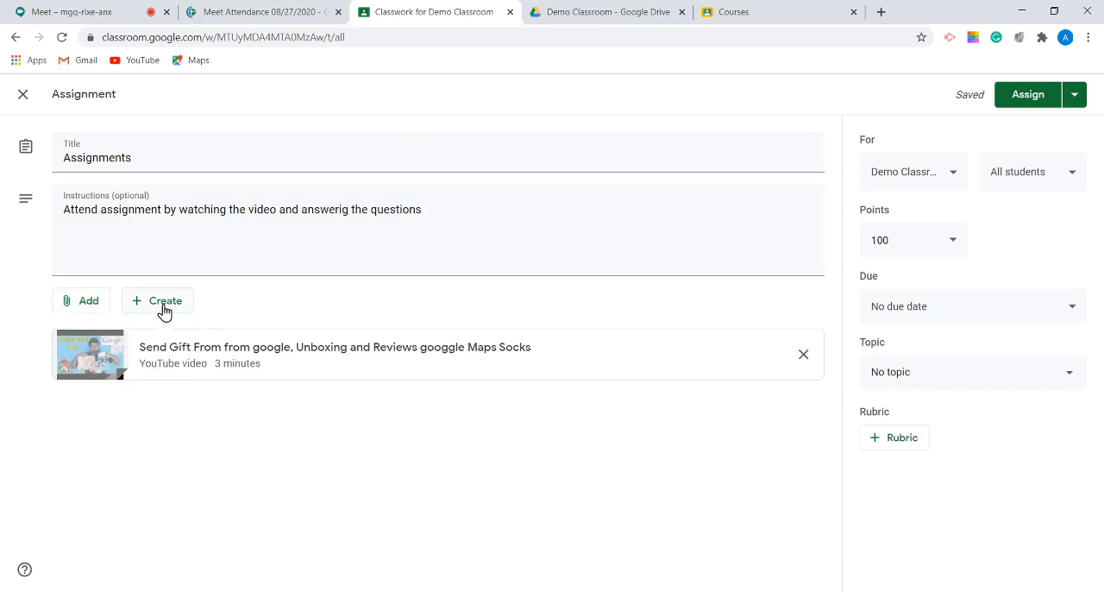
left_click(161, 310)
left_click(174, 330)
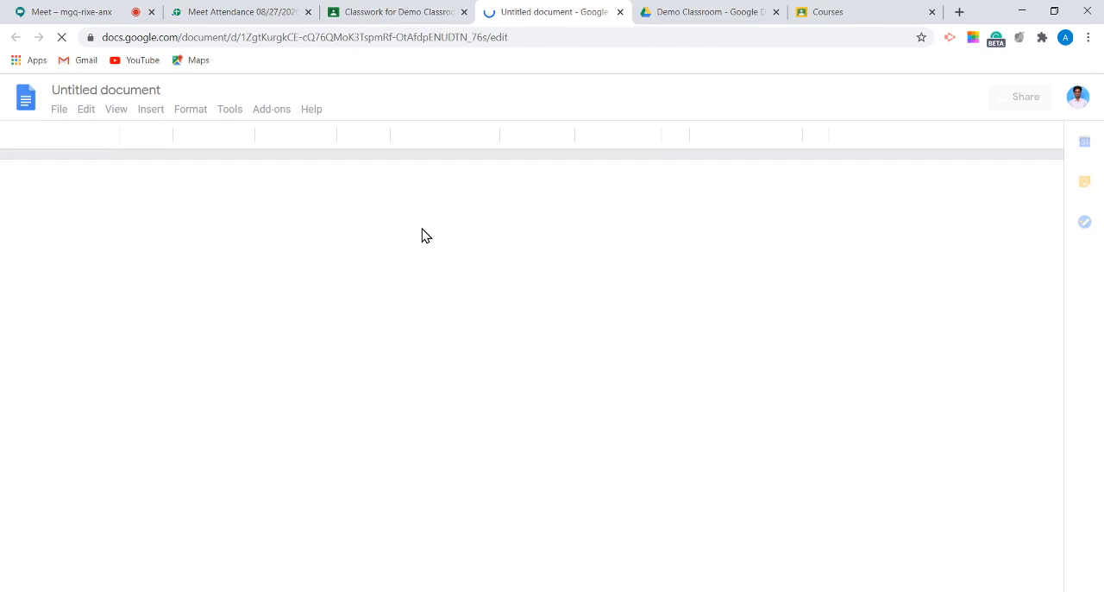
left_click(397, 12)
left_click(801, 360)
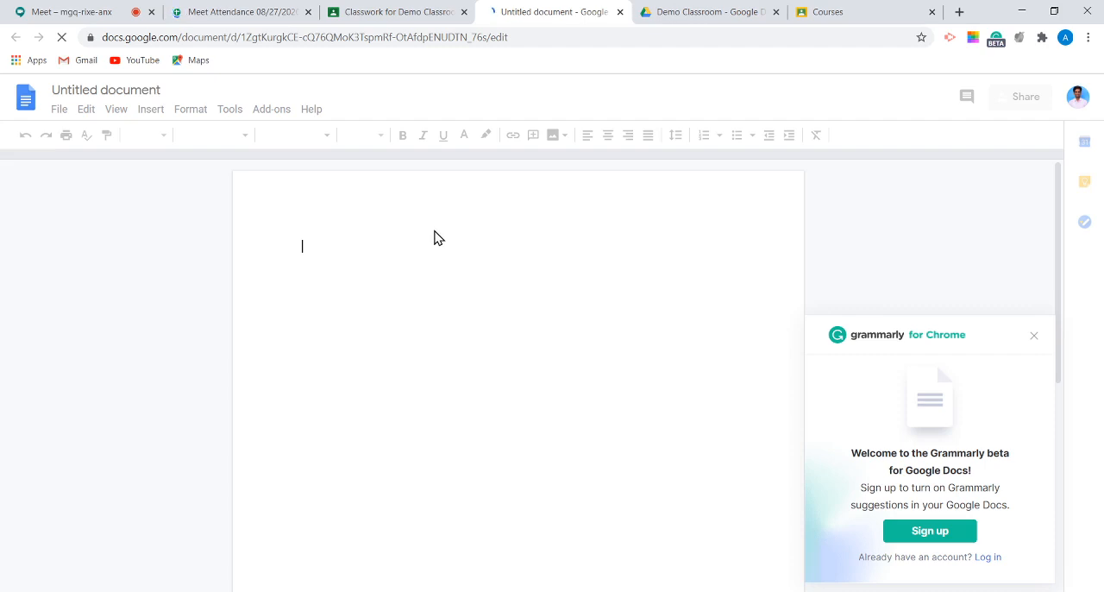
Step: Dismiss the Grammarly sign-up offer and name the new document "Assignment-1"
left_click(1035, 338)
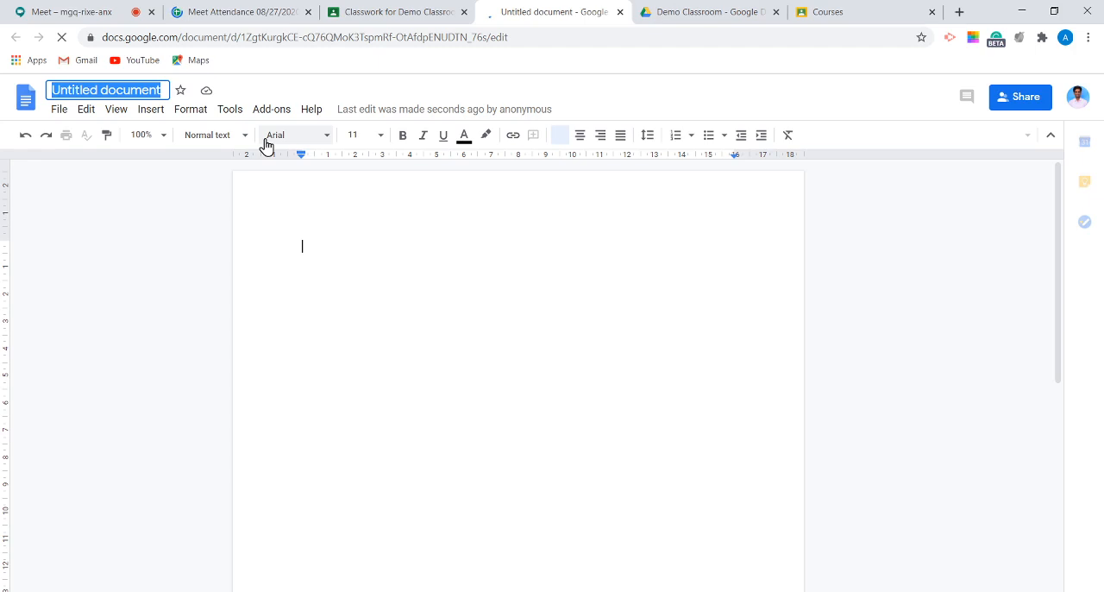
type("Ass")
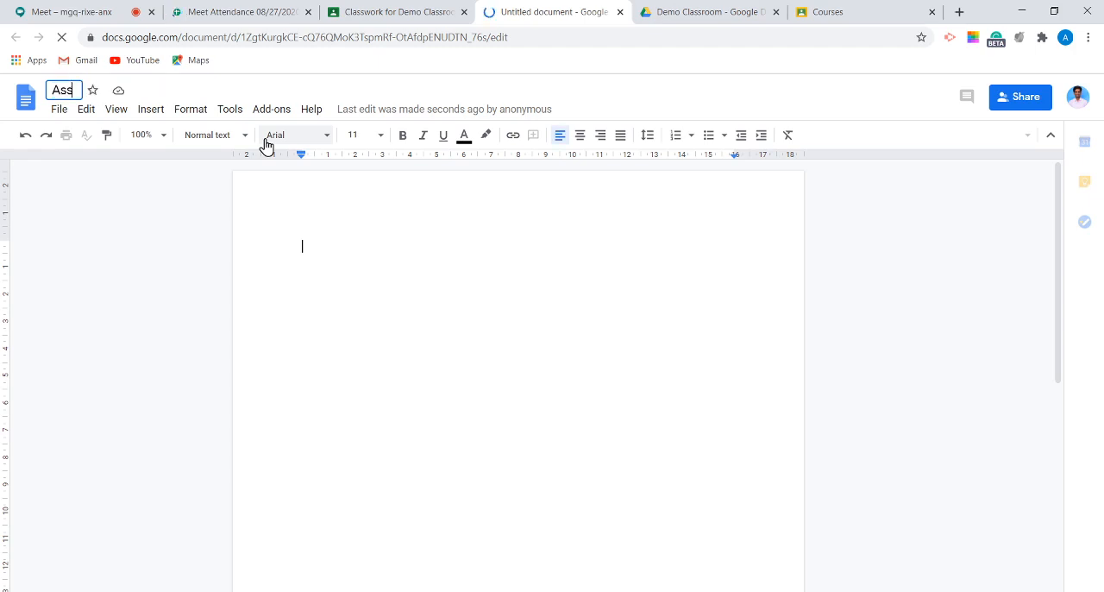
type("ignment-1")
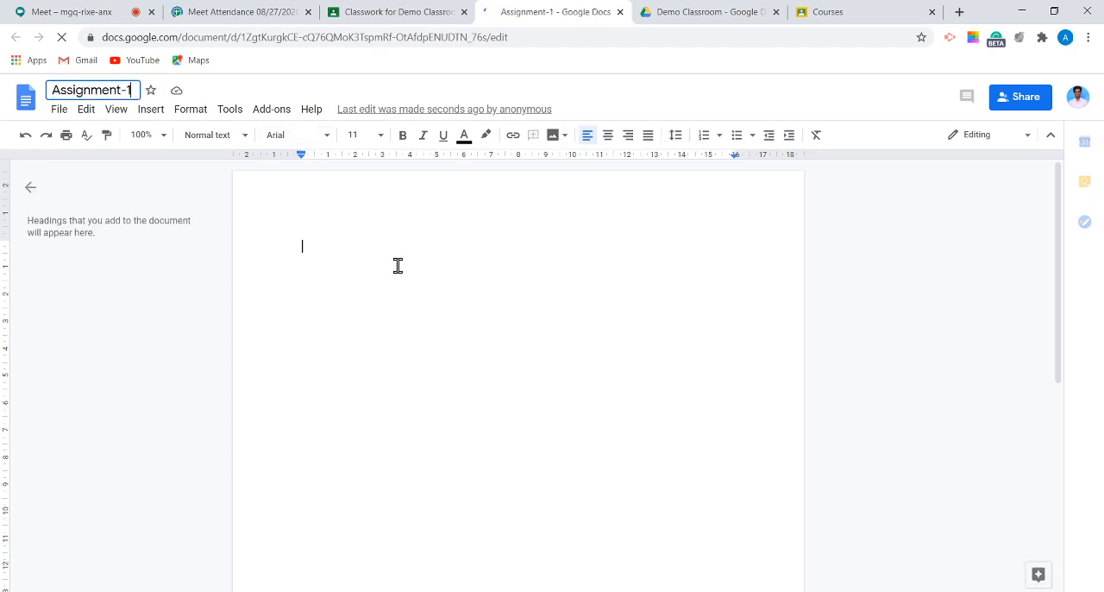
Step: Confirm the document name and write the question "What is the color of the shirt the presenter was wearing?" in the body
key("Return")
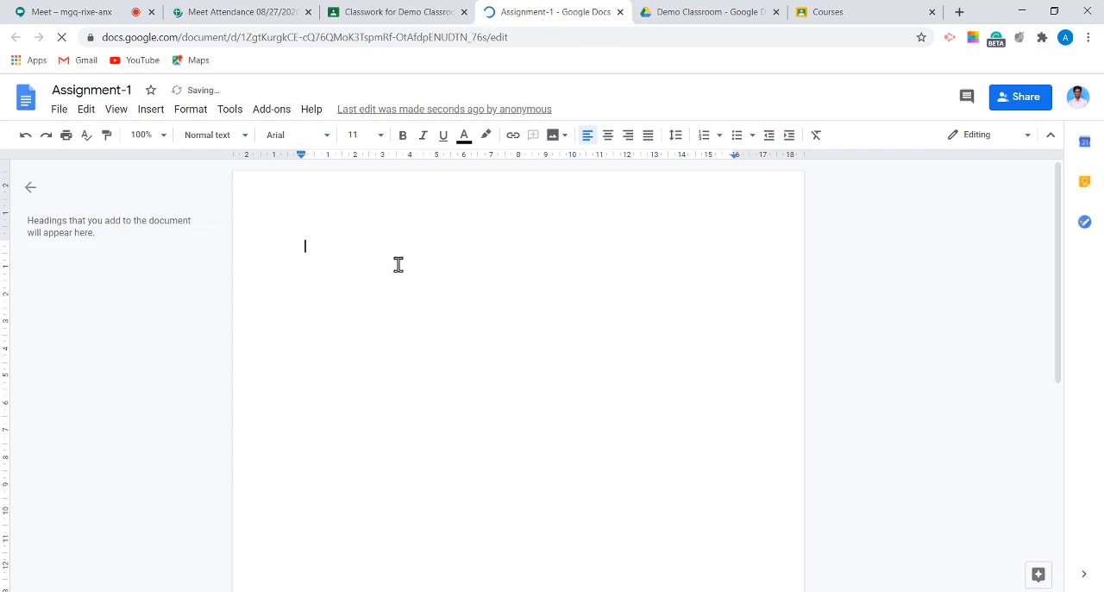
type("Wha")
type("t I")
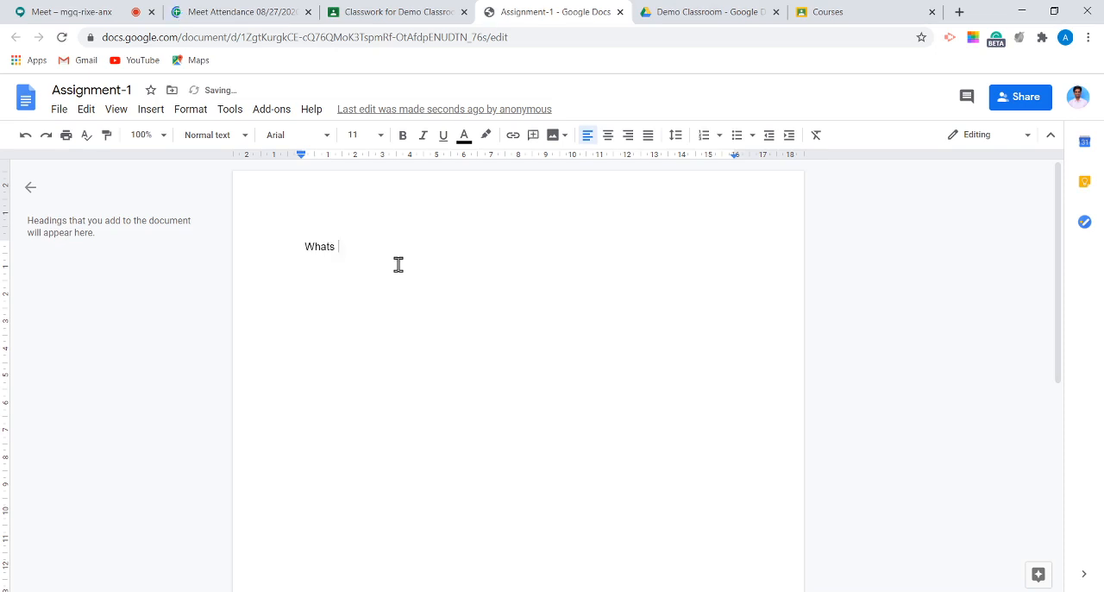
type("s the ")
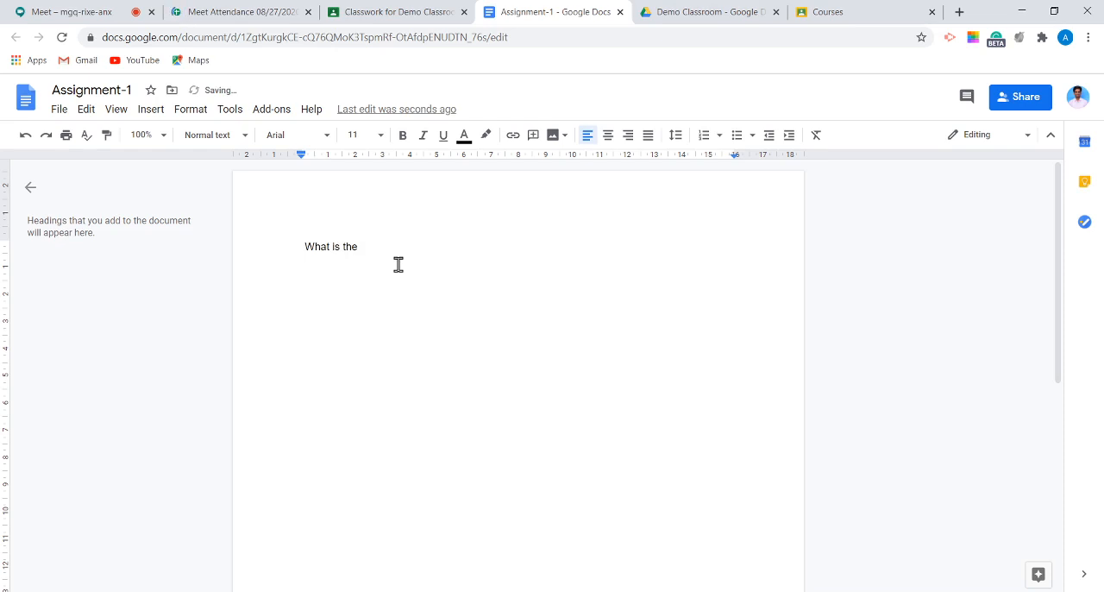
type("color of the shirt the presenter was wea")
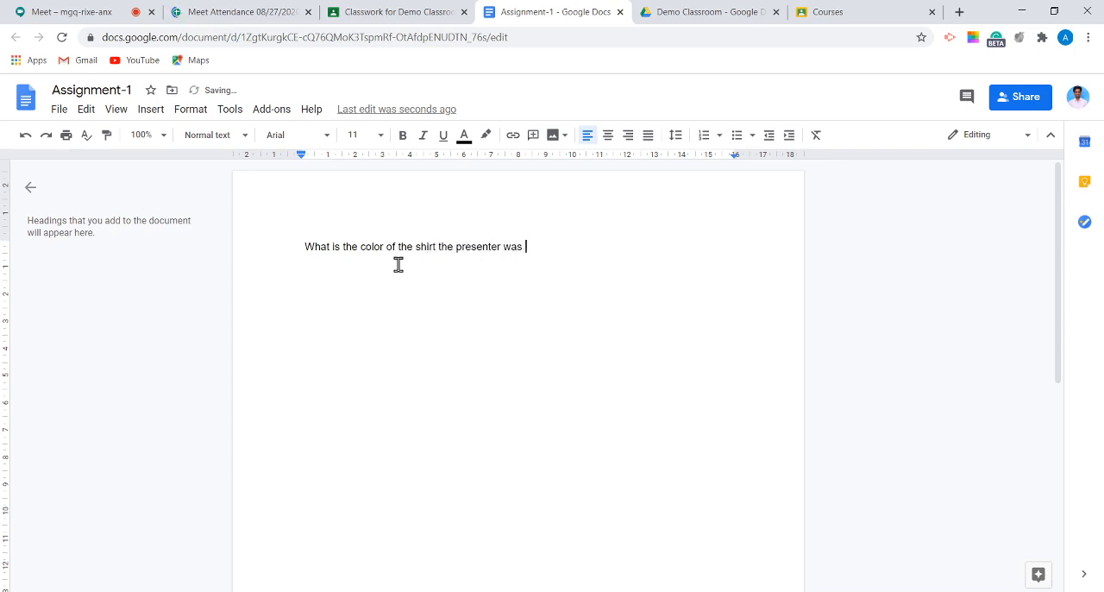
type("ring?")
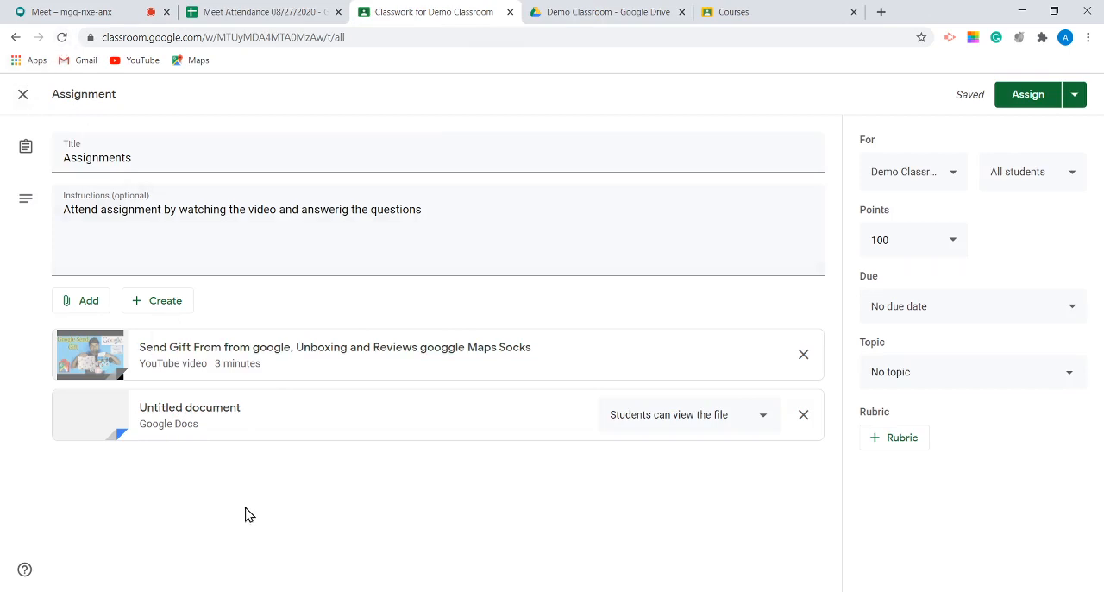
Step: Reopen the attached document from the assignment, review its question, and close it to return to the assignment
left_click(234, 429)
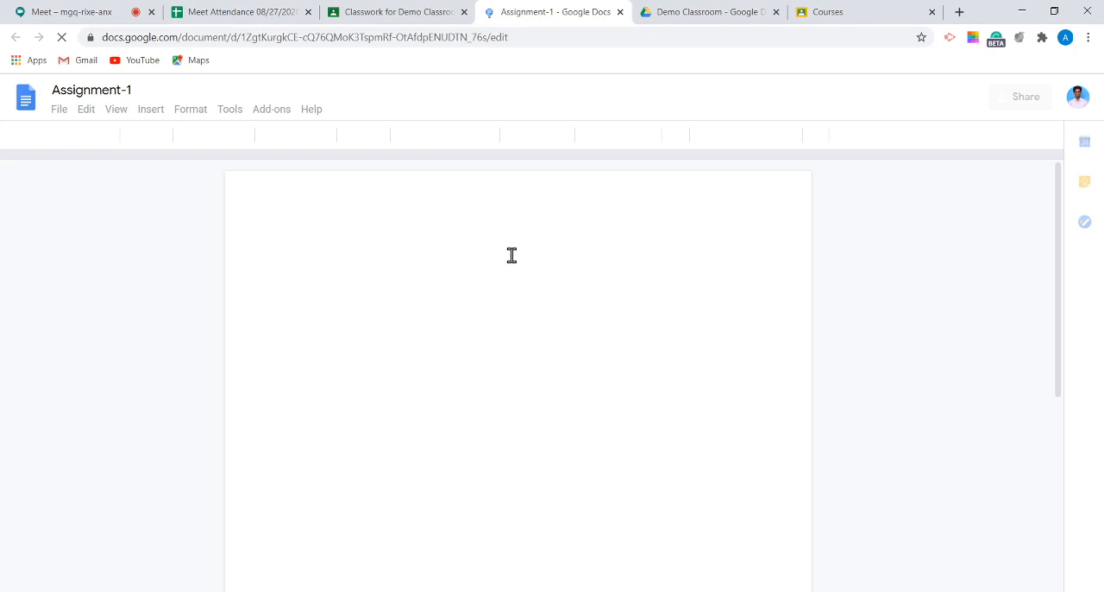
left_click_drag(304, 247, 535, 247)
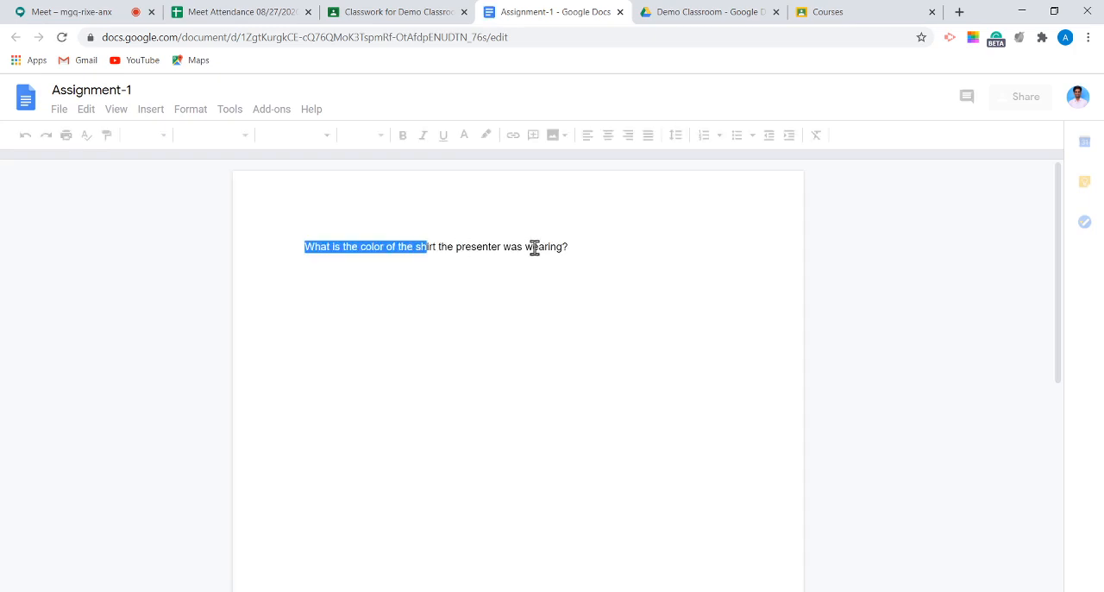
left_click(259, 235)
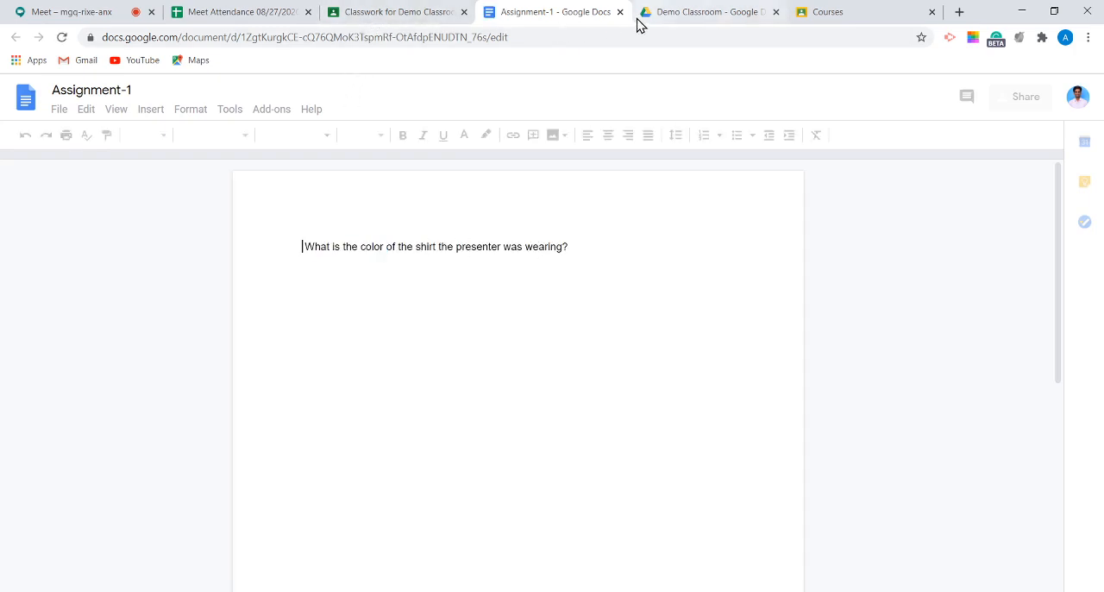
key("ctrl+w")
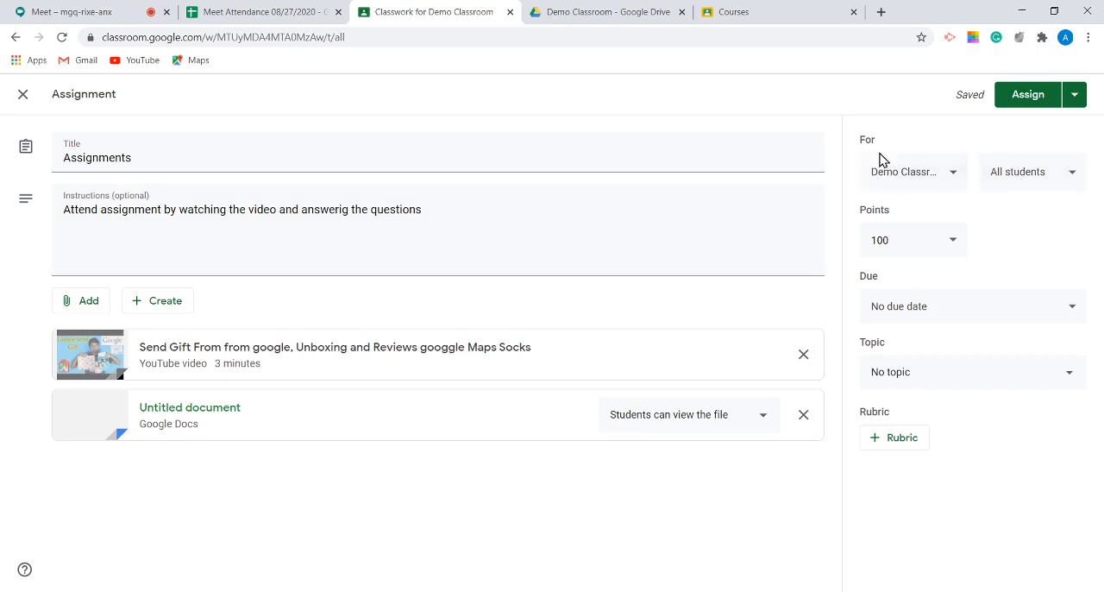
Step: Review the assignment's class, student and points options without changing any of them
left_click(956, 175)
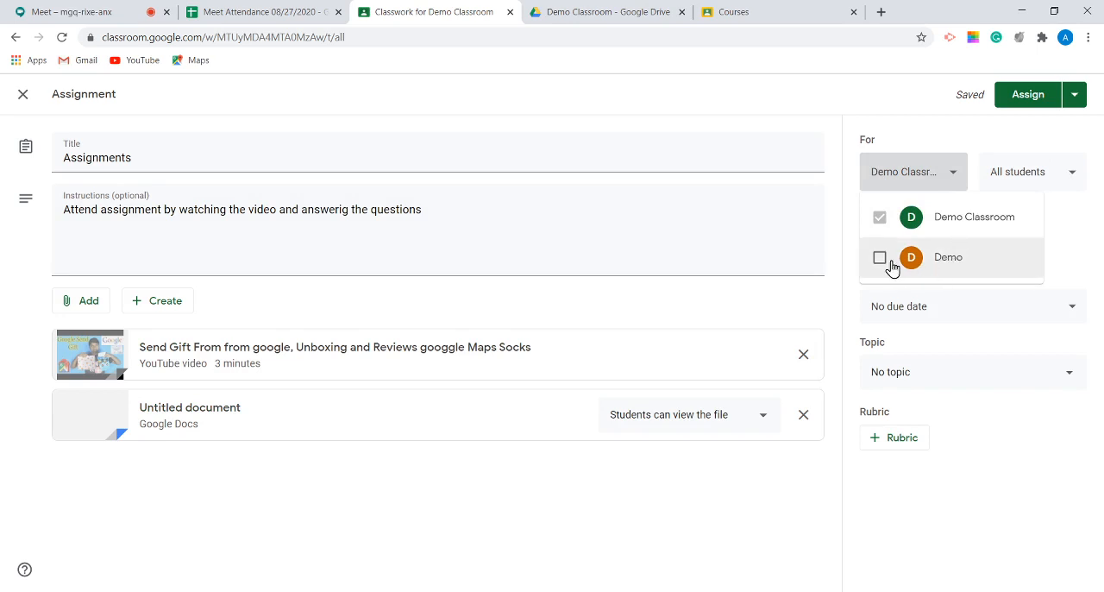
left_click(1060, 250)
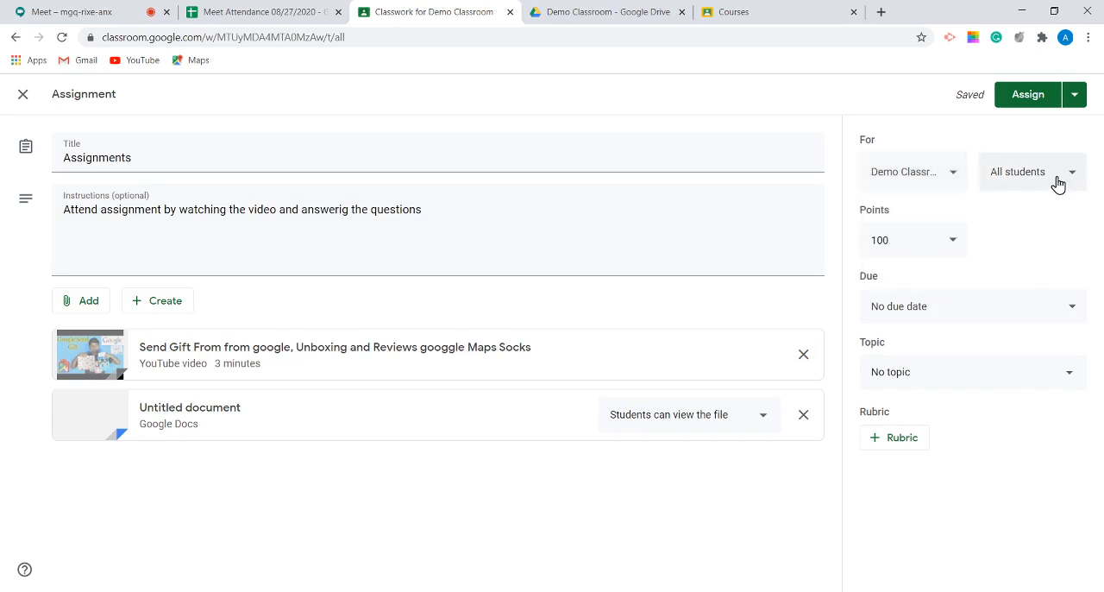
left_click(1064, 181)
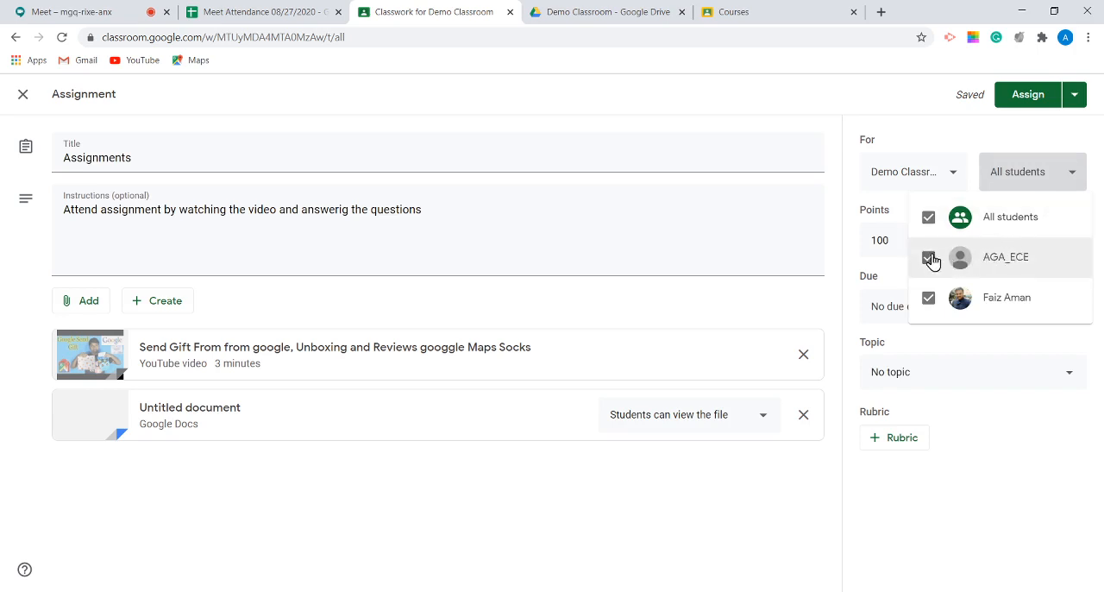
left_click(1048, 349)
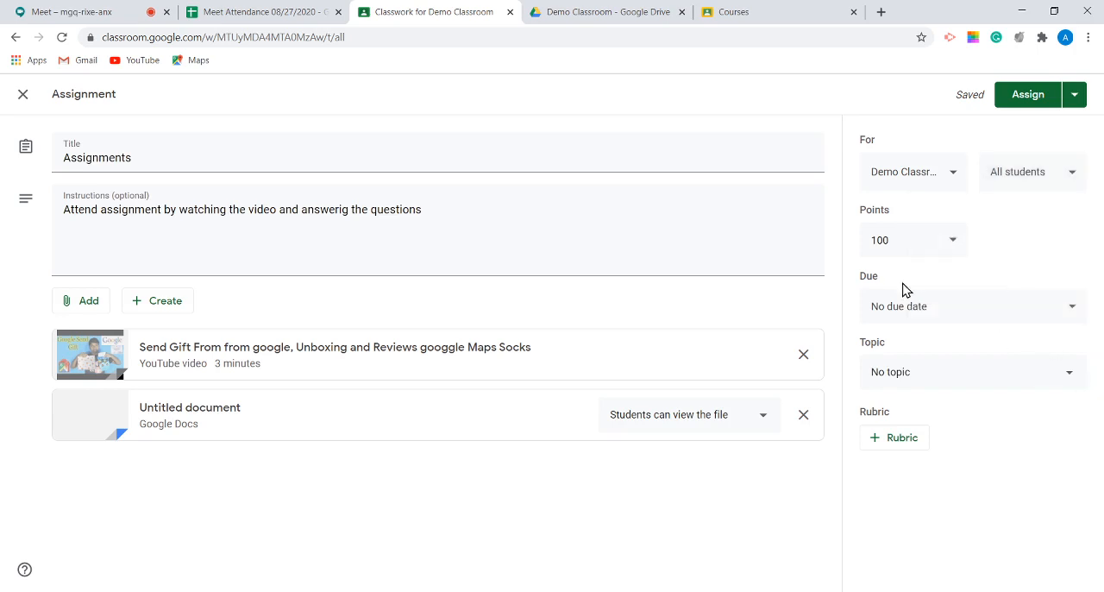
left_click(954, 244)
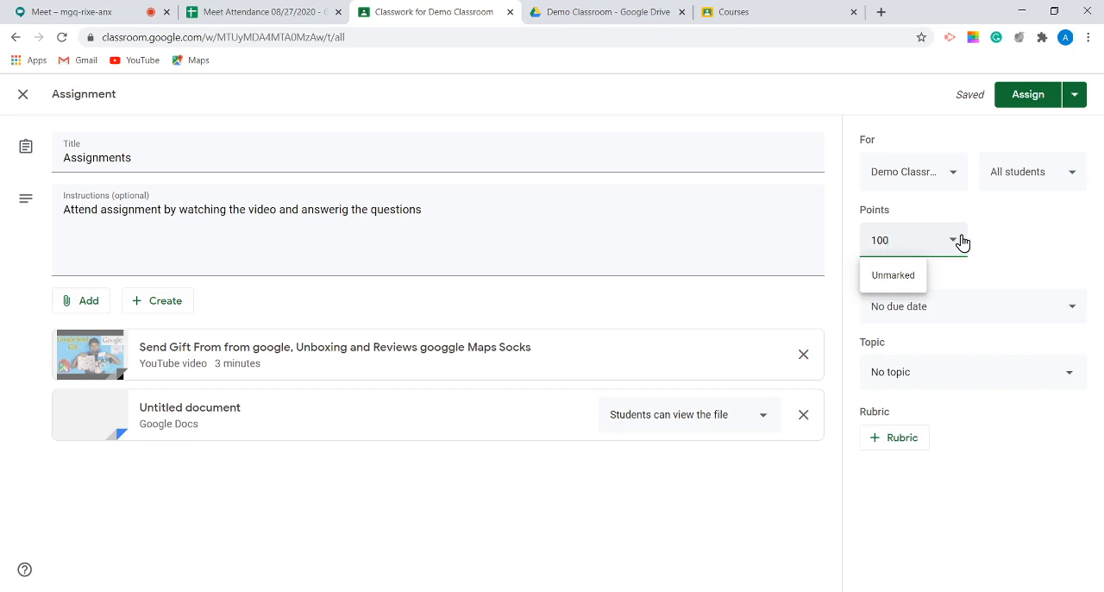
left_click(1035, 252)
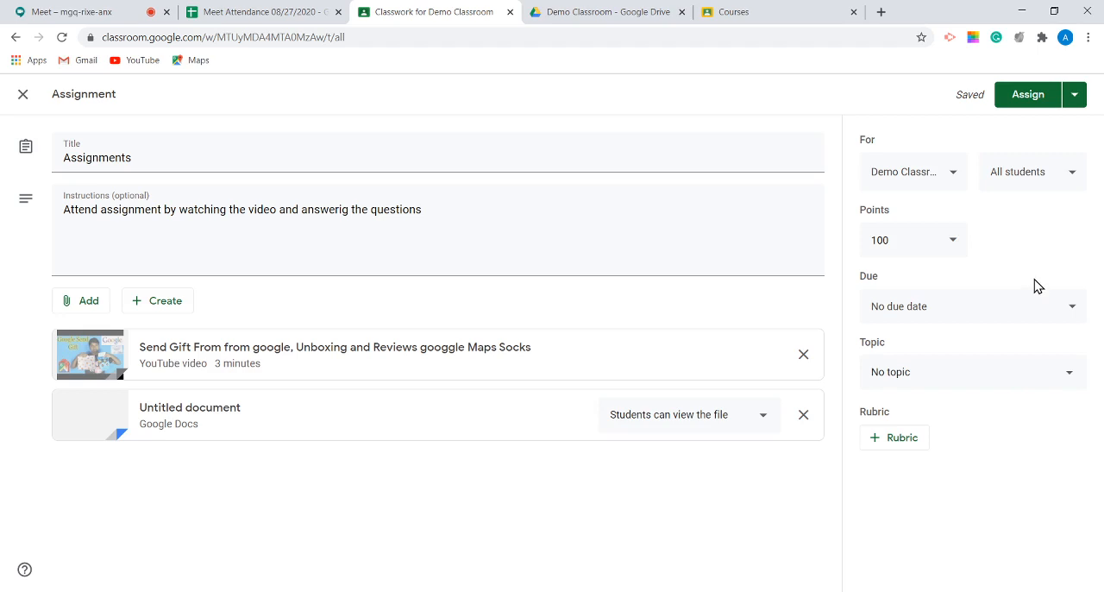
Step: Set the assignment's due date to 28 Aug 2020 and its due time to 18:00
left_click(1034, 307)
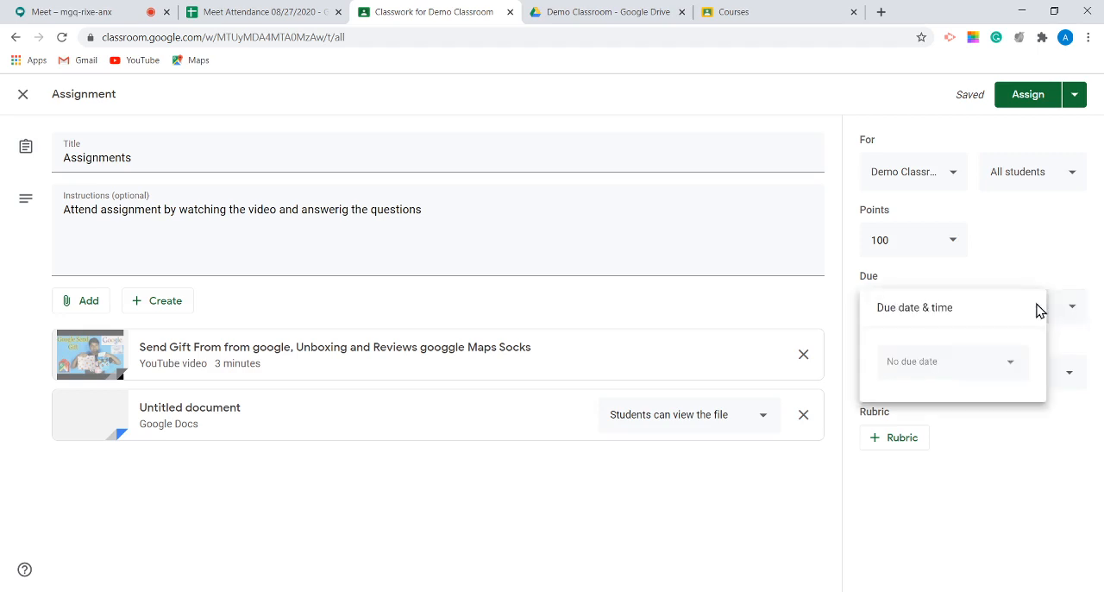
left_click(1009, 369)
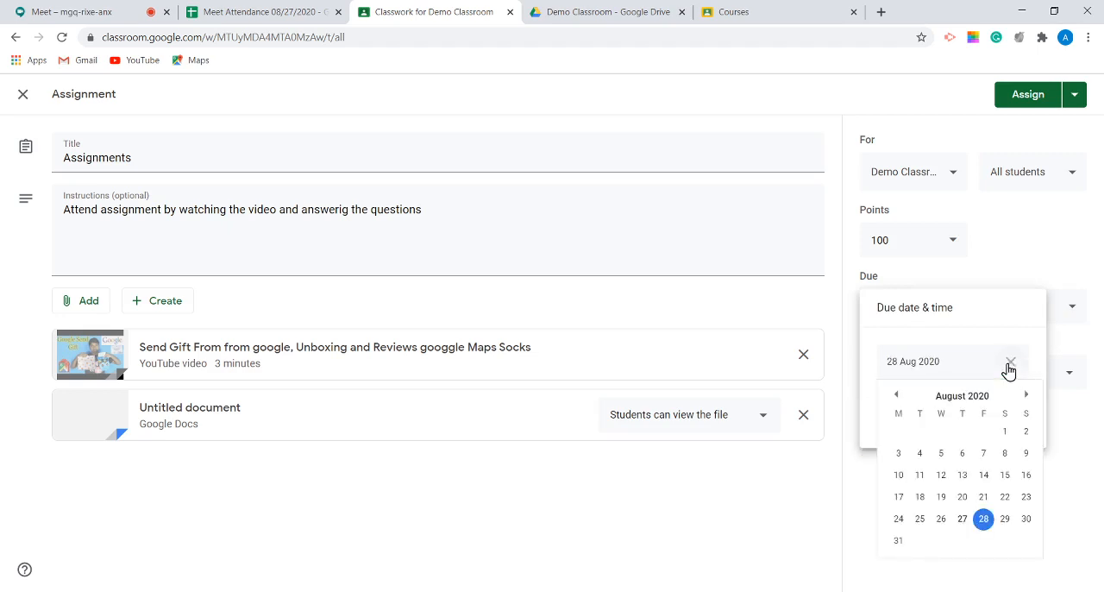
left_click(984, 520)
left_click(953, 413)
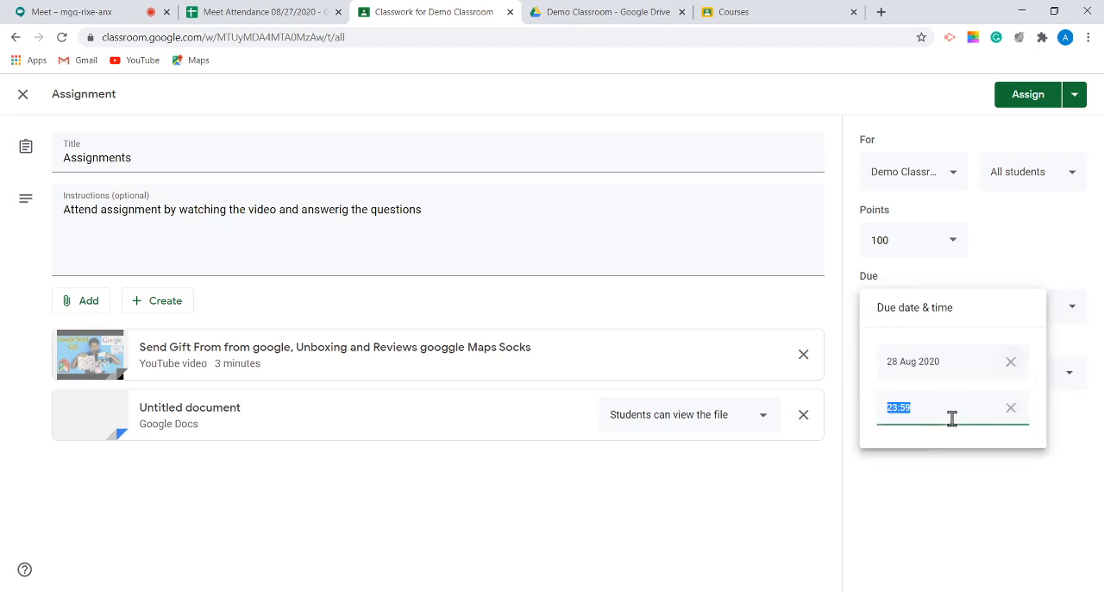
left_click(930, 406)
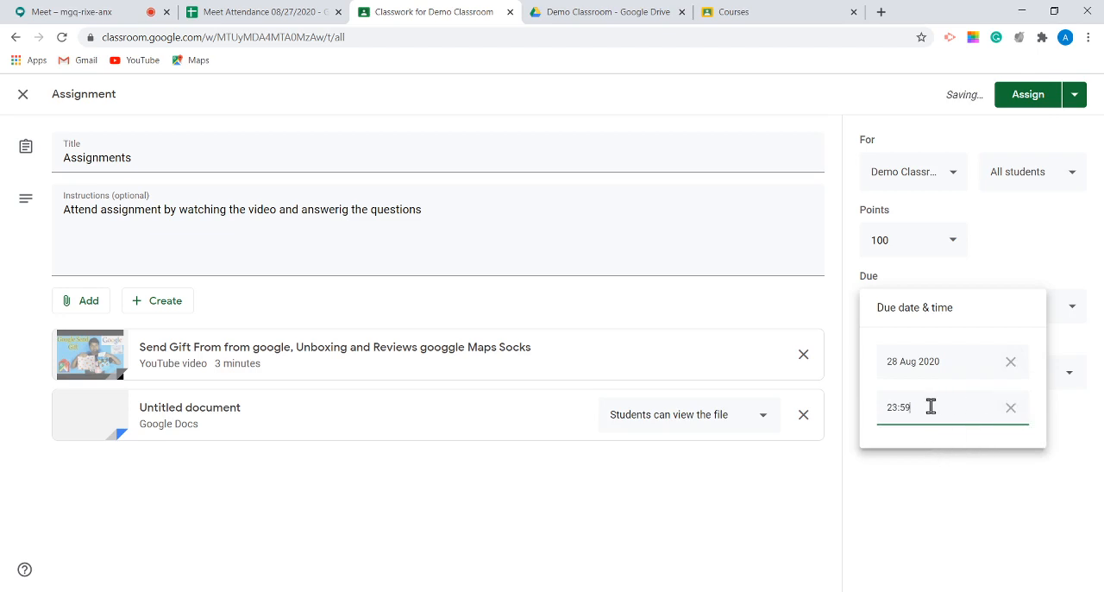
key("BackSpace")
key("BackSpace")
key("BackSpace")
key("BackSpace")
key("BackSpace")
type(":")
key("BackSpace")
type("18:00")
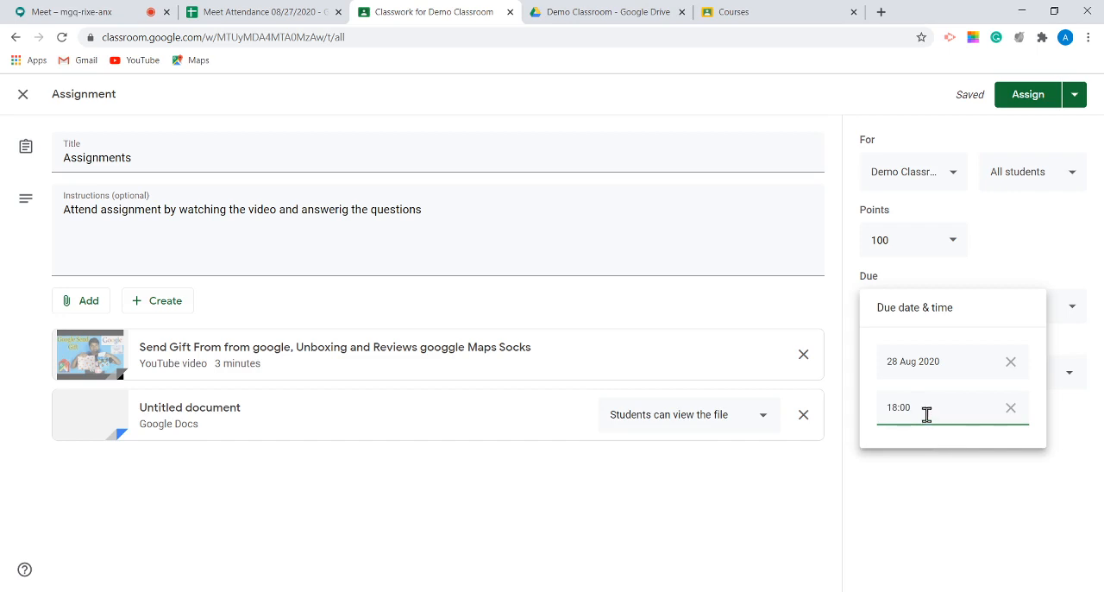
left_click(953, 486)
Step: Change the assignment's due date to 27 Aug 2020 and file the assignment under the topic Module-1
left_click(992, 319)
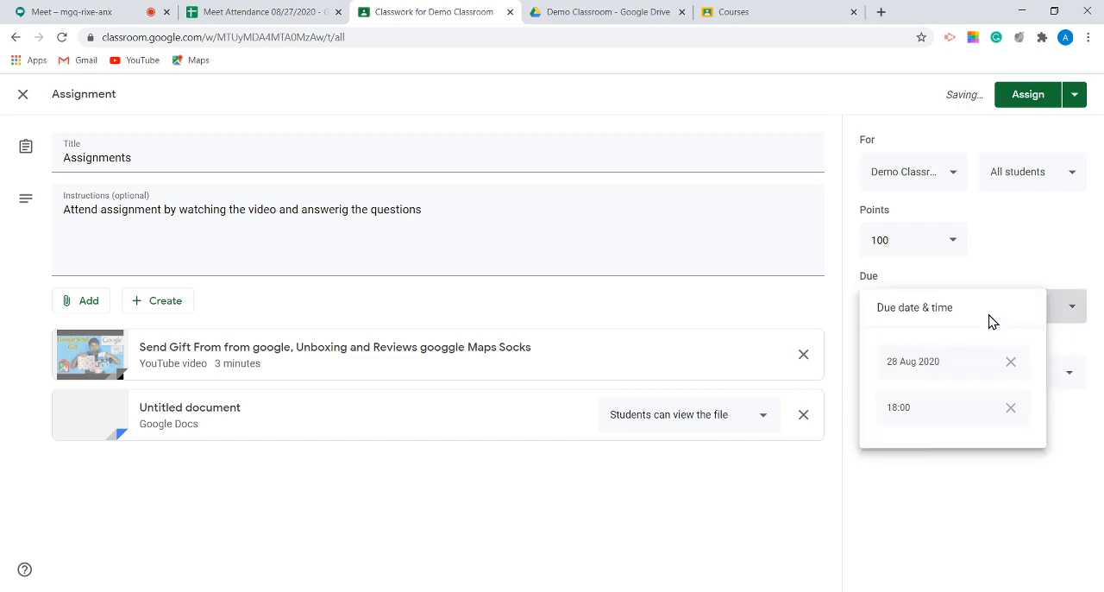
left_click(980, 366)
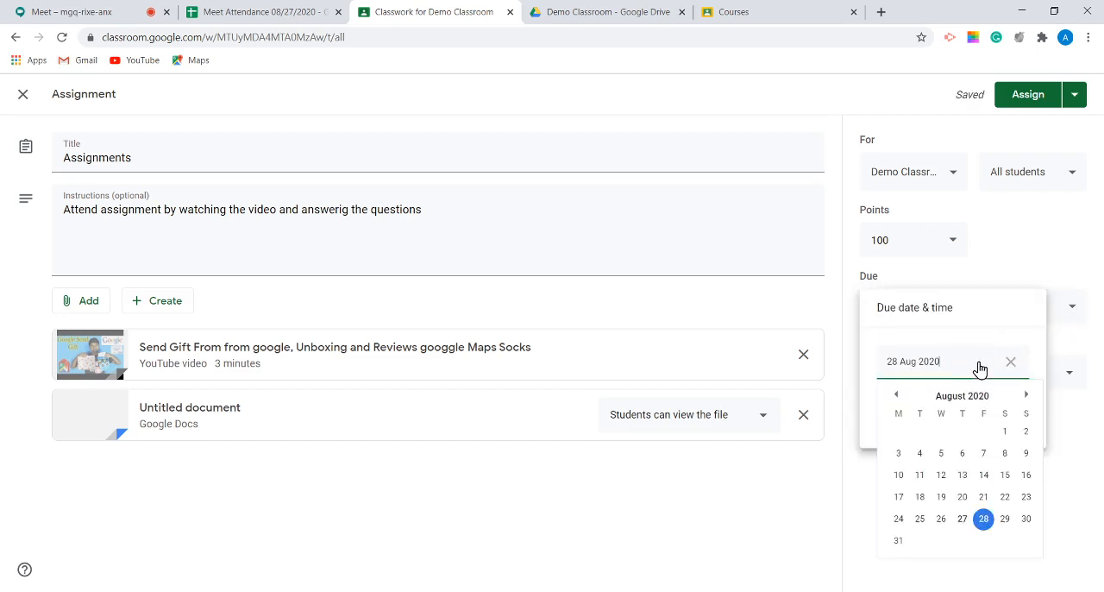
left_click(961, 518)
left_click(971, 496)
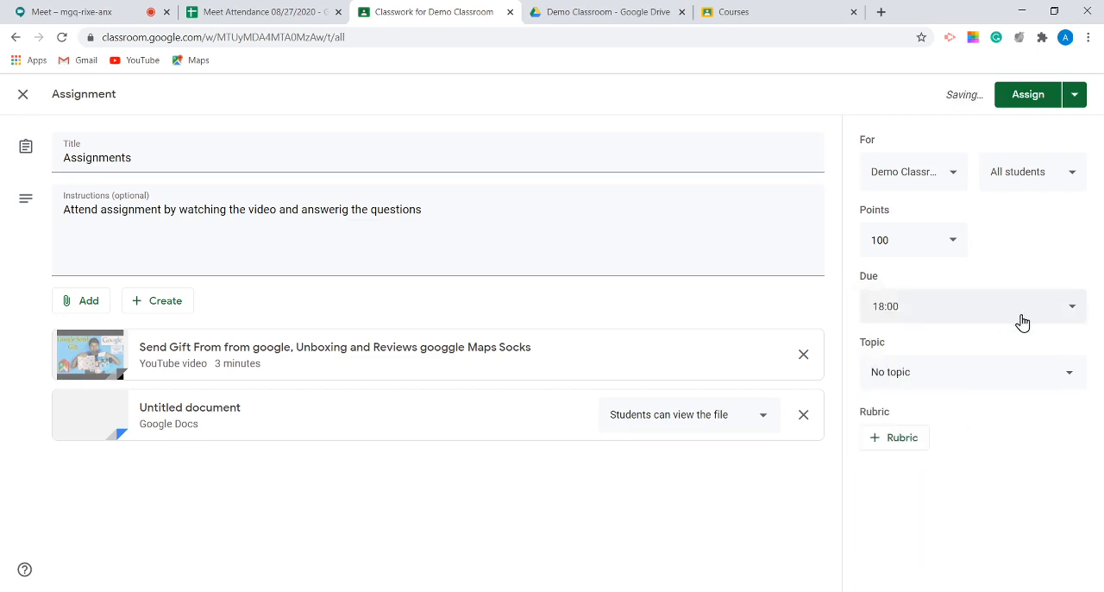
left_click(936, 381)
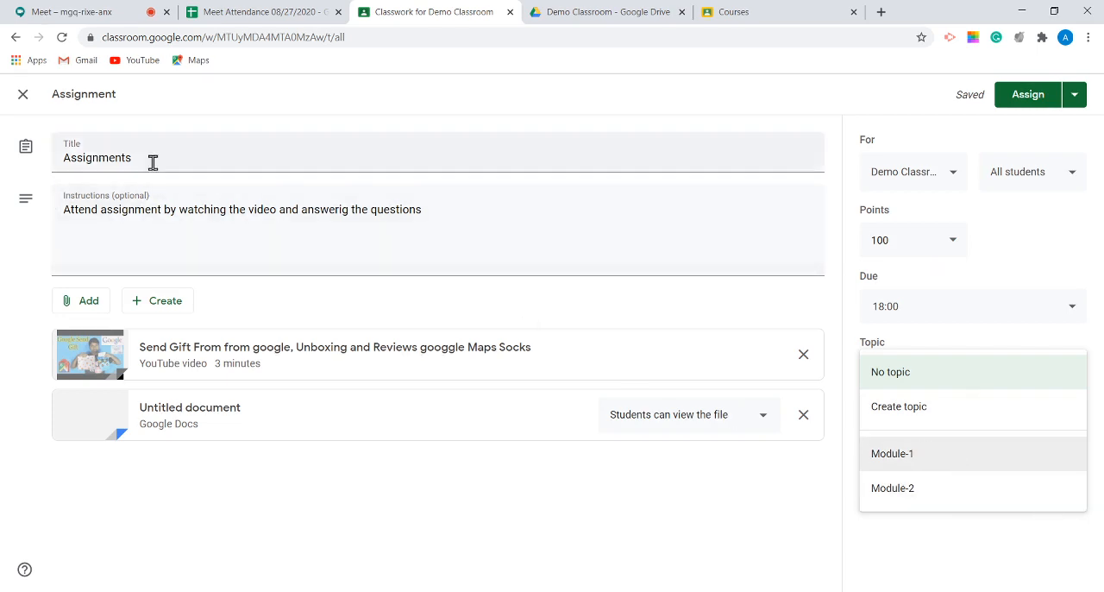
left_click(961, 464)
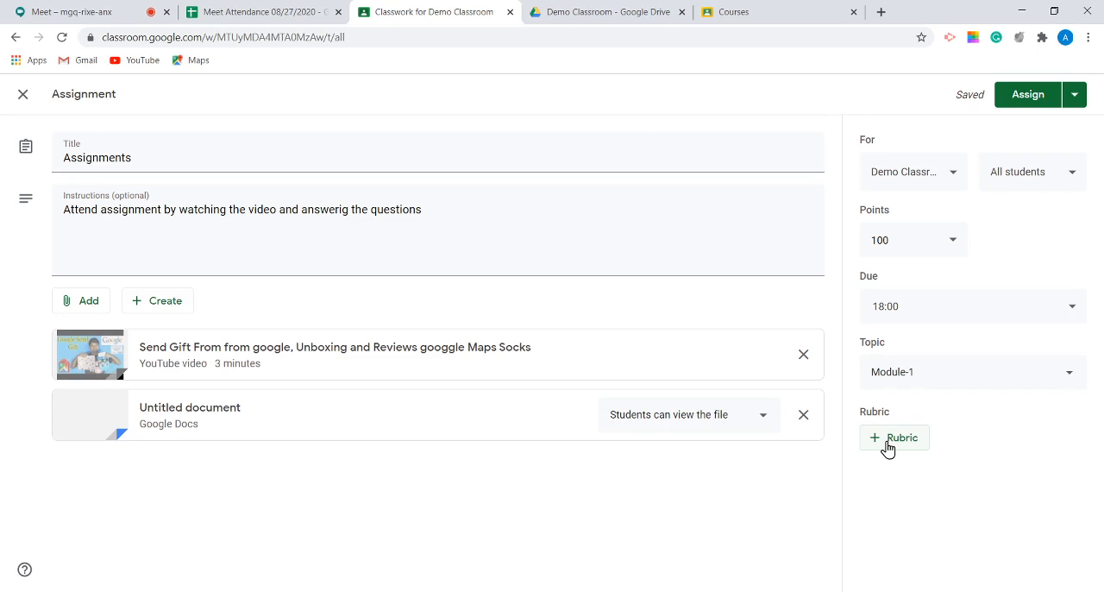
Step: Create a new rubric for the assignment and title its first criterion "Attending the assignment"
left_click(888, 441)
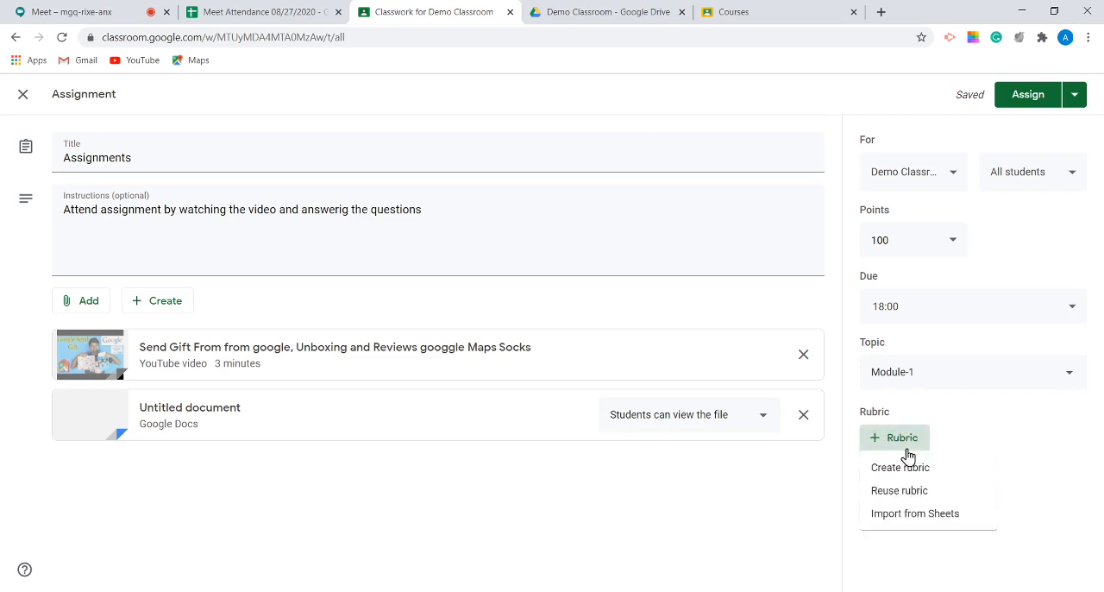
left_click(993, 465)
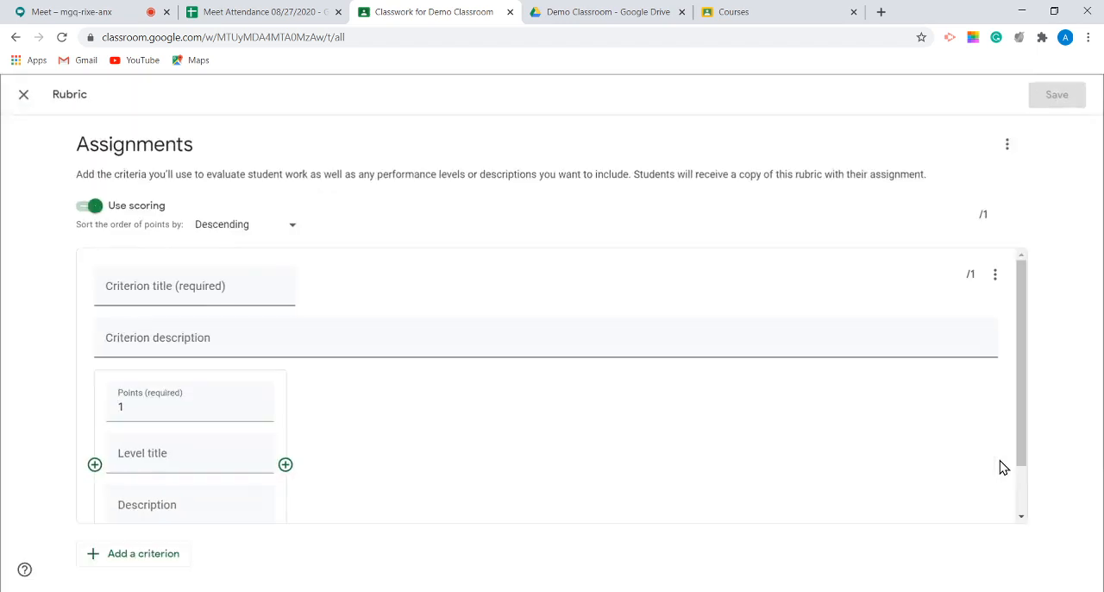
left_click(177, 290)
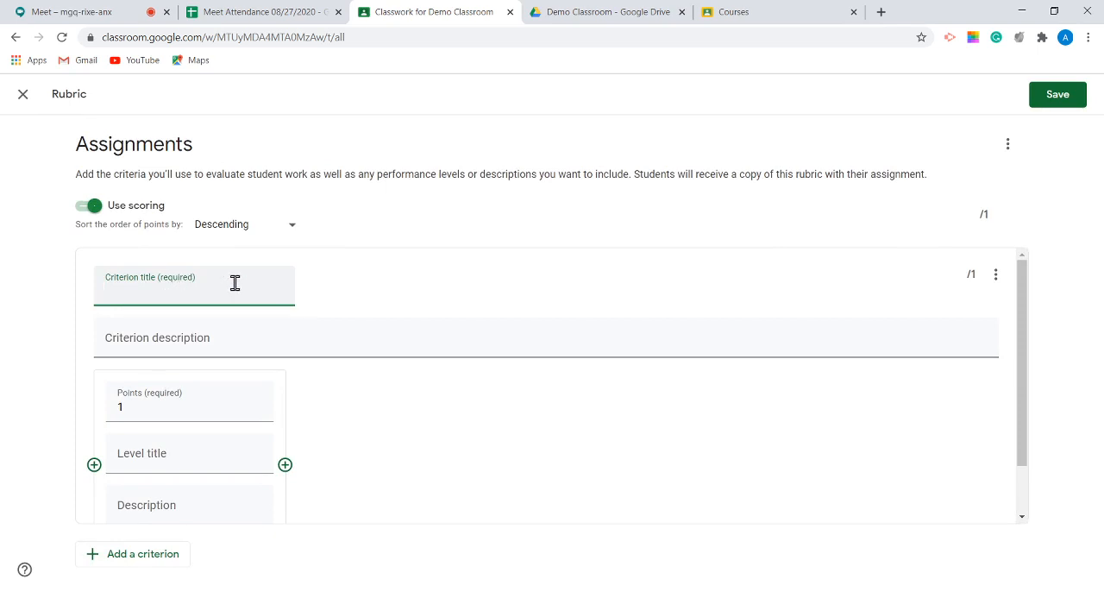
type("Attending the assign")
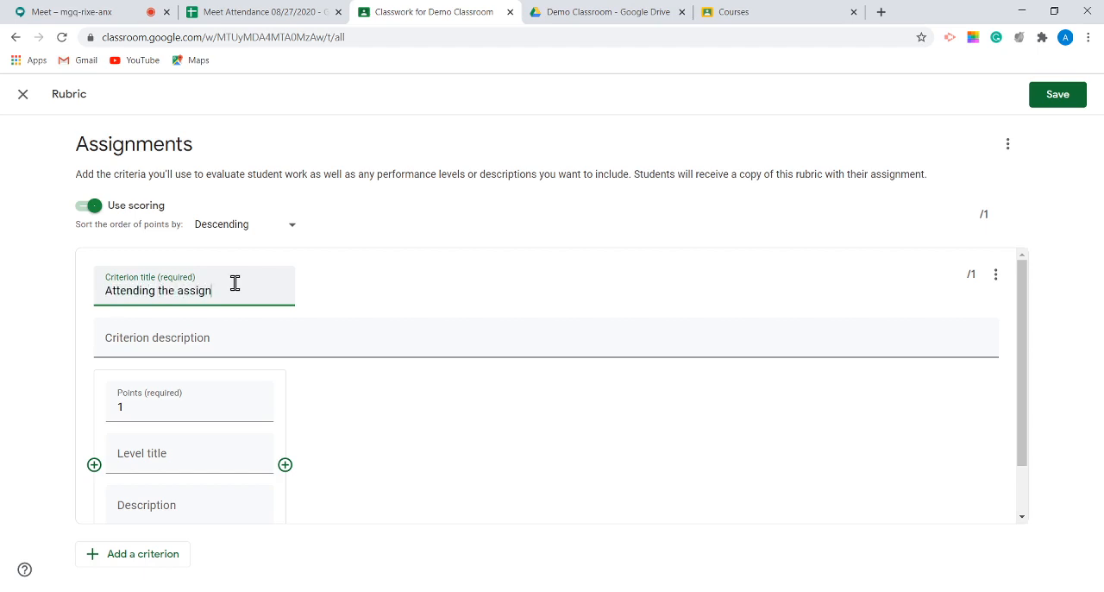
type("ment")
Step: Leave the first criterion's description empty and set its level to 5 points
left_click(177, 337)
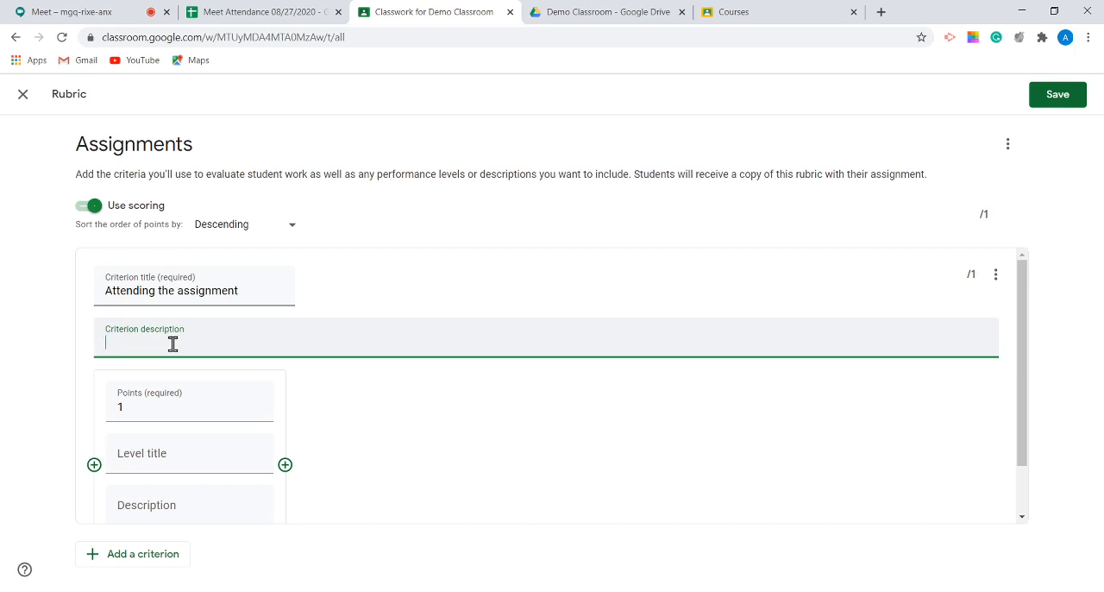
scroll(217, 353, "down", 1)
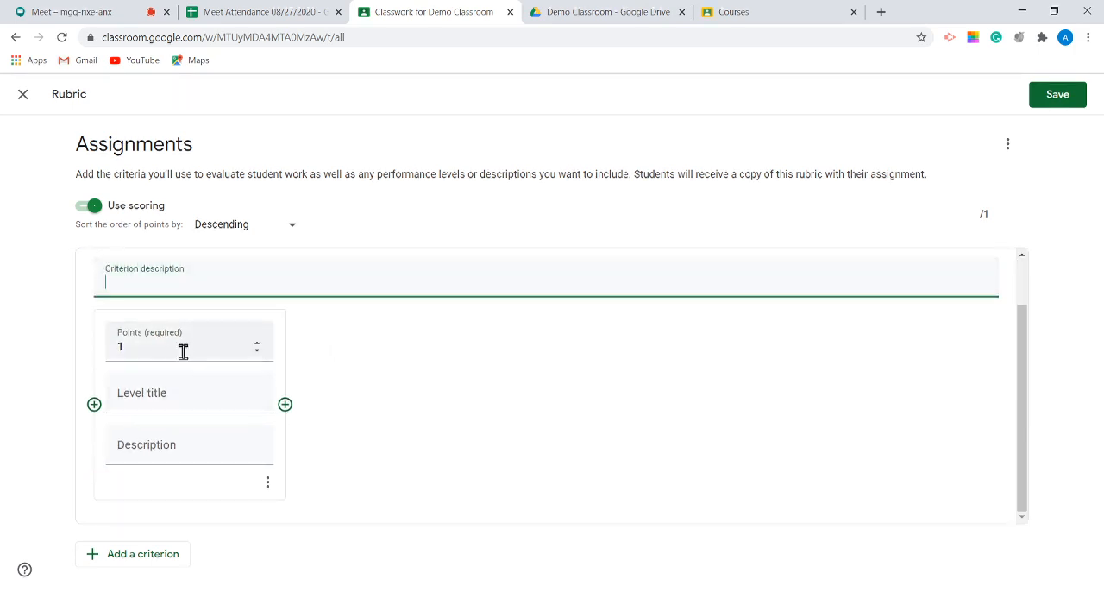
scroll(259, 371, "up", 1)
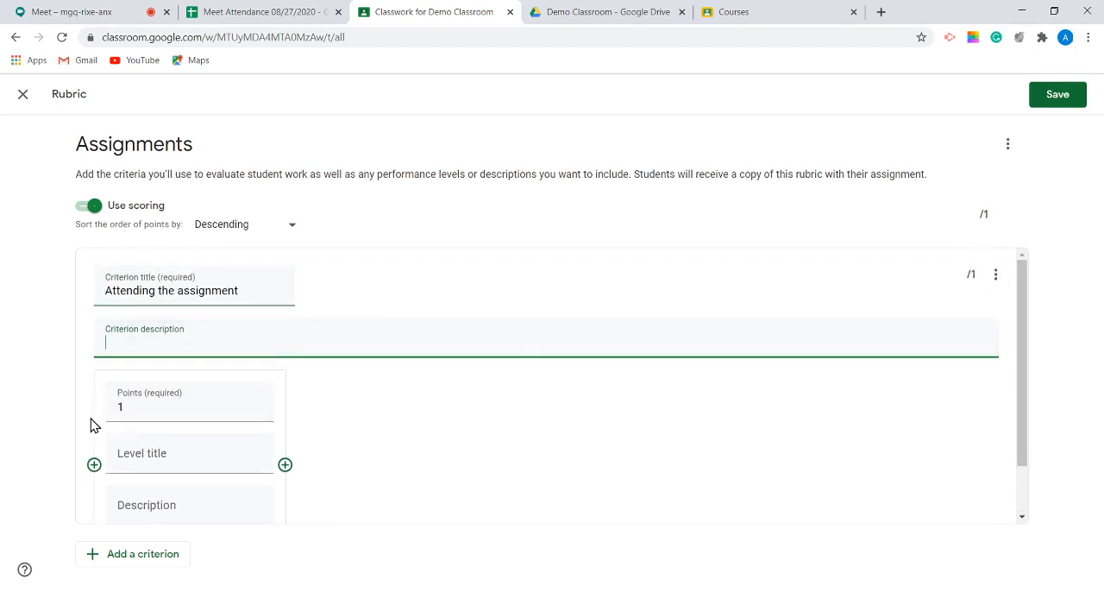
key("Tab")
type("5")
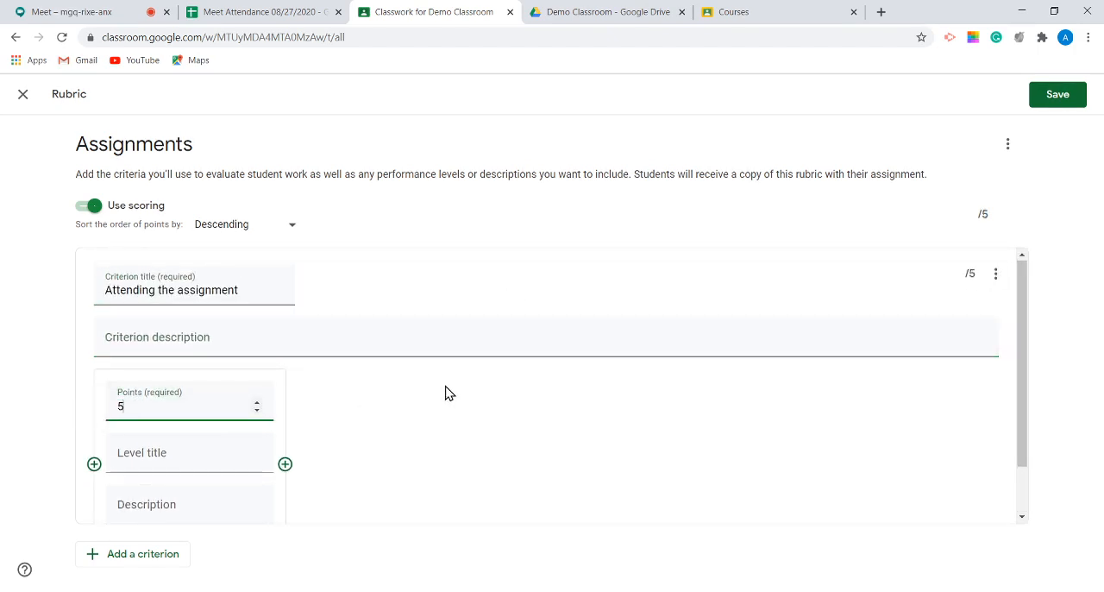
left_click(529, 428)
Step: Add a second criterion to the rubric and title it "Completion"
scroll(457, 478, "down", 1)
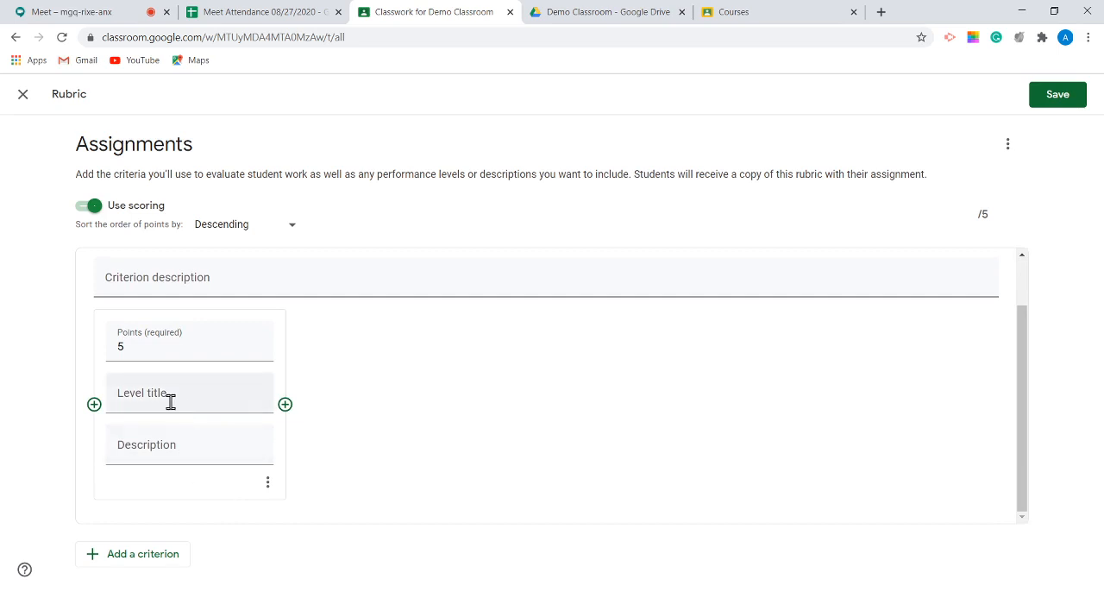
left_click(118, 559)
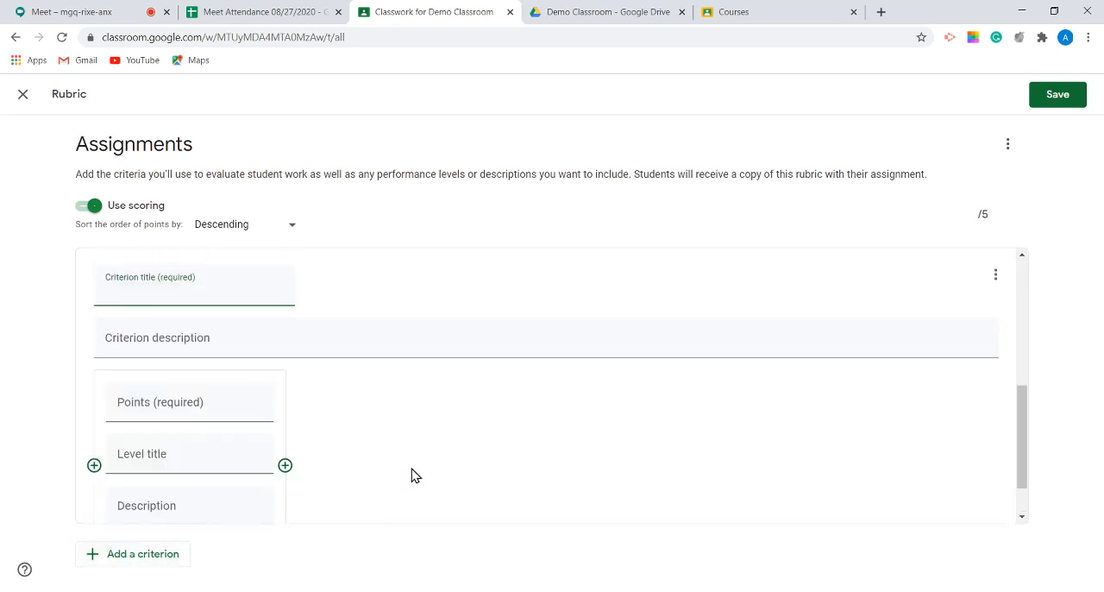
left_click(170, 337)
left_click(125, 269)
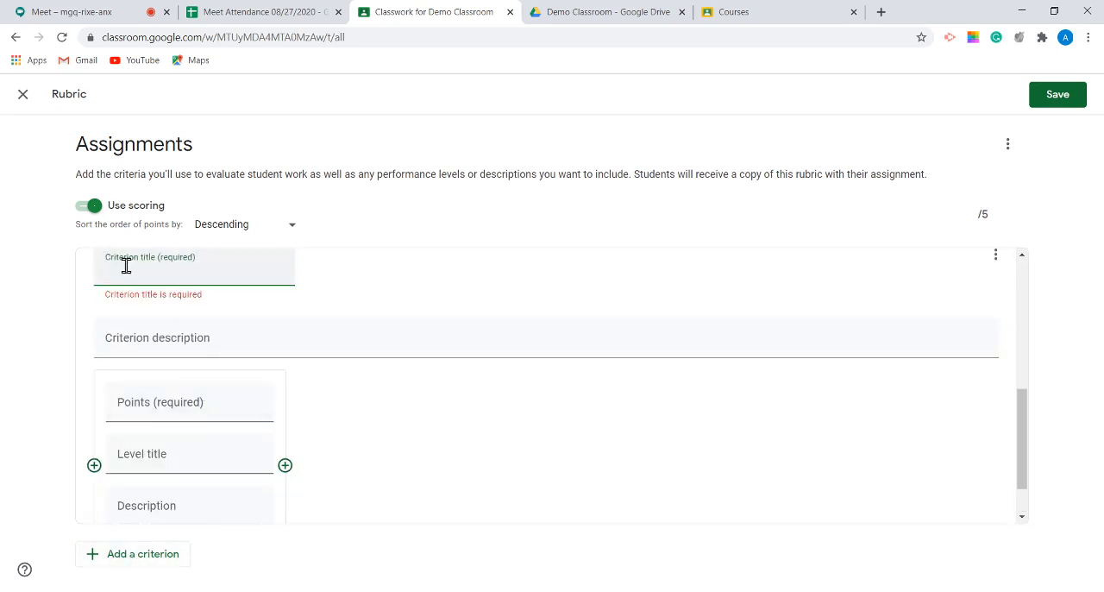
type("Completion")
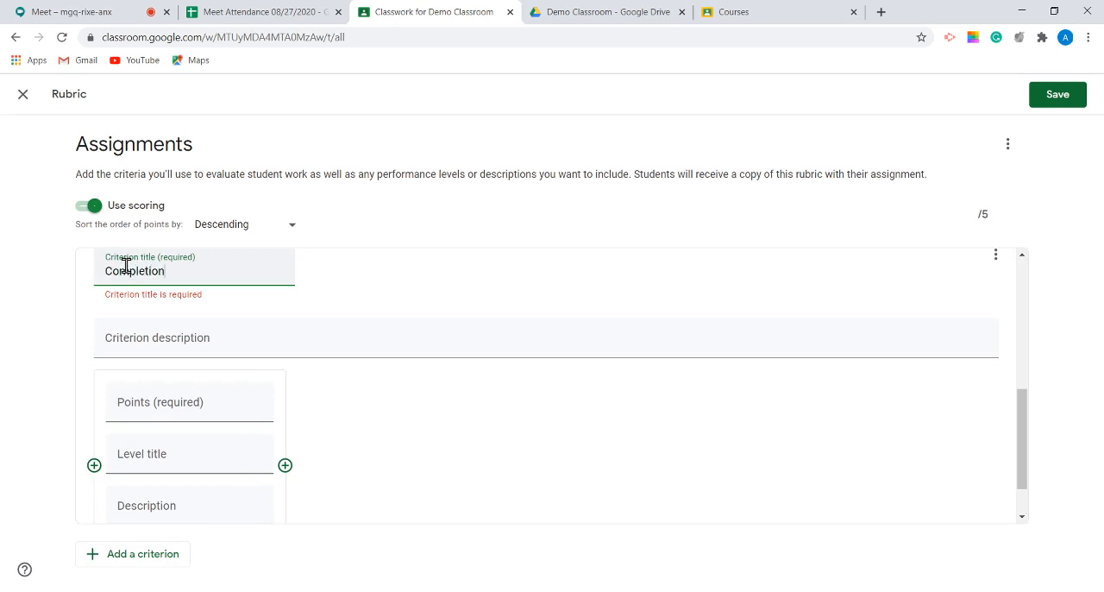
left_click(538, 411)
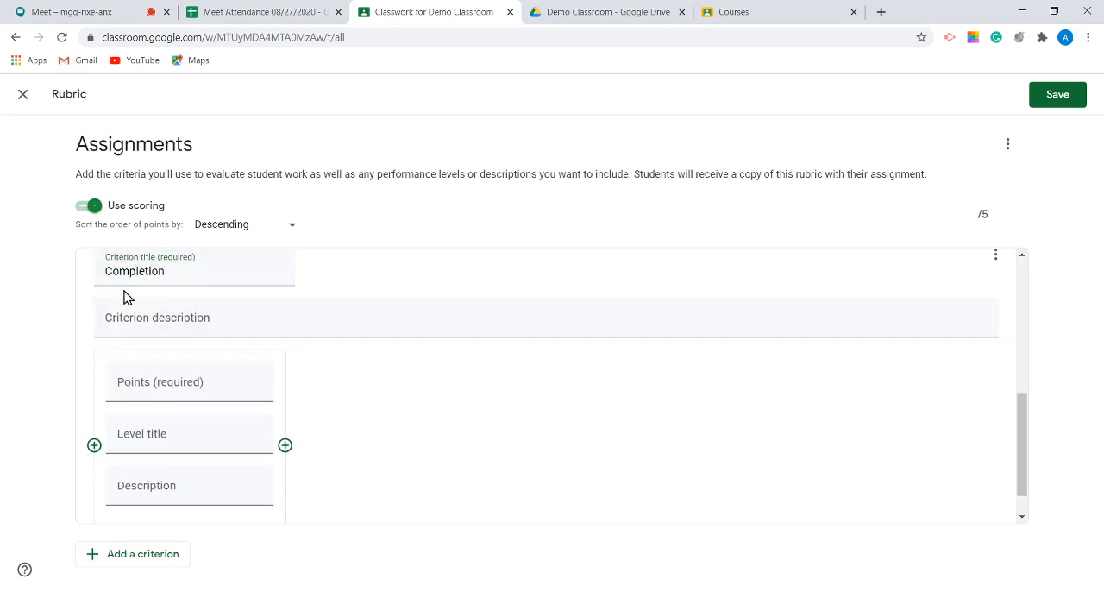
Step: Set the level of the "Completion" criterion to 5 points
scroll(146, 399, "up", 1)
left_click(150, 450)
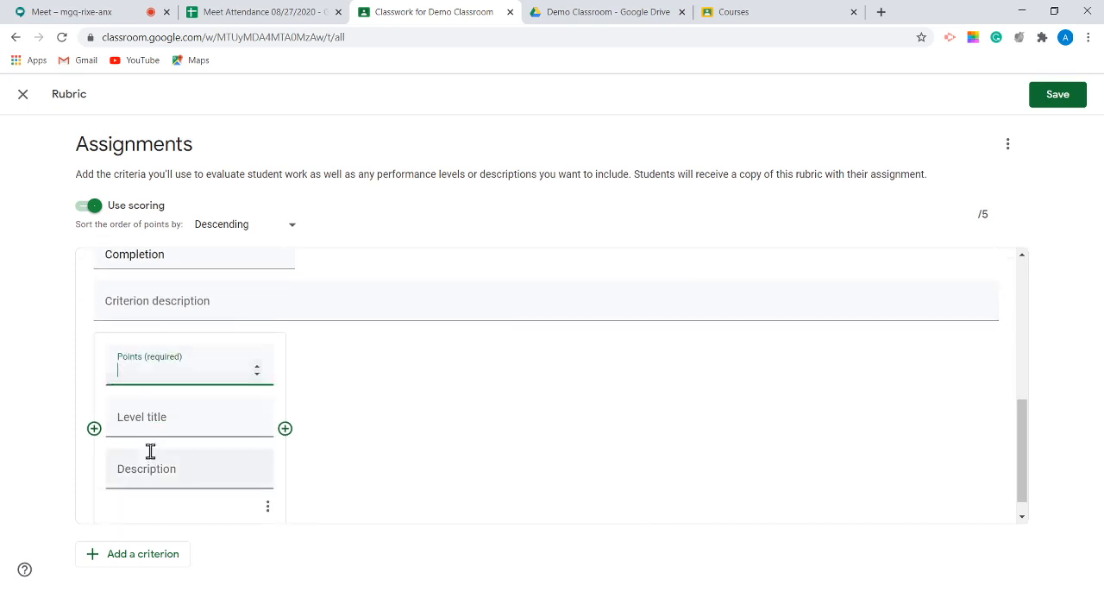
type("5")
left_click(548, 404)
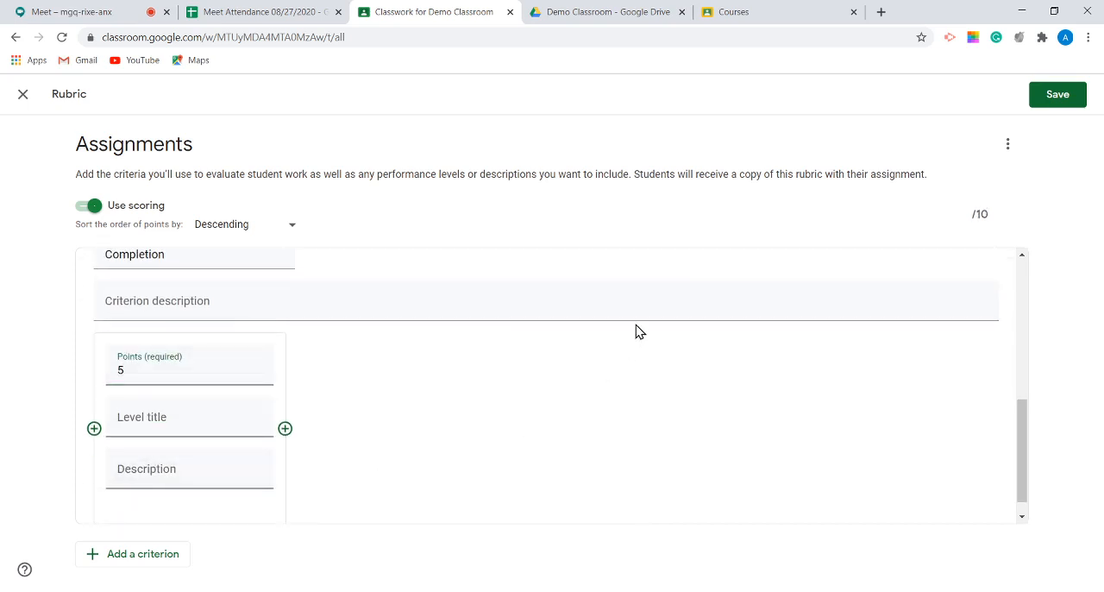
Step: Review both rubric criteria and save the rubric to the assignment
scroll(699, 385, "up", 5)
scroll(709, 387, "down", 2)
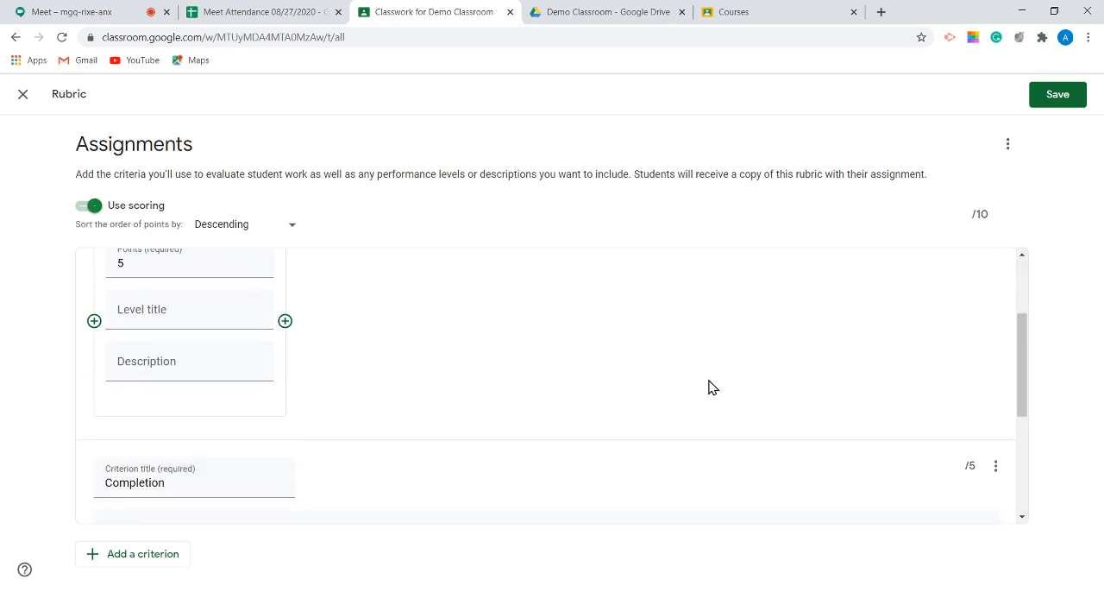
scroll(710, 387, "up", 2)
scroll(239, 306, "down", 3)
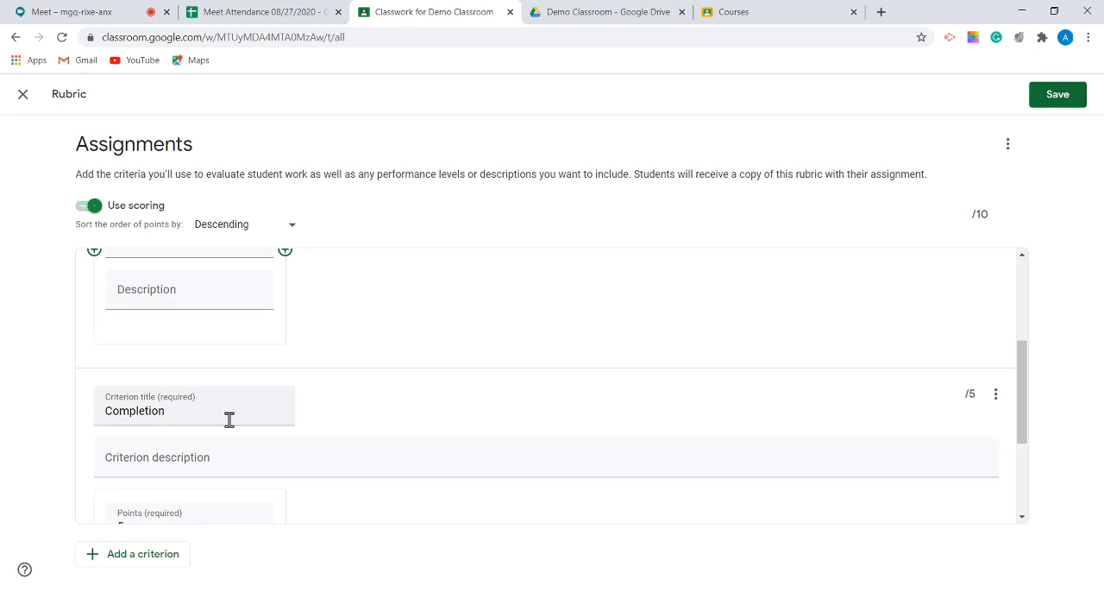
scroll(236, 407, "up", 3)
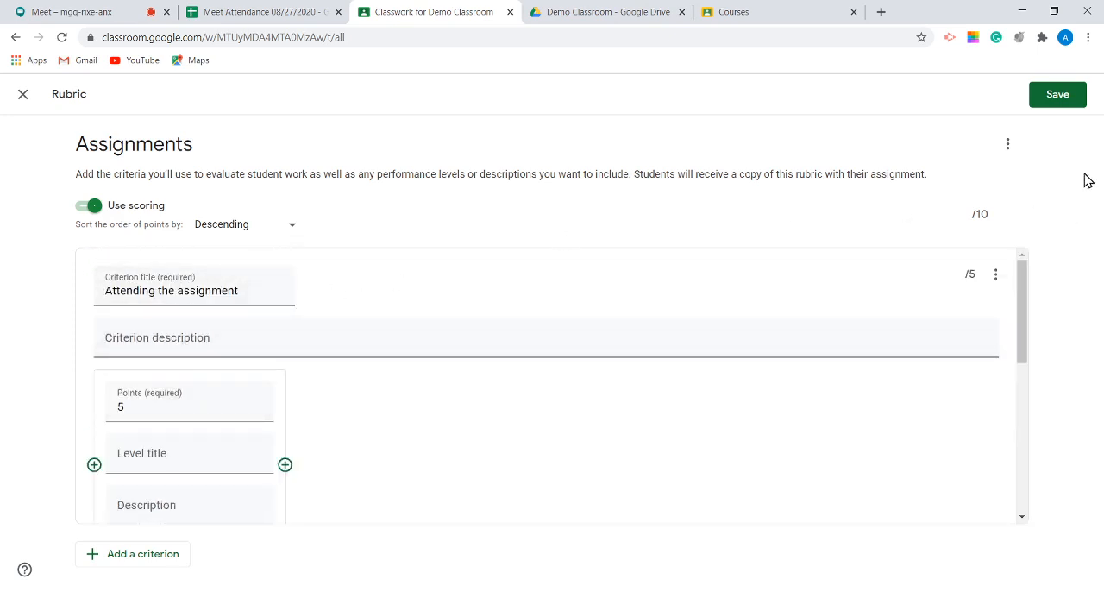
left_click(1063, 95)
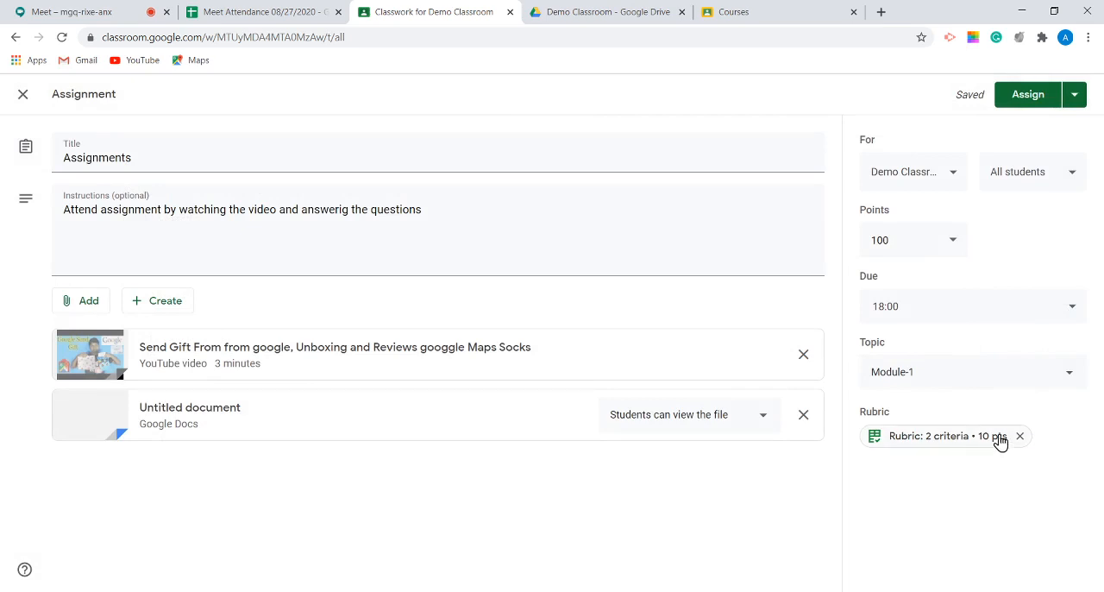
Step: Set the assignment's points to 10 and assign it to all students of Demo Classroom
left_click(901, 242)
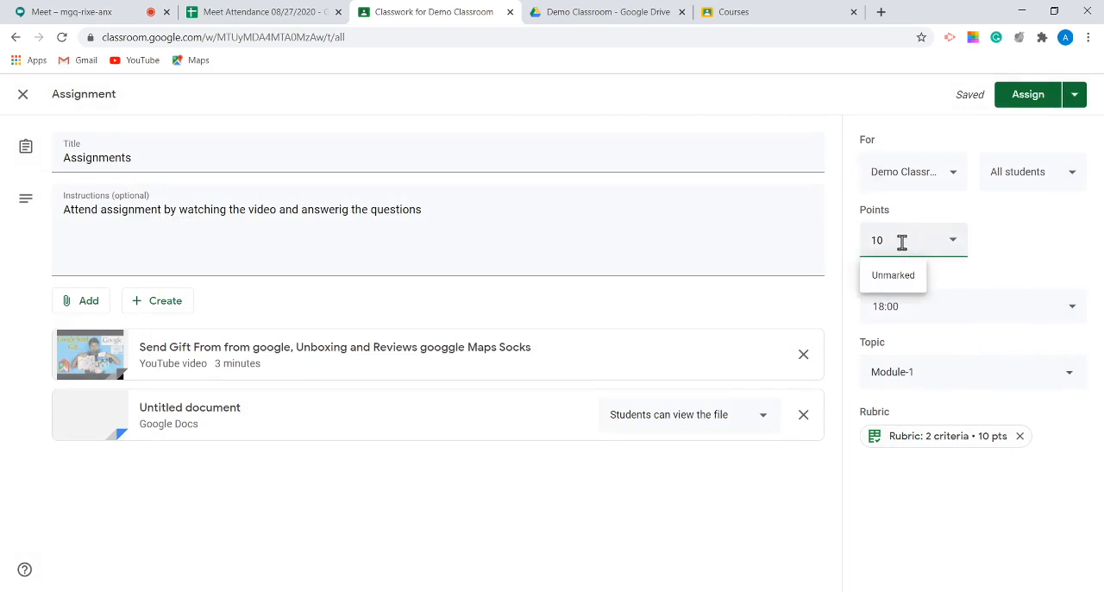
left_click(1044, 237)
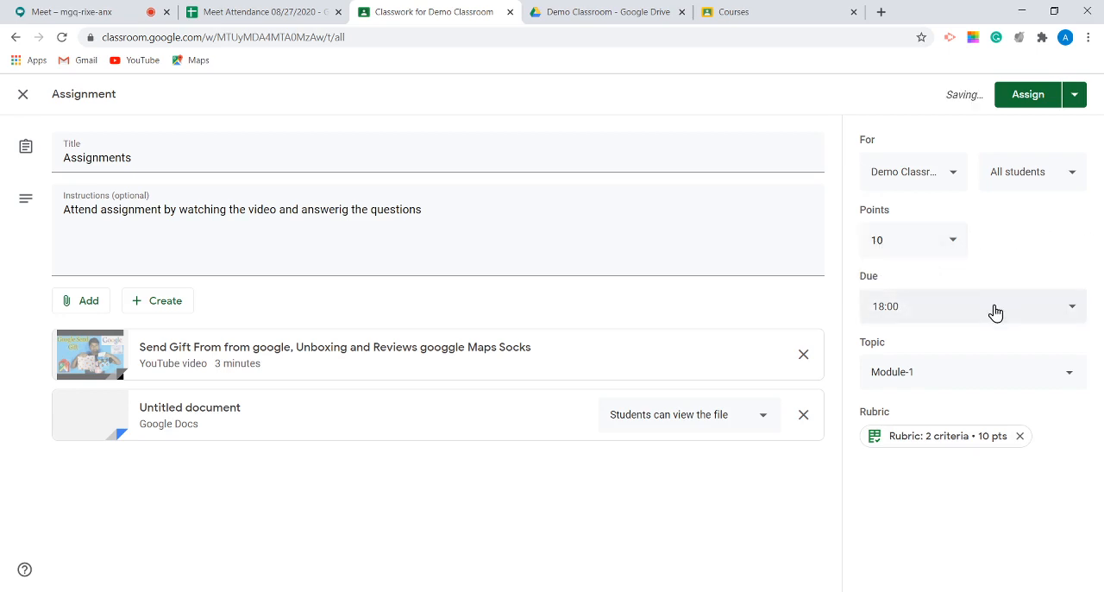
left_click(1017, 102)
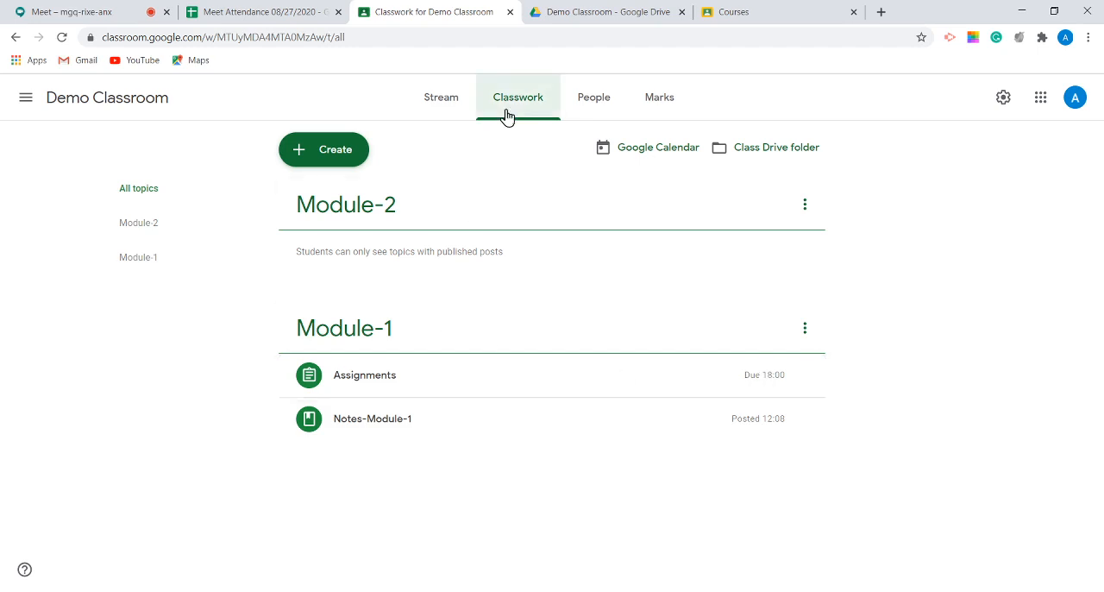
Step: View the class marks, dismissing the introductory tips, and look at the first listed student's assignment record before returning to the marks
left_click(660, 101)
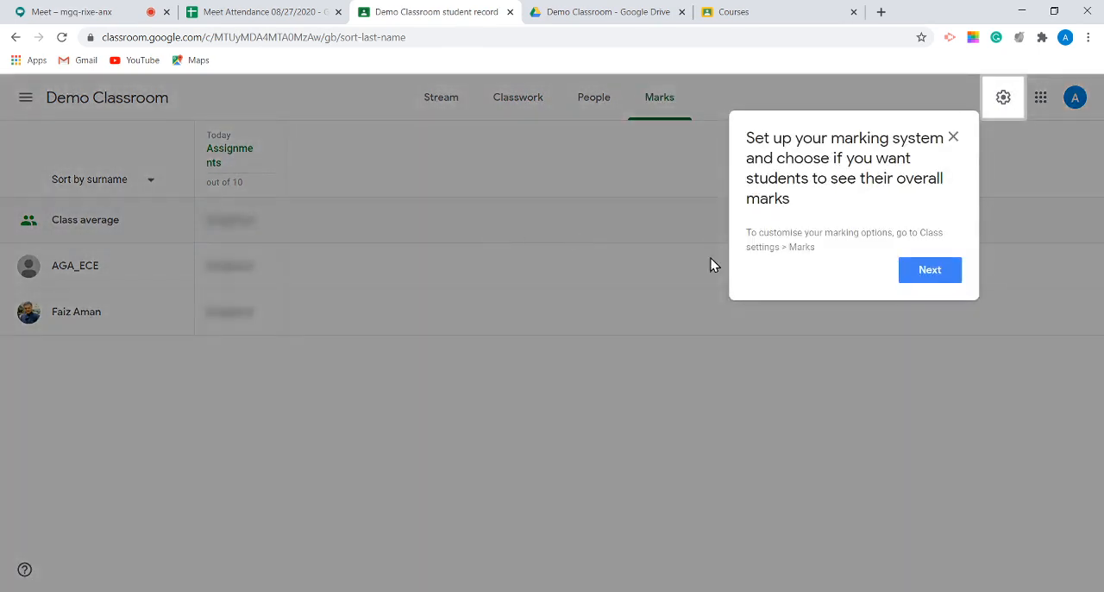
left_click(926, 272)
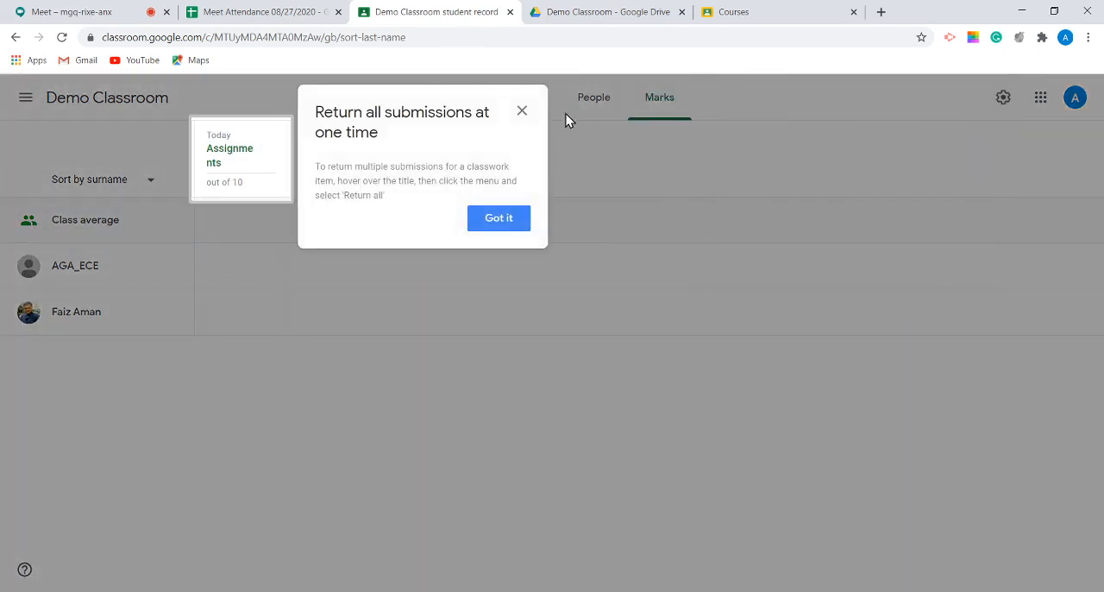
left_click(497, 217)
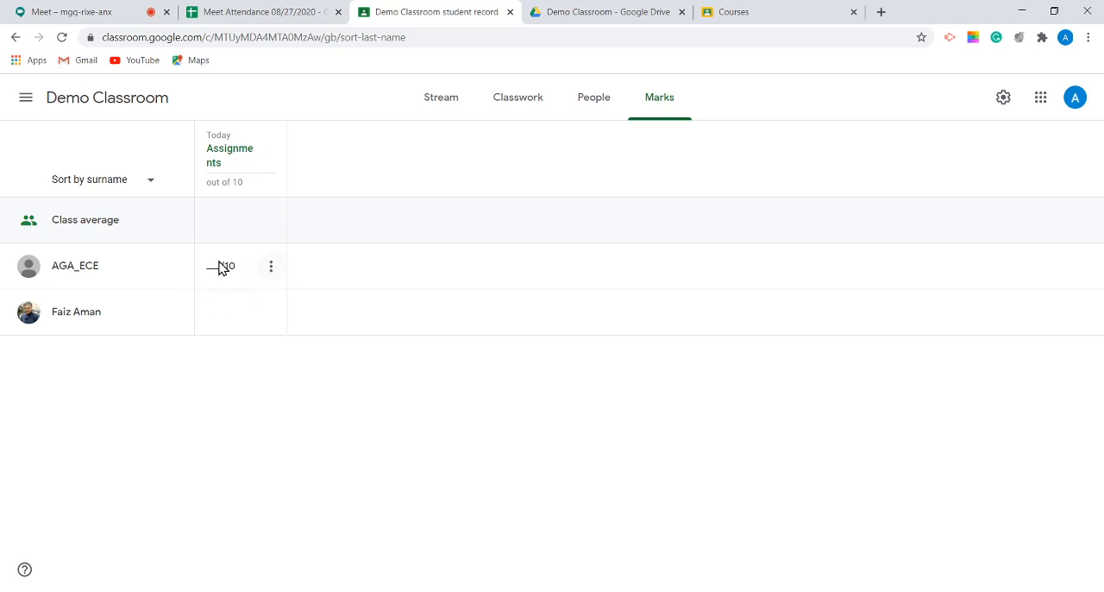
left_click(74, 266)
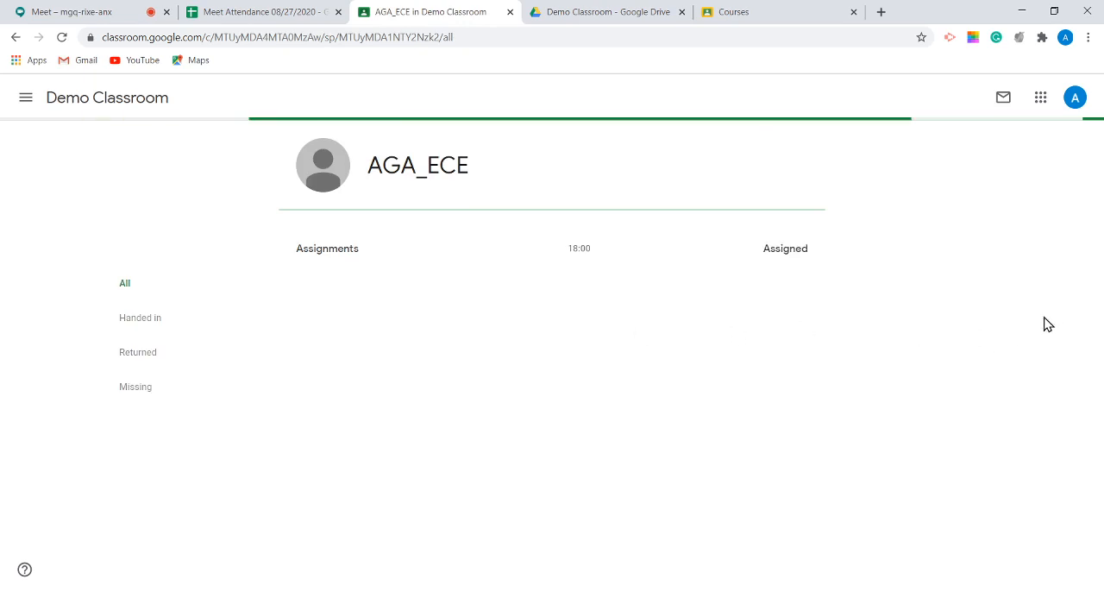
left_click(16, 37)
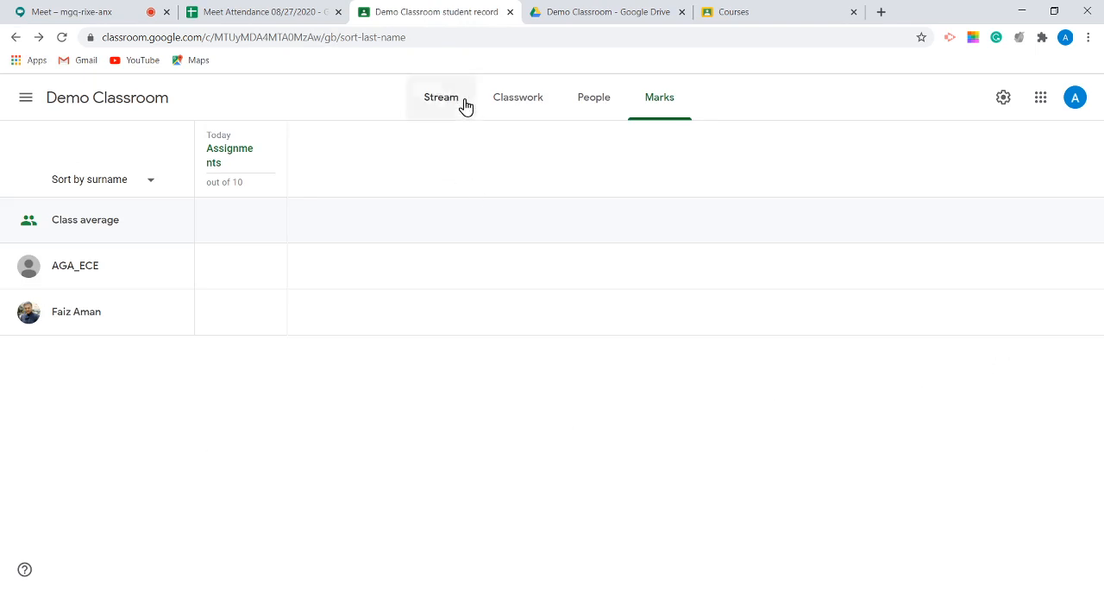
Step: Start a new question in Classwork and keep its answer type as Short answer
left_click(512, 96)
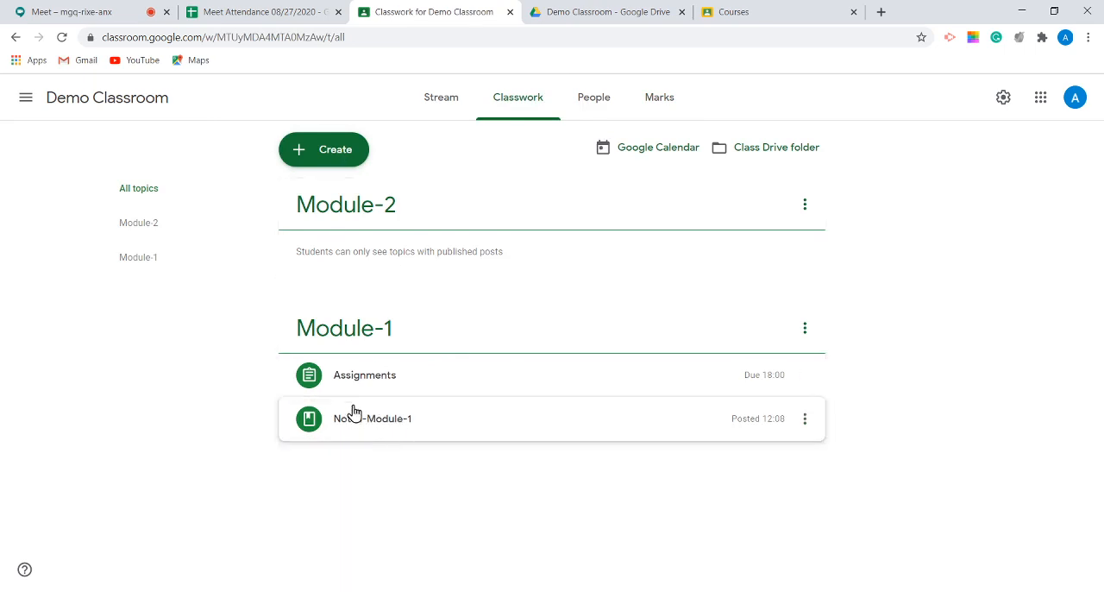
left_click(306, 151)
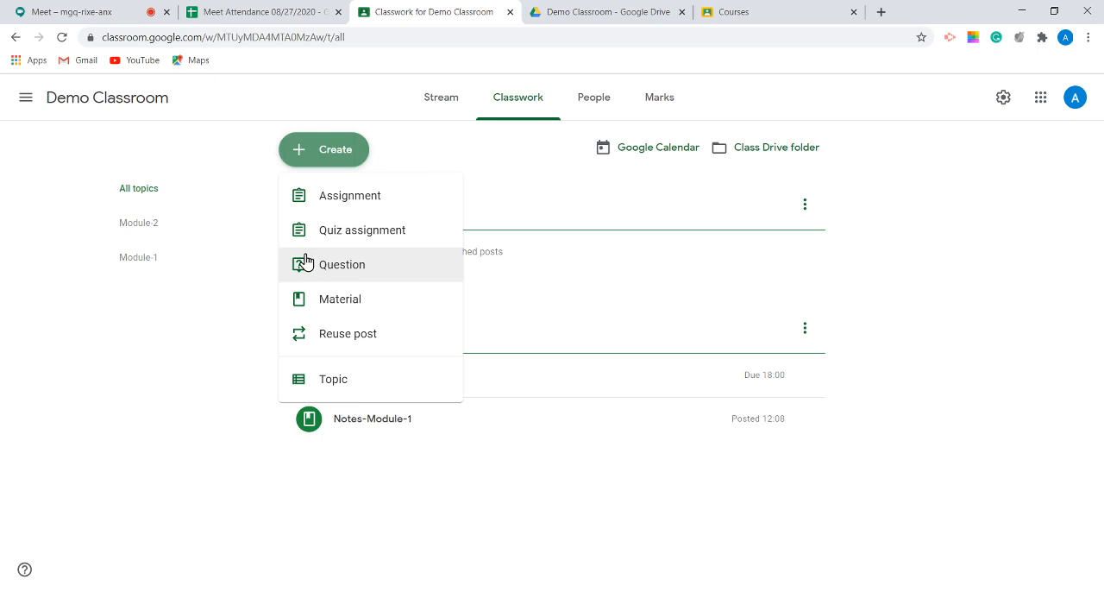
left_click(319, 261)
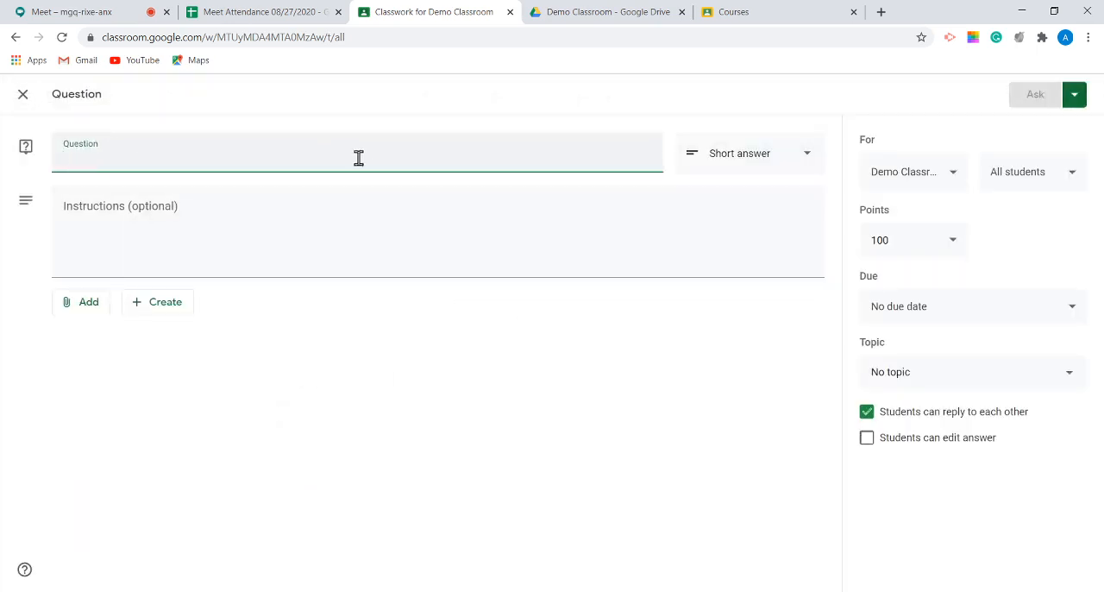
left_click(786, 153)
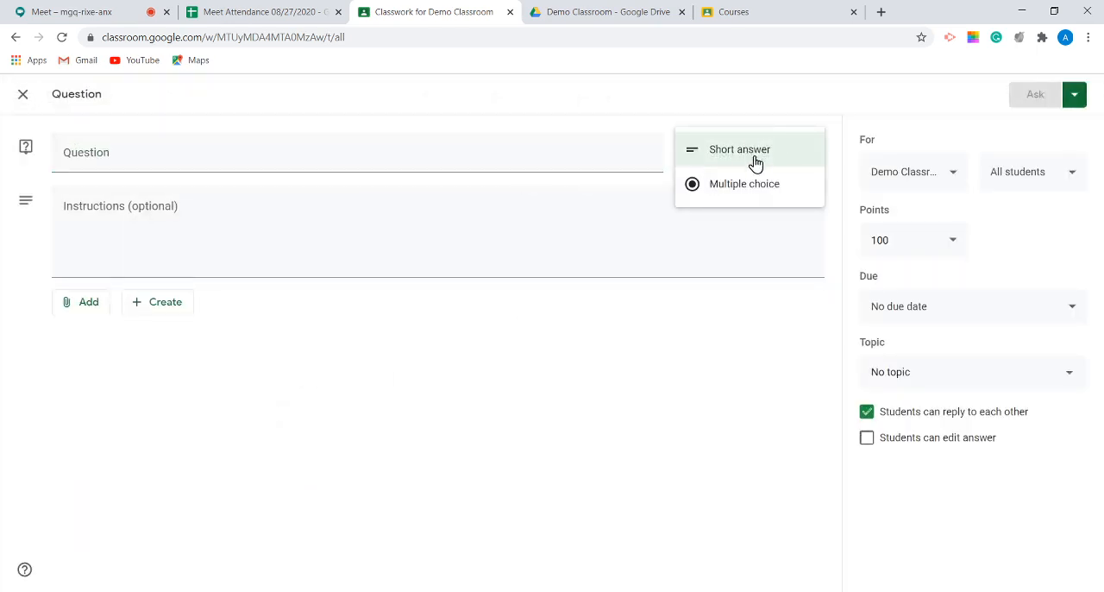
left_click(353, 212)
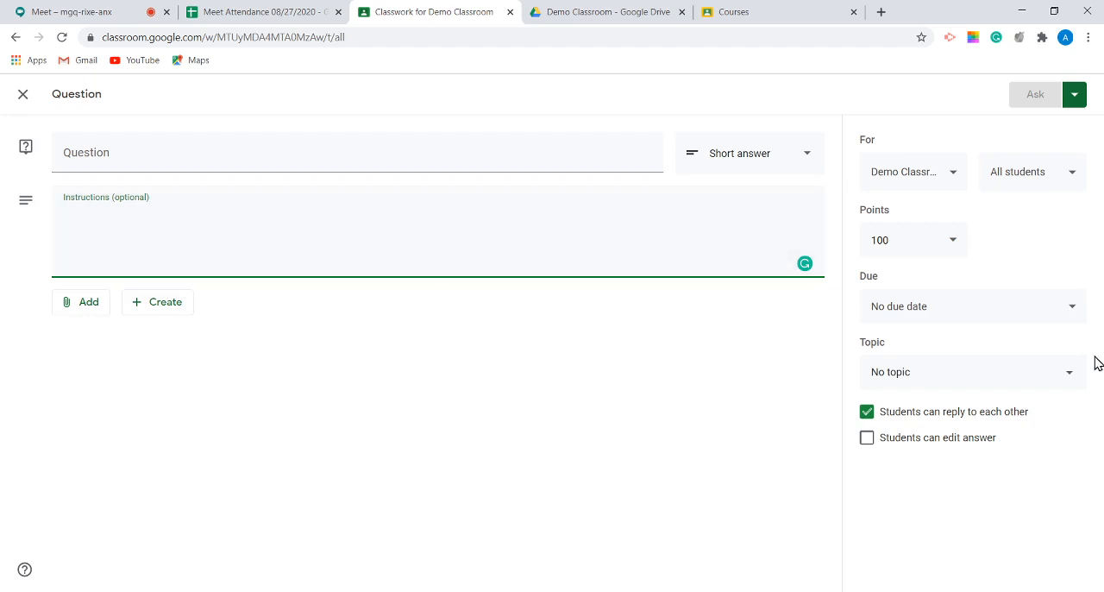
Step: Make the question unmarked and leave it without a due date
left_click(940, 251)
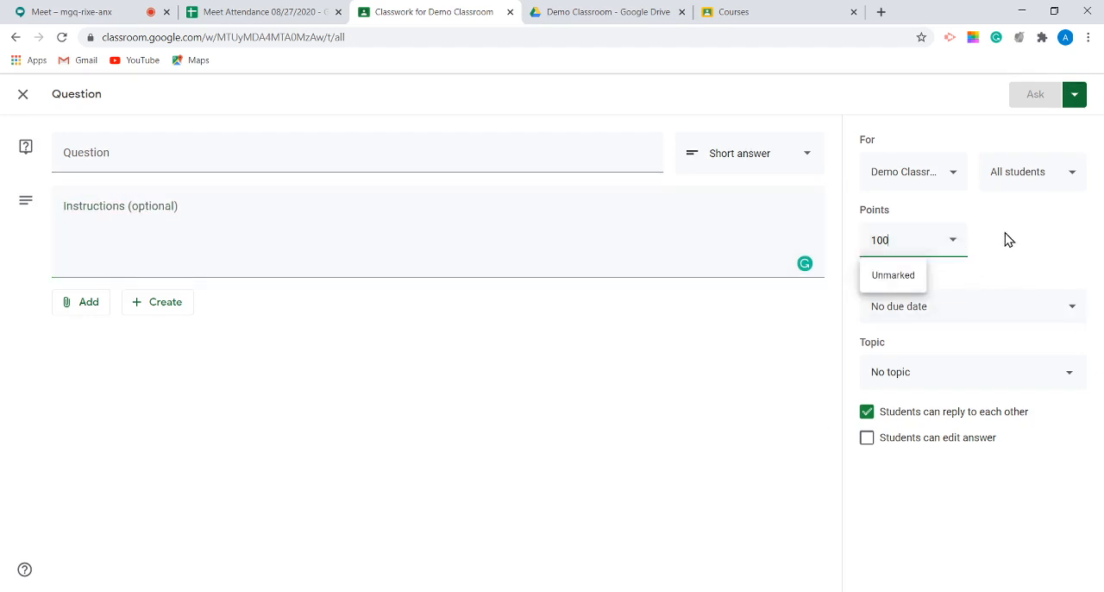
left_click(1032, 270)
left_click(949, 247)
left_click(904, 275)
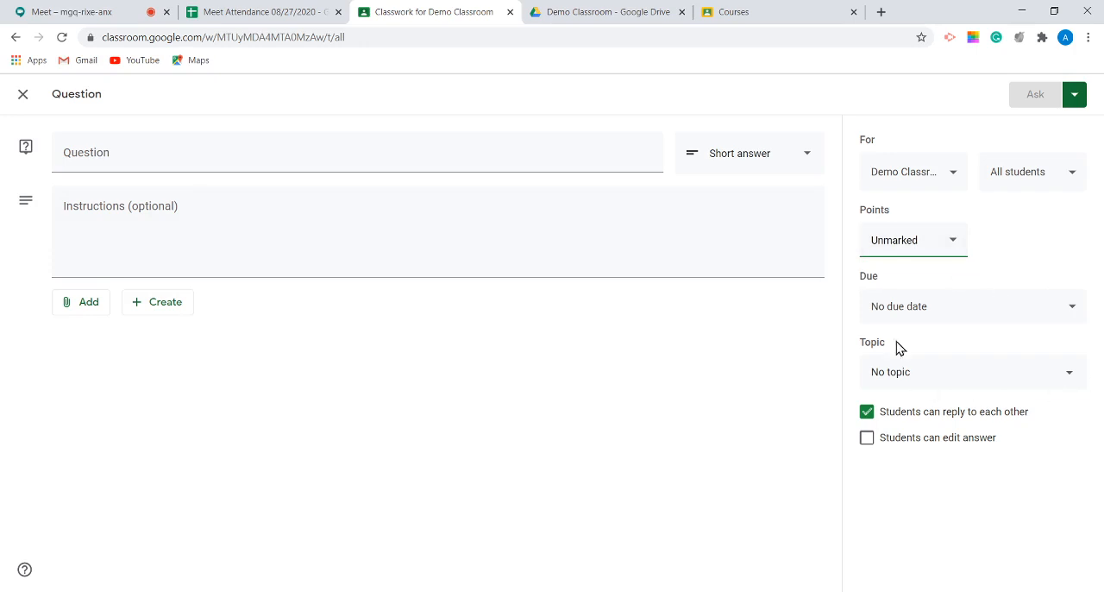
left_click(1053, 315)
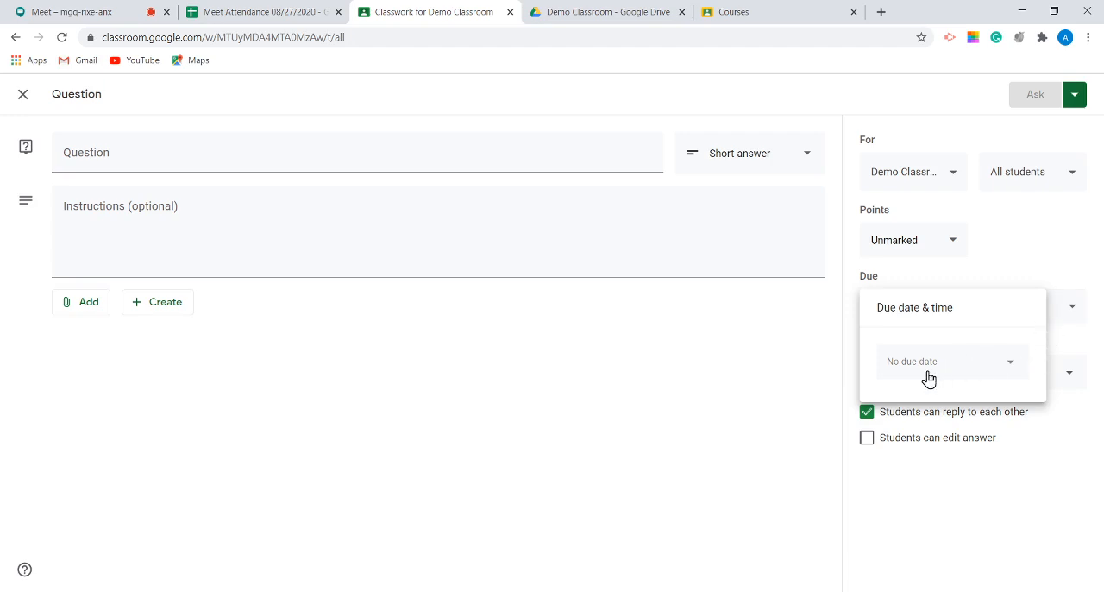
left_click(1059, 251)
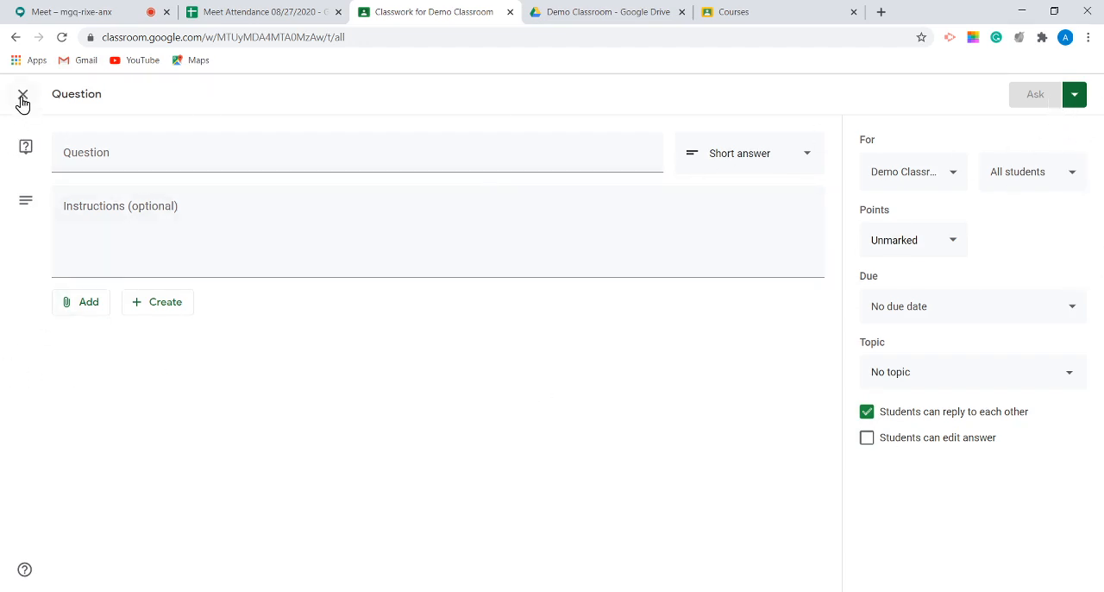
Step: Enter "type in topics covered" as the question, leave the instructions empty, and post it to the class
left_click(111, 164)
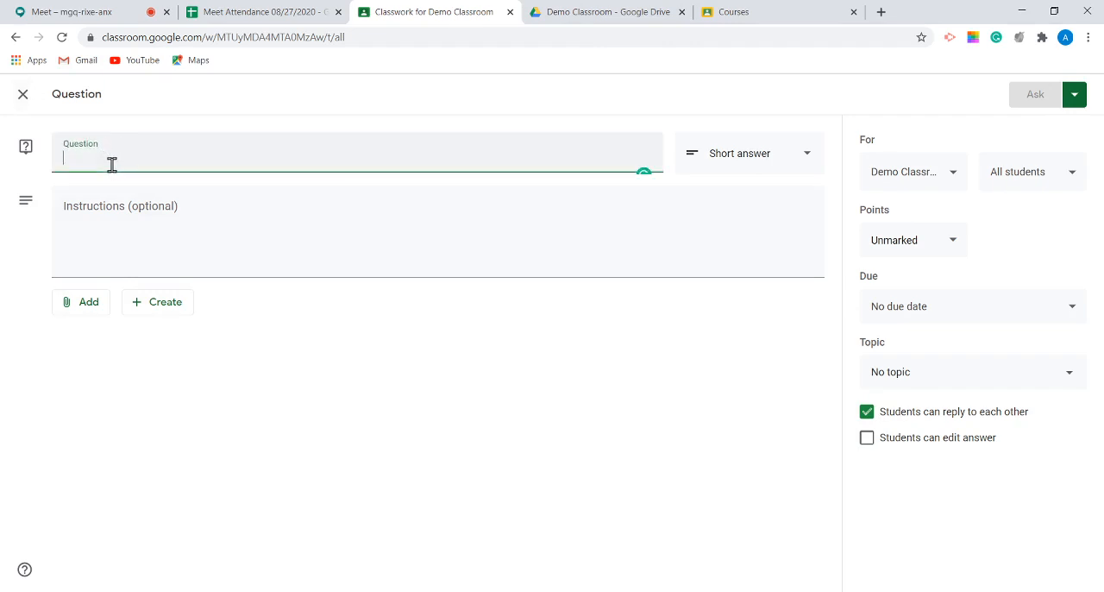
type("typ")
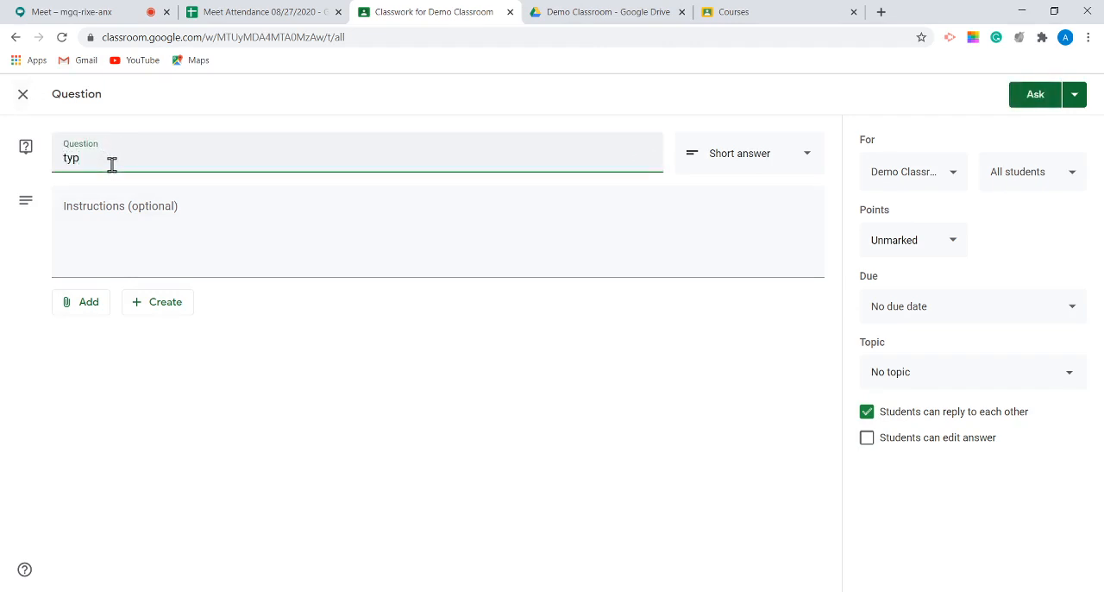
type("e in topics co")
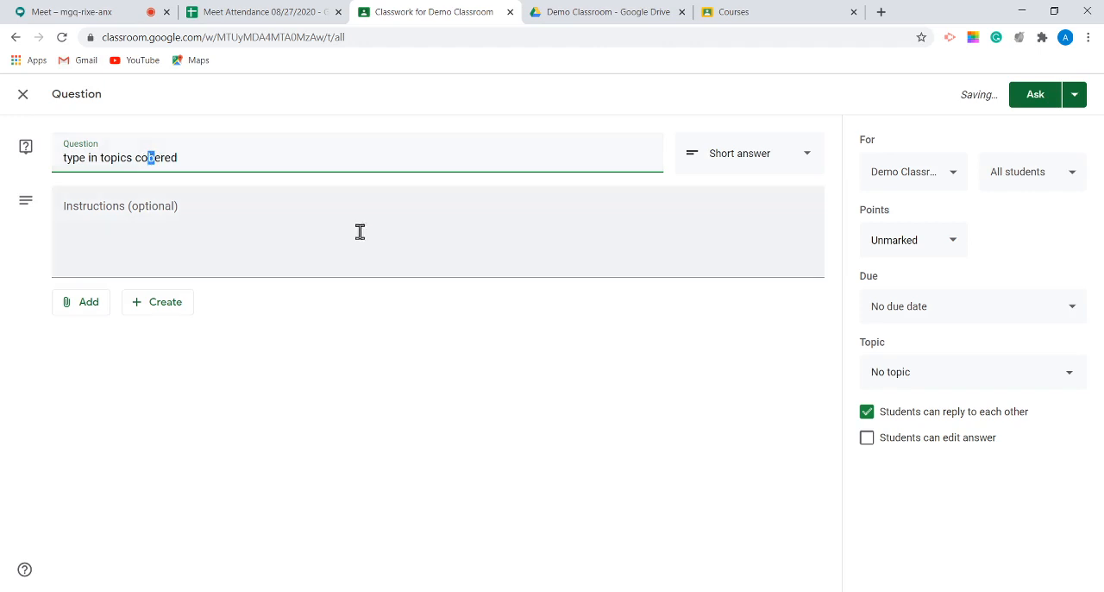
type("v")
left_click(332, 411)
left_click(353, 252)
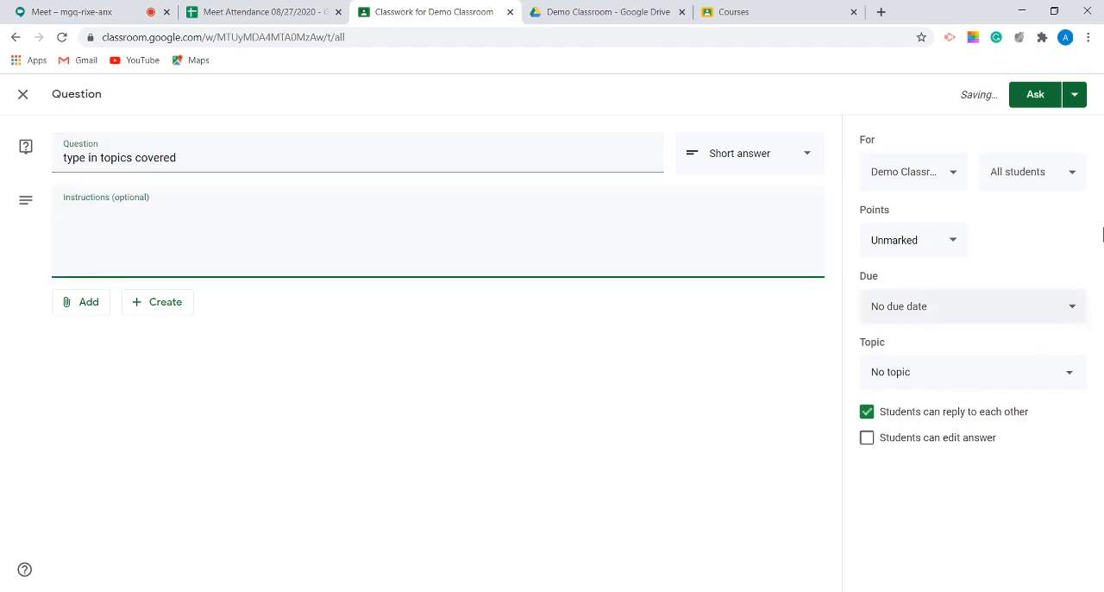
left_click(1035, 95)
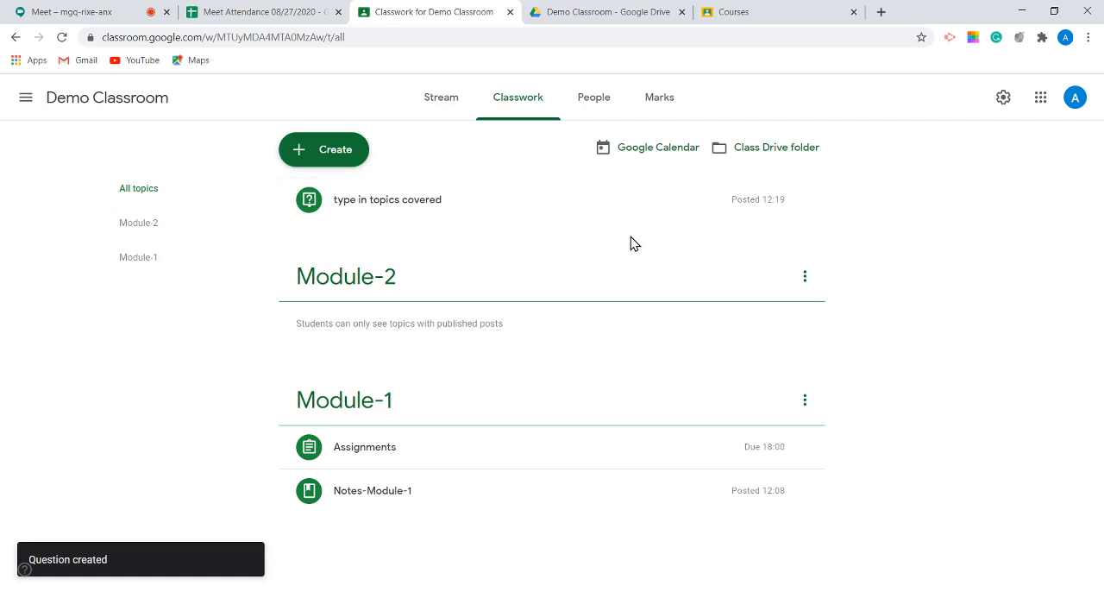
Step: Edit the "type in topics covered" question to assign it to the Module-1 topic and save it
left_click(805, 201)
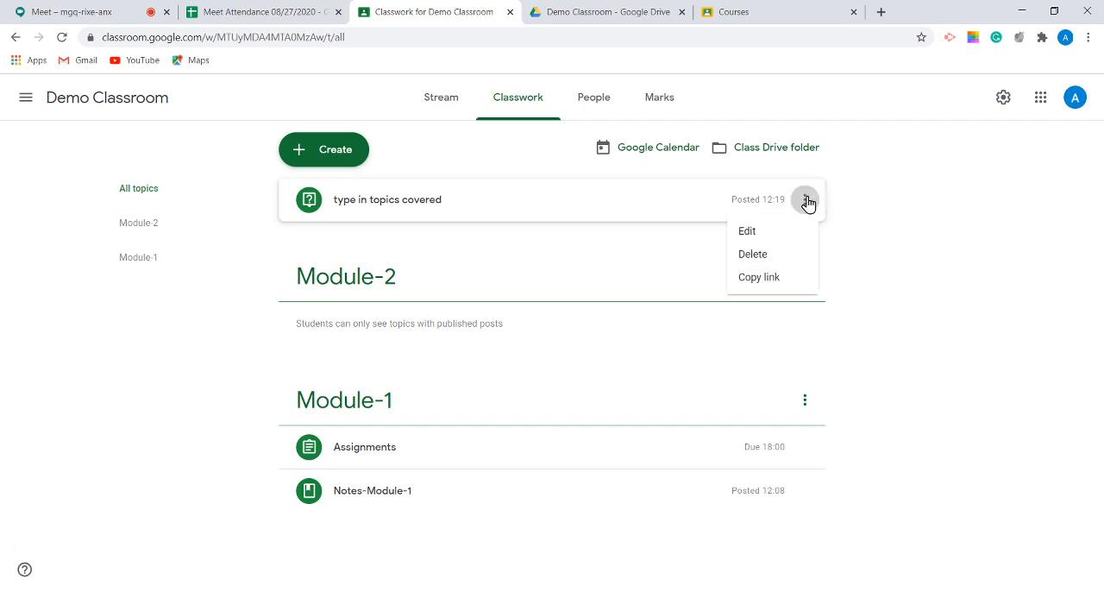
left_click(779, 232)
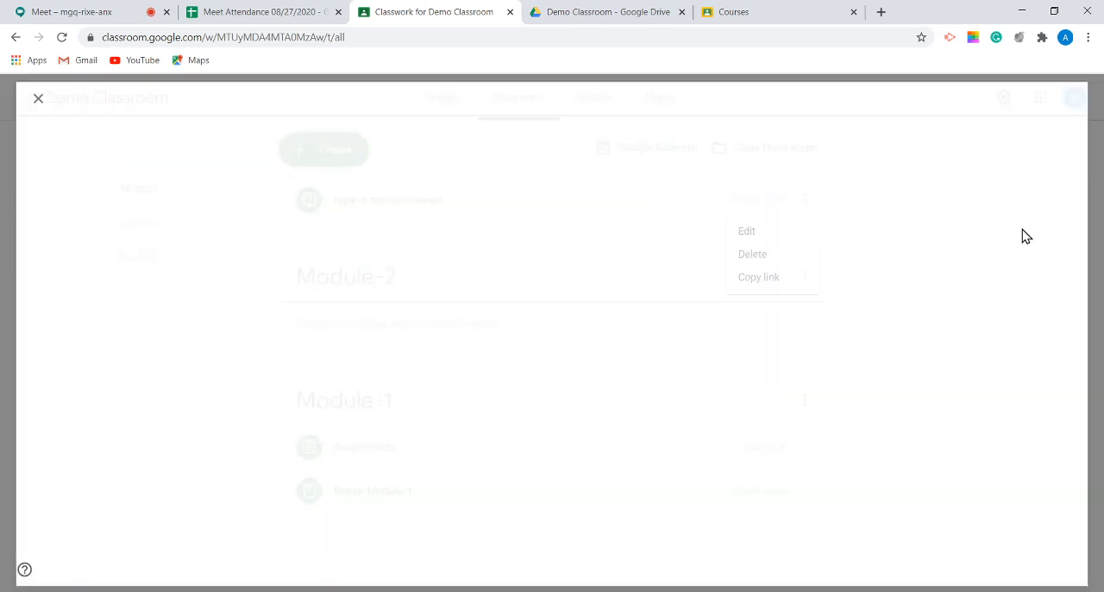
left_click(1059, 371)
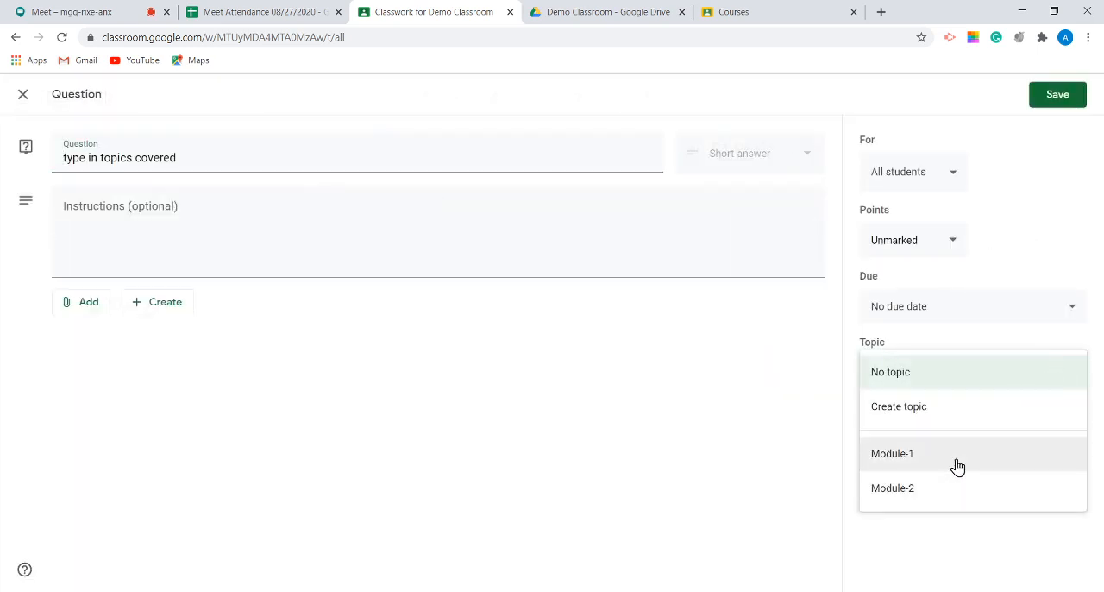
left_click(957, 466)
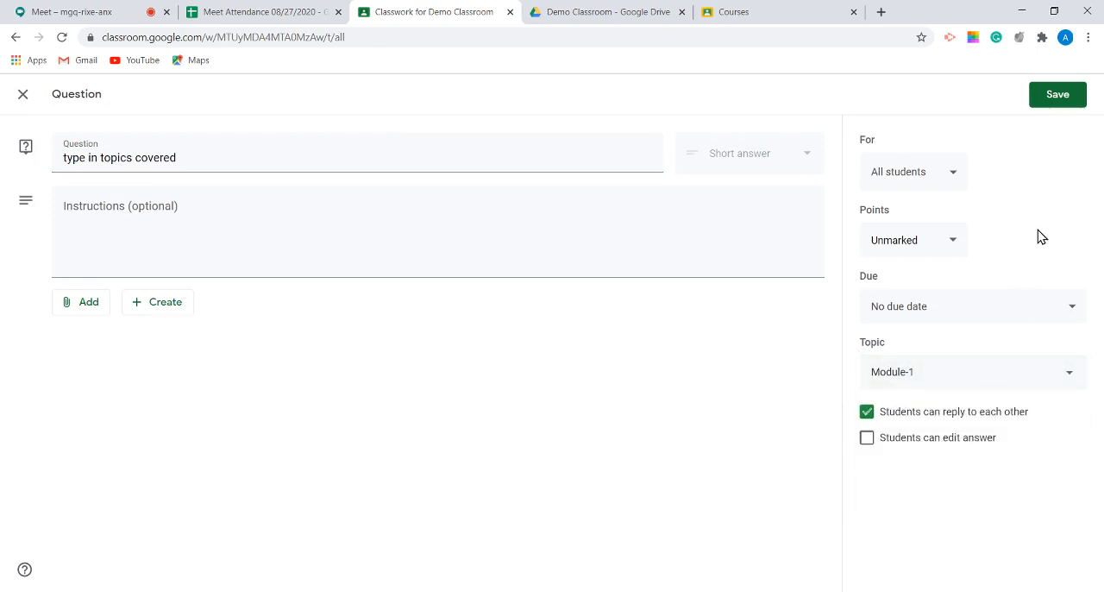
left_click(1053, 98)
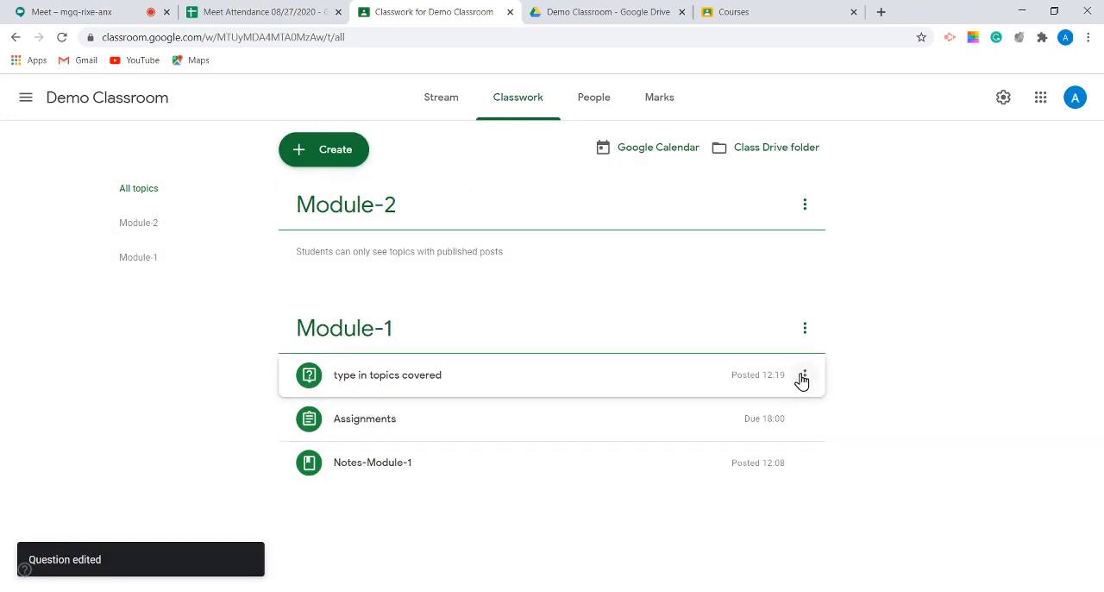
Step: Change the "type in topics covered" question's topic to Module-2 and save it
left_click(802, 381)
left_click(787, 408)
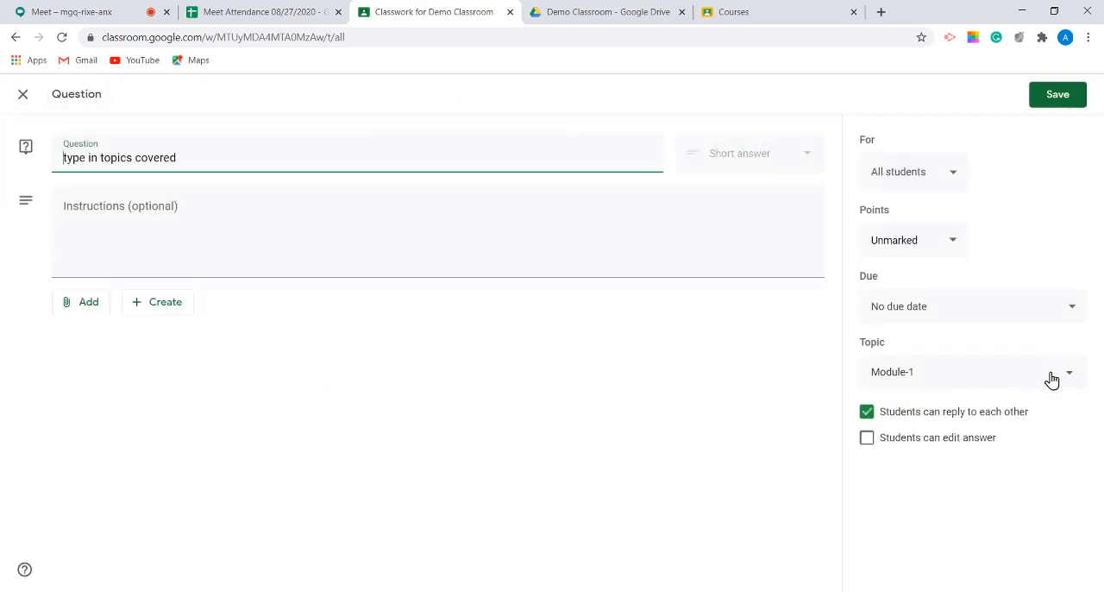
left_click(1051, 382)
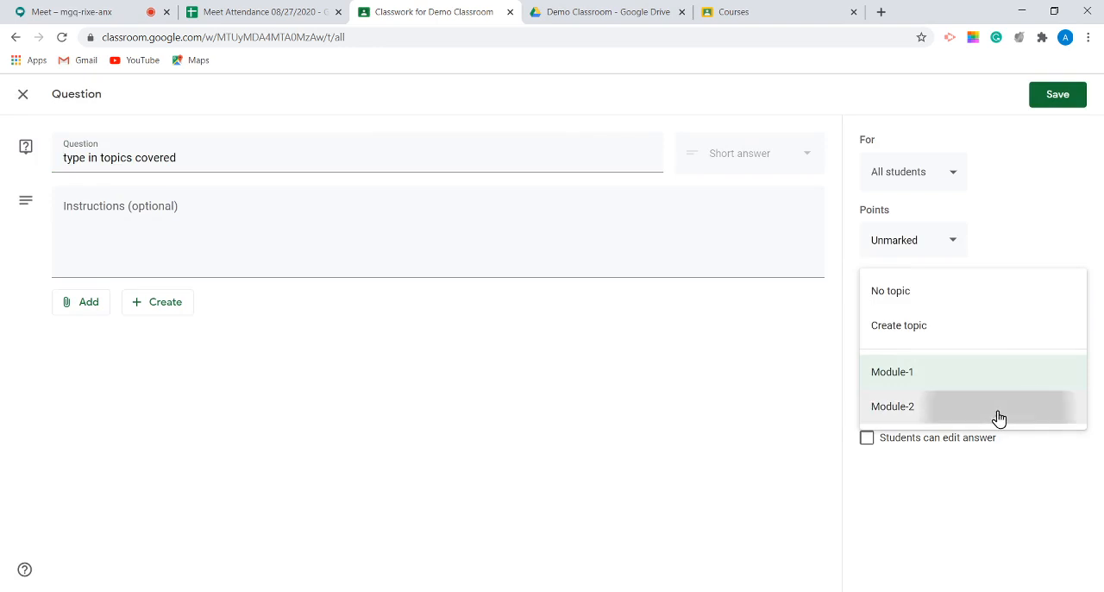
left_click(997, 418)
left_click(1059, 94)
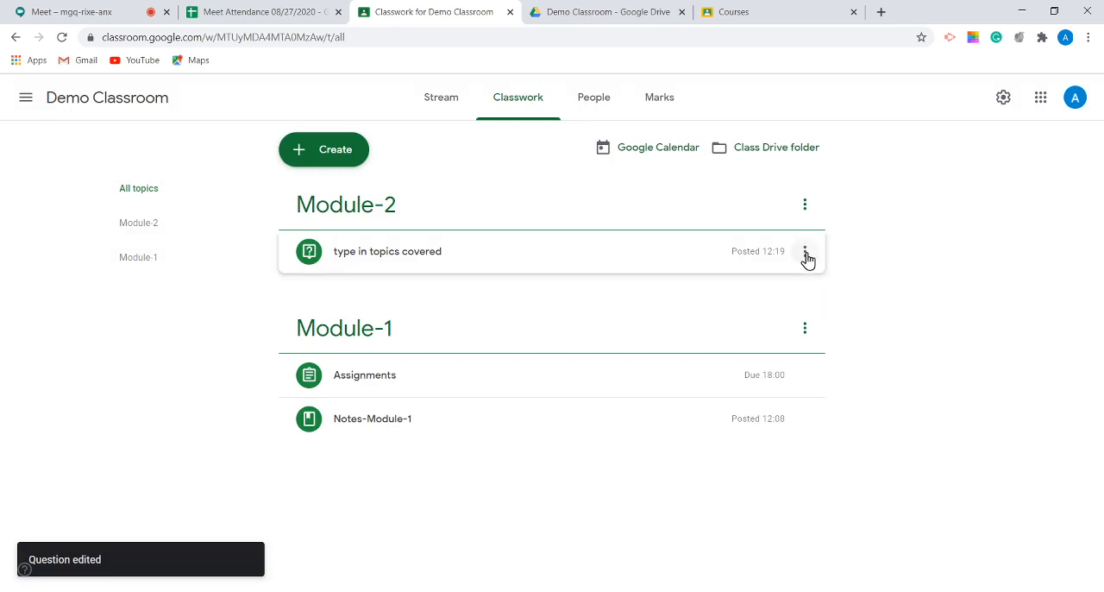
Step: Review the topic choices for the "type in topics covered" question, return it to Module-1, and save
left_click(804, 253)
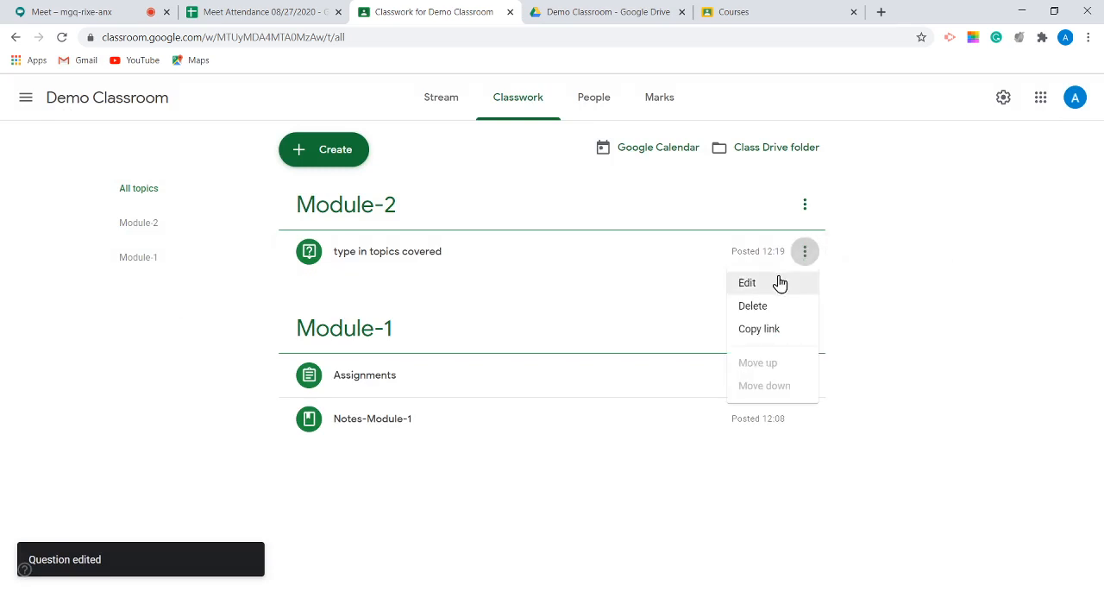
left_click(779, 283)
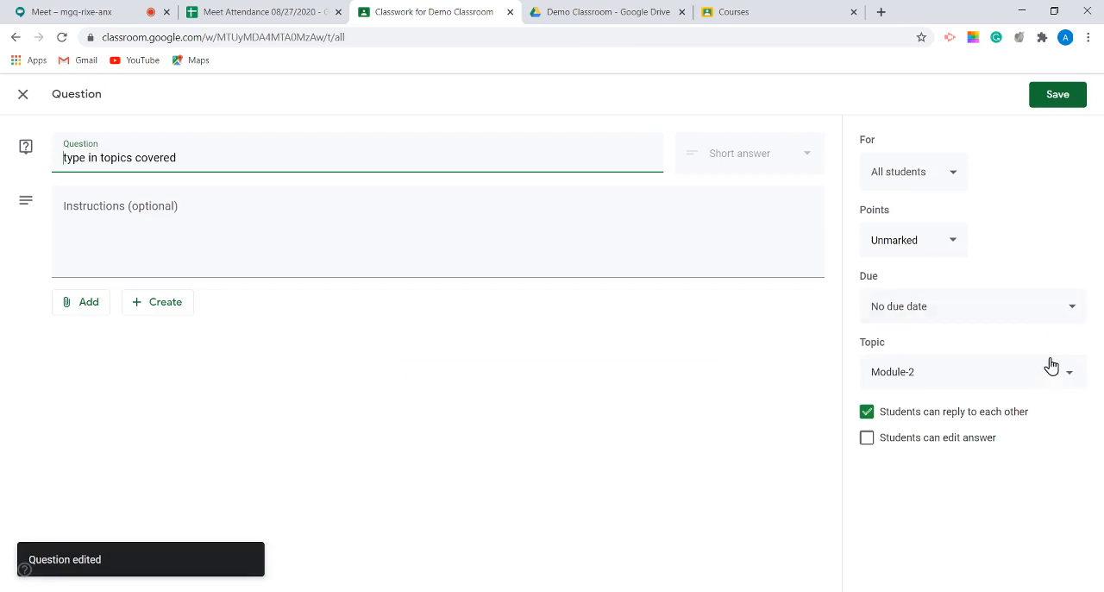
left_click(1061, 375)
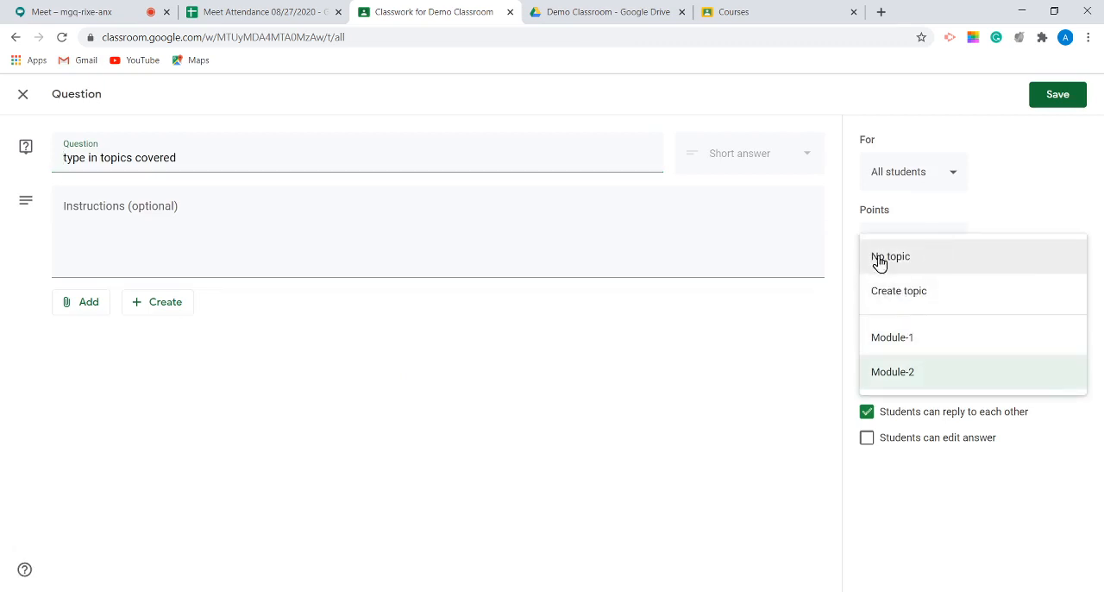
left_click(740, 396)
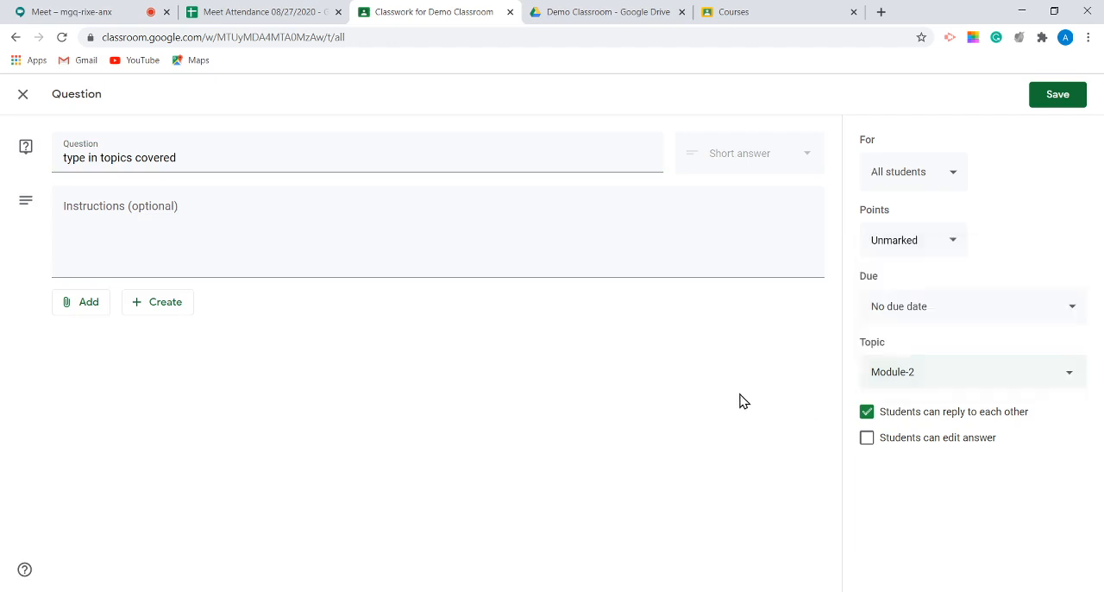
left_click(975, 379)
left_click(936, 336)
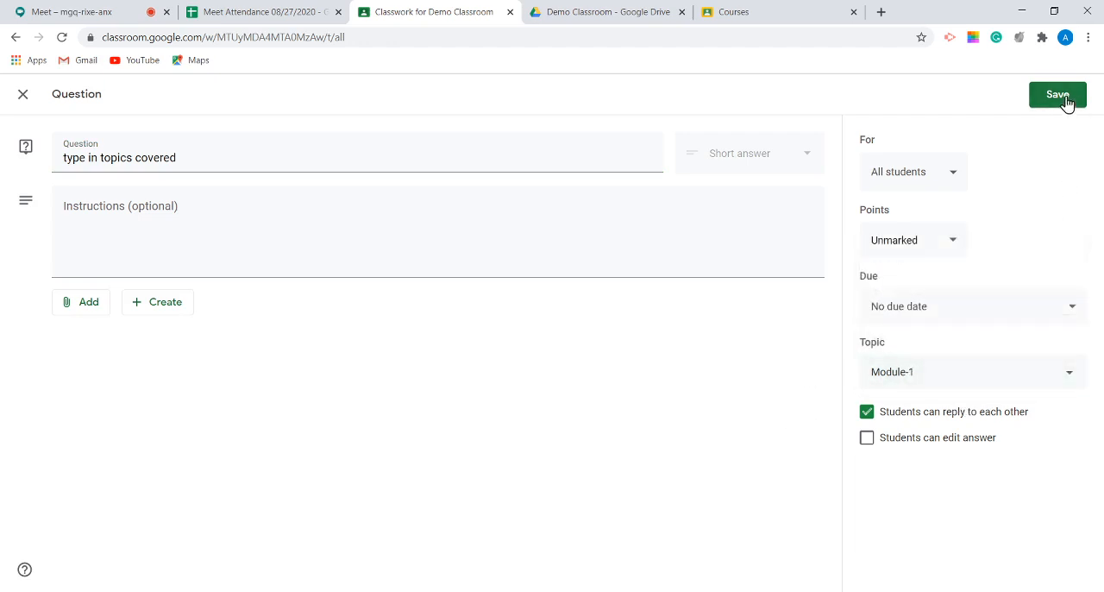
left_click(1059, 97)
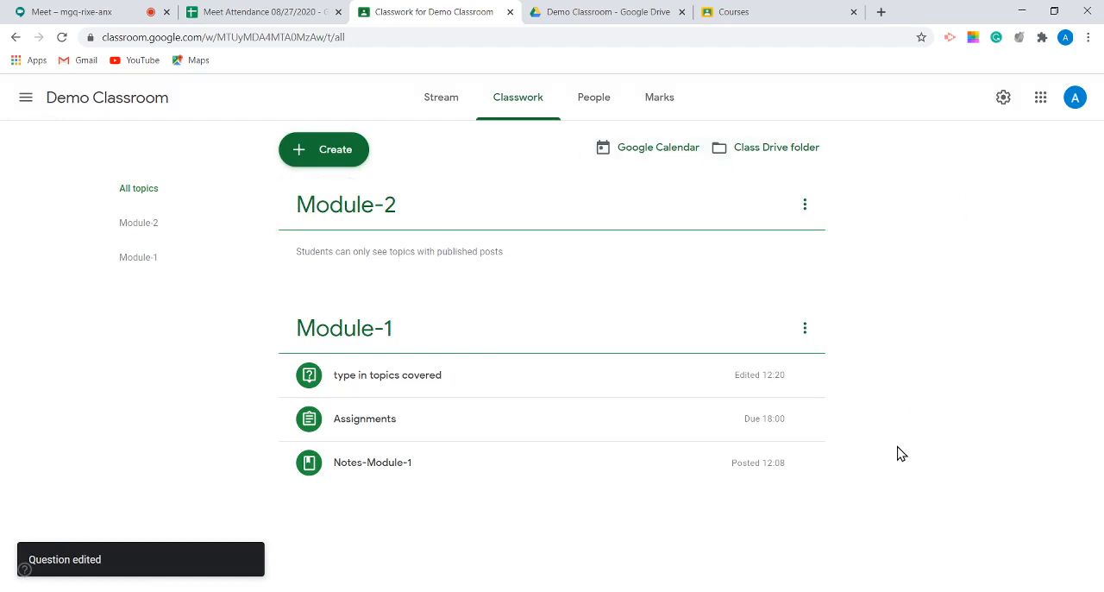
left_click(318, 150)
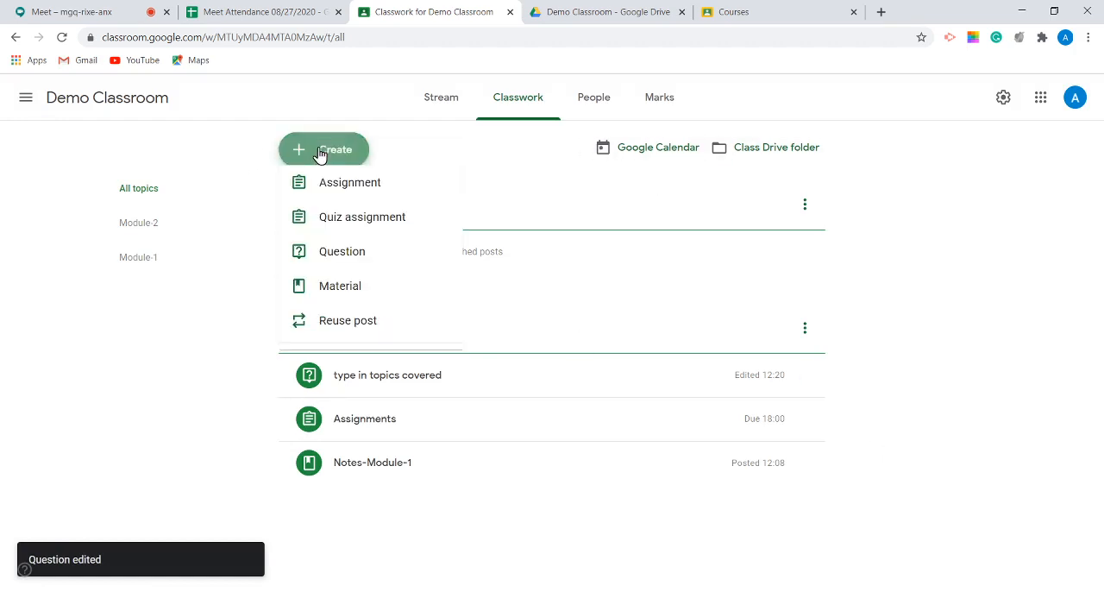
left_click(385, 229)
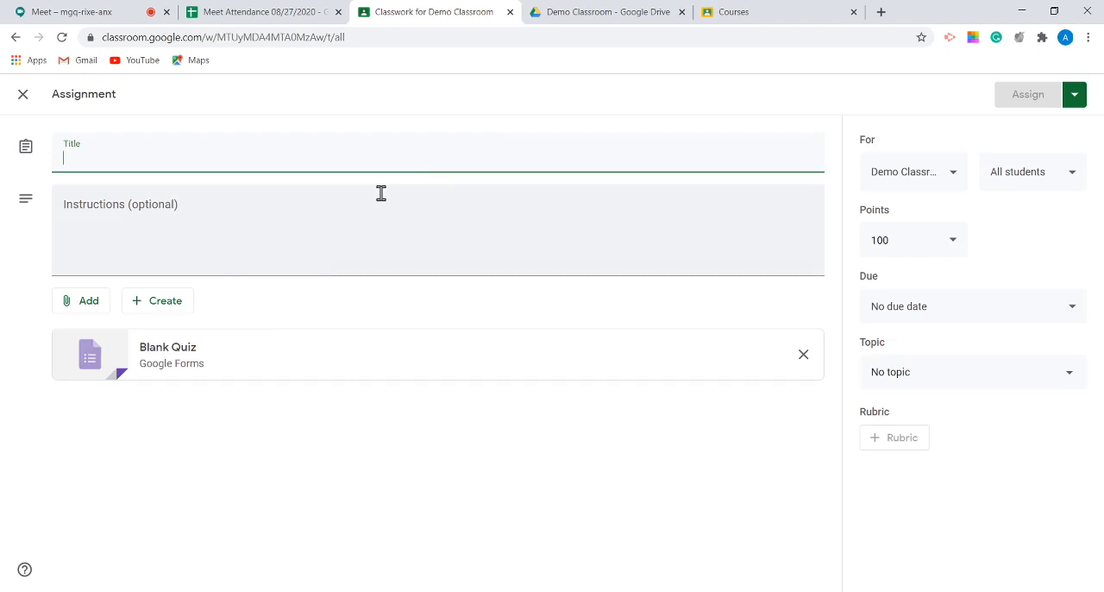
type("Attend t")
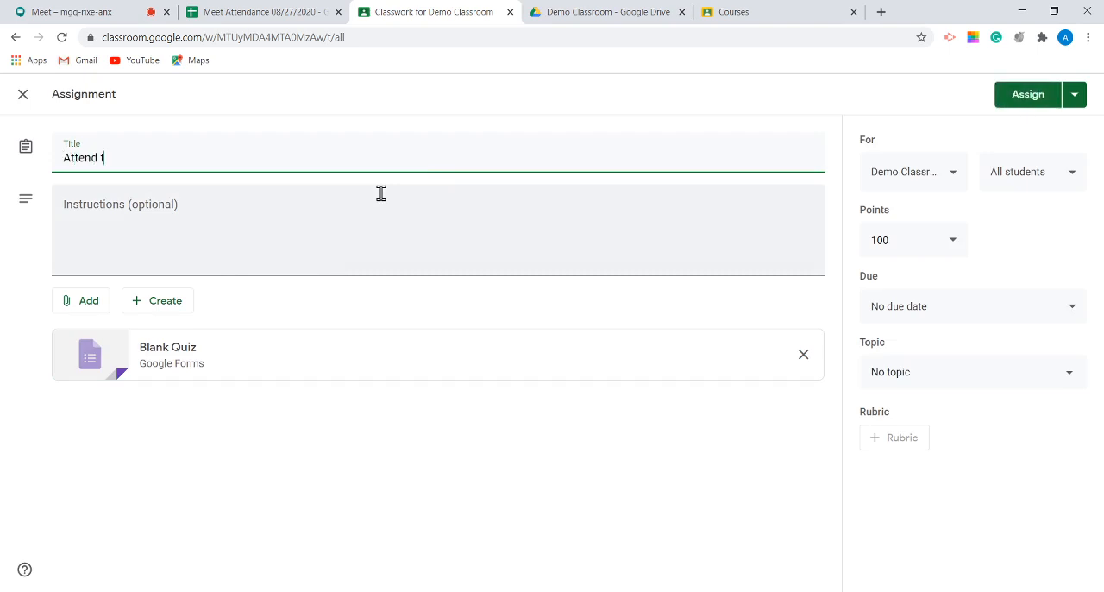
type("he")
left_click(25, 95)
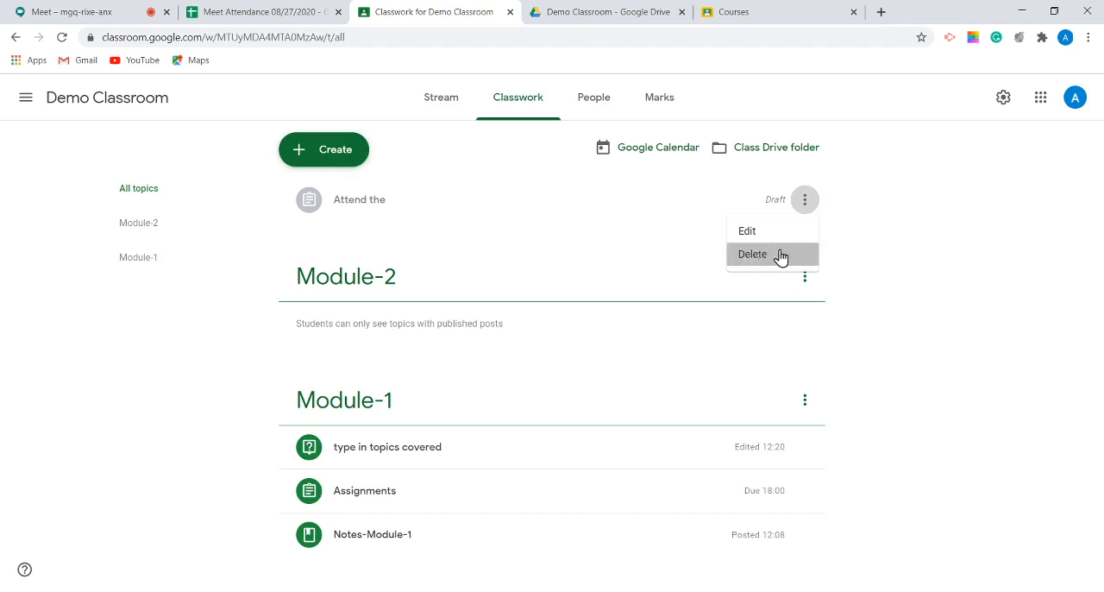
left_click(777, 253)
left_click(602, 362)
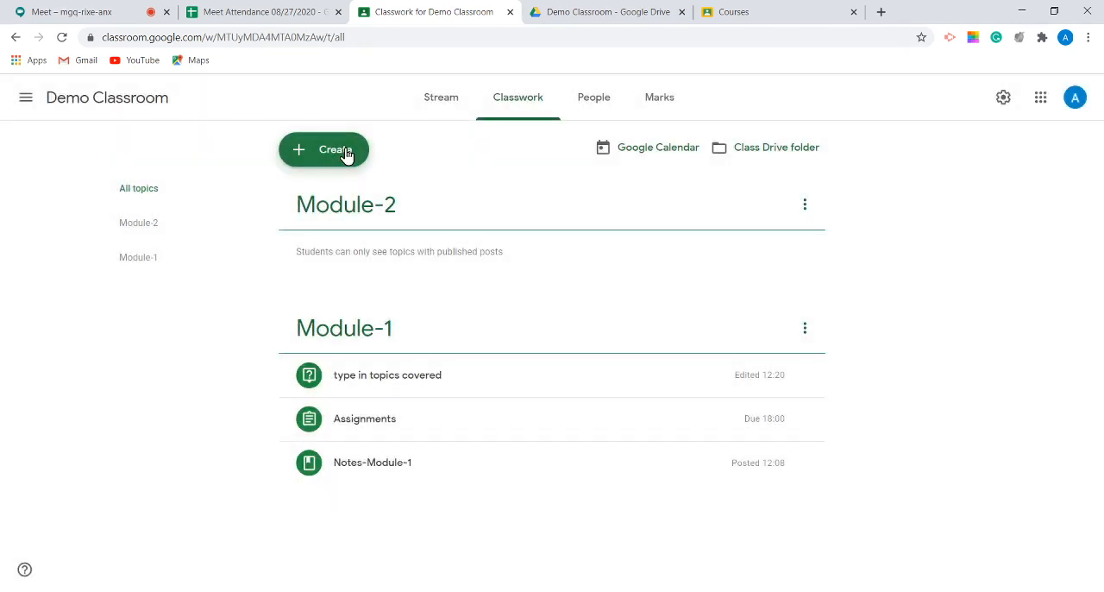
Step: Create a quiz assignment titled "Assignment-2" and open its attached Blank Quiz in Google Forms
left_click(345, 152)
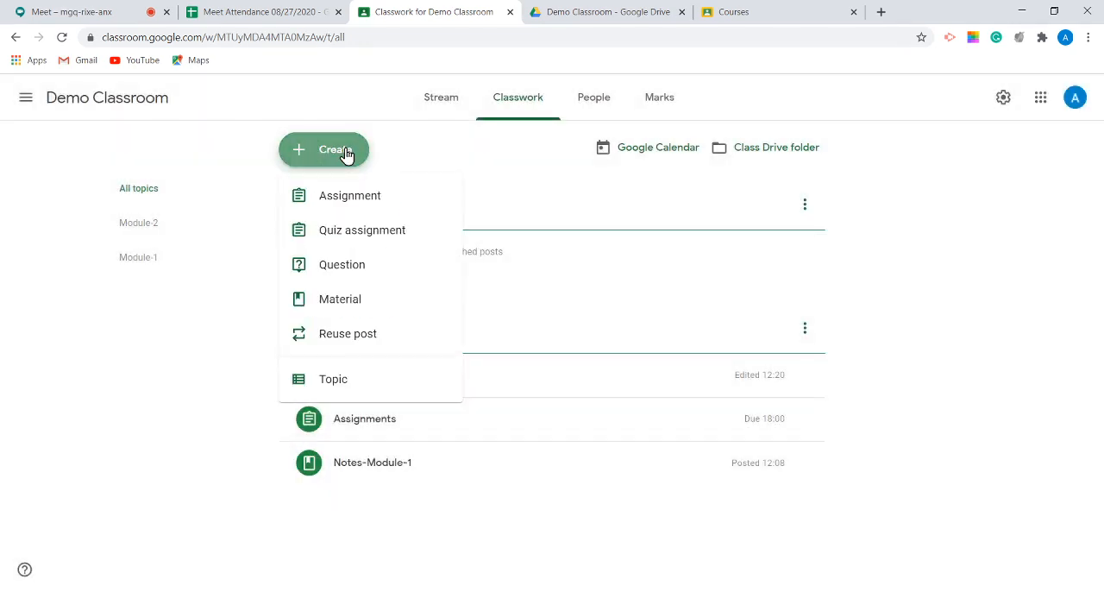
left_click(362, 236)
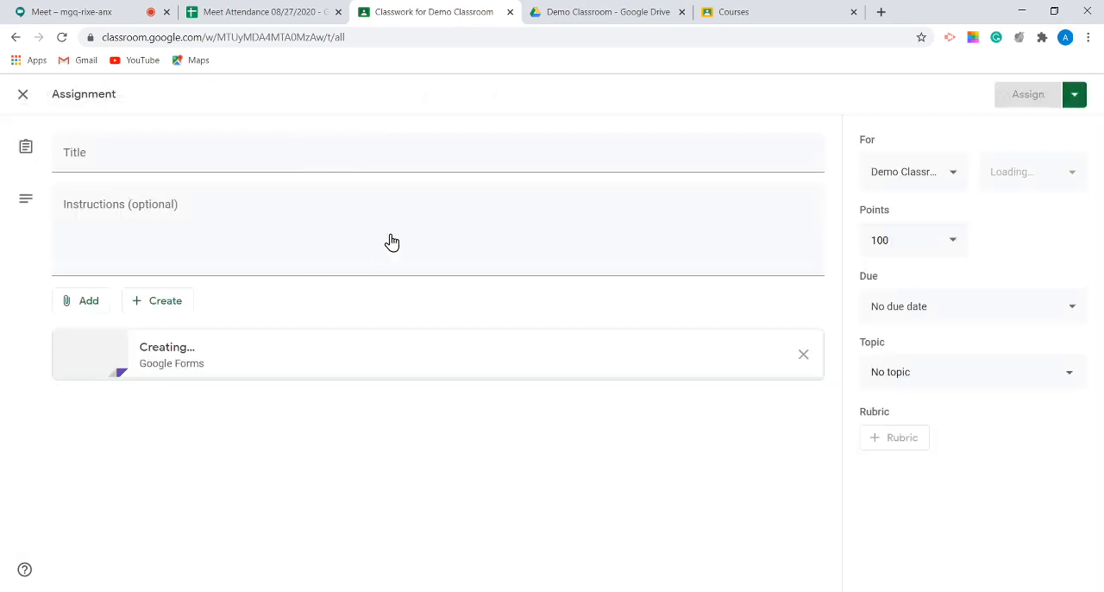
left_click(178, 158)
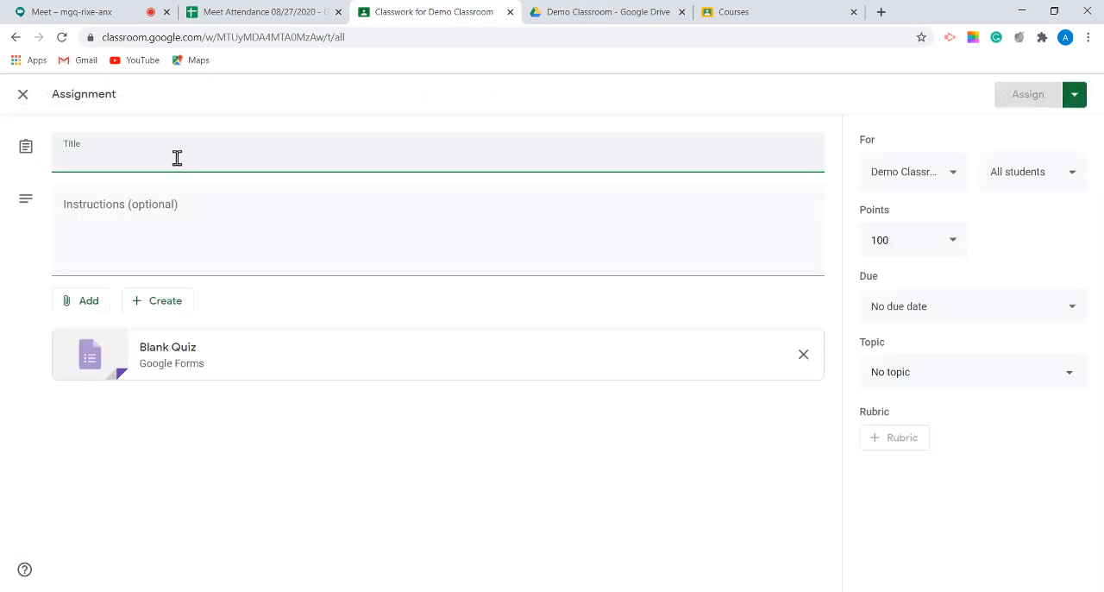
type("Assignment-2")
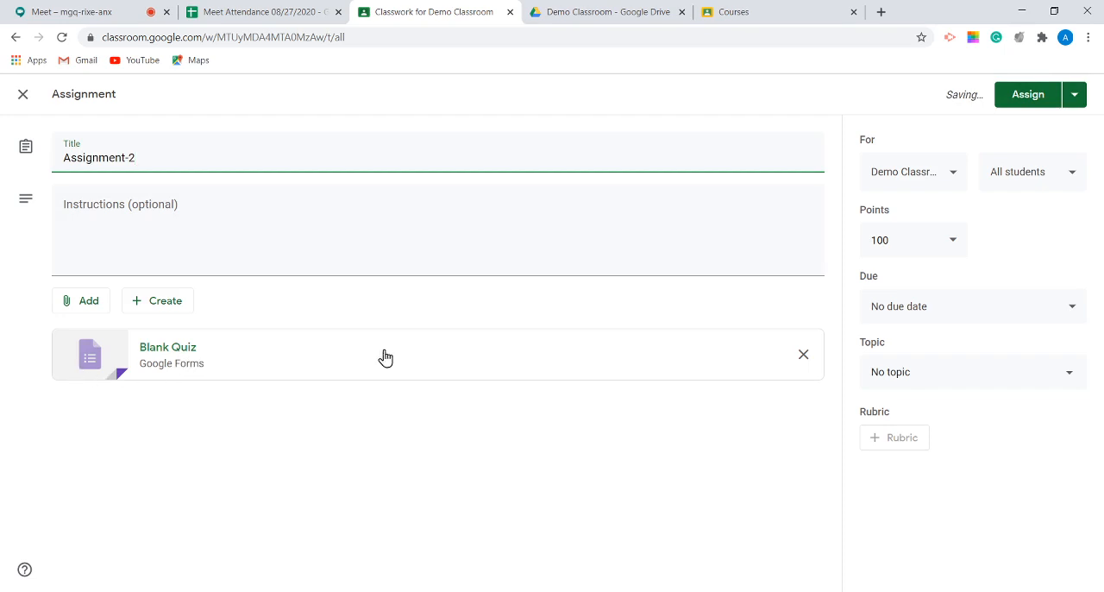
left_click(585, 375)
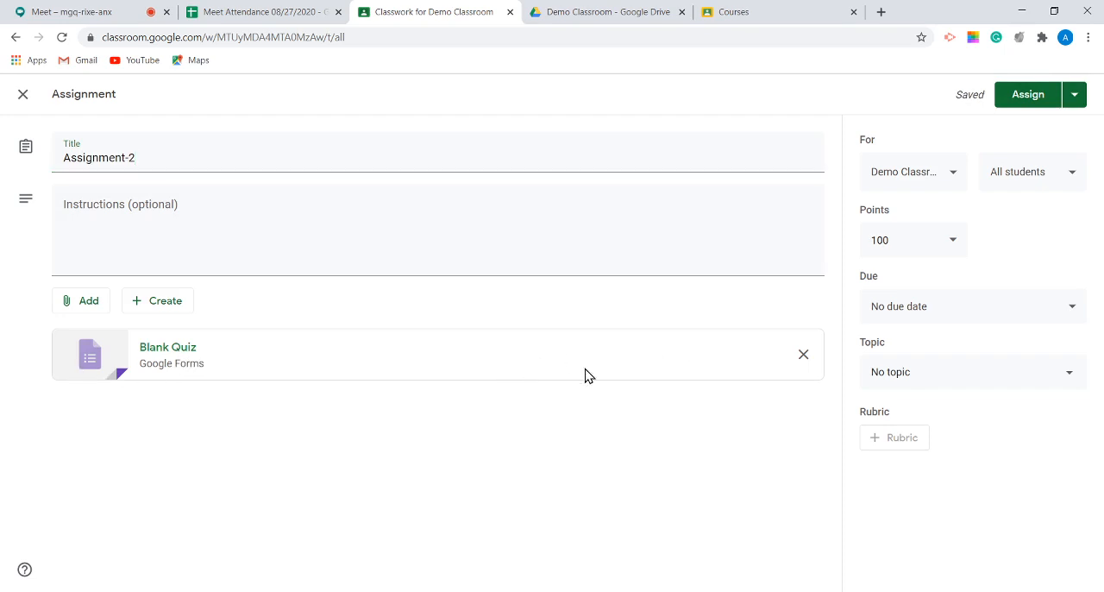
left_click(585, 375)
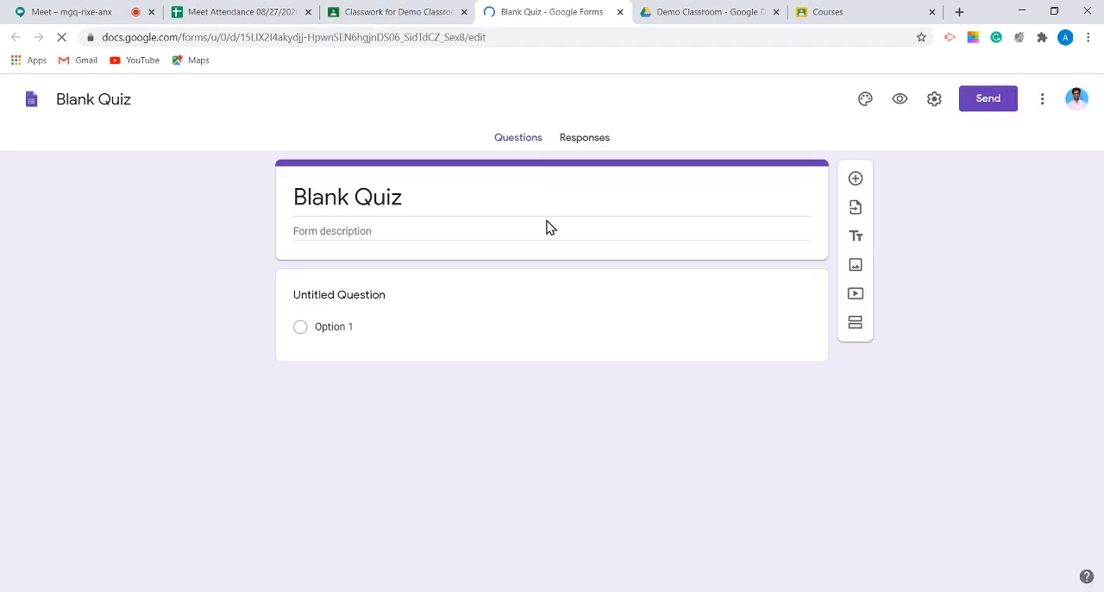
Step: Go through the introductory tour of the new Google Forms and close it to reach the quiz's untitled question
left_click(338, 294)
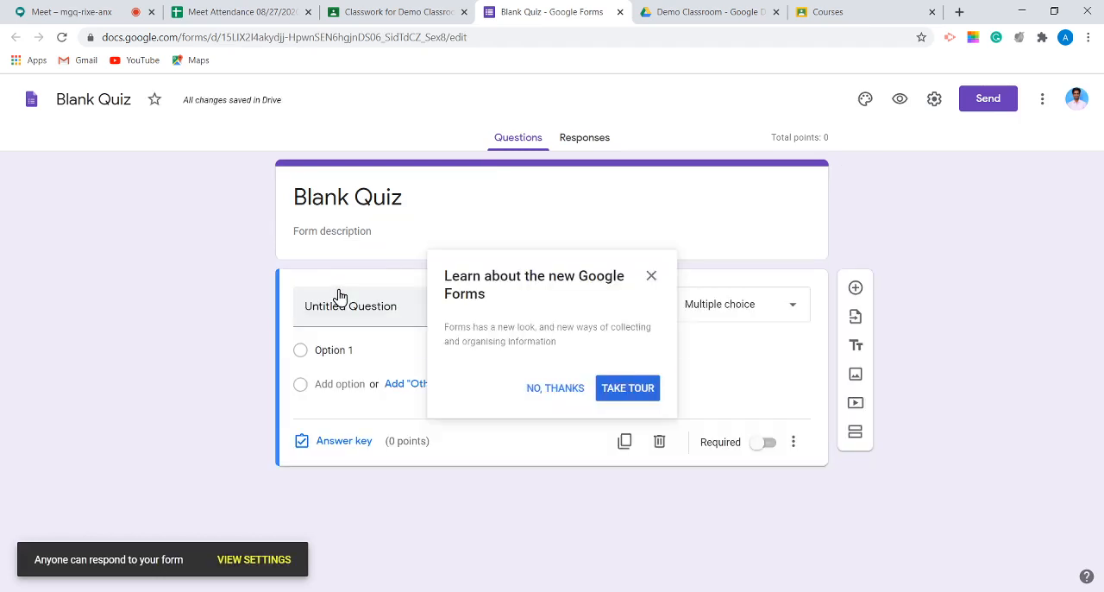
key("space")
key("space")
key("space")
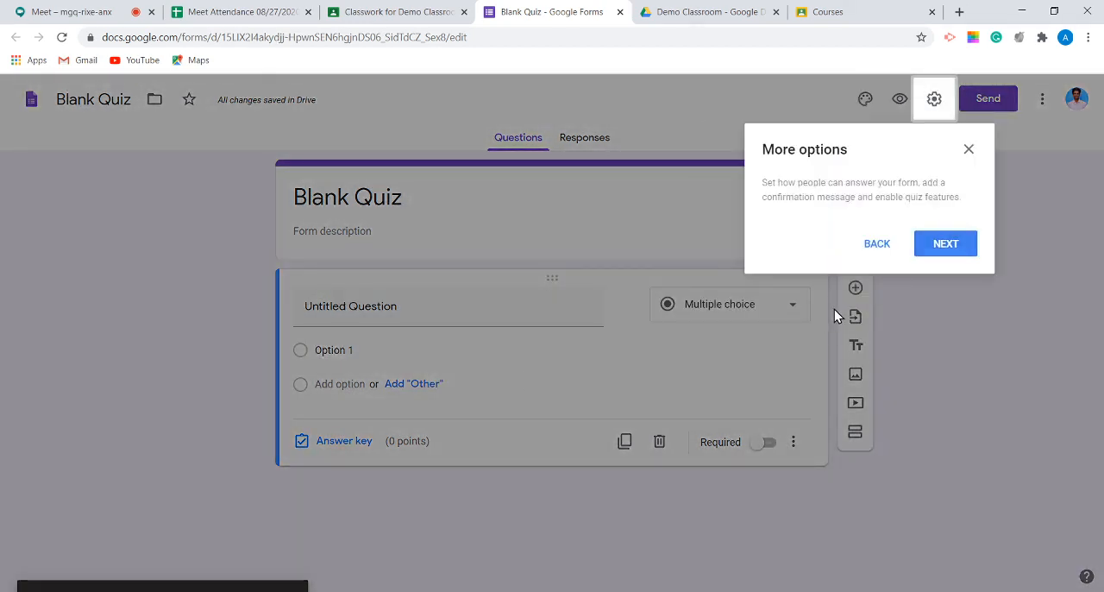
left_click(954, 247)
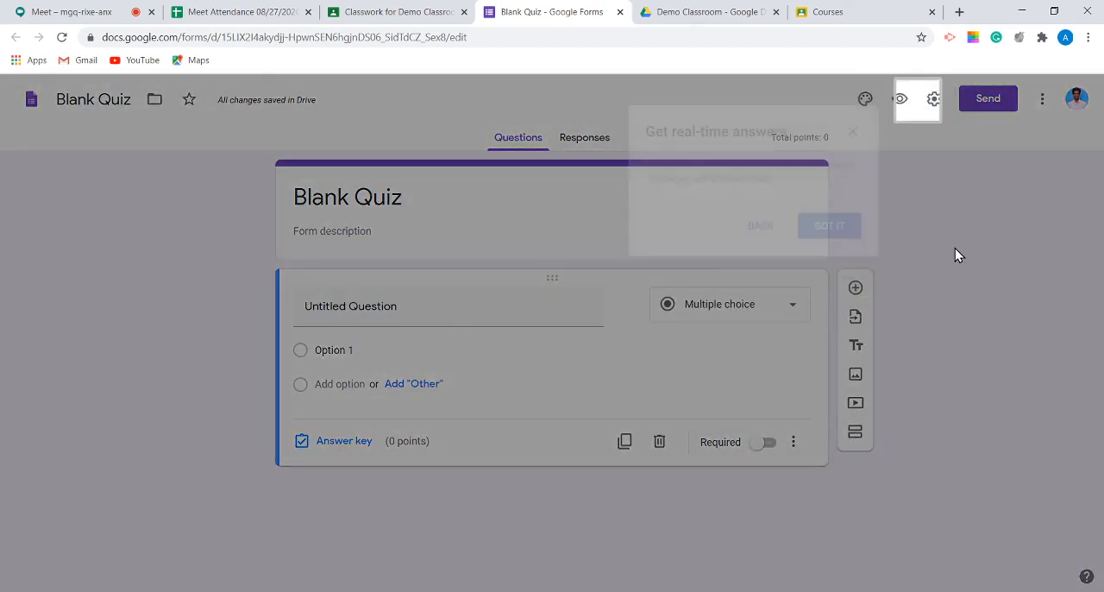
left_click(830, 226)
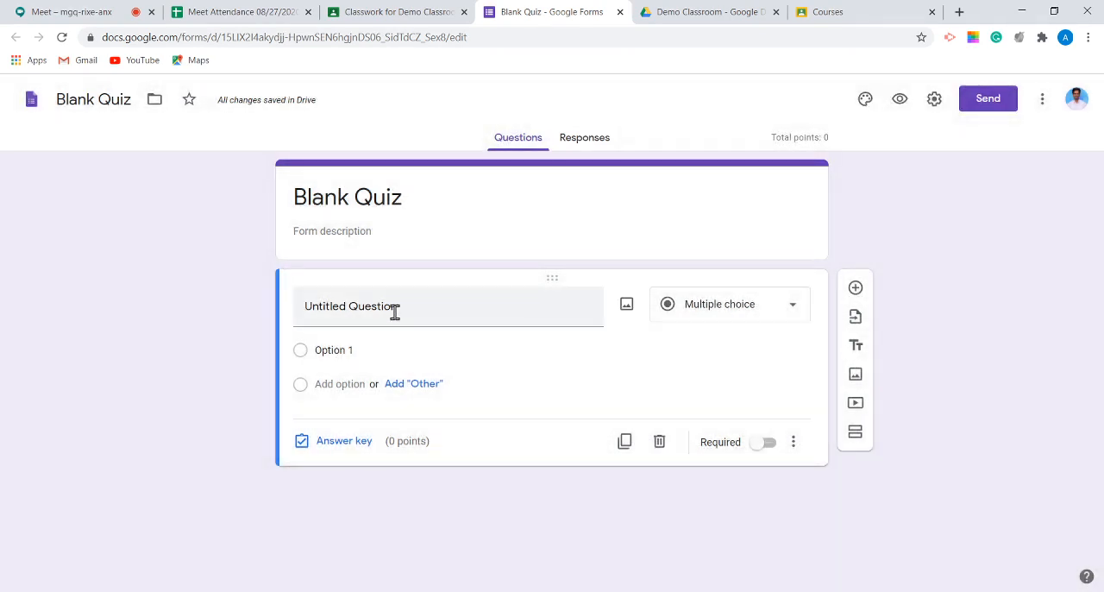
Step: Replace the untitled question's text with "Session on Google meet?"
left_click(399, 309)
type("Sess")
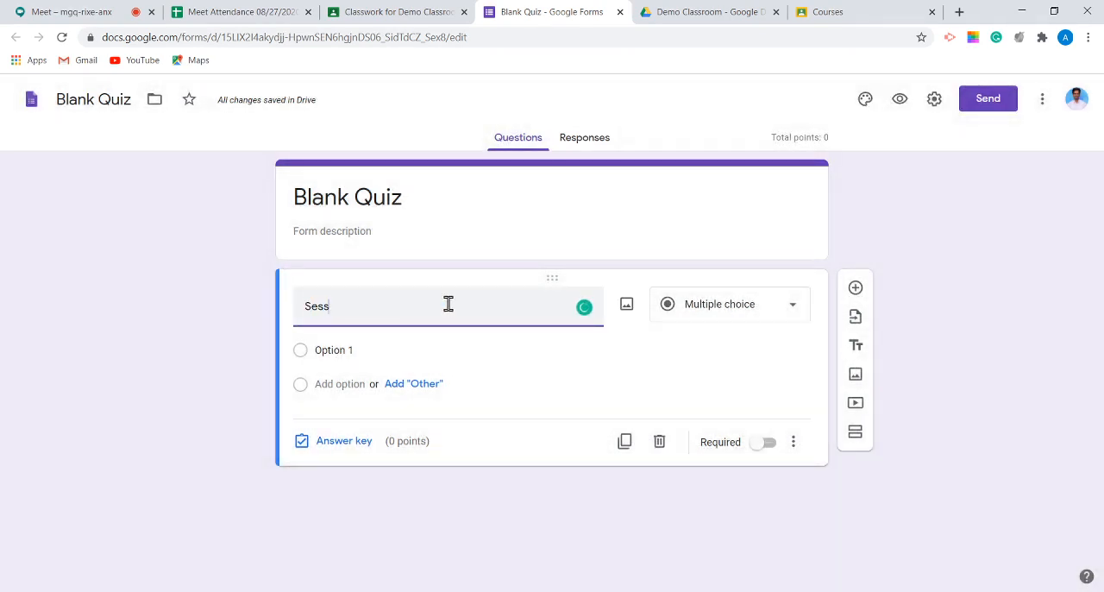
type("ion on G")
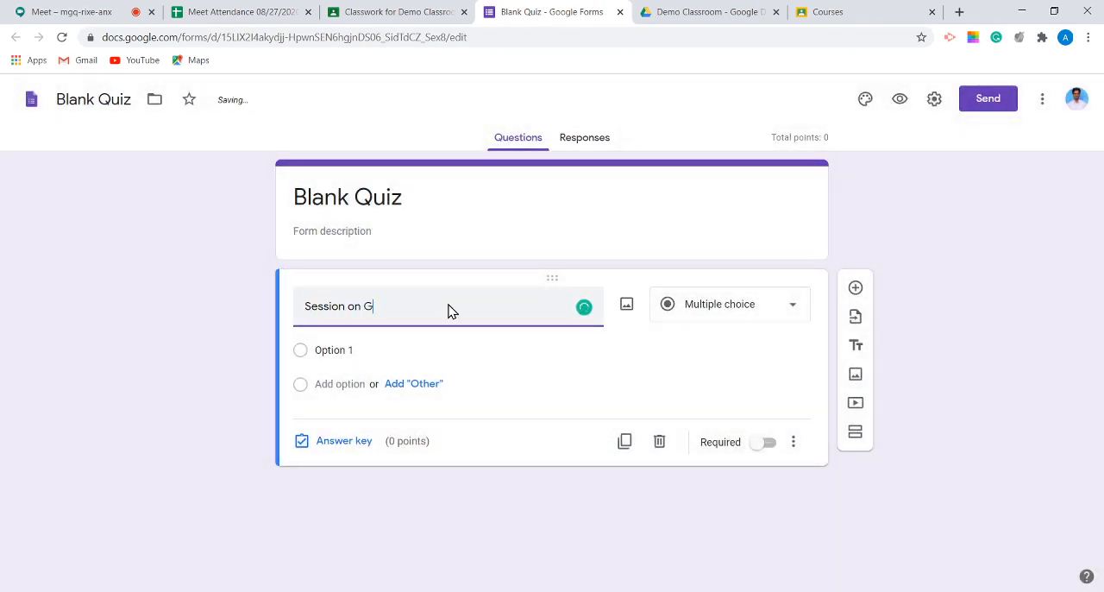
left_click(366, 354)
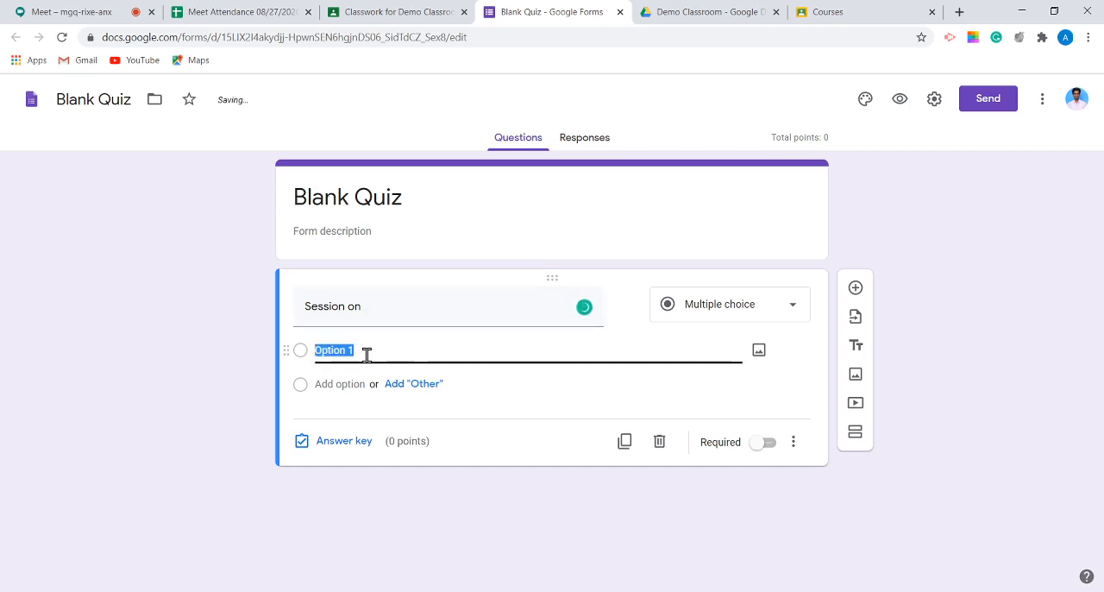
key("BackSpace")
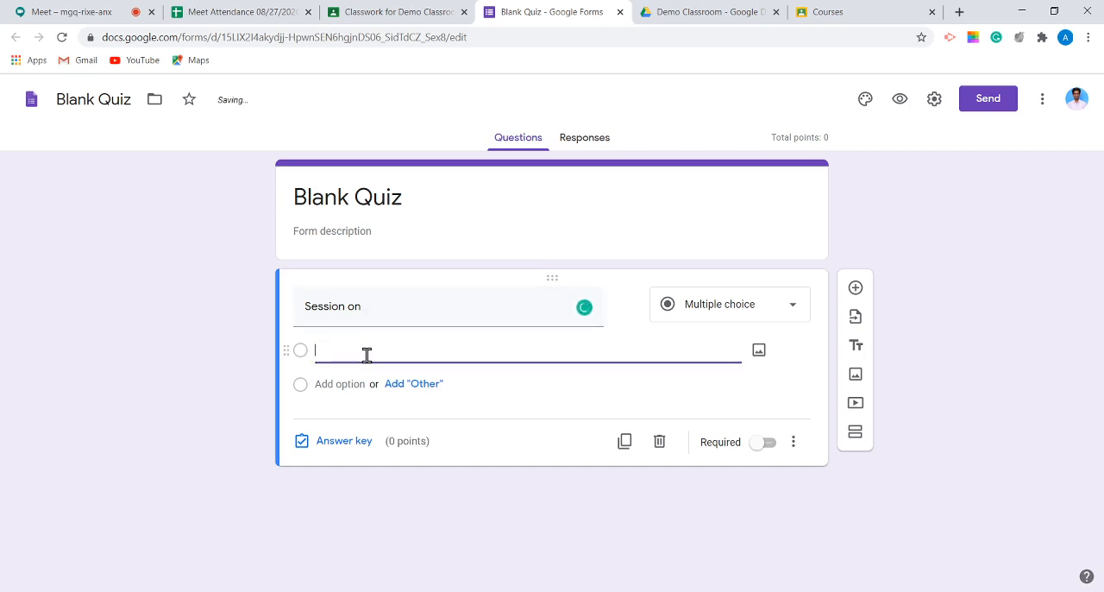
triple_click(393, 305)
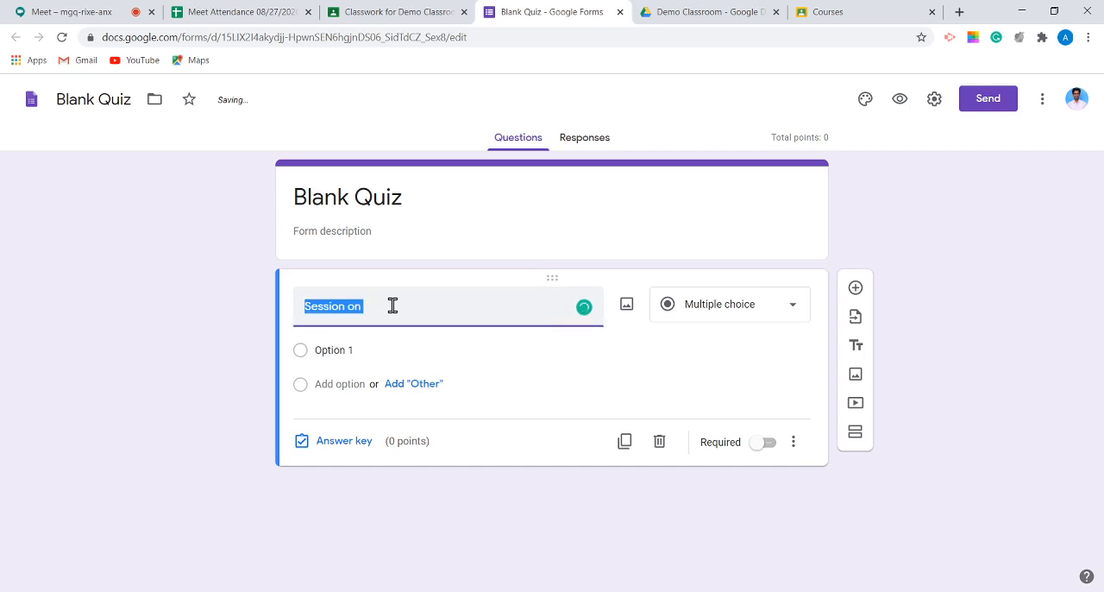
left_click(394, 304)
type("G")
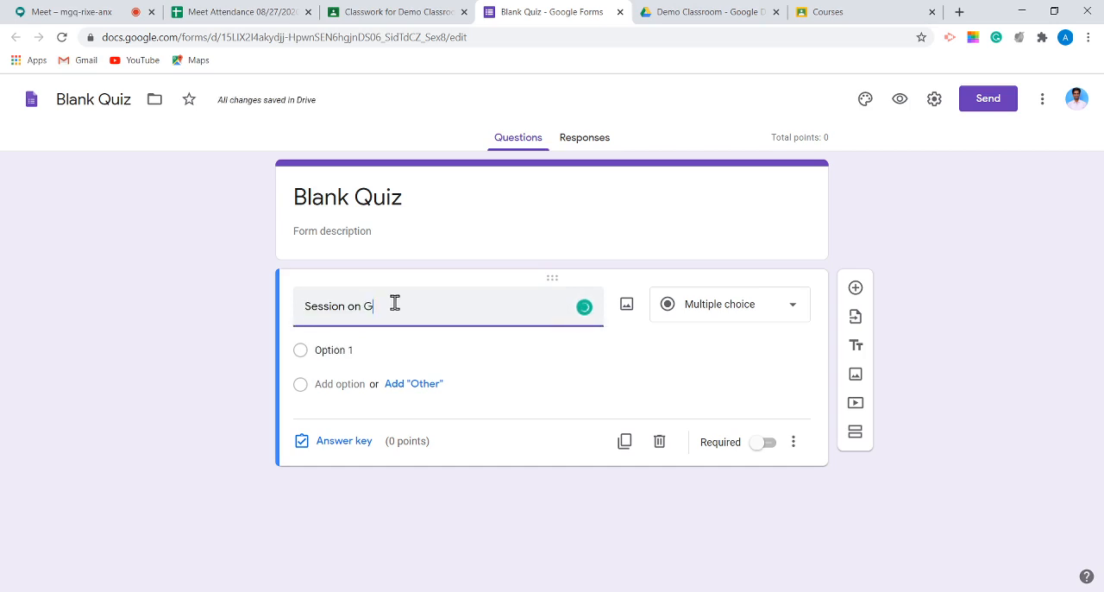
type("oogle meet?")
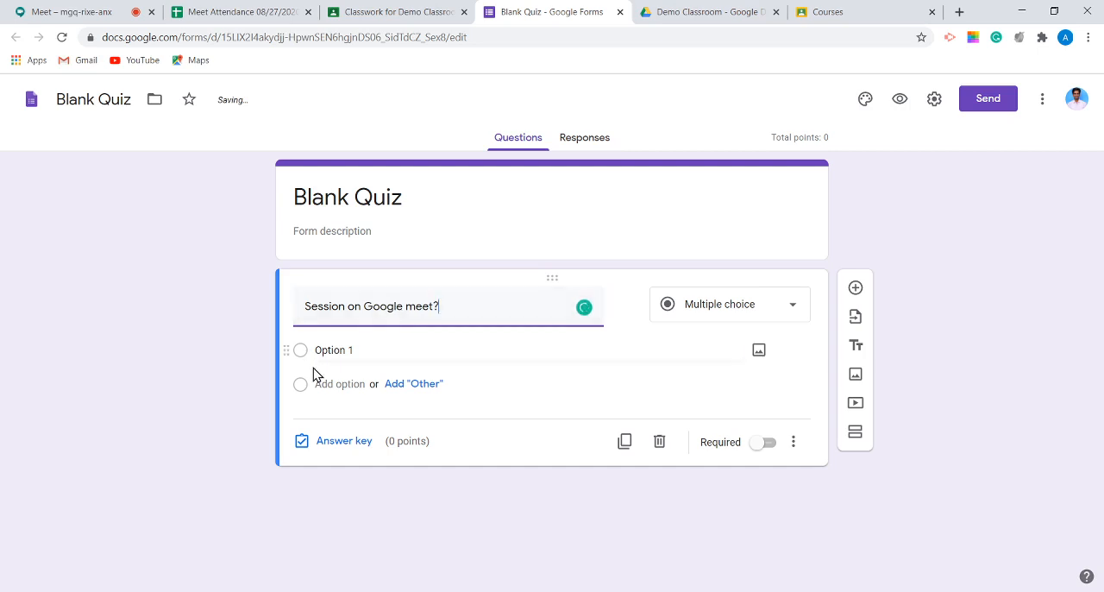
Step: Give the "Session on Google meet?" question the options "Yes" and "No" and make it required
left_click(342, 349)
type("T")
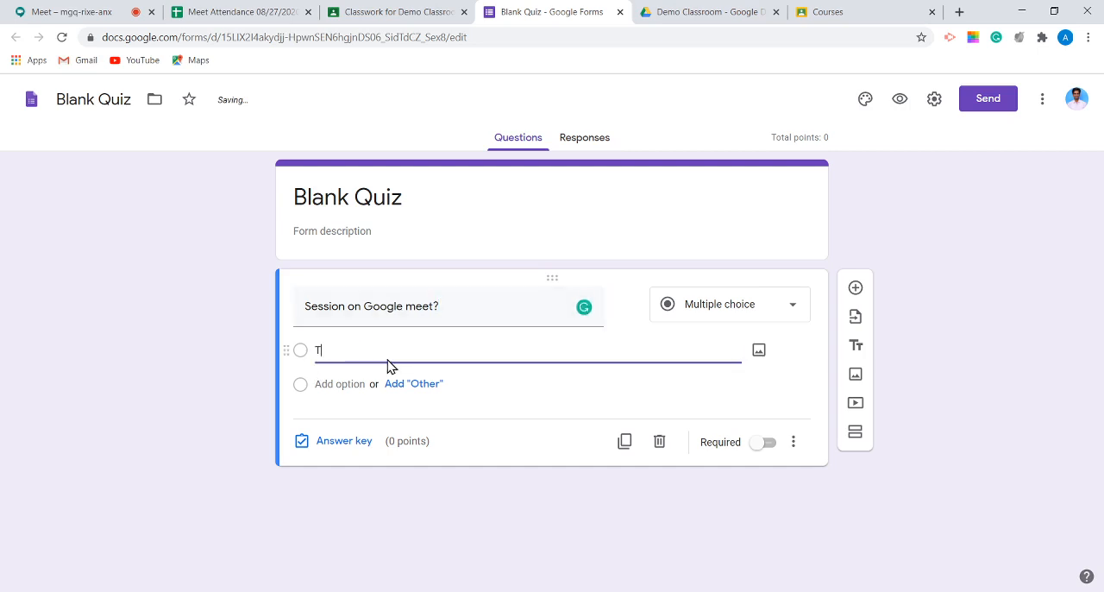
type("Yes")
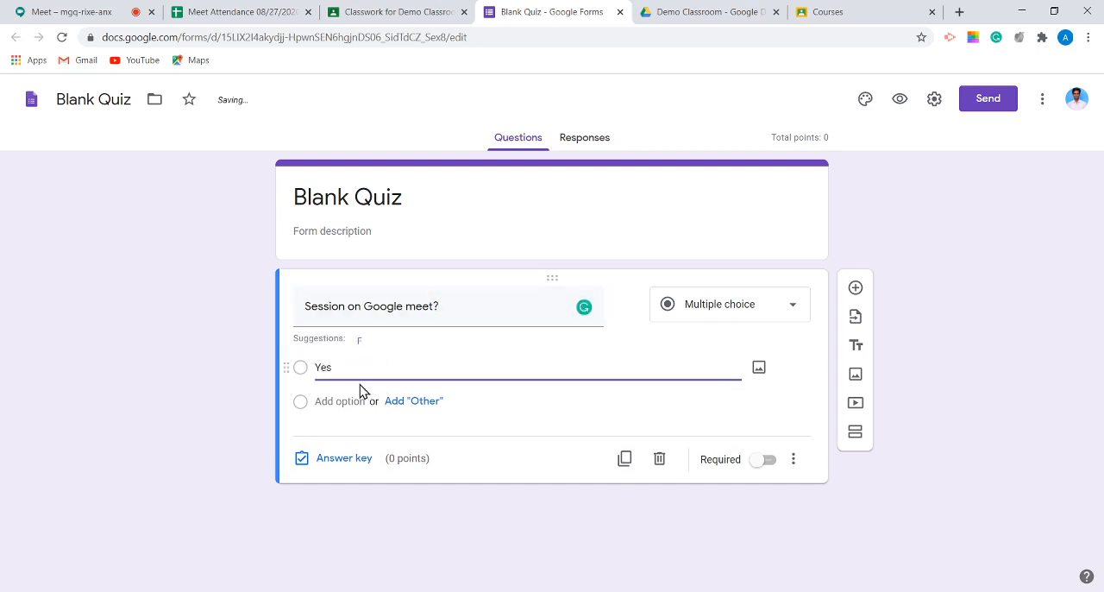
left_click(339, 401)
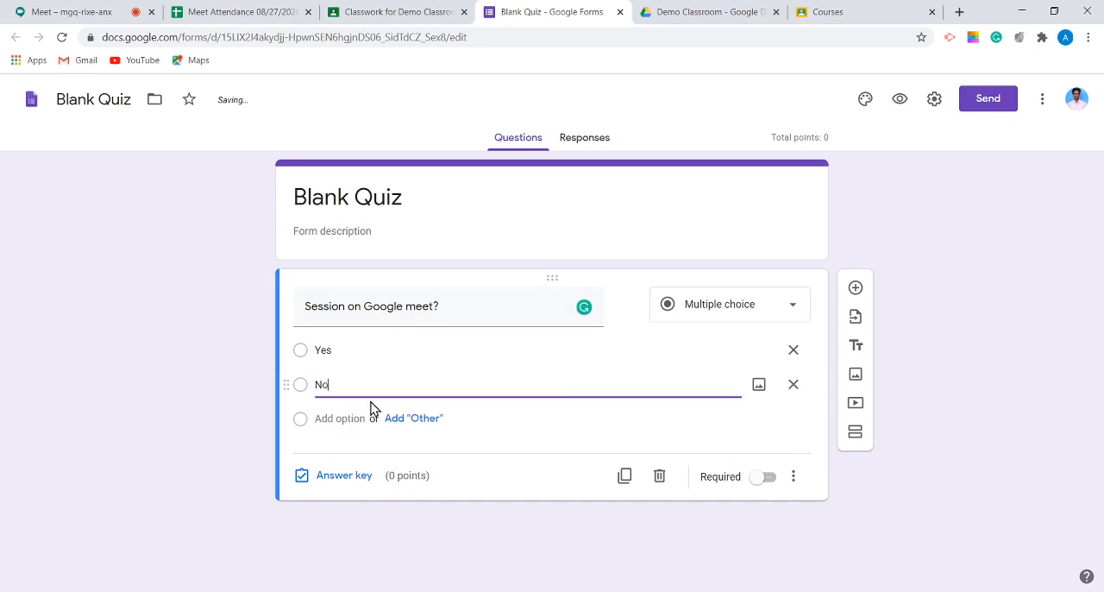
left_click(824, 498)
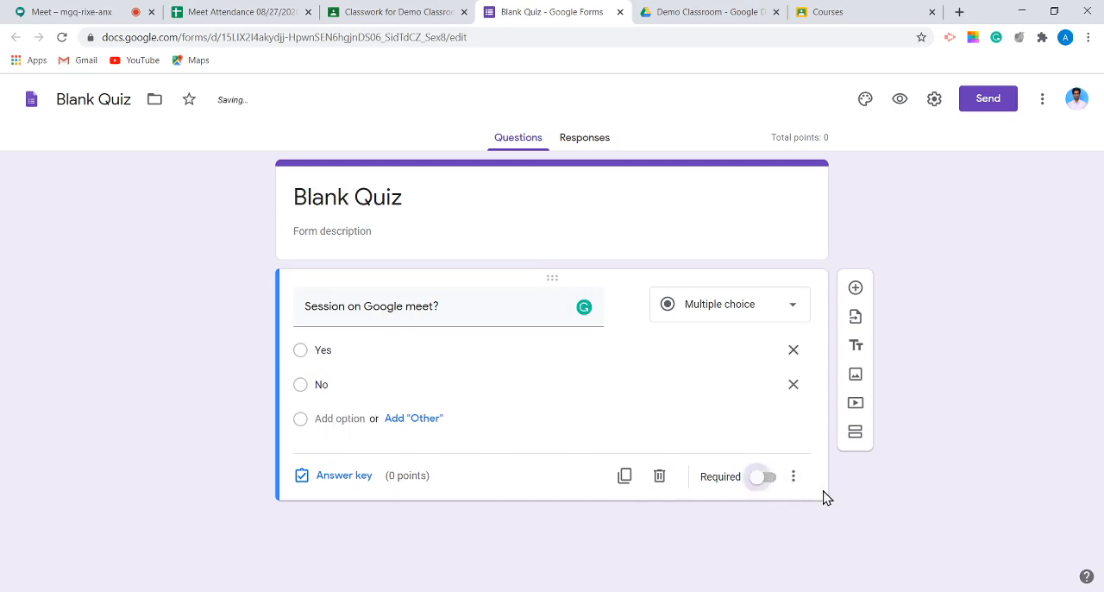
left_click(763, 476)
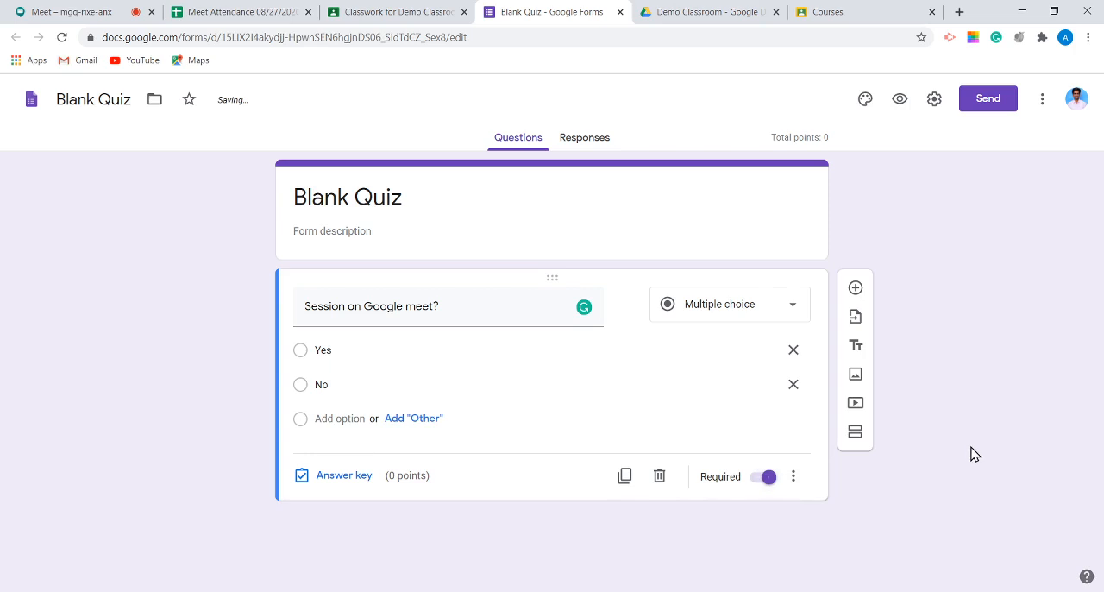
Step: Rename the form file from "Blank Quiz" to "Assignment-2", leaving the heading inside the form as it is
left_click(95, 101)
left_click_drag(131, 97, 55, 99)
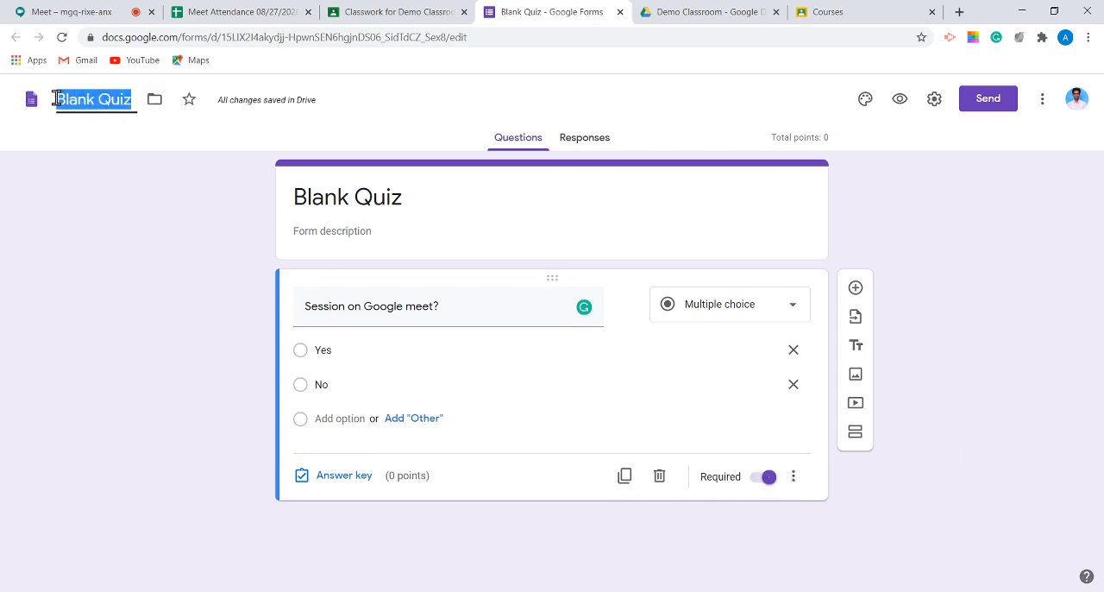
key("BackSpace")
type("Sss-2")
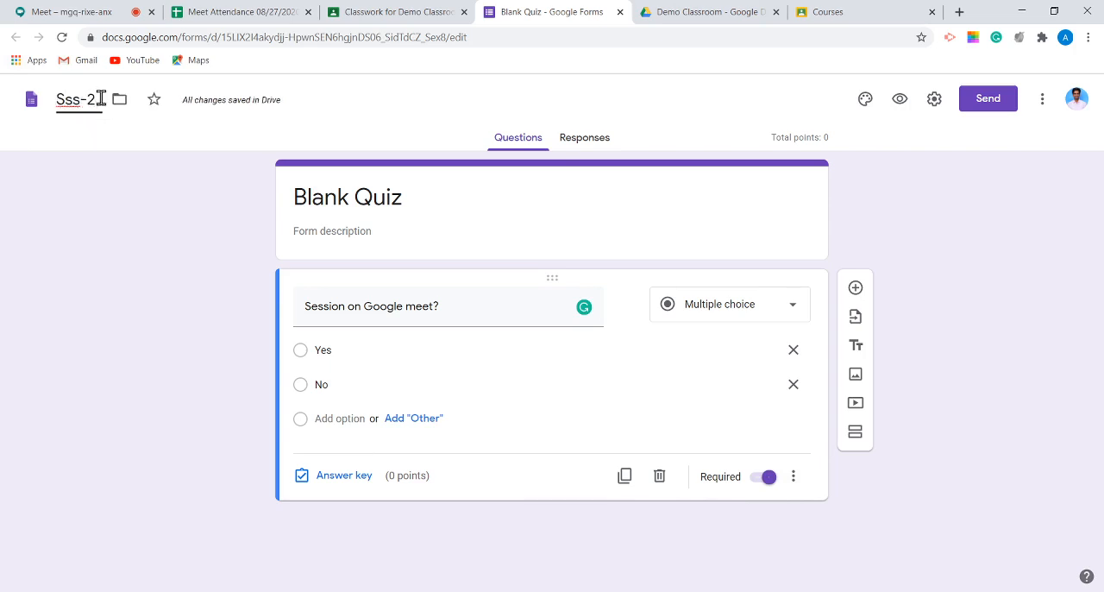
left_click_drag(99, 99, 42, 101)
type("Assig")
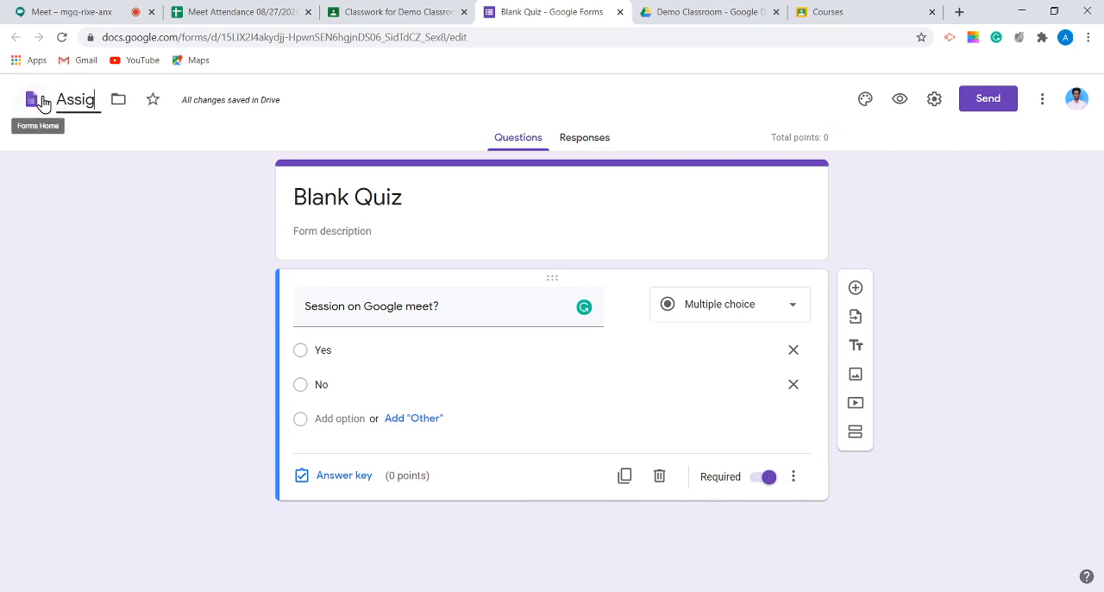
type("nmne")
key("BackSpace")
key("BackSpace")
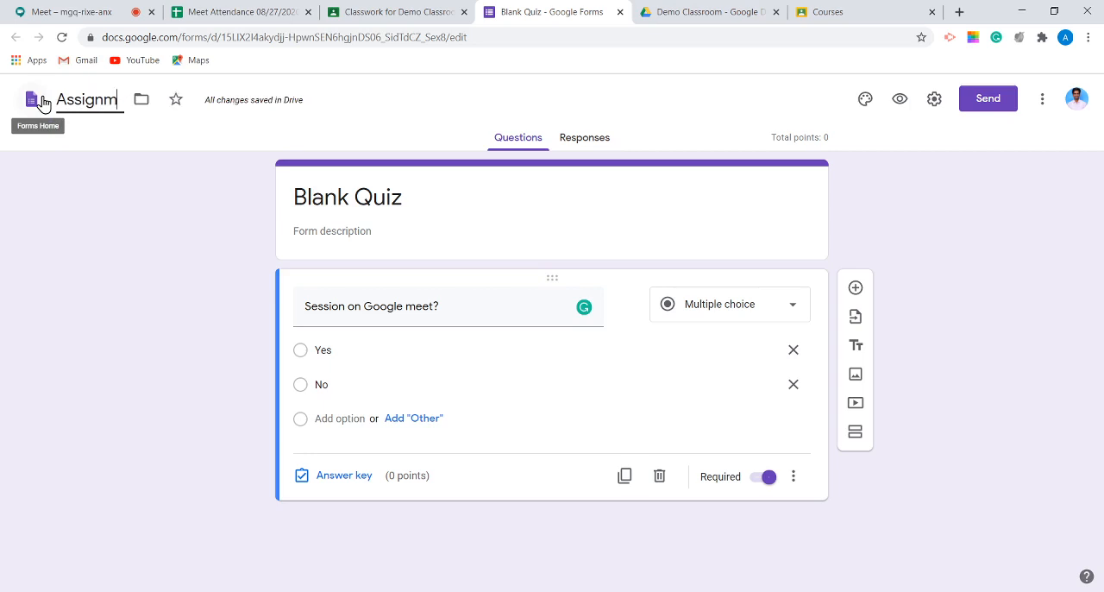
type("ent")
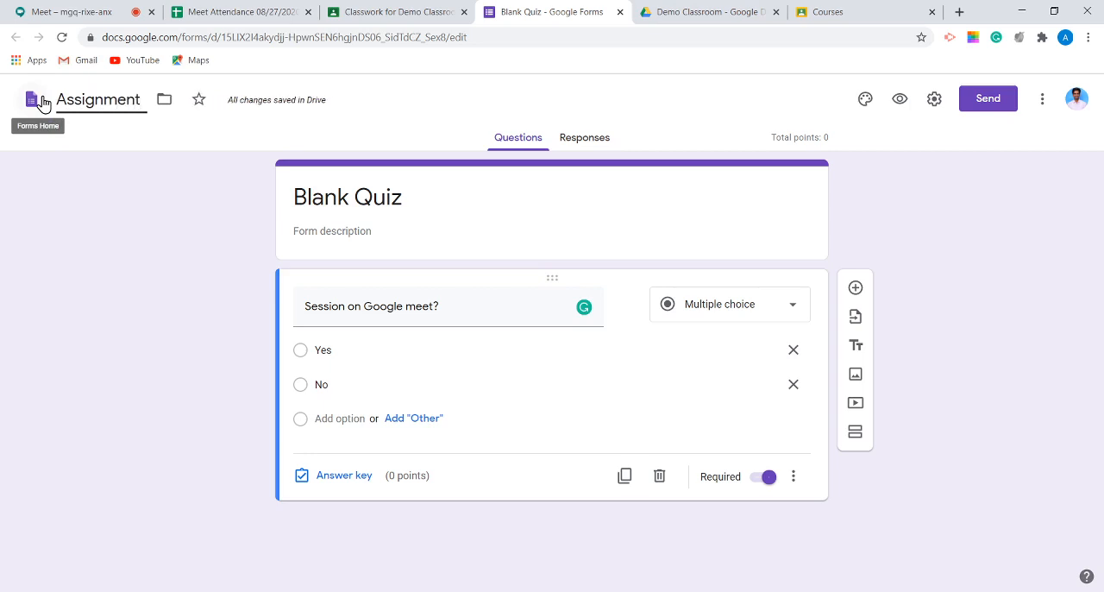
type("-2")
left_click(78, 369)
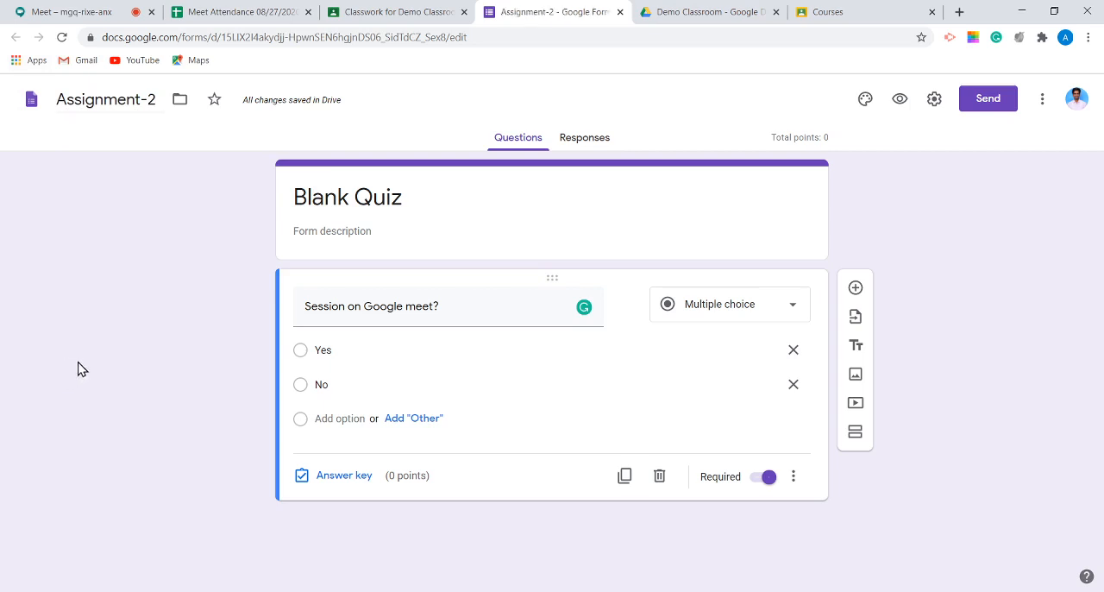
Step: Set "Yes" as the question's correct answer worth 10 points, and close the quiz form to return to the Classroom assignment
left_click(343, 475)
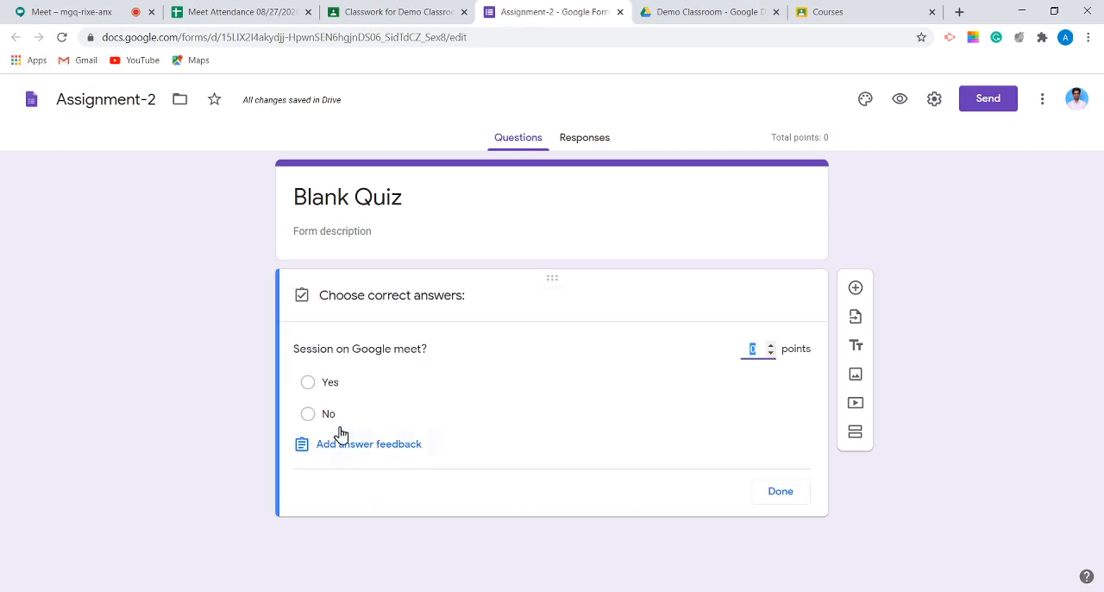
left_click(307, 385)
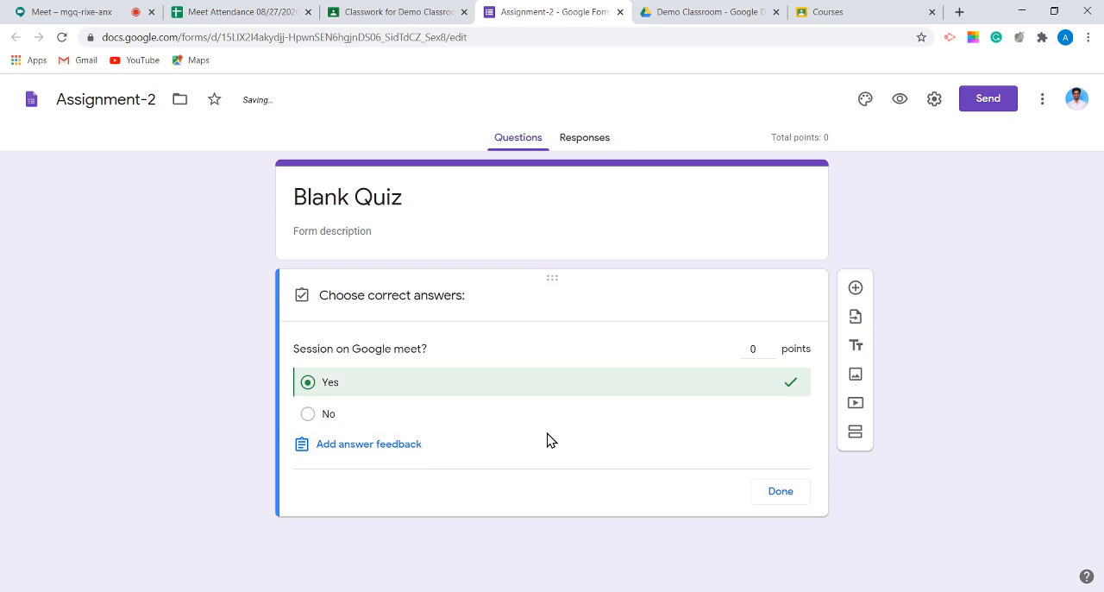
left_click(756, 345)
type("10")
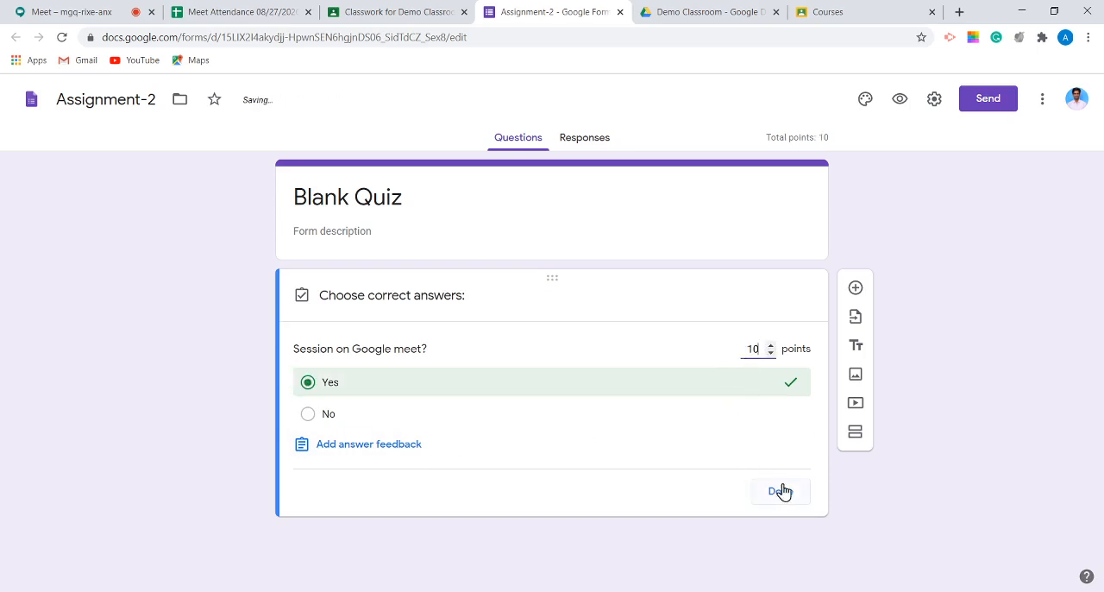
left_click(781, 491)
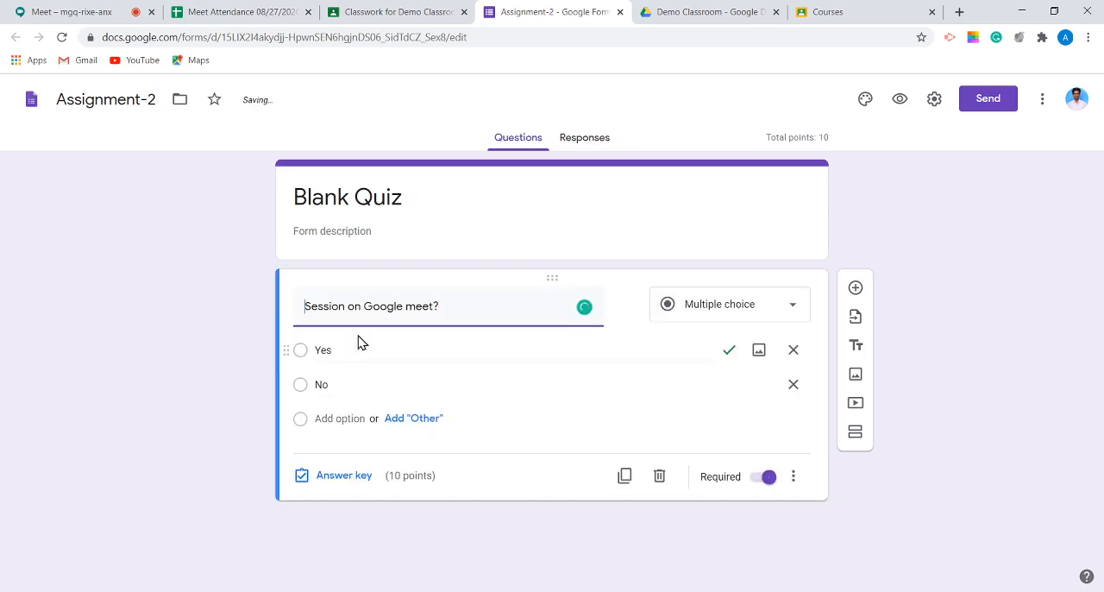
left_click(619, 12)
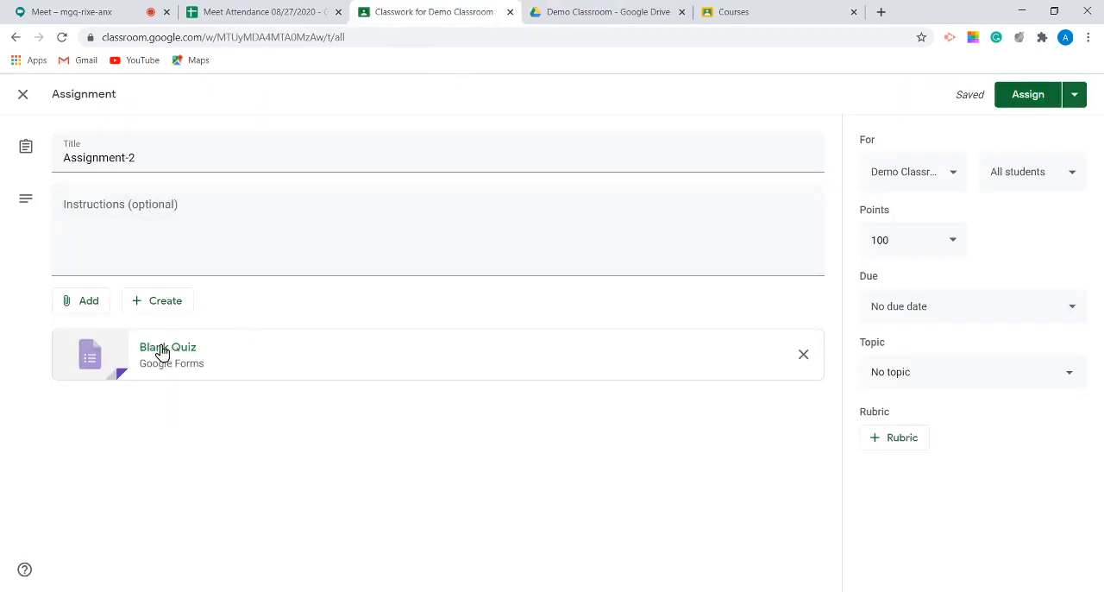
Step: Set the assignment's points to 10 and its due date to 27 Aug 2020
left_click(125, 221)
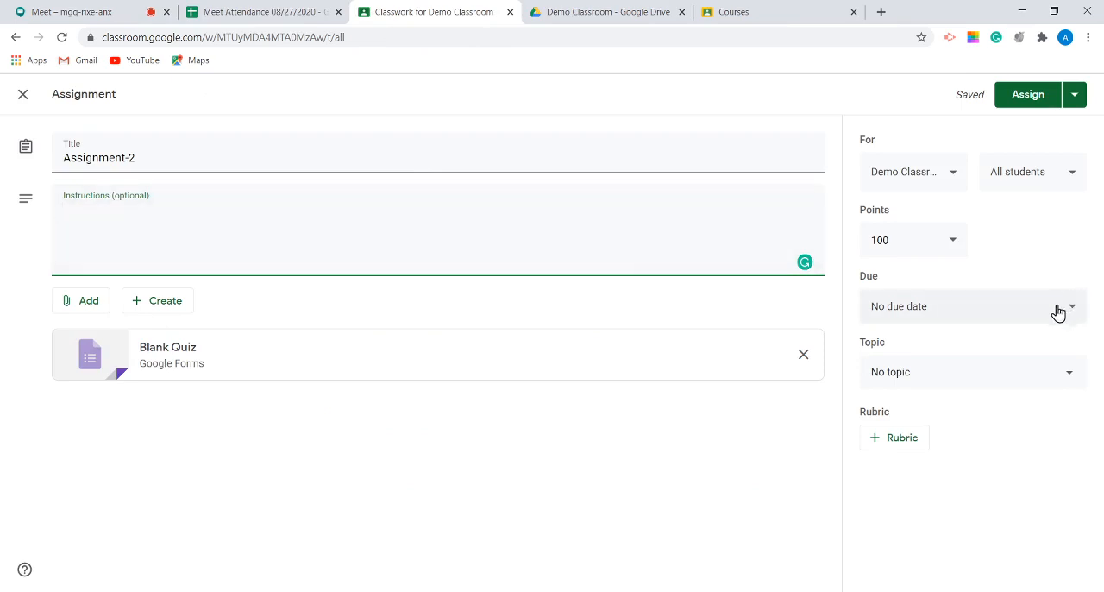
left_click(908, 232)
type("10")
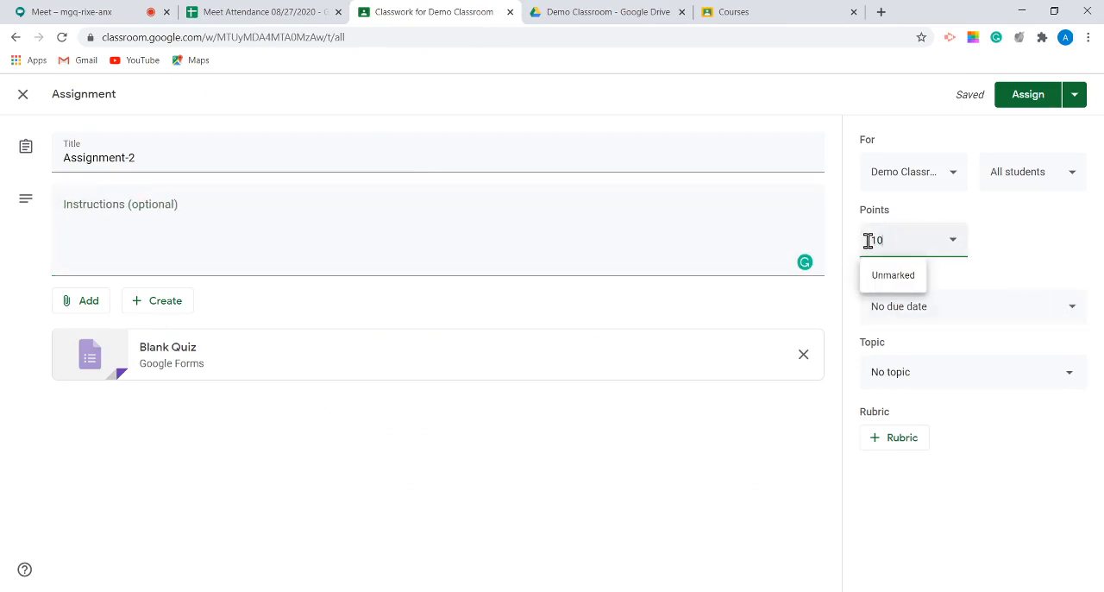
left_click(692, 431)
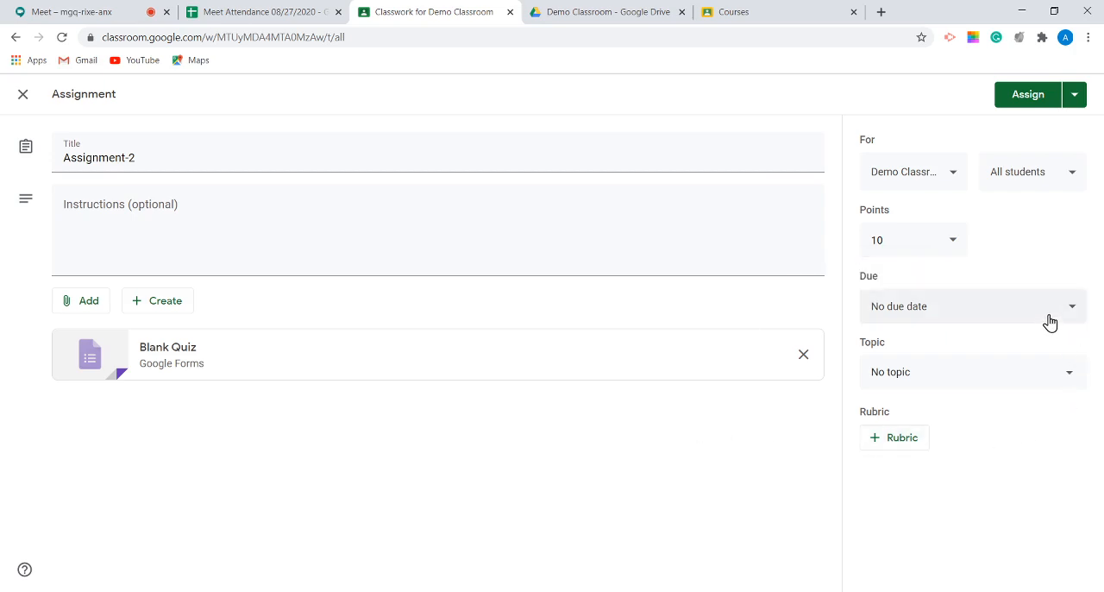
left_click(1047, 312)
left_click(927, 365)
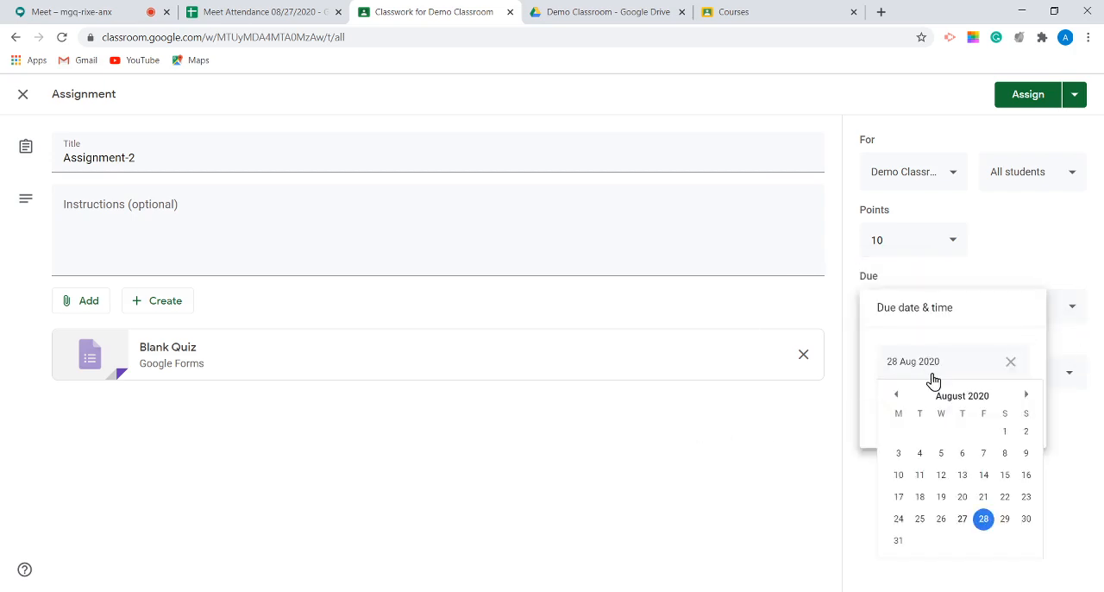
left_click(962, 517)
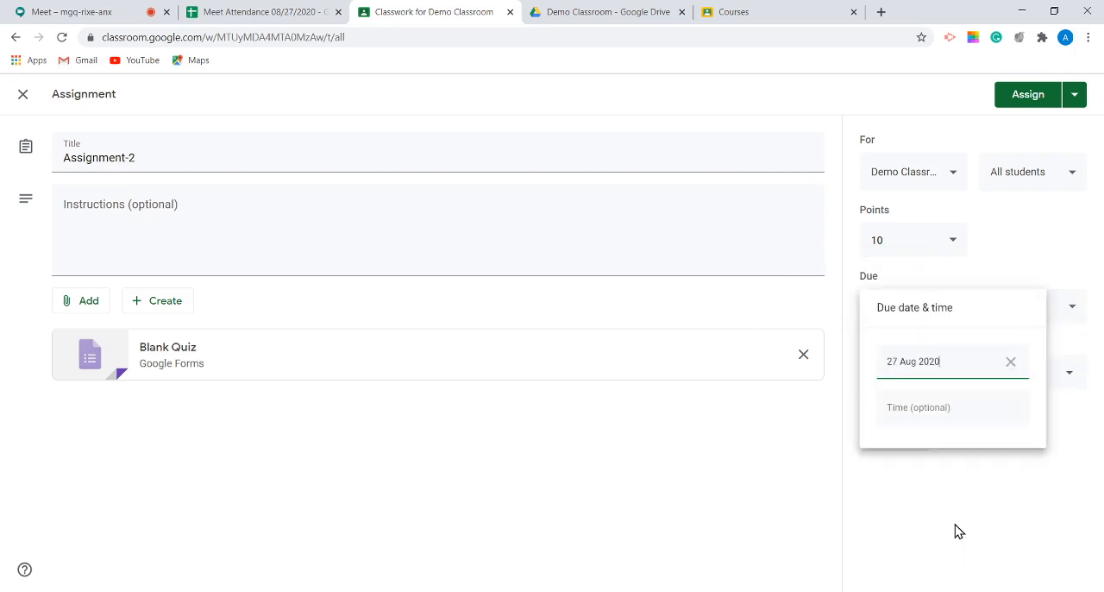
left_click(982, 481)
Step: File Assignment-2 under the Module-2 topic and assign it to the students
left_click(931, 373)
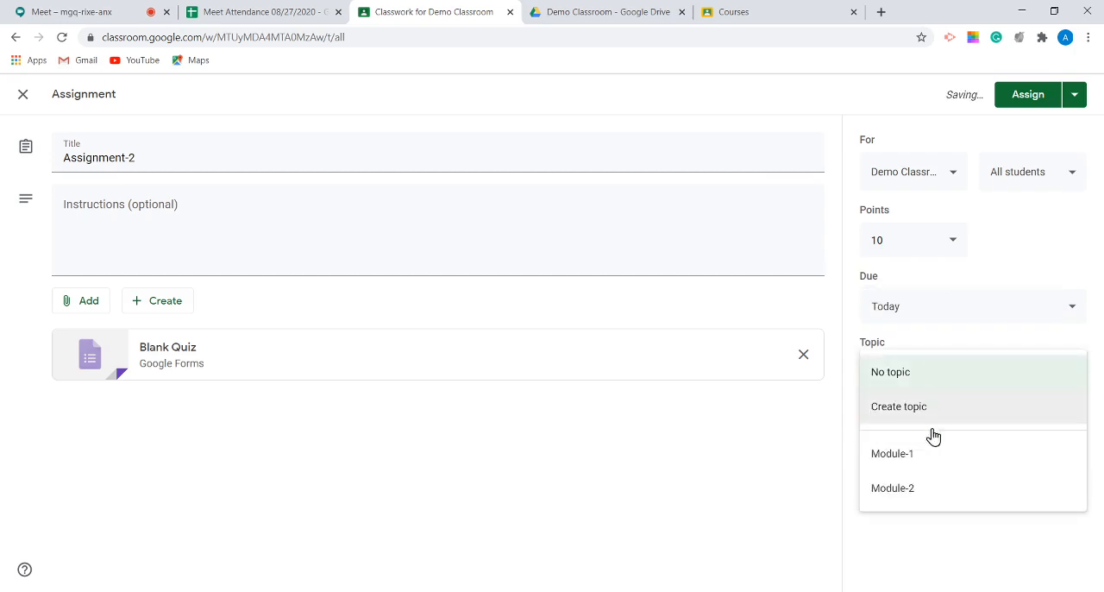
left_click(941, 488)
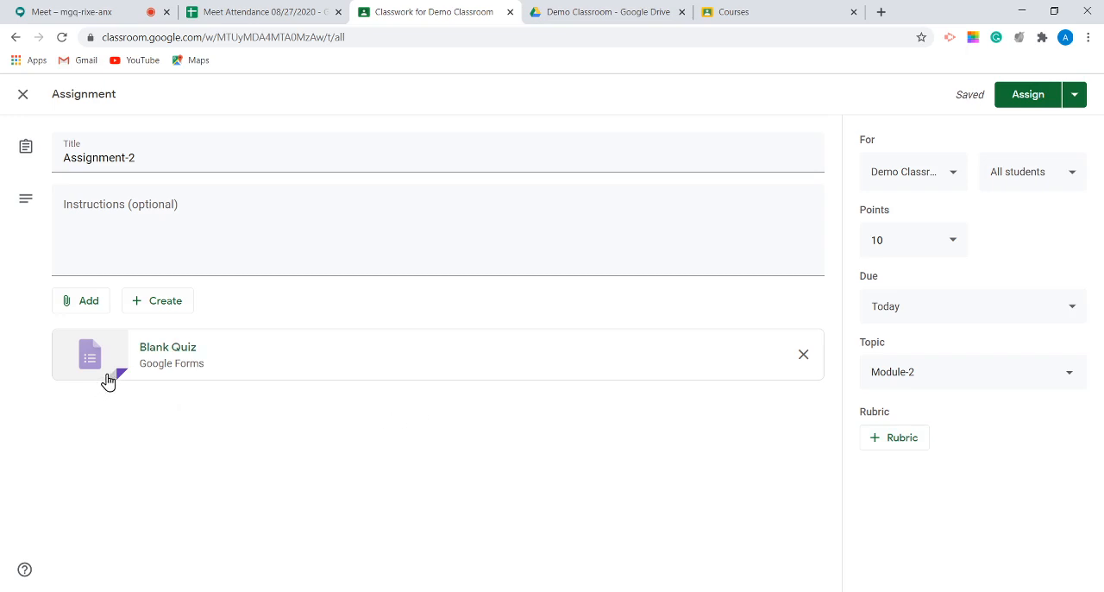
left_click(1024, 97)
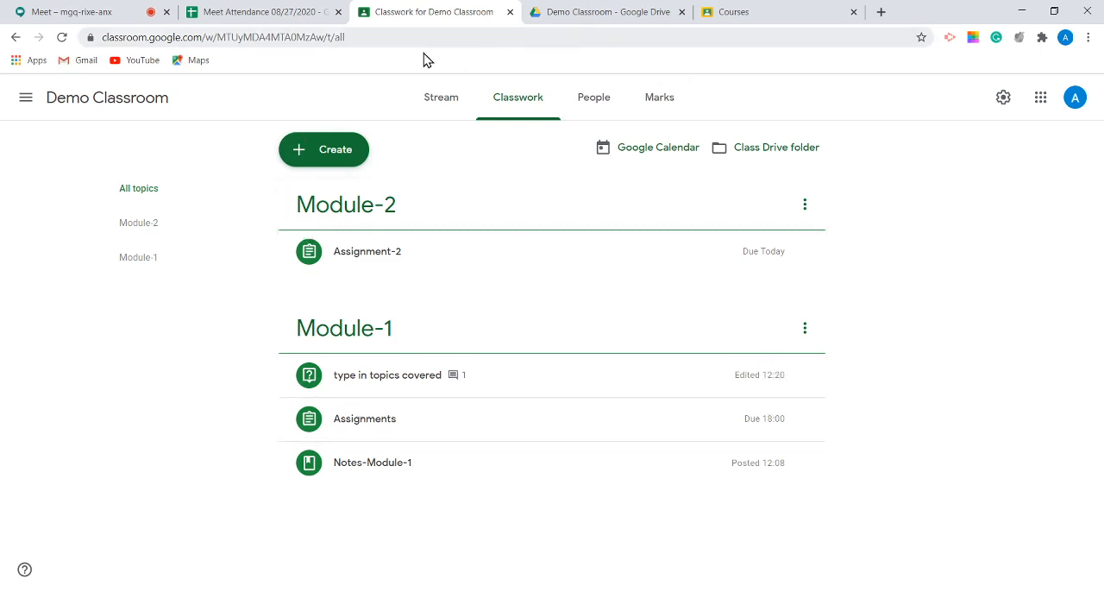
Step: Switch to Google Drive and check the Assignment-1 and Assignment-2 files in the Demo Classroom folder
left_click(608, 13)
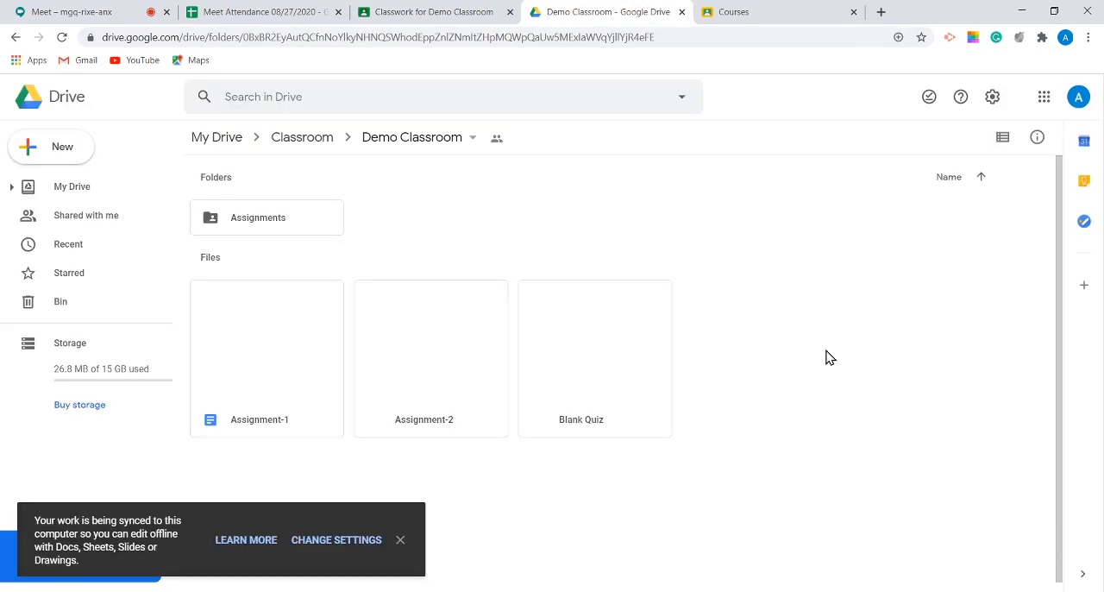
scroll(754, 309, "down", 1)
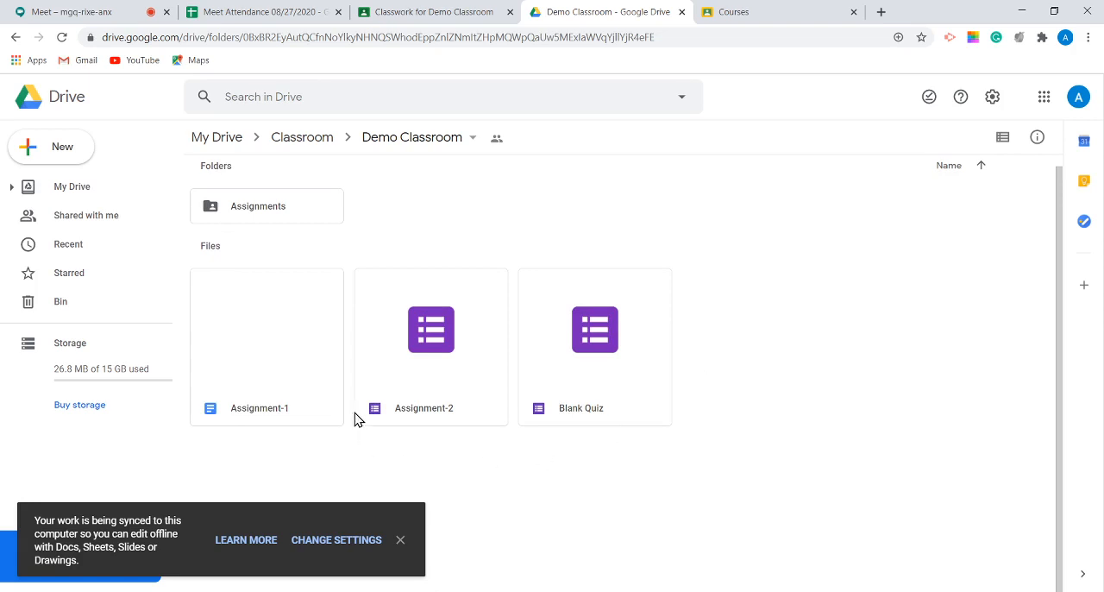
left_click(276, 370)
left_click(475, 366)
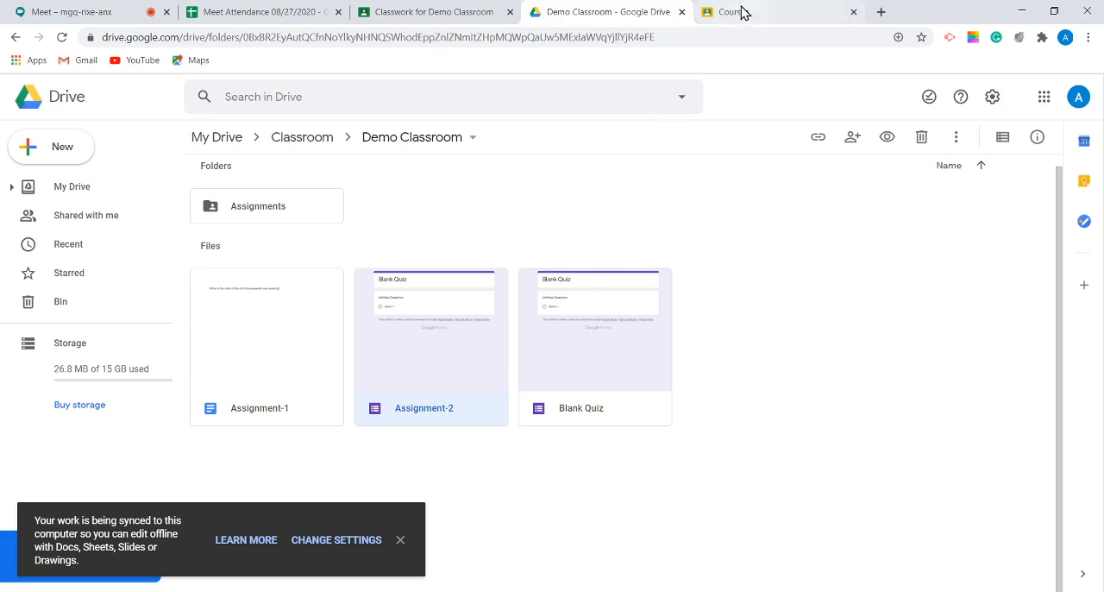
Step: Return to Google Classroom and open the Demo Classroom marks overview
left_click(464, 16)
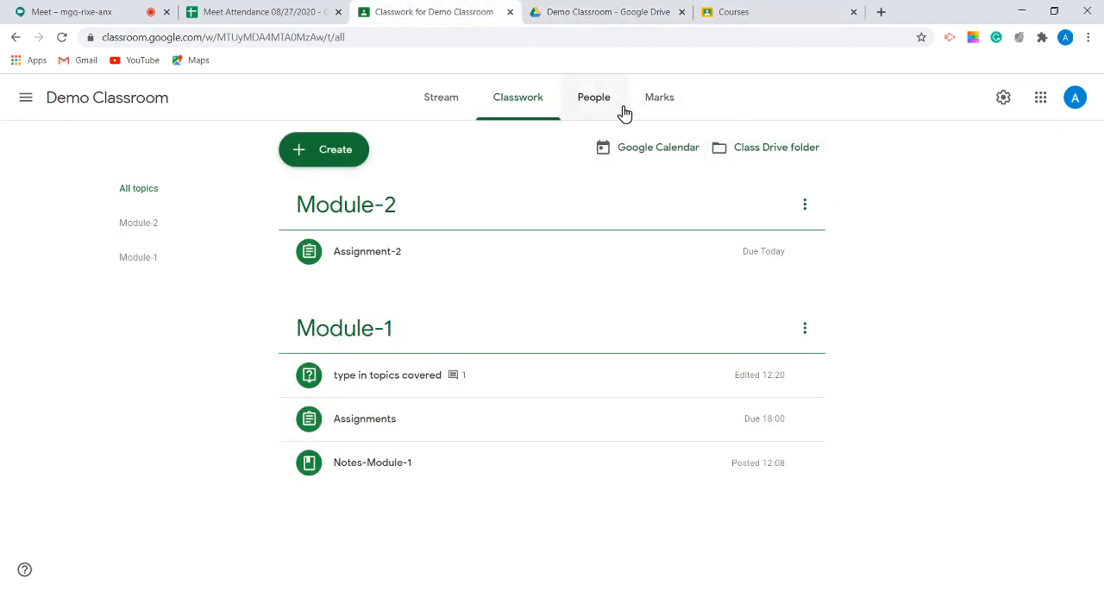
left_click(657, 107)
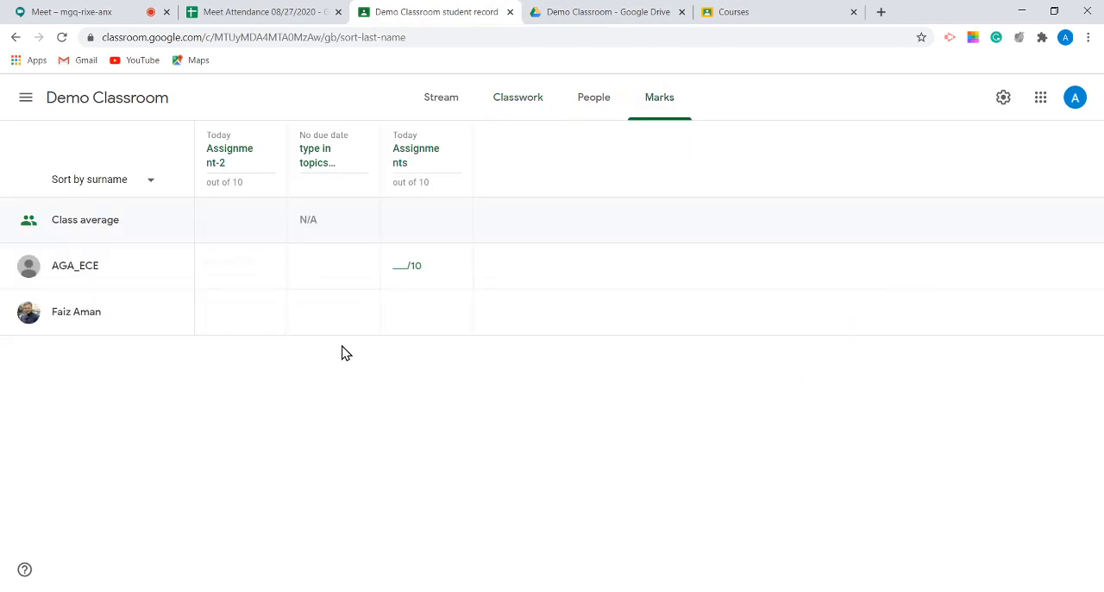
Step: Delete the question with no due date from the Demo Classroom marks overview
left_click(366, 139)
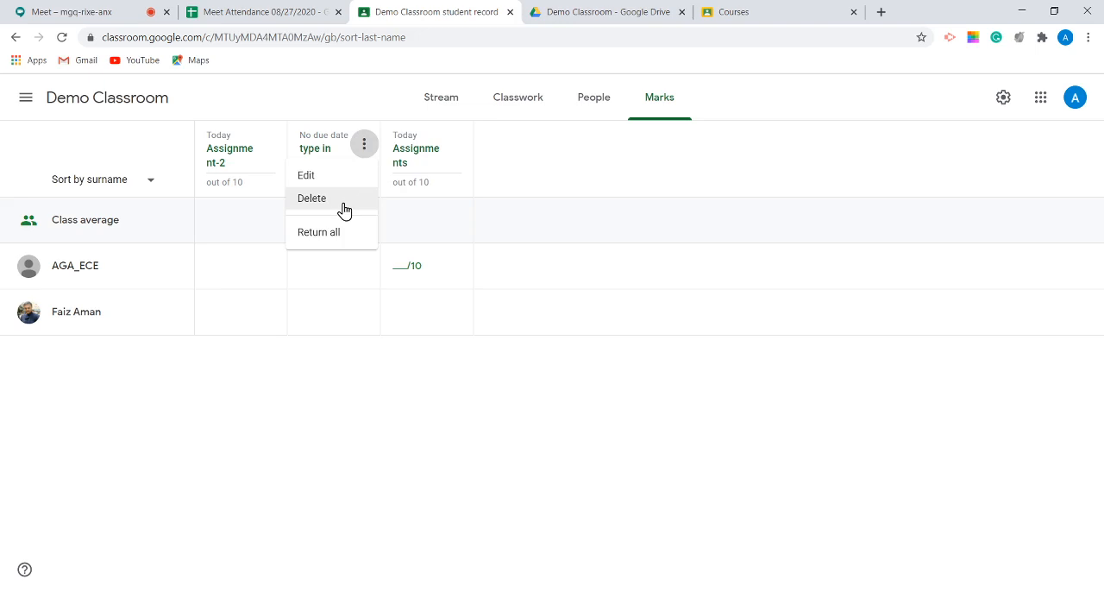
left_click(343, 211)
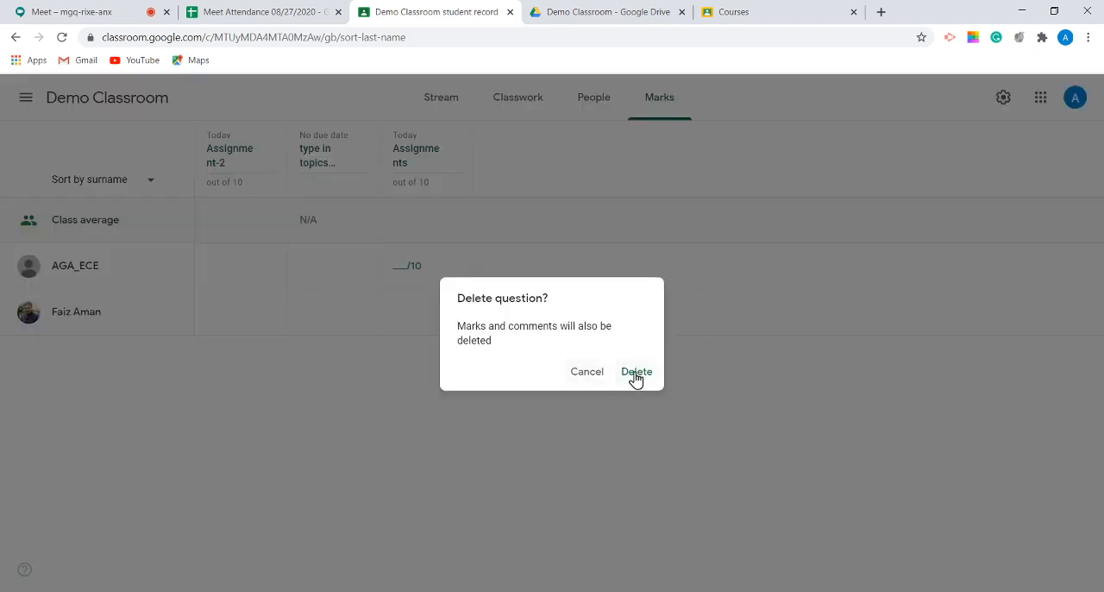
left_click(636, 372)
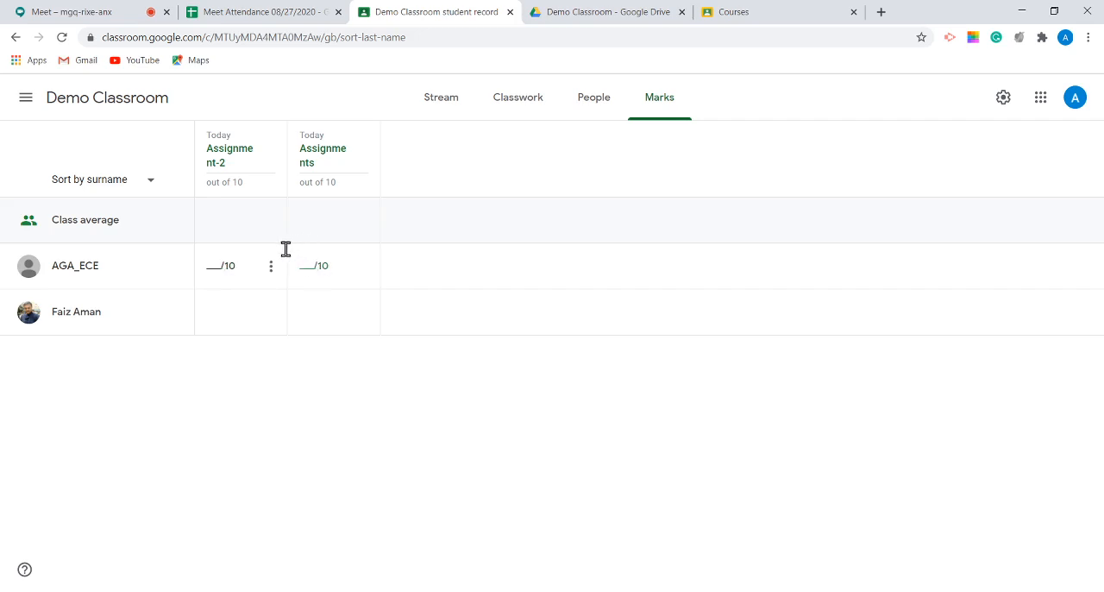
Step: Open the first listed student's handed-in Assignment1.docx for marking and go through the introductory tips
left_click(82, 272)
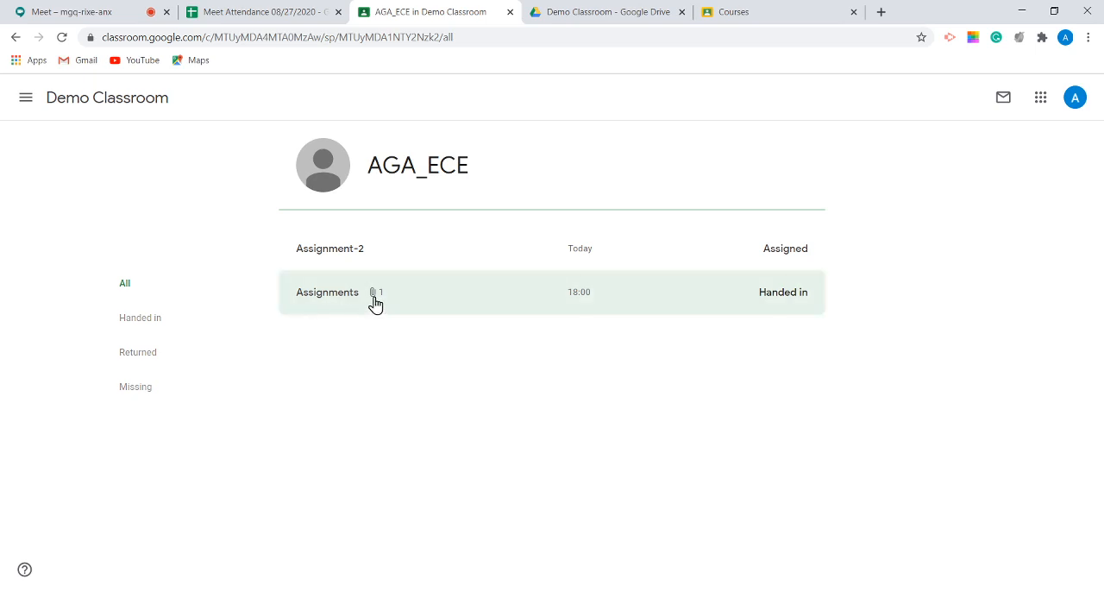
left_click(328, 306)
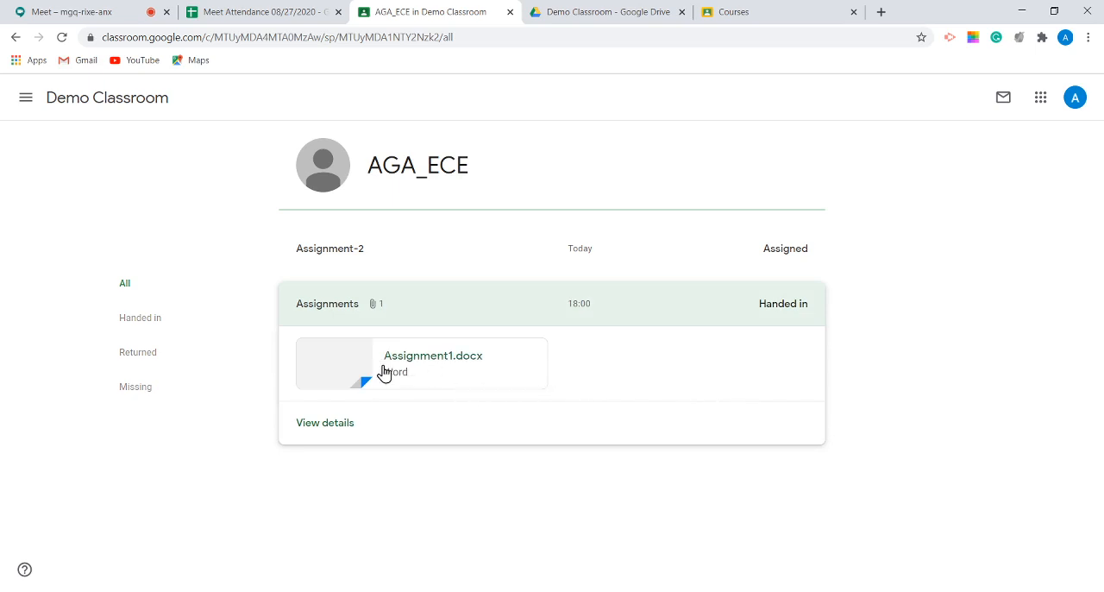
left_click(428, 362)
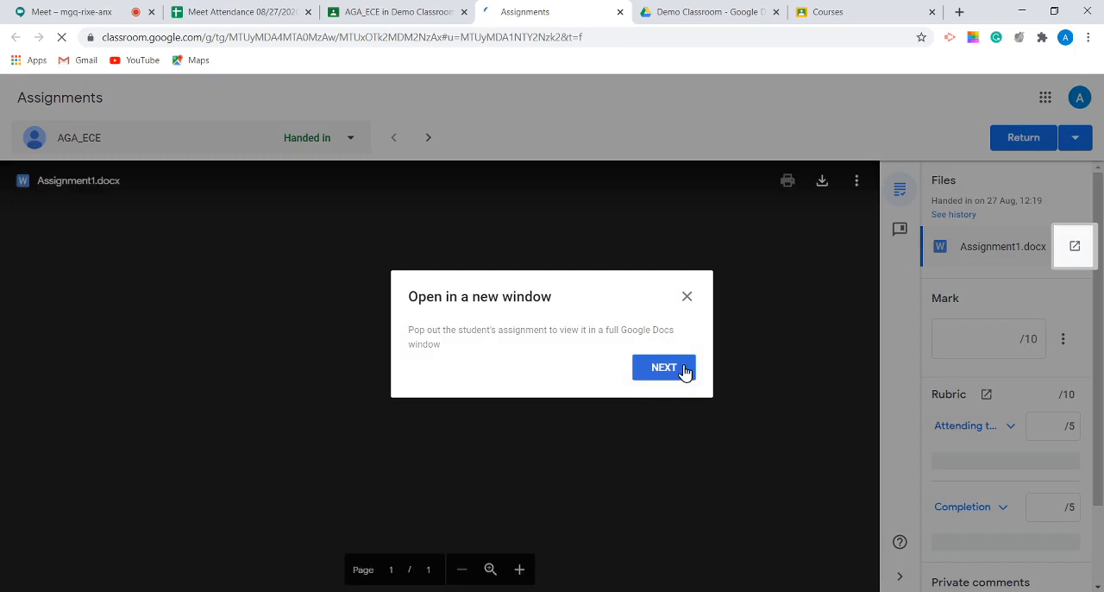
left_click(685, 370)
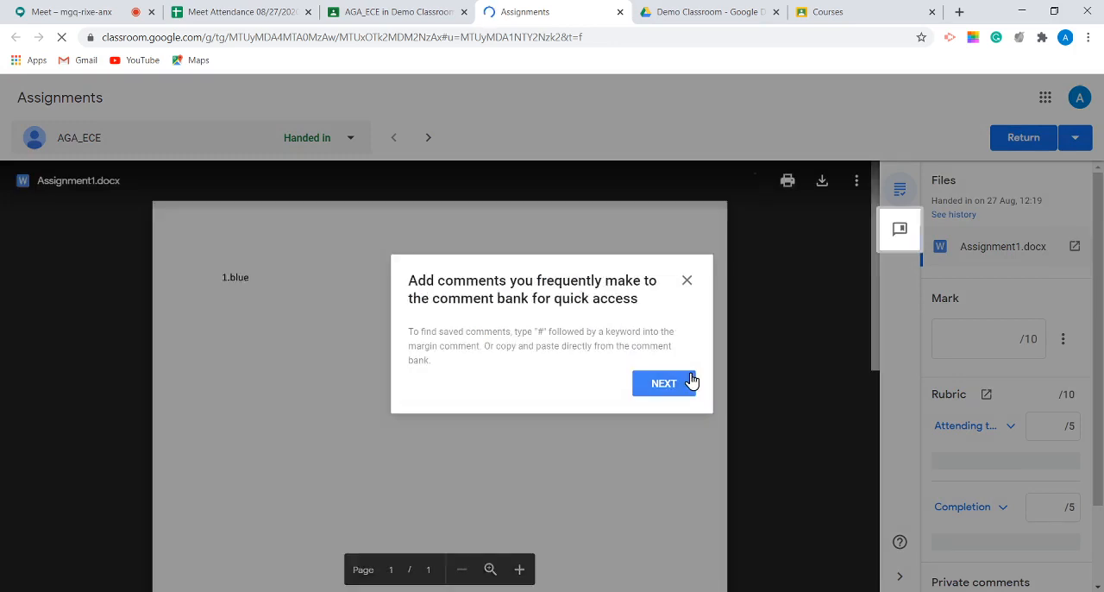
left_click(689, 381)
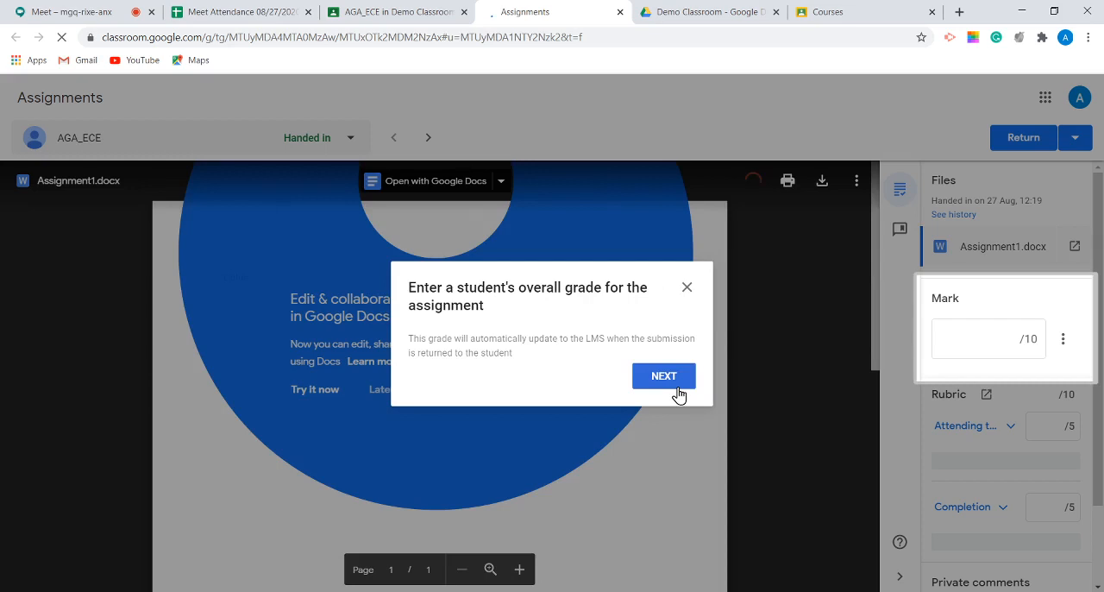
left_click(664, 376)
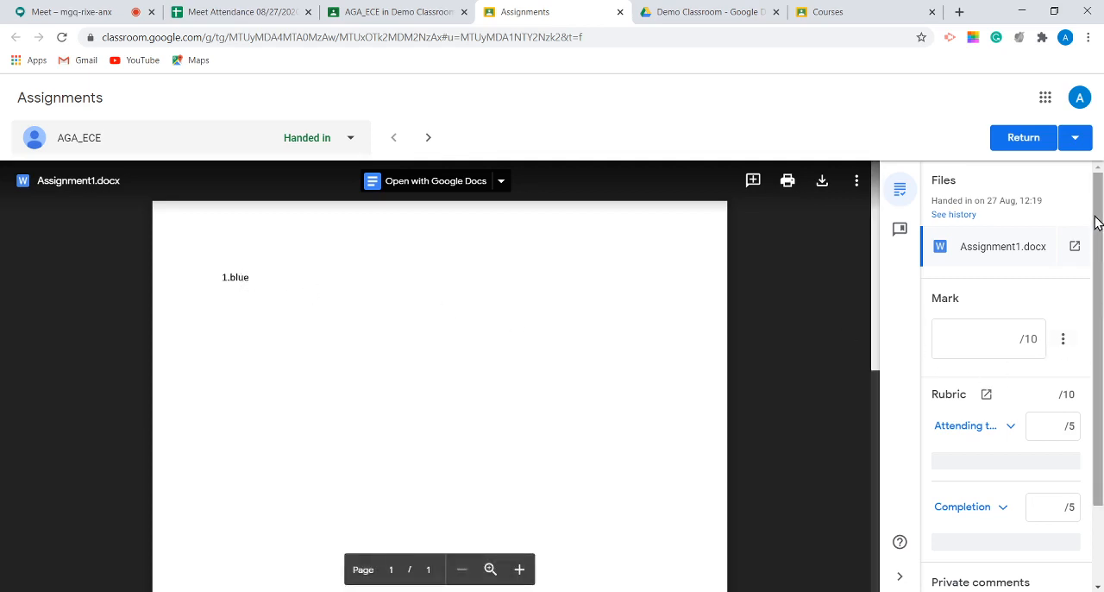
Step: Score the student's submission 5 out of 5 for both the attending and Completion rubric criteria
left_click_drag(1096, 222, 1101, 328)
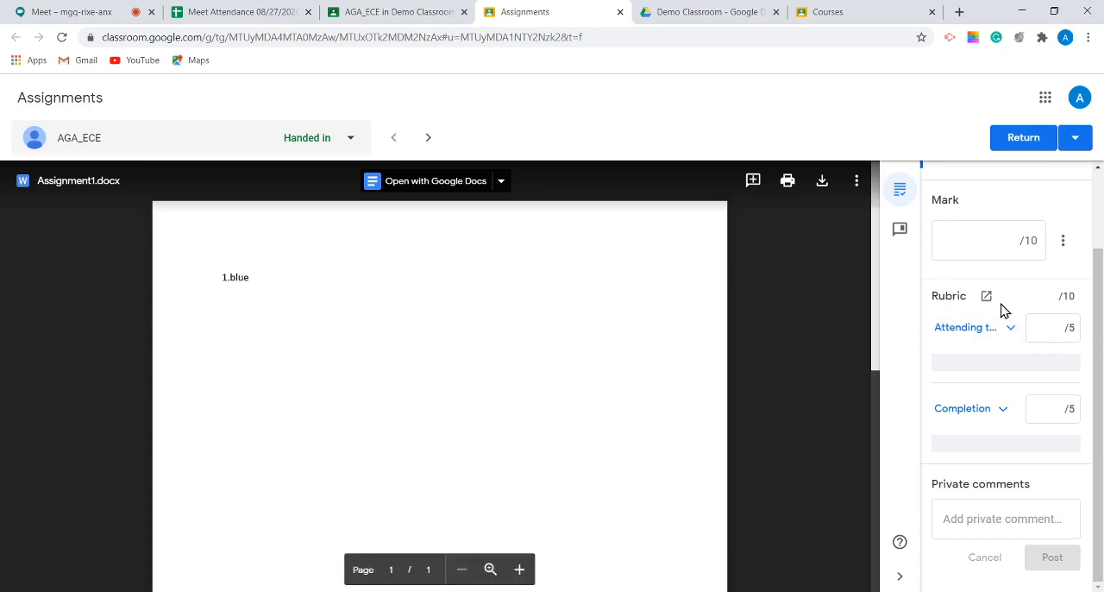
double_click(1069, 296)
left_click(1057, 327)
type("5")
left_click(1049, 414)
type("5")
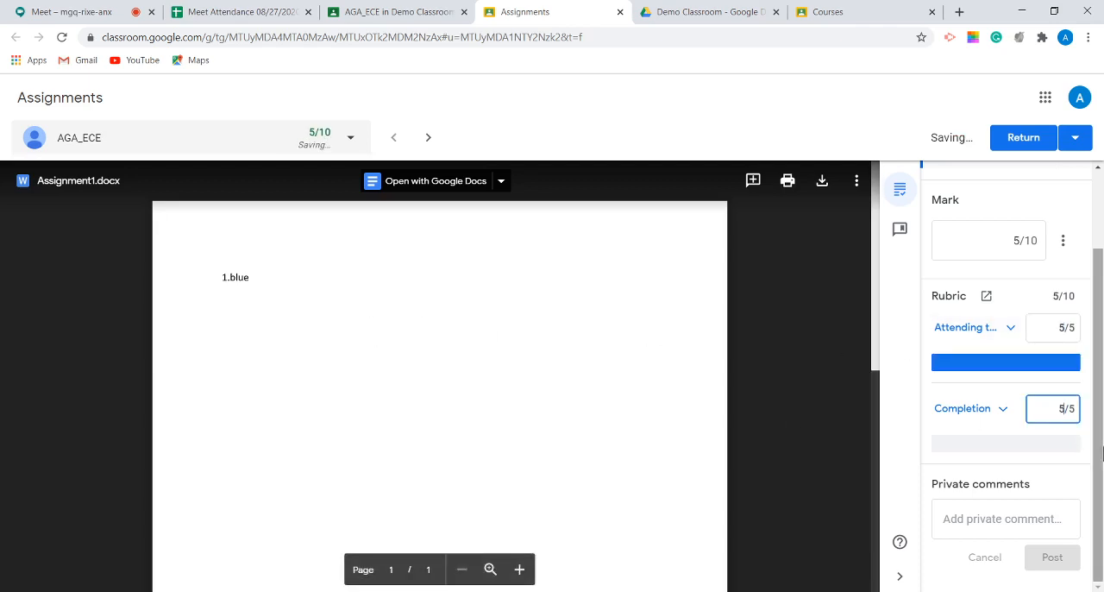
left_click(1069, 473)
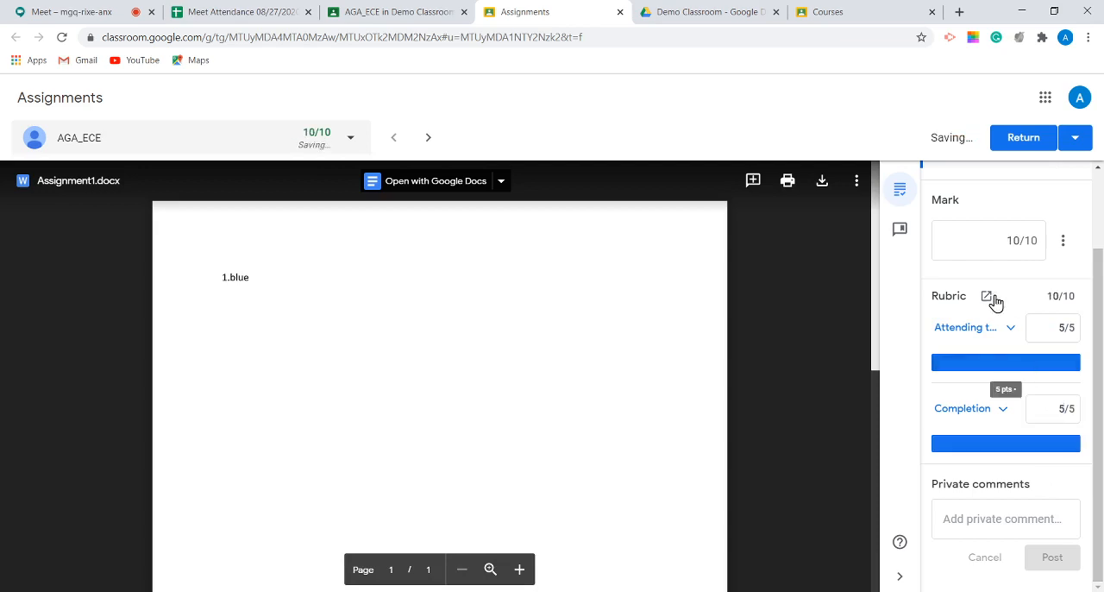
Step: Check the overall mark against the two rubric scores of the submission
scroll(991, 315, "up", 2)
left_click(1014, 341)
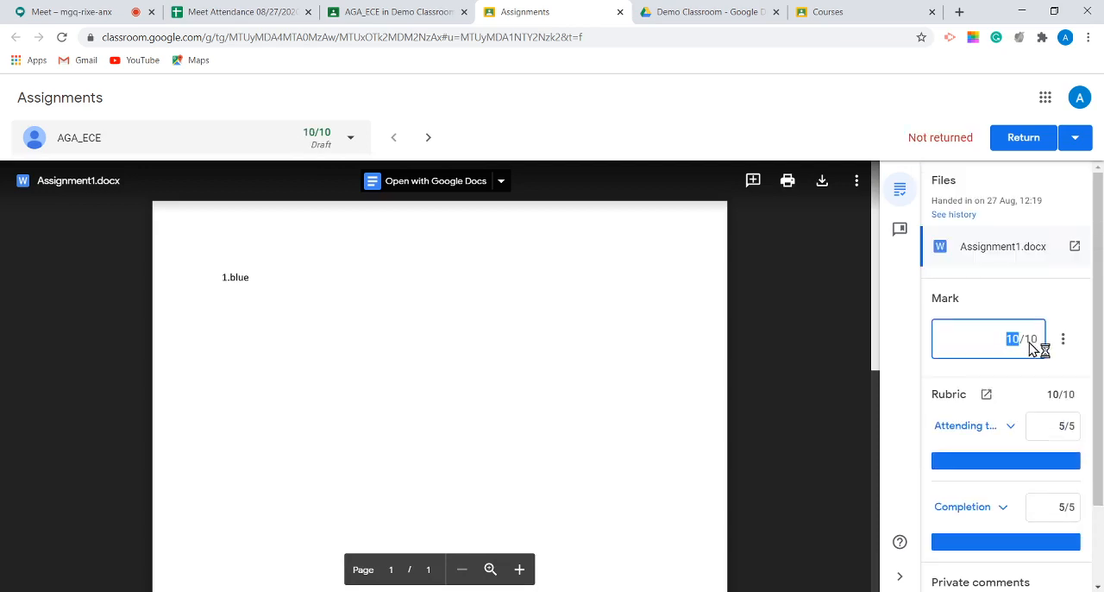
left_click(1062, 425)
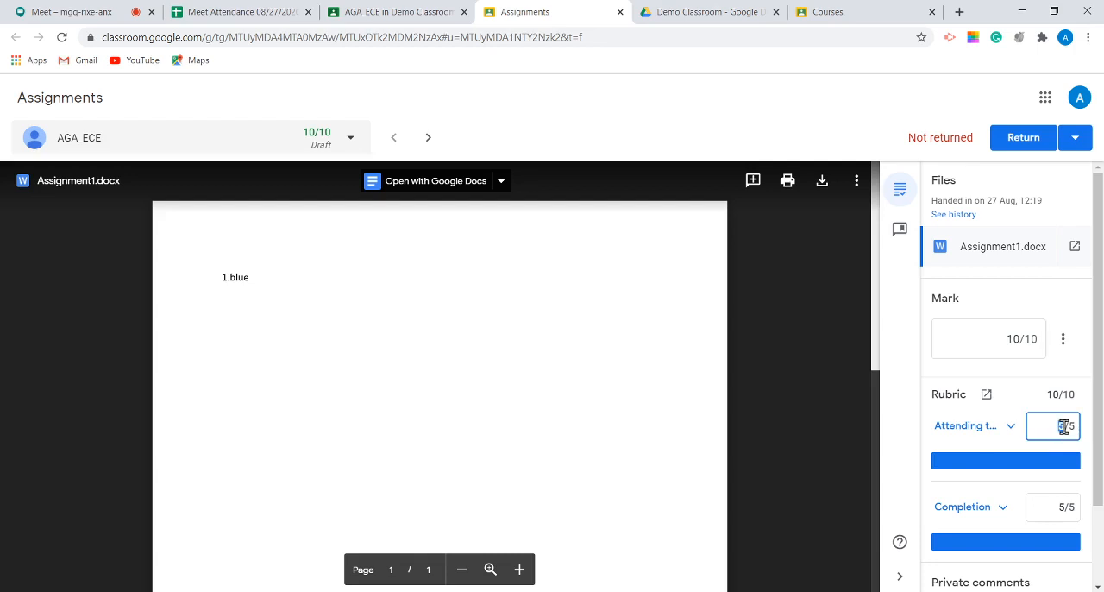
scroll(953, 429, "down", 1)
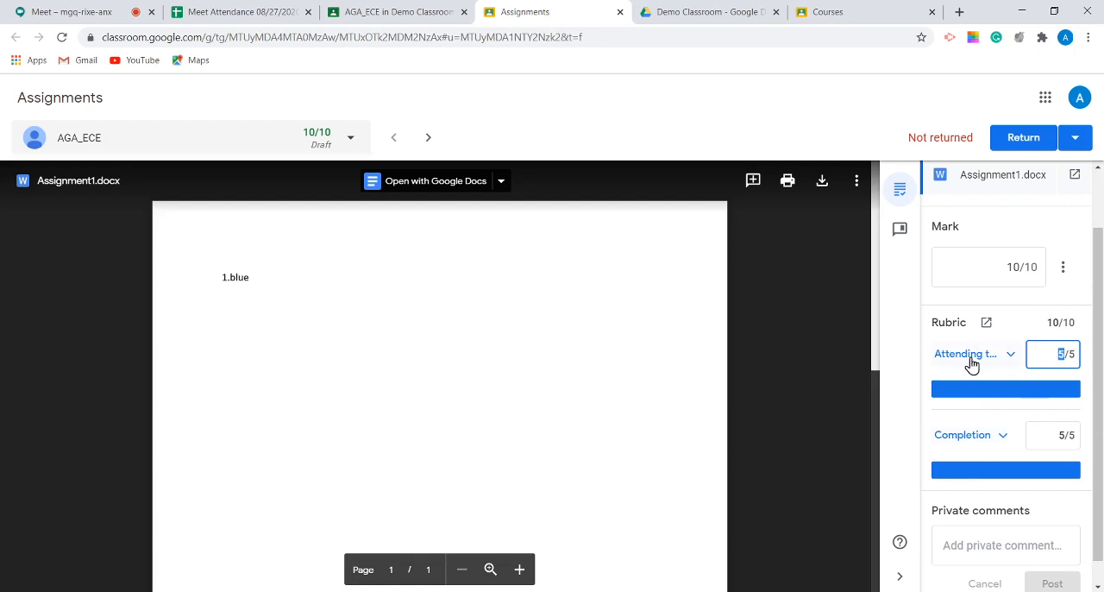
left_click(1064, 389)
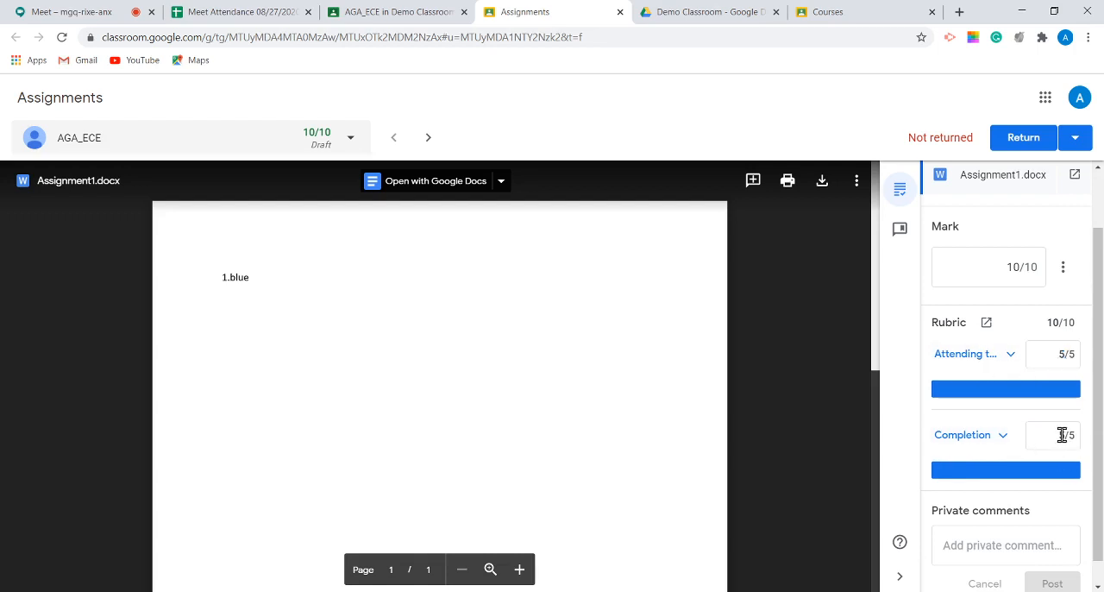
left_click(1062, 435)
scroll(1066, 392, "up", 2)
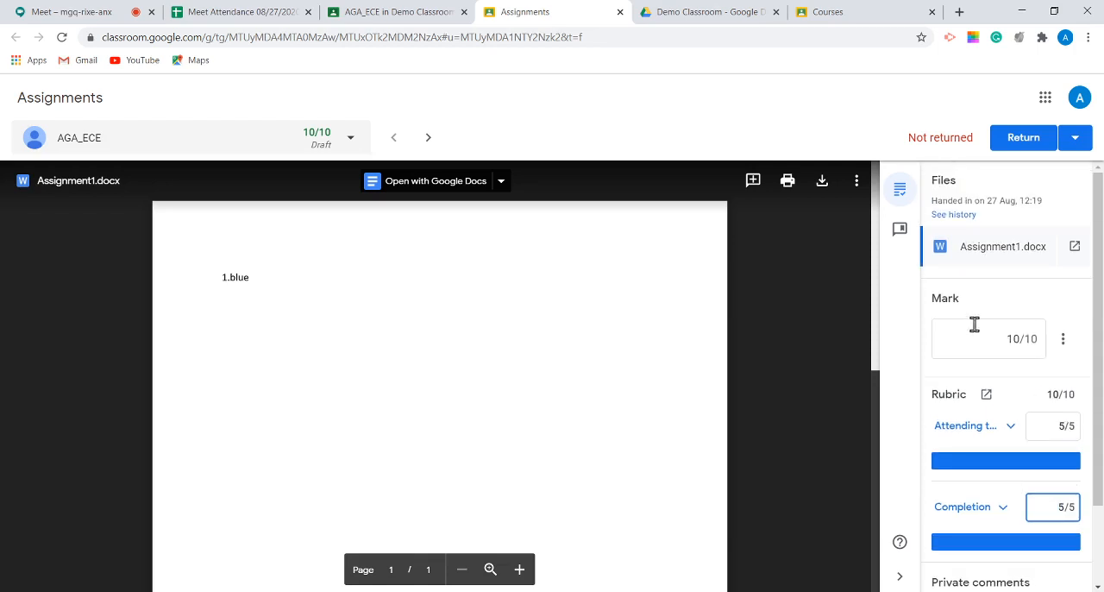
left_click(1000, 339)
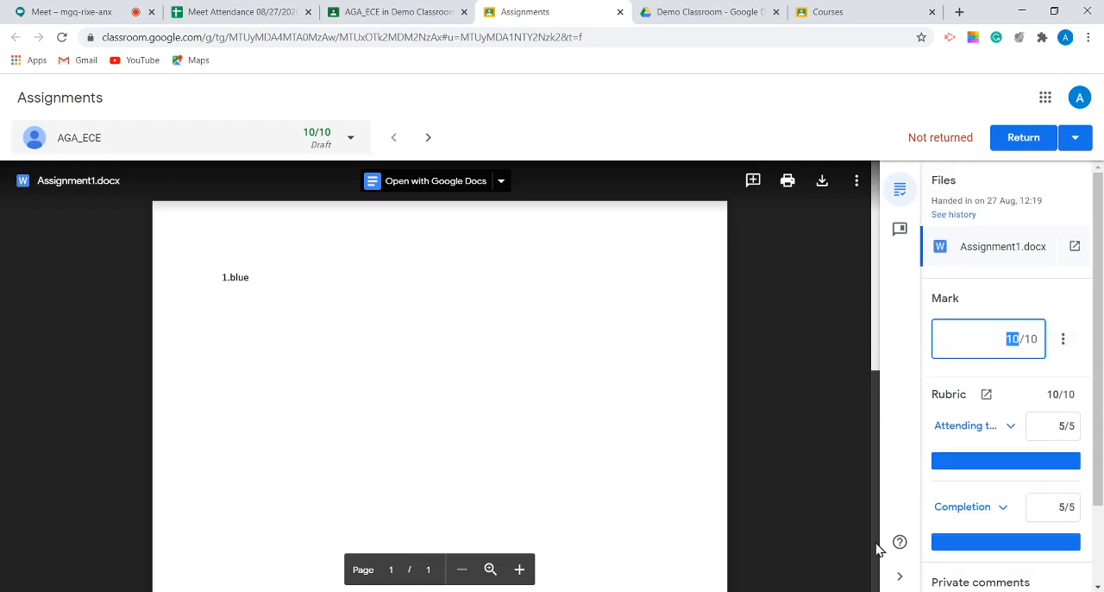
Step: Return the marked Assignment1.docx work to the student
left_click(1052, 300)
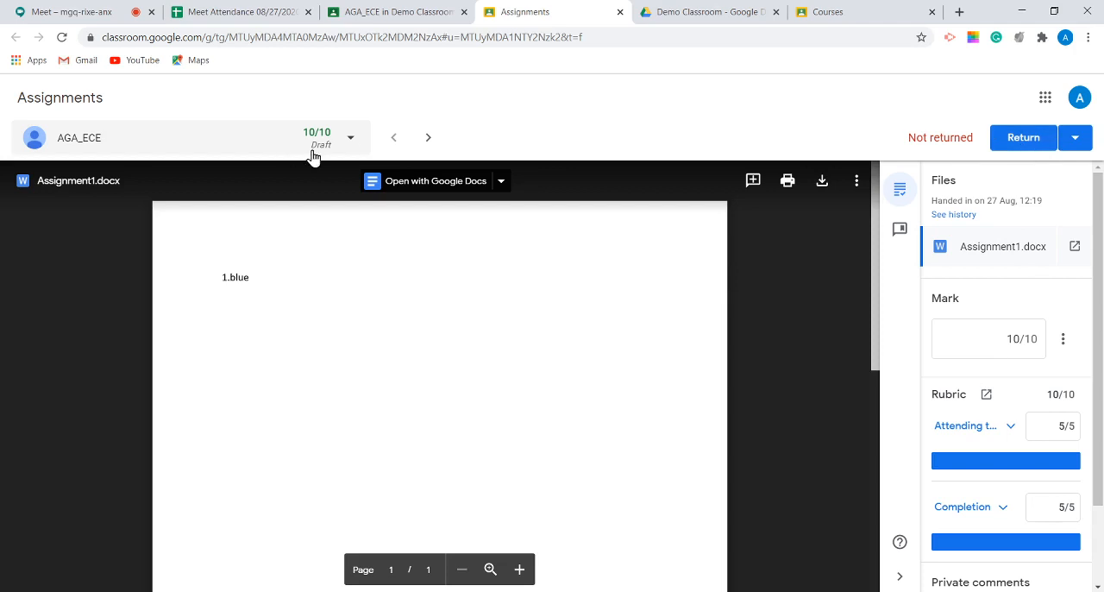
left_click(990, 138)
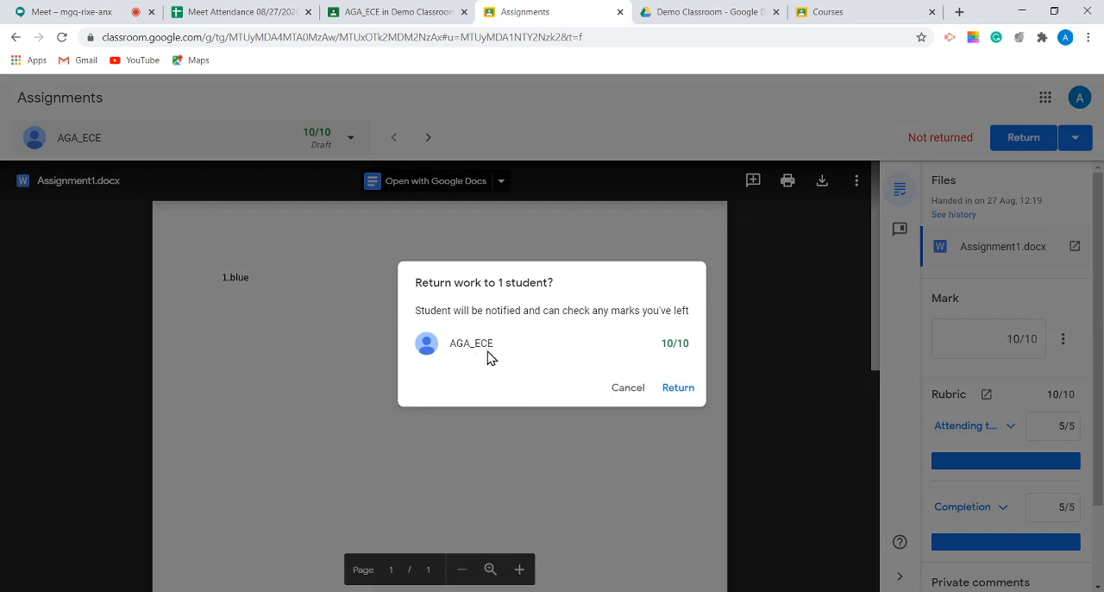
left_click(680, 387)
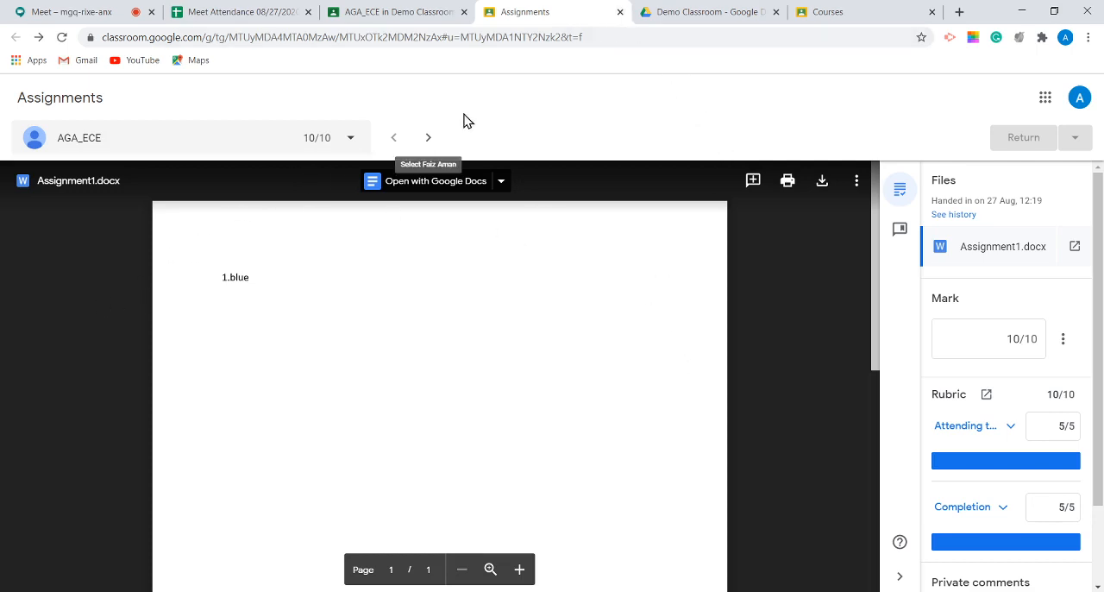
Step: Switch back and forth between the two students' submissions for the assignment, ending on the first student
left_click(427, 141)
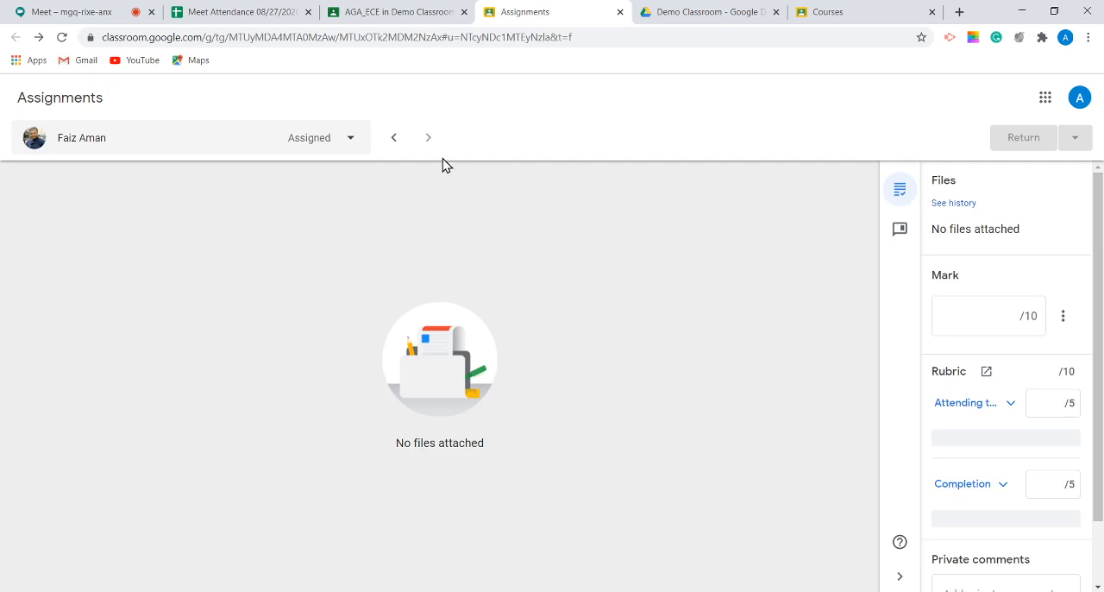
left_click(393, 140)
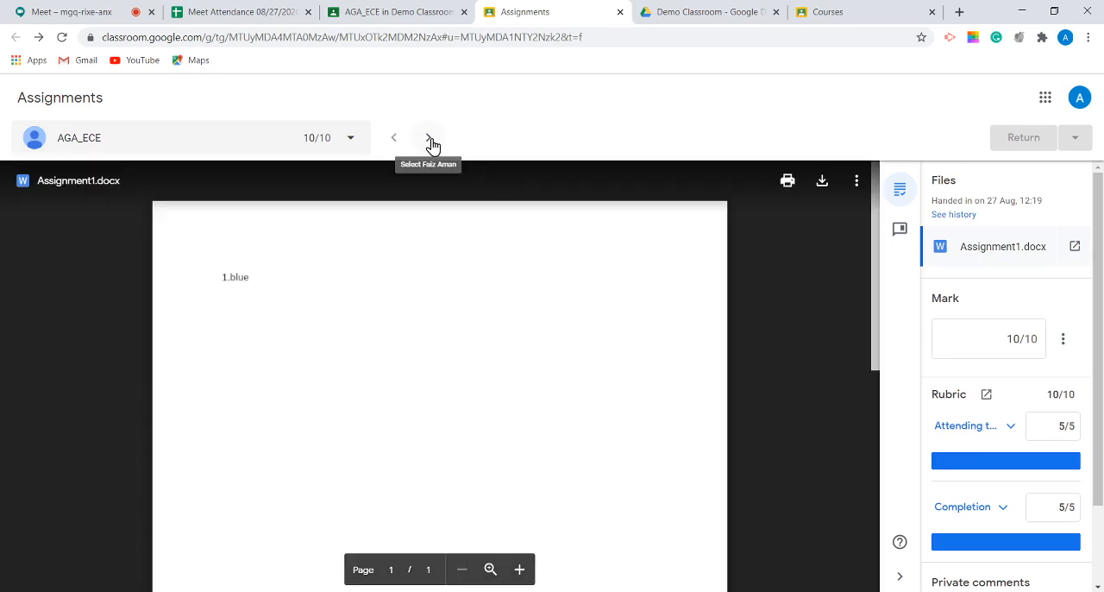
left_click(429, 142)
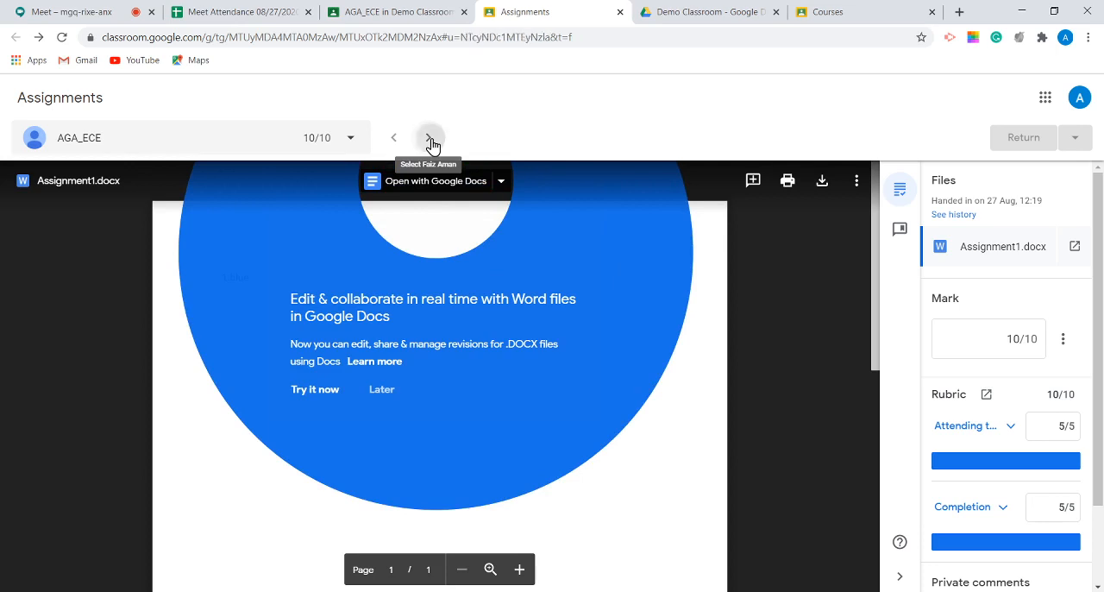
left_click(398, 138)
left_click(429, 144)
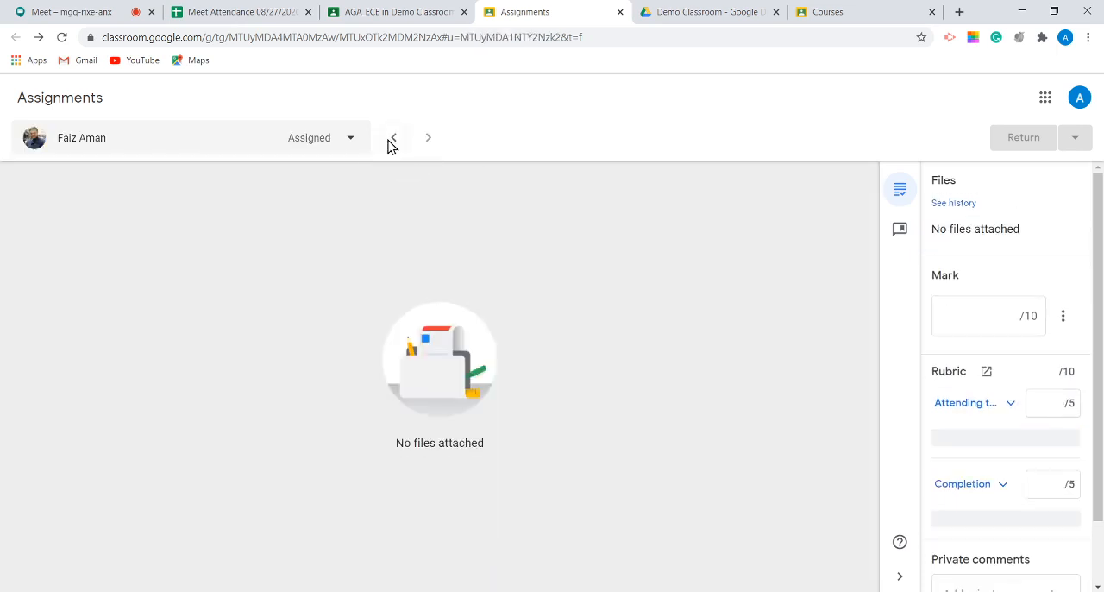
left_click(391, 143)
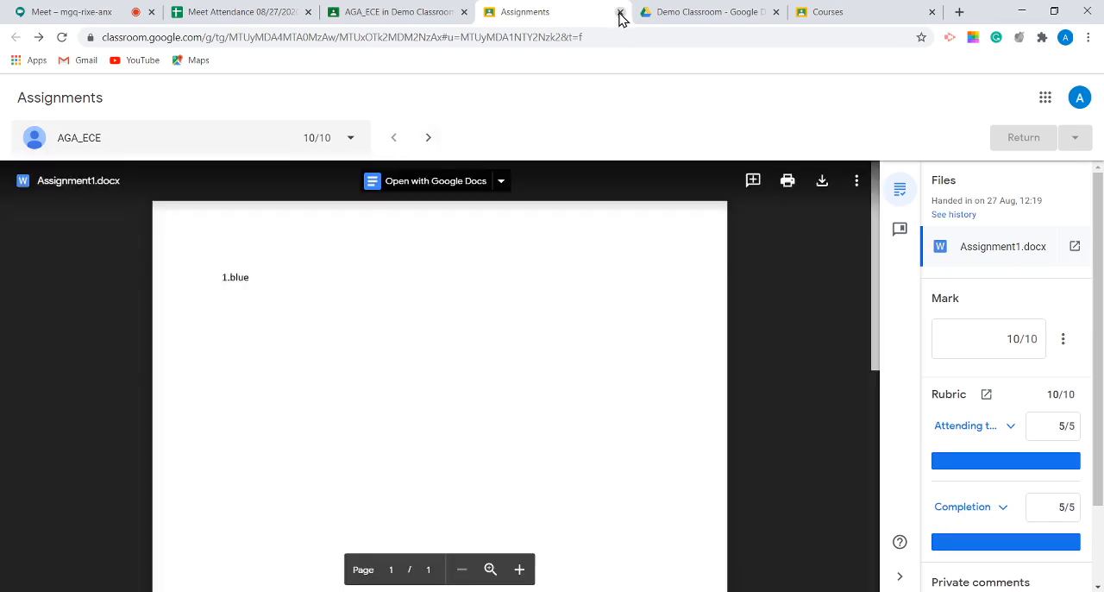
Step: Close the submission viewer and return to the Demo Classroom marks overview
key("ctrl+w")
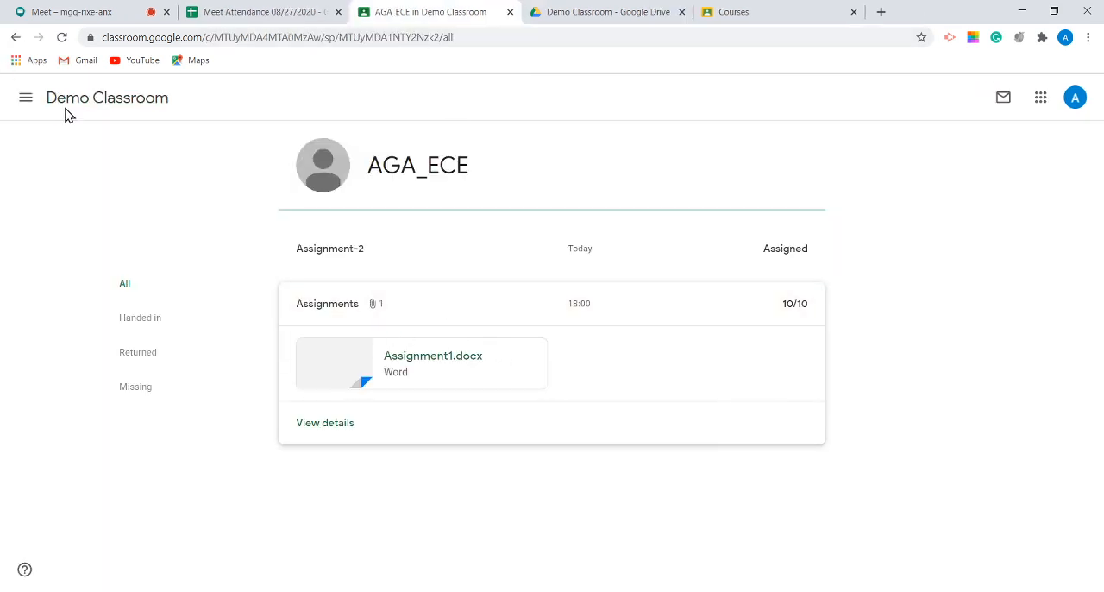
left_click(101, 102)
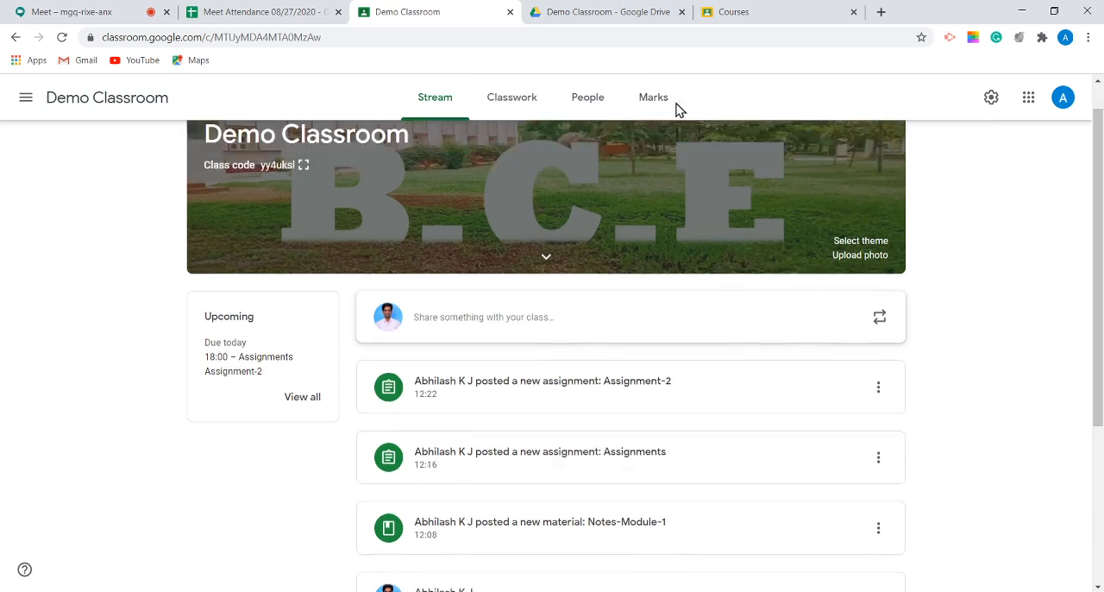
left_click(654, 97)
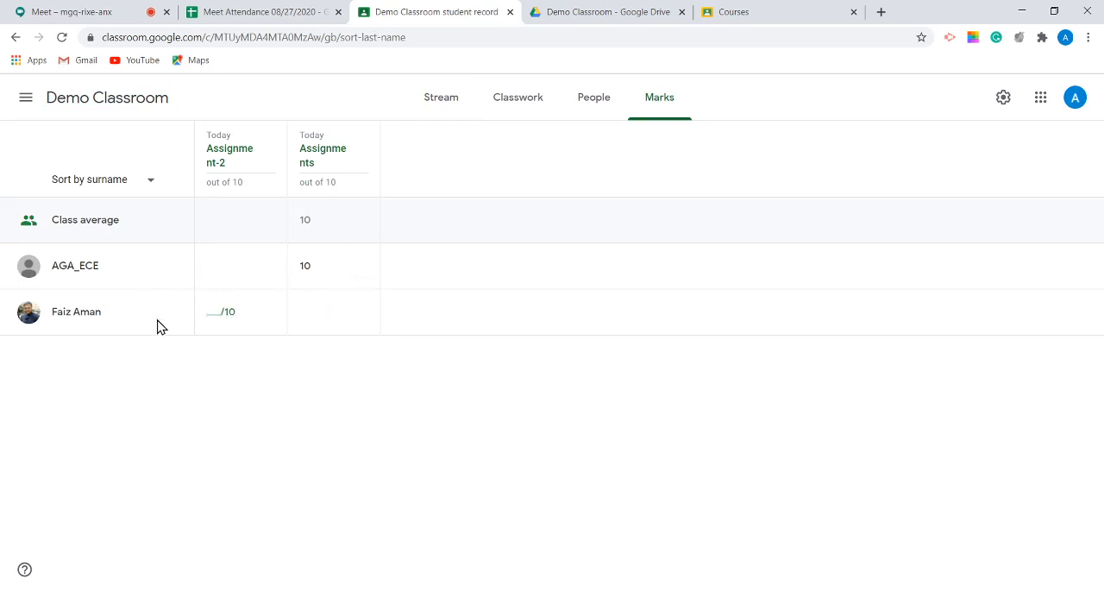
Step: Open the second student's record and view the details of their Assignment-2 submission
left_click(76, 312)
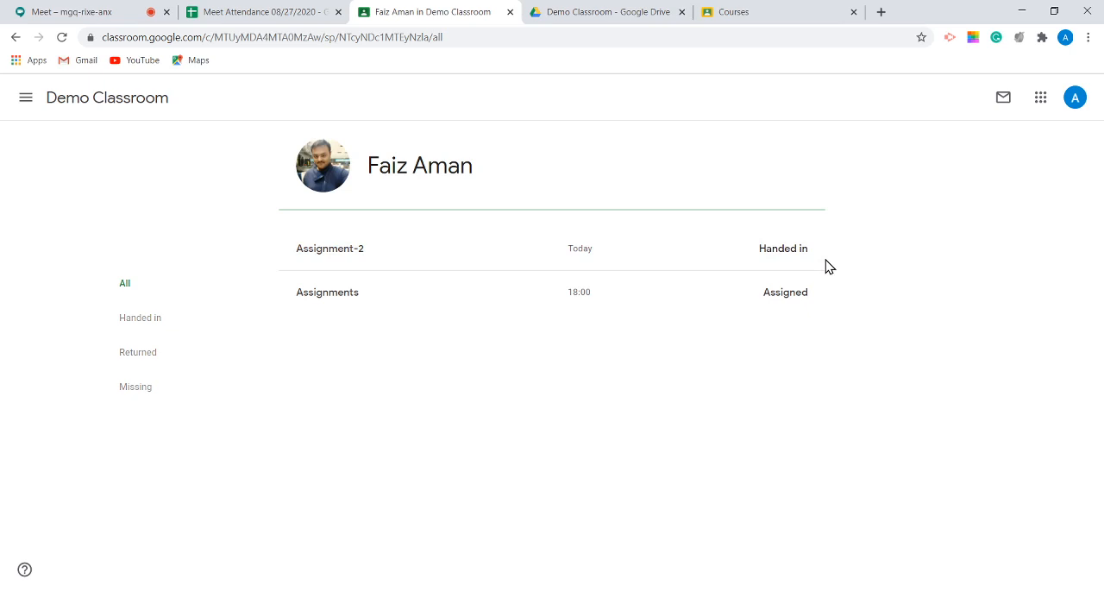
double_click(786, 264)
left_click(800, 259)
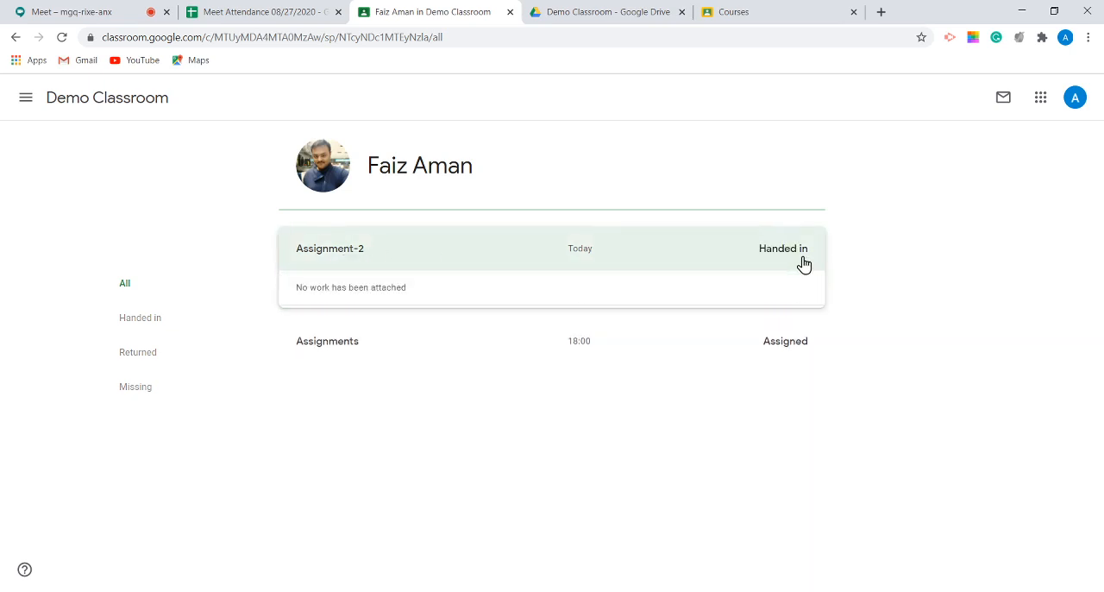
left_click(330, 333)
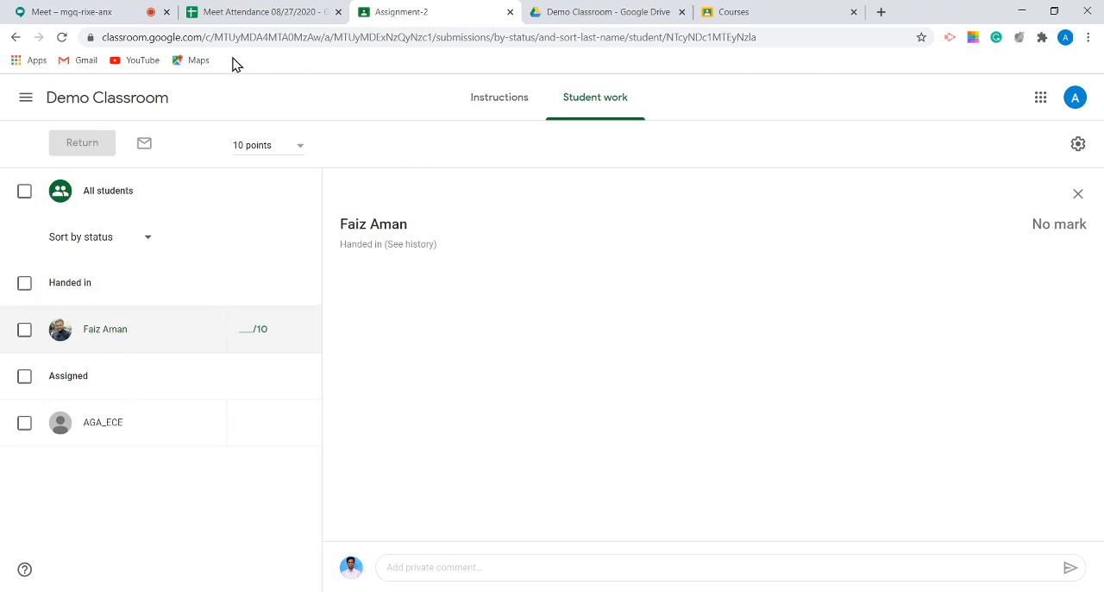
Step: Switch to Google Drive, open the Assignment-2 form from the Demo Classroom folder, and go to the Classroom Join class page
left_click(645, 19)
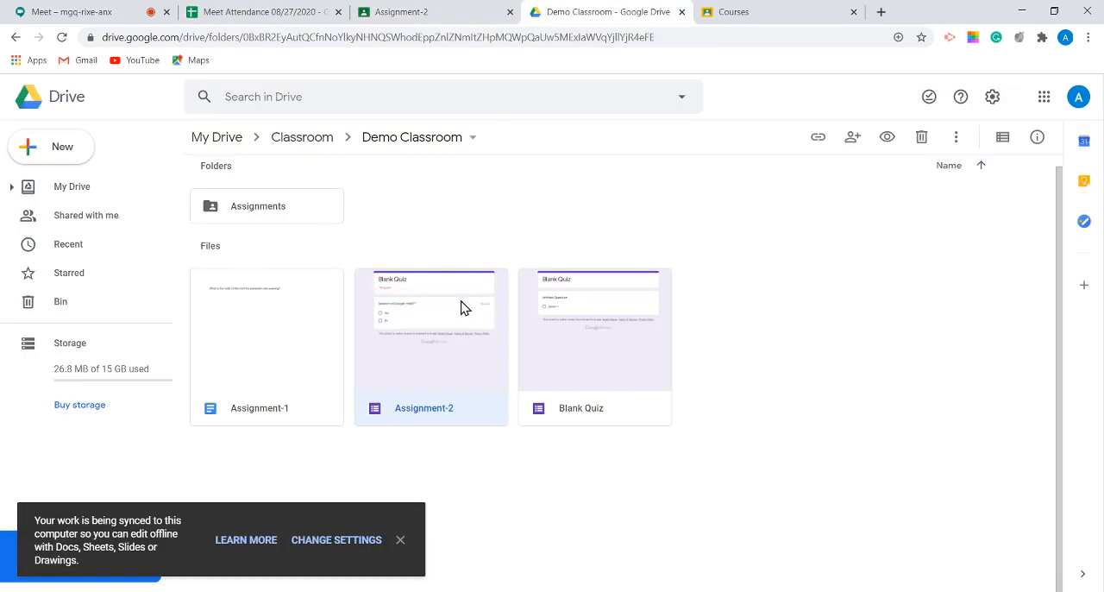
left_click_drag(423, 320, 552, 264)
double_click(435, 354)
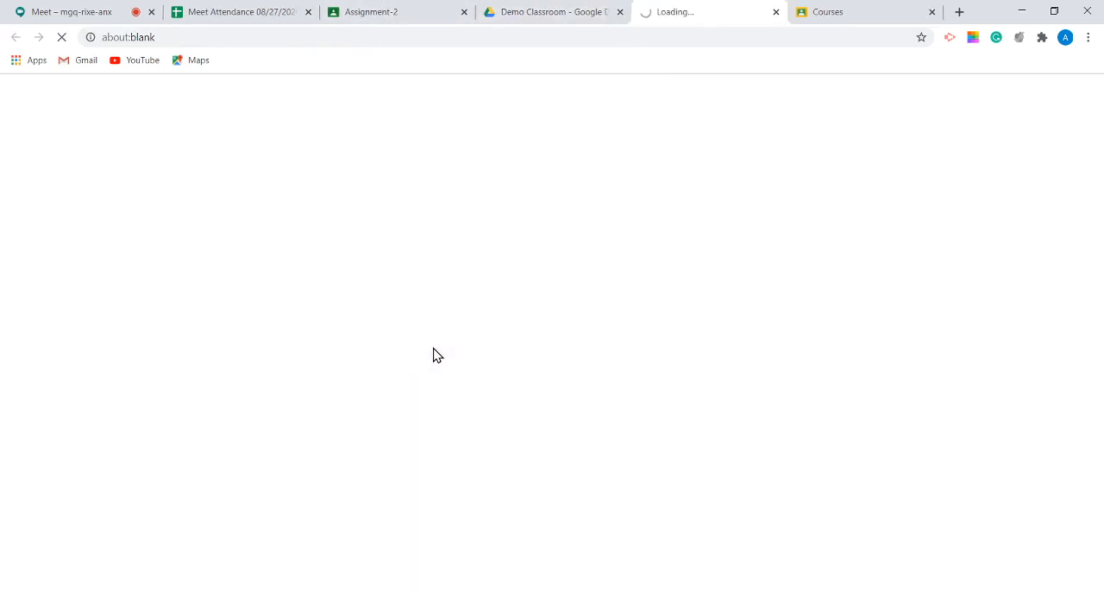
left_click(834, 14)
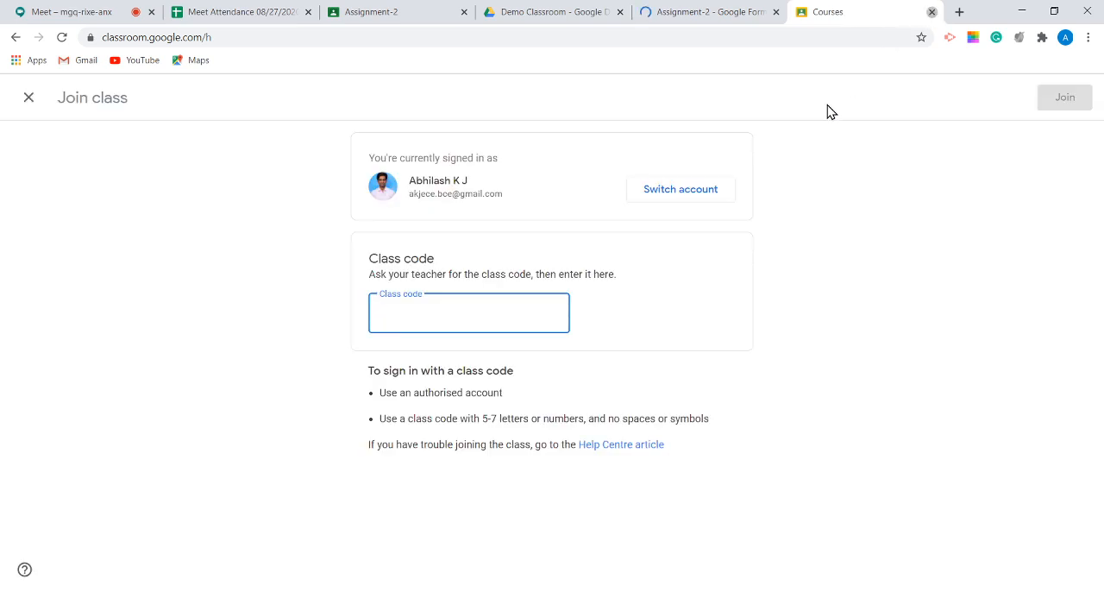
Step: Close the Join class page and examine the response summary of the Assignment-2 form, including the points distribution and question results
key("ctrl+w")
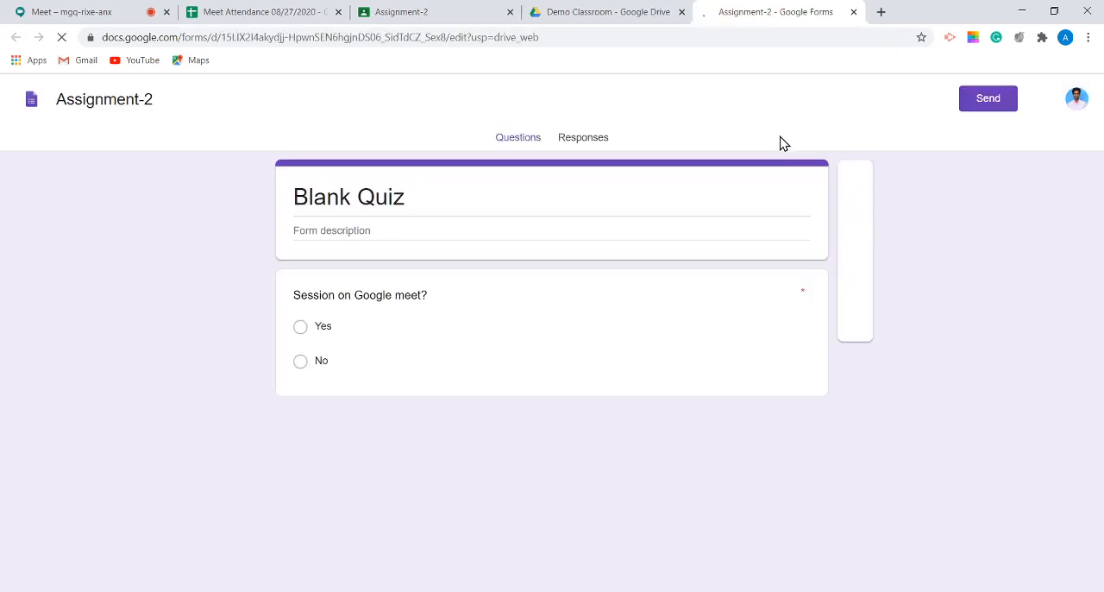
left_click(585, 144)
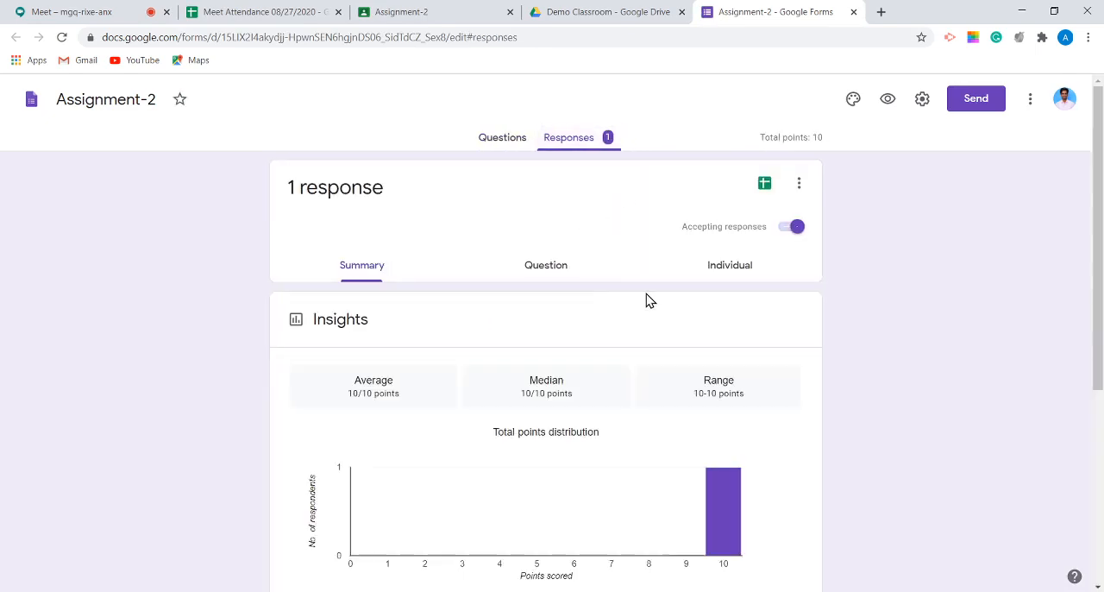
scroll(671, 321, "down", 1)
scroll(689, 345, "down", 3)
scroll(710, 360, "up", 2)
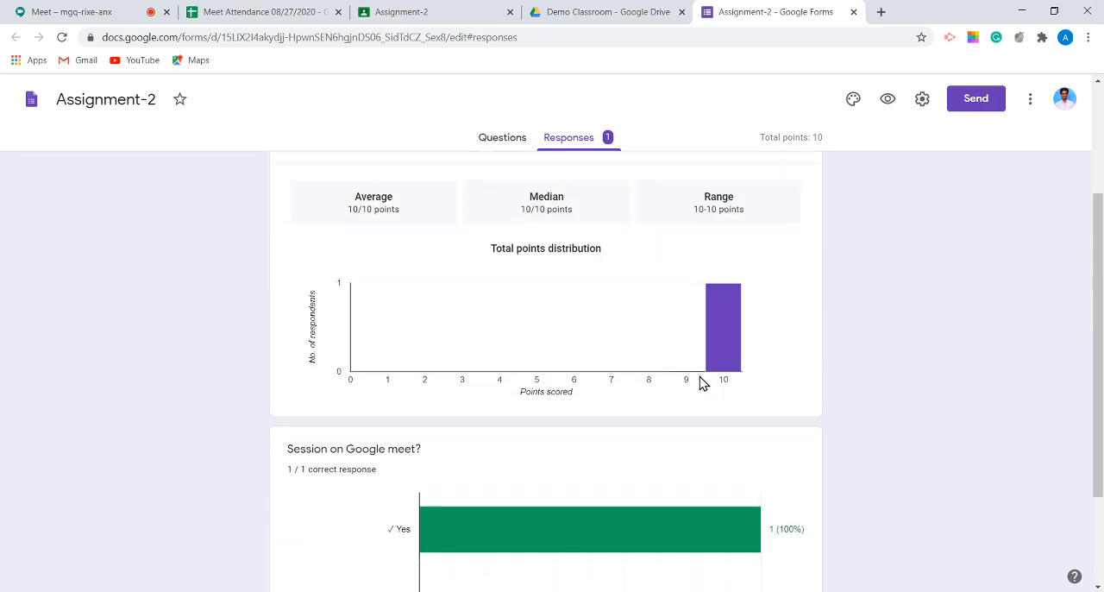
scroll(702, 382, "down", 1)
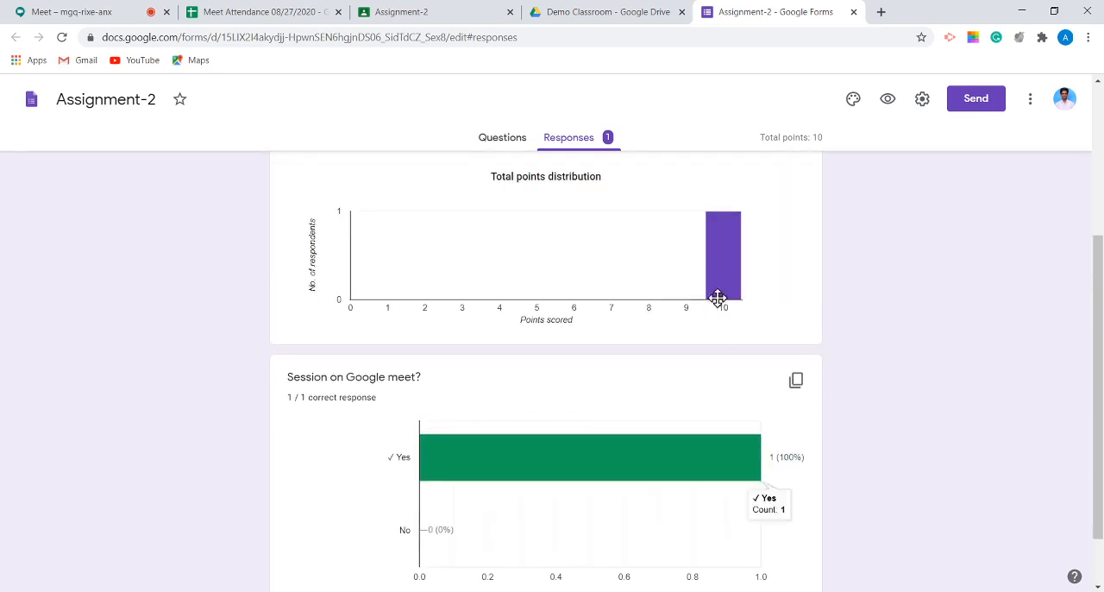
scroll(717, 302, "up", 1)
scroll(717, 314, "down", 2)
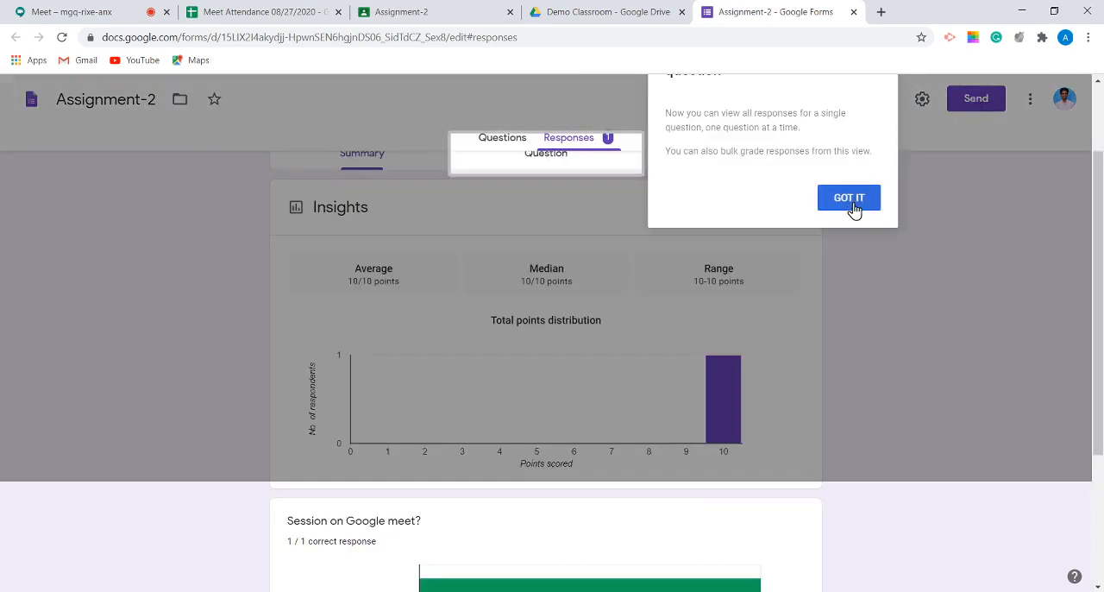
left_click(855, 210)
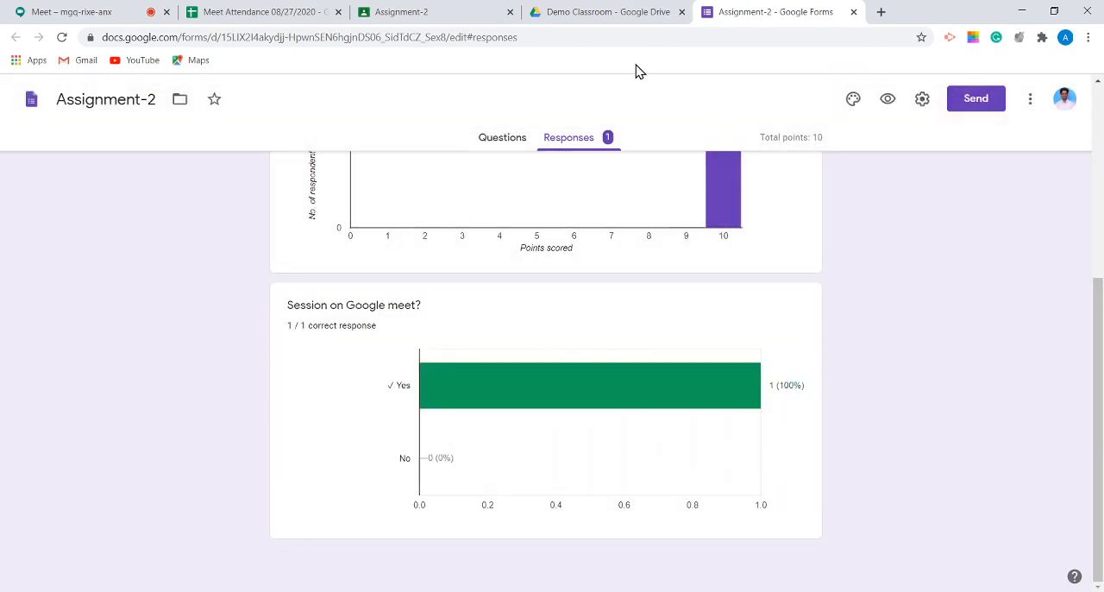
Step: Switch to the Assignment-2 student work in Classroom, give the student who handed in a mark of 10, and return the submission
left_click(608, 14)
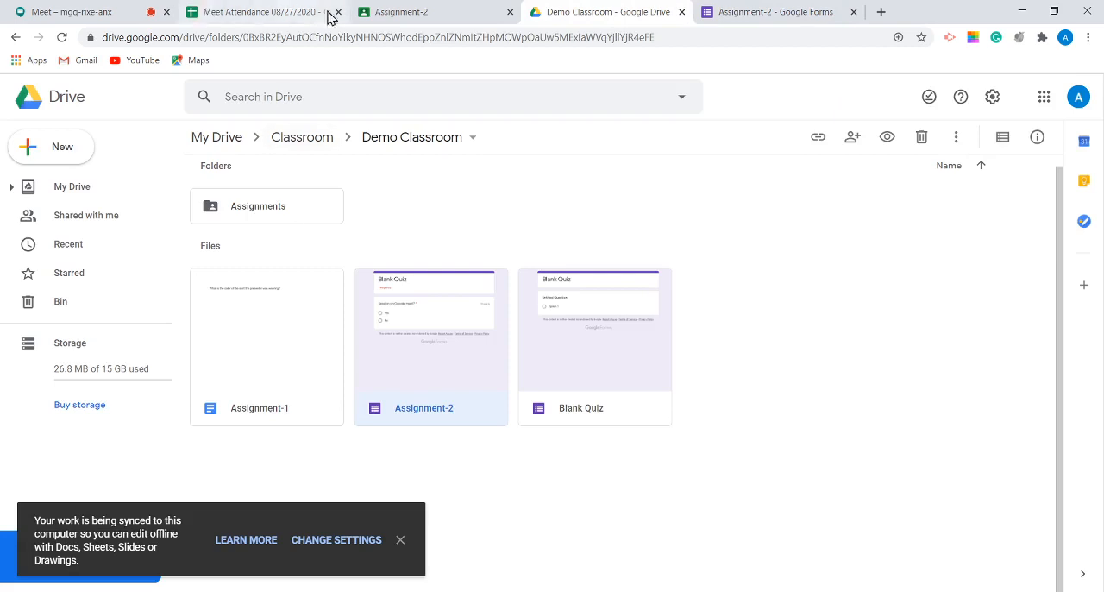
left_click(402, 14)
left_click(259, 334)
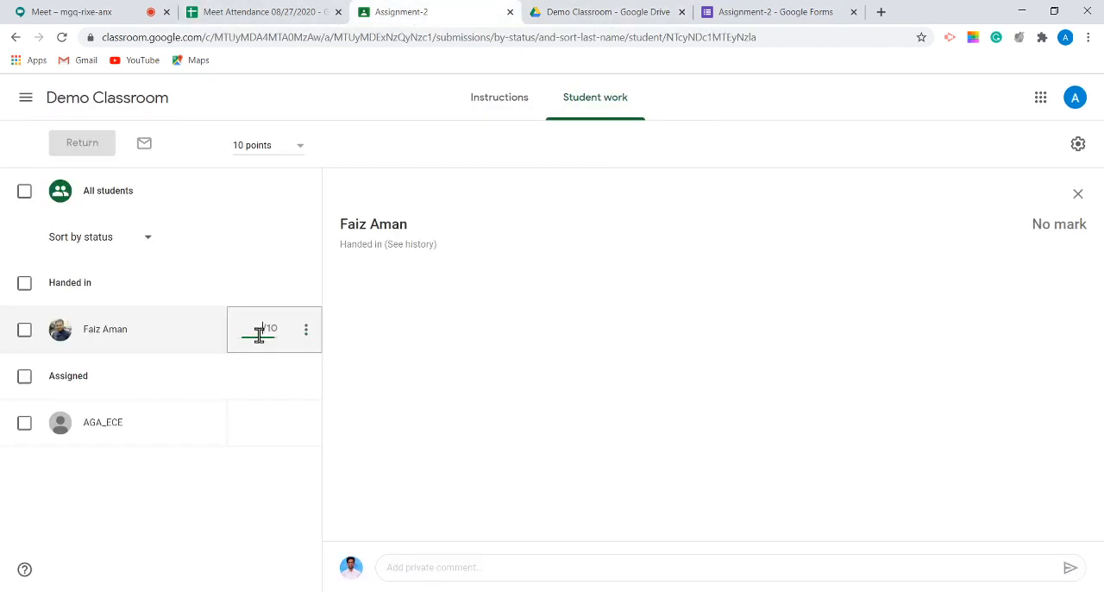
type("10")
left_click(500, 372)
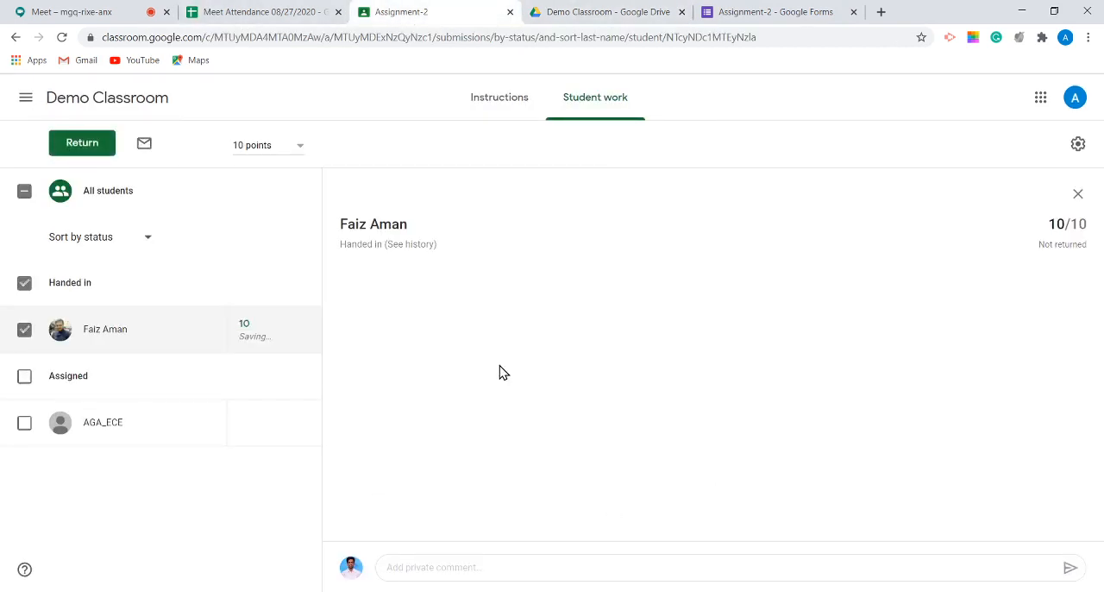
left_click(76, 148)
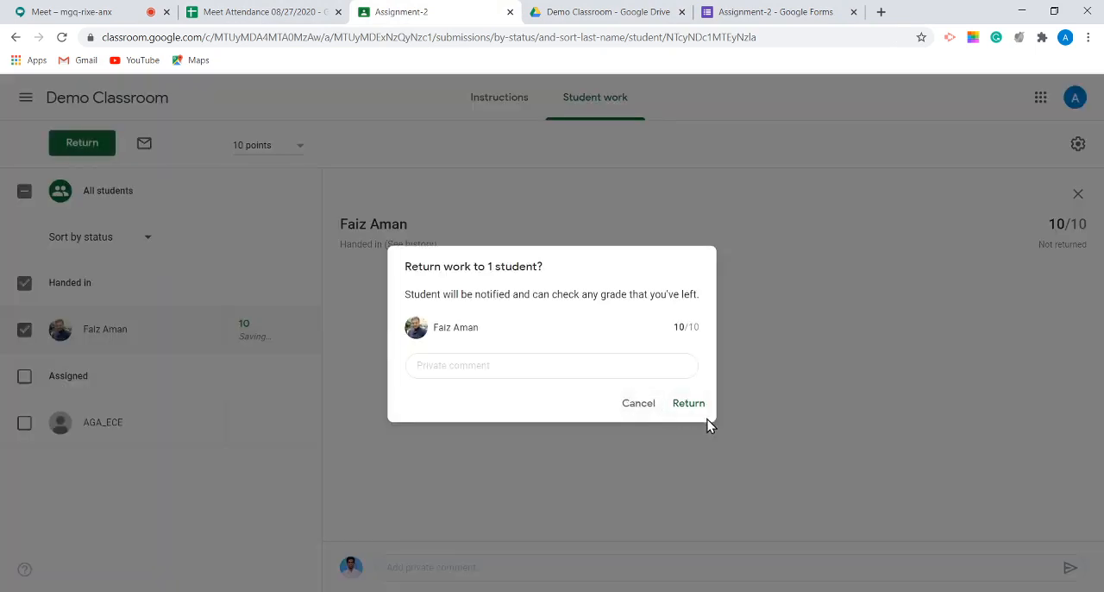
left_click(689, 404)
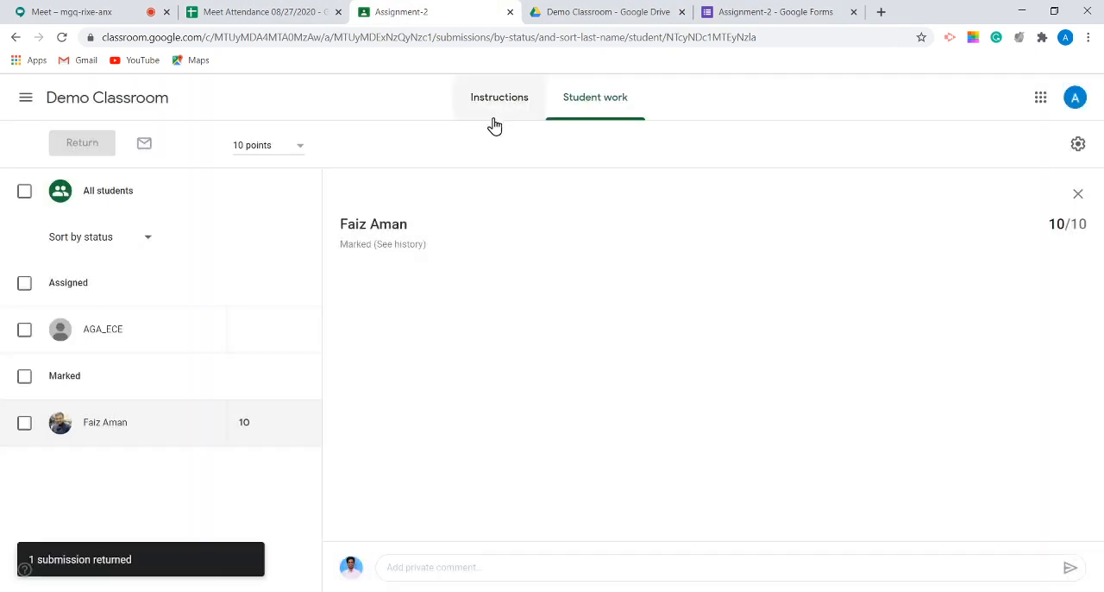
Step: In the Demo Classroom class settings, set the overall mark calculation to Total points, enable showing the overall mark to students, and save
left_click(109, 100)
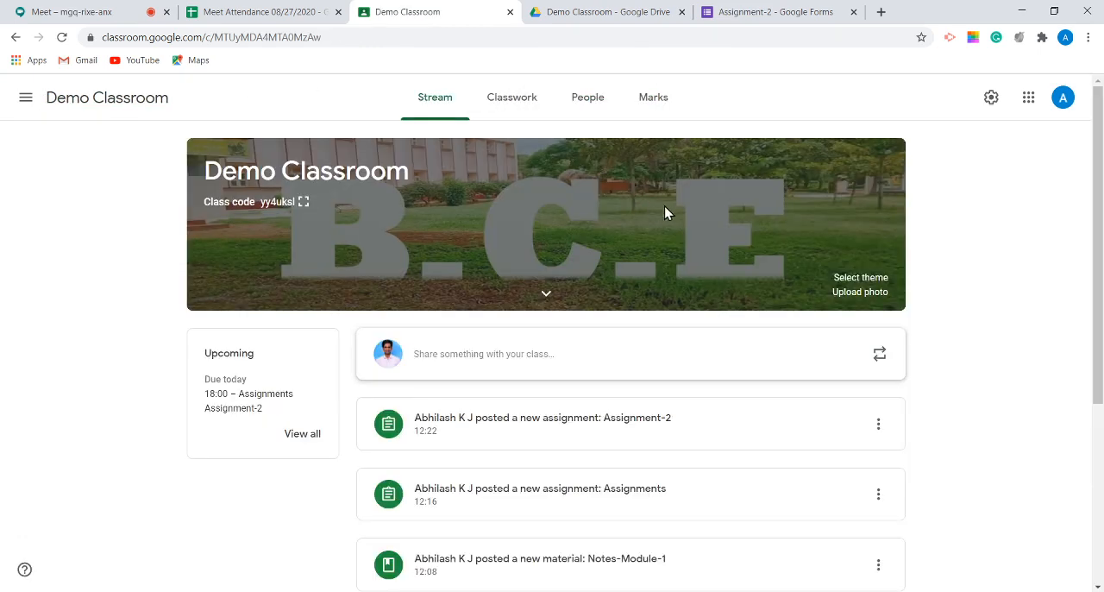
left_click(652, 110)
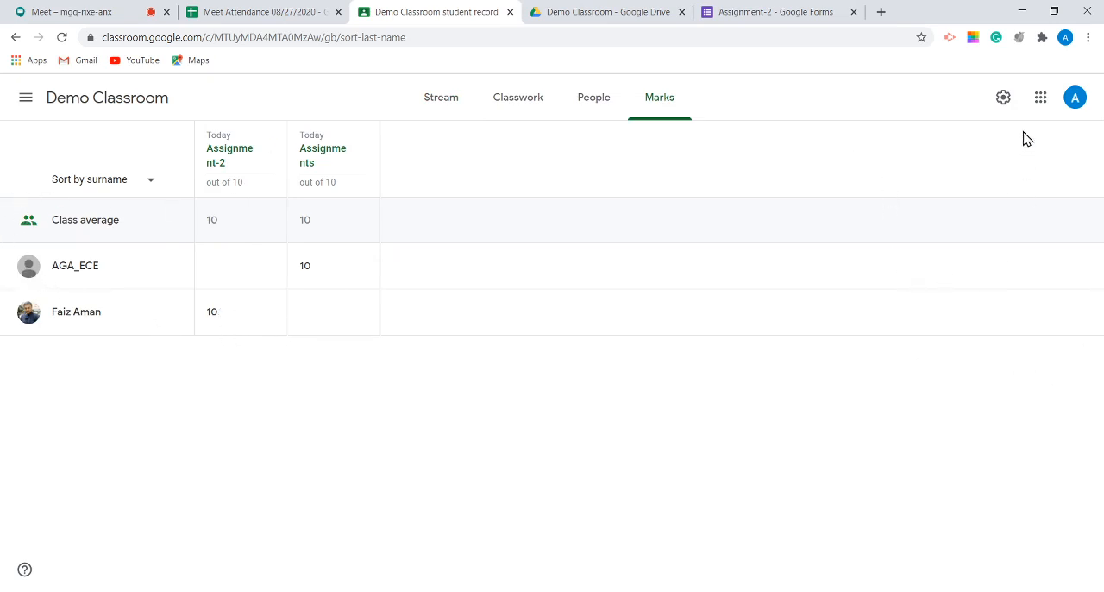
left_click(1039, 97)
left_click(1009, 98)
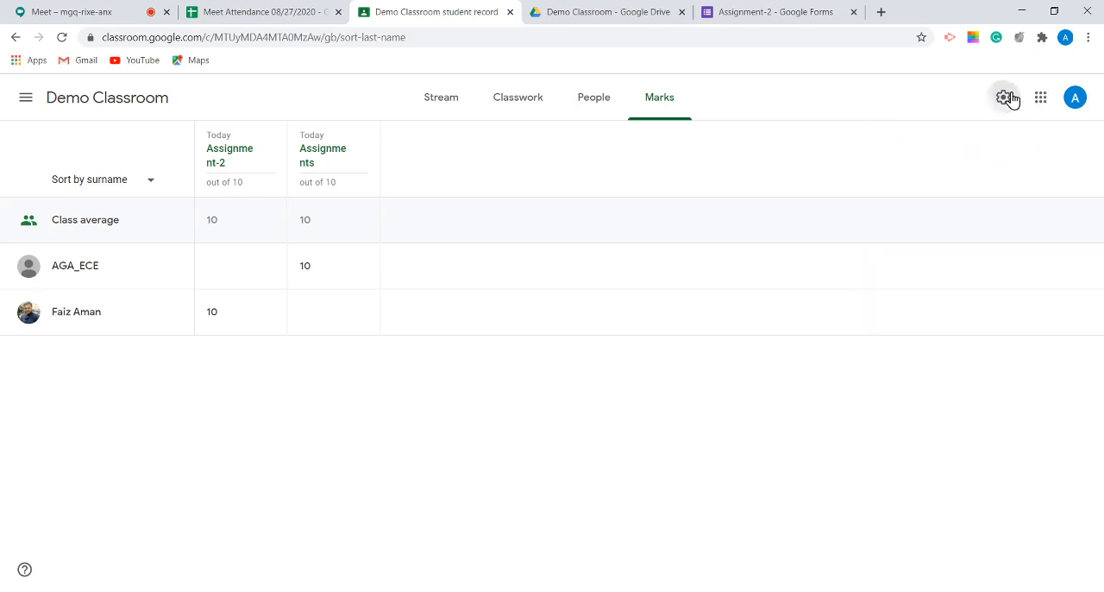
scroll(764, 216, "down", 3)
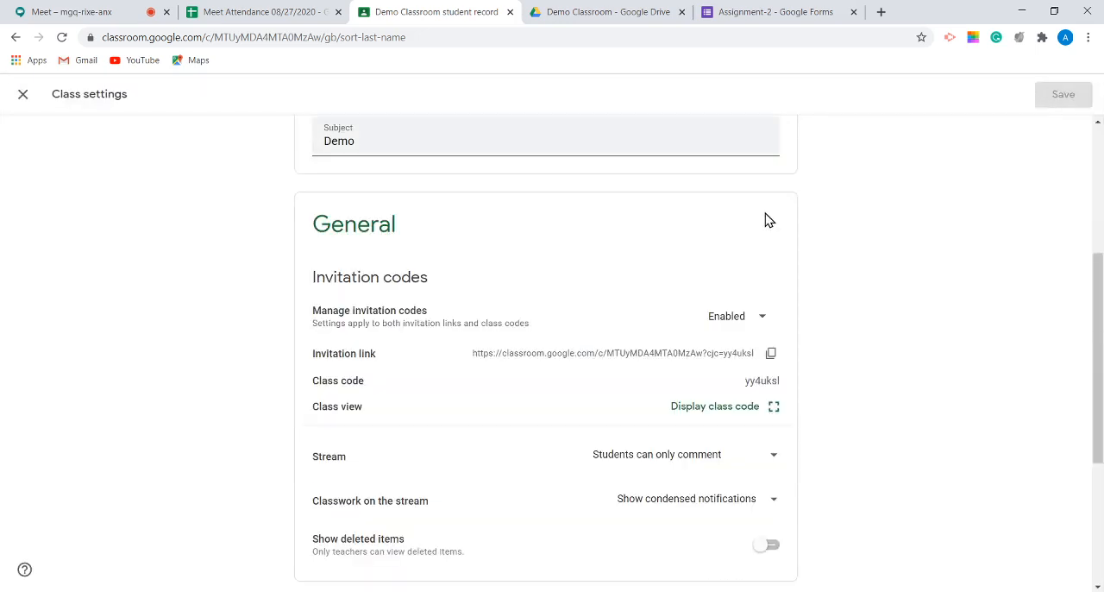
scroll(768, 225, "down", 3)
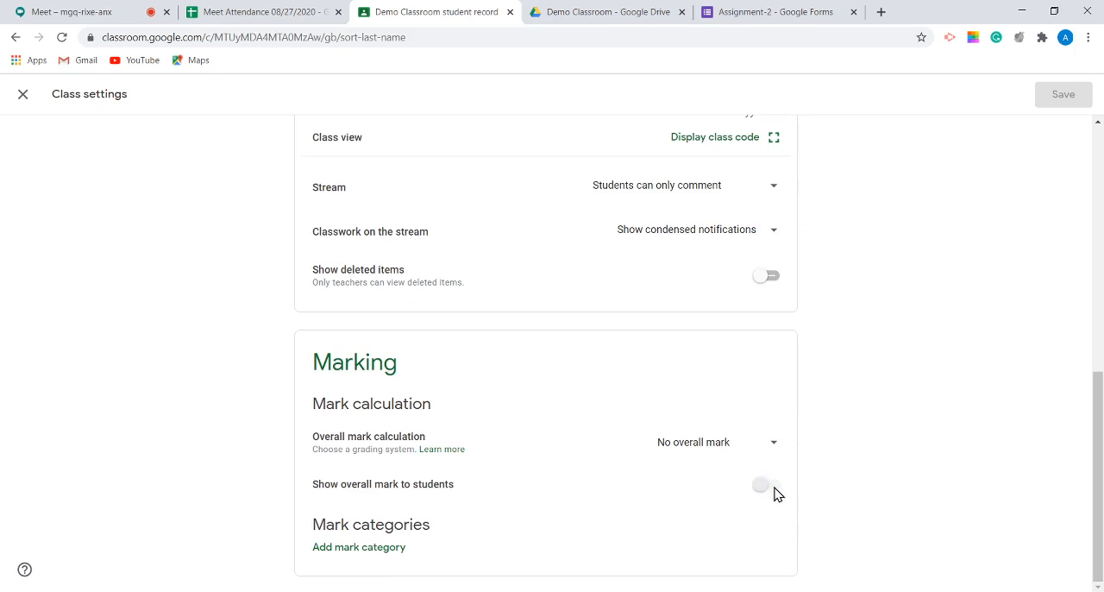
left_click(756, 444)
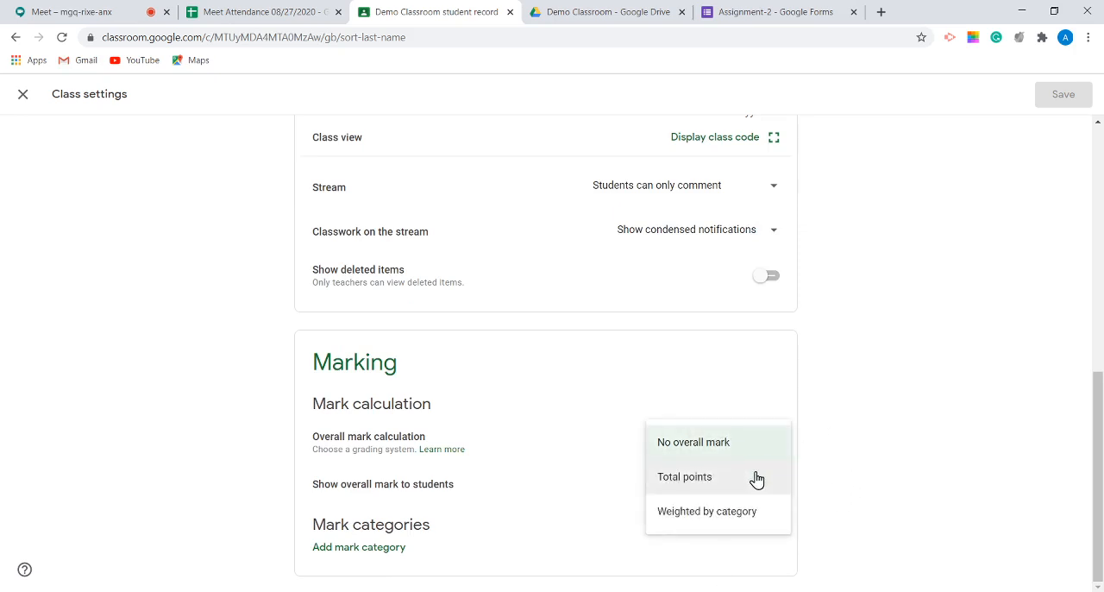
left_click(756, 478)
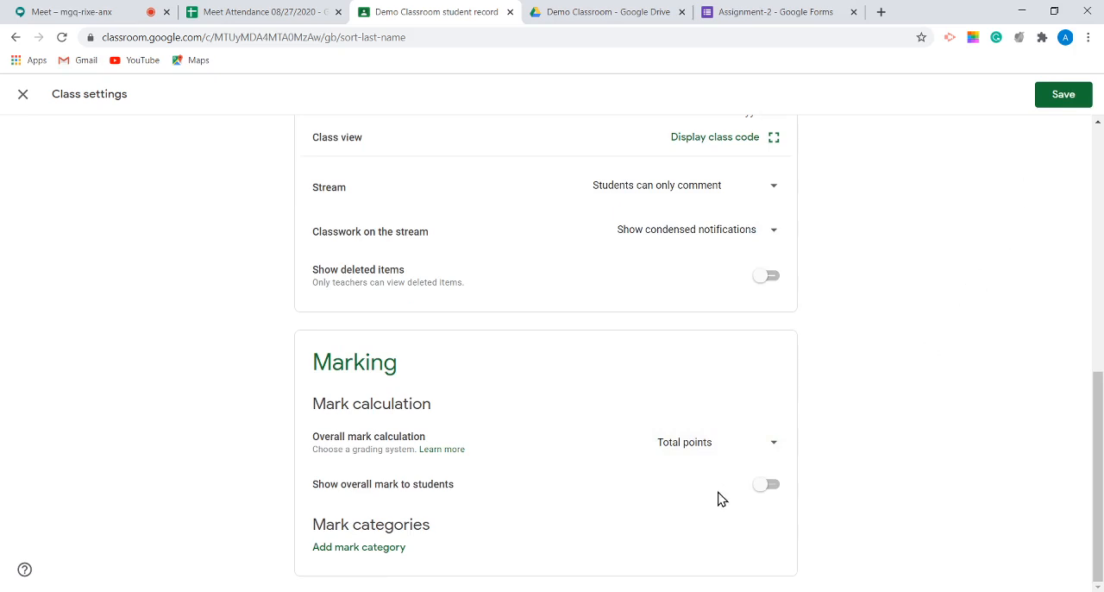
left_click(774, 484)
left_click(1056, 98)
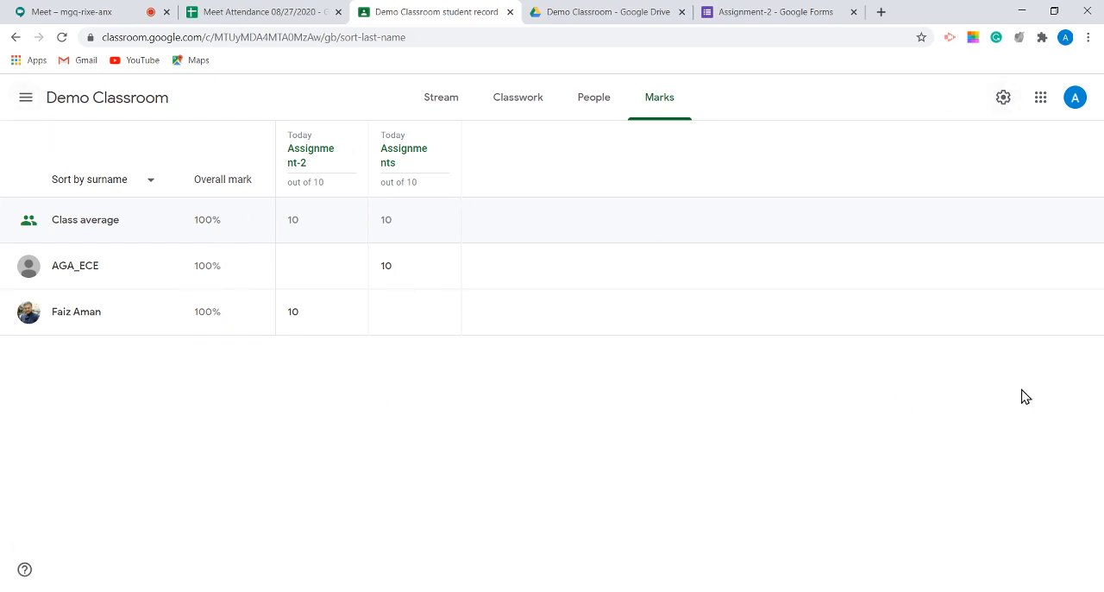
Step: Reopen the class settings, turn off showing the overall mark to students, and save
left_click(1001, 98)
scroll(948, 310, "down", 10)
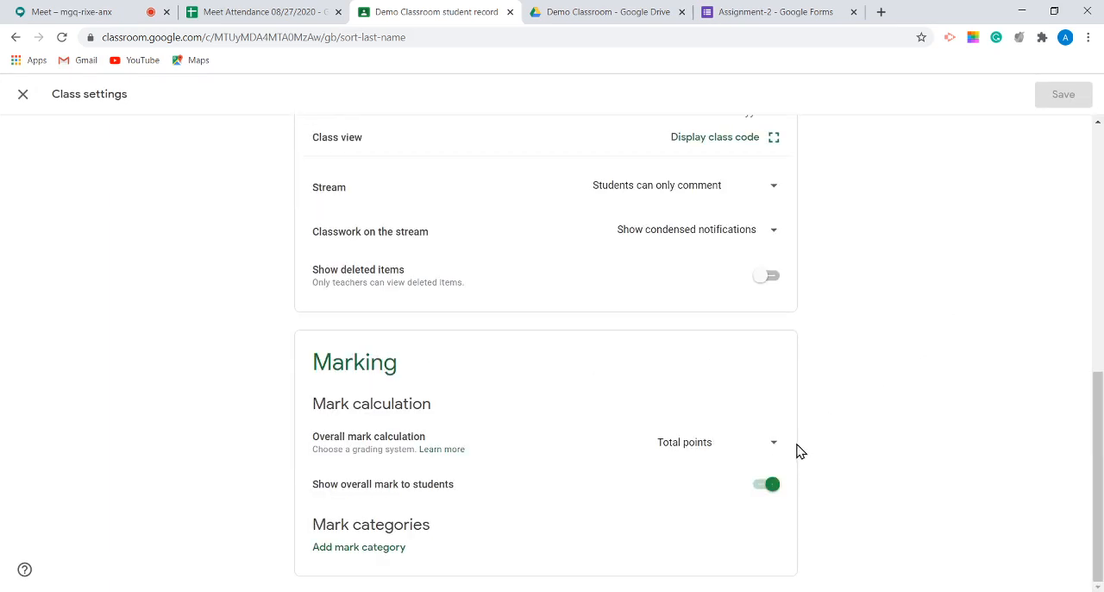
left_click(761, 490)
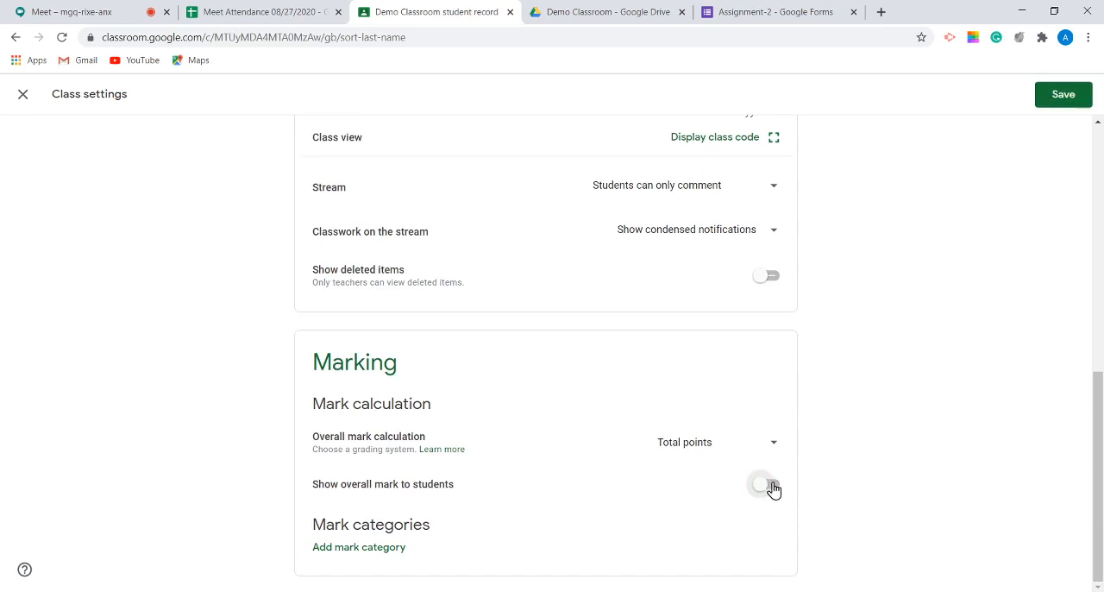
left_click(1060, 102)
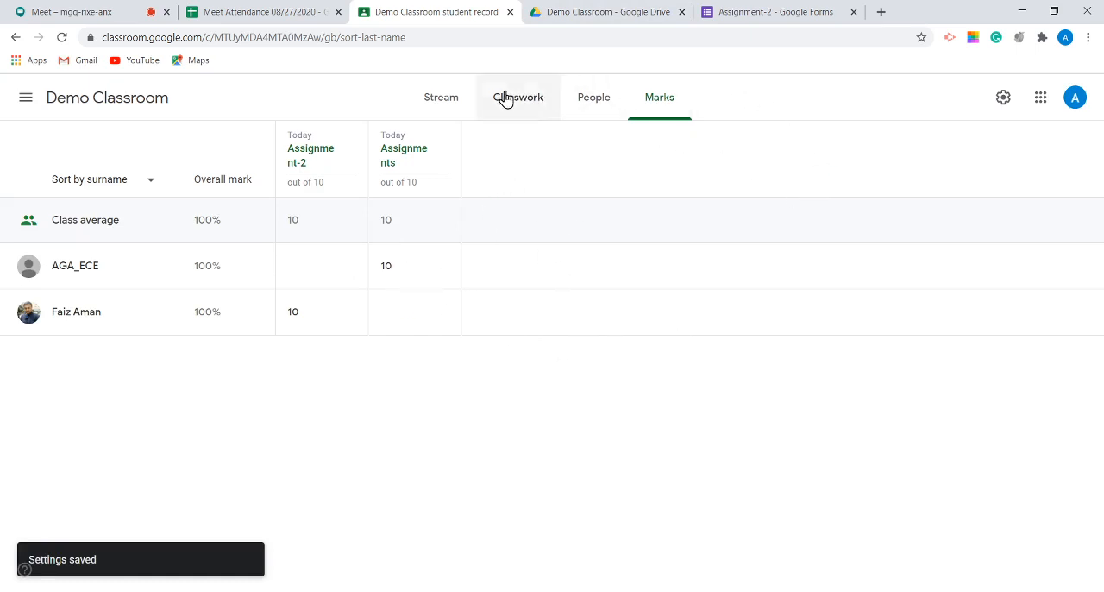
Step: Glance at the Demo Classroom Drive folder, and return to the class's Classwork page with the Assignment-2 form closed
left_click(666, 11)
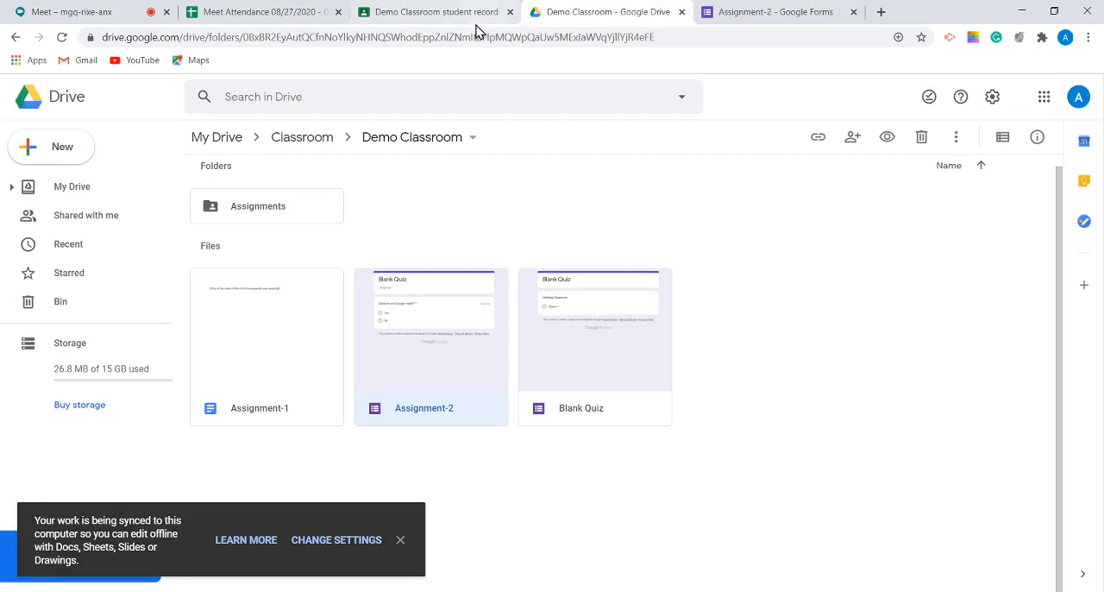
left_click(426, 15)
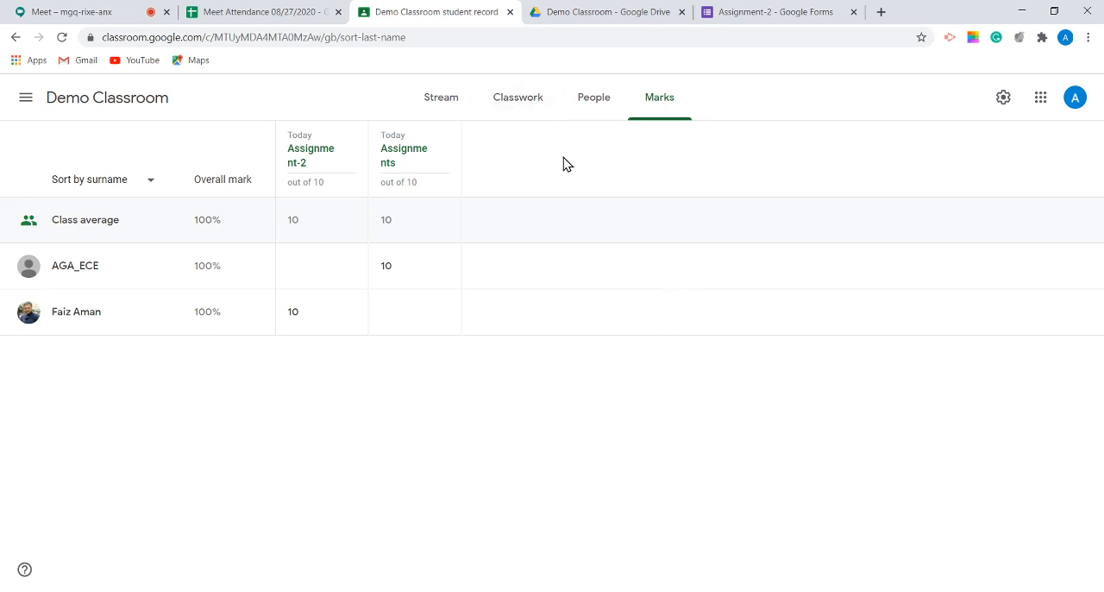
left_click(516, 105)
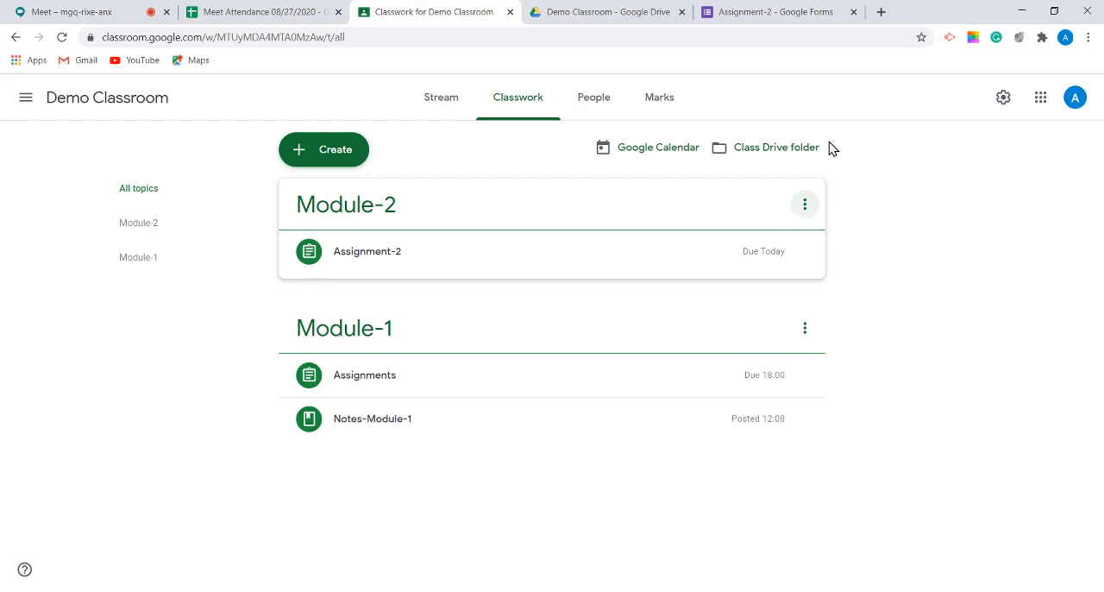
left_click(853, 12)
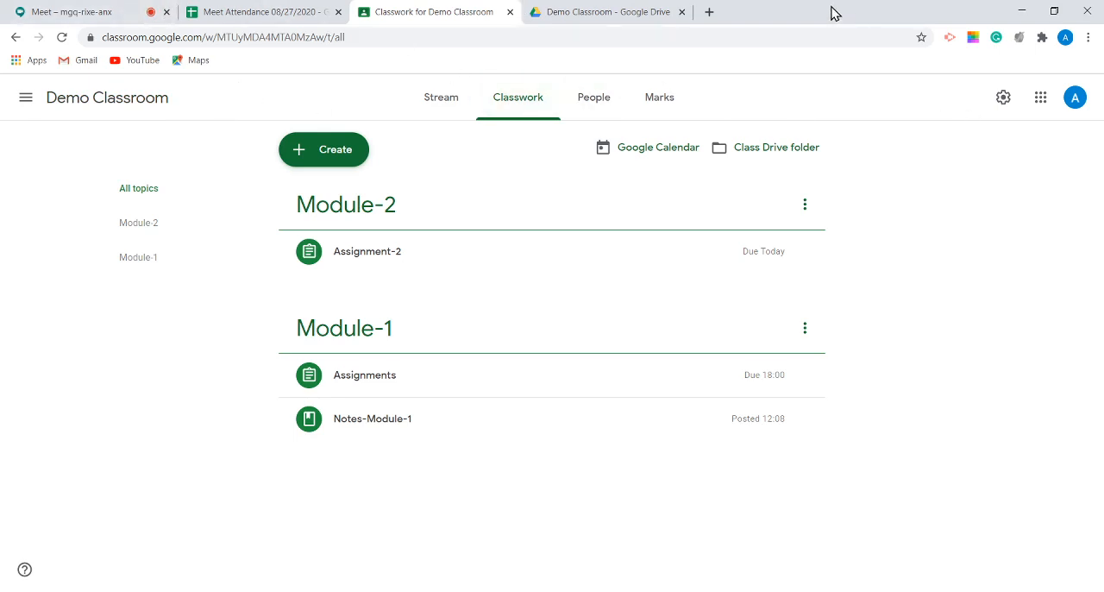
Step: Display the list of Google apps, and view the options for adding a class on the Classes overview
left_click(705, 38)
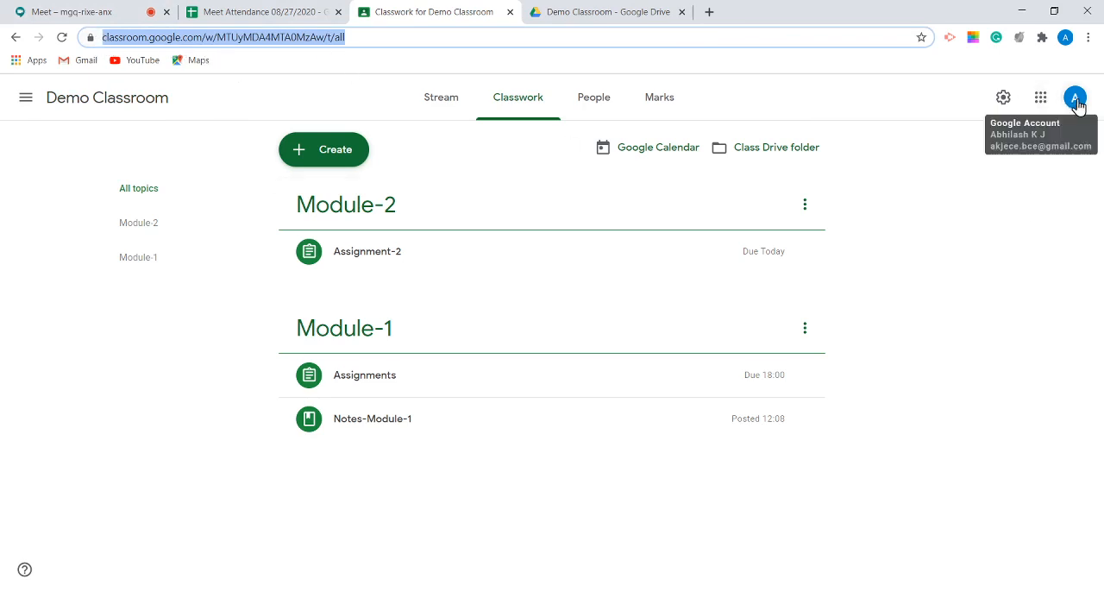
left_click(1041, 98)
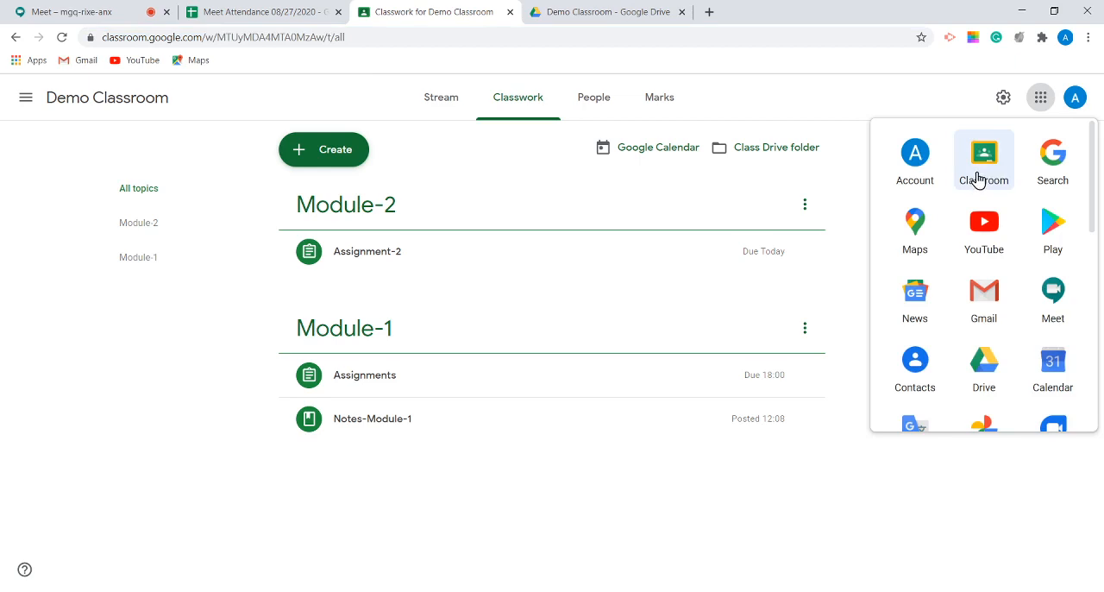
left_click(126, 109)
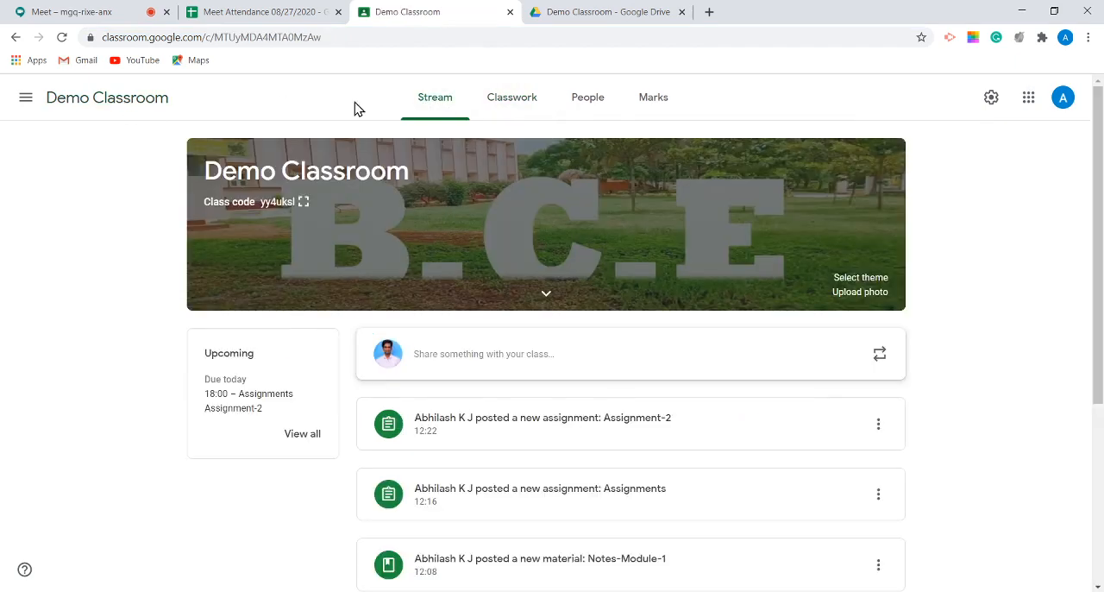
left_click(25, 102)
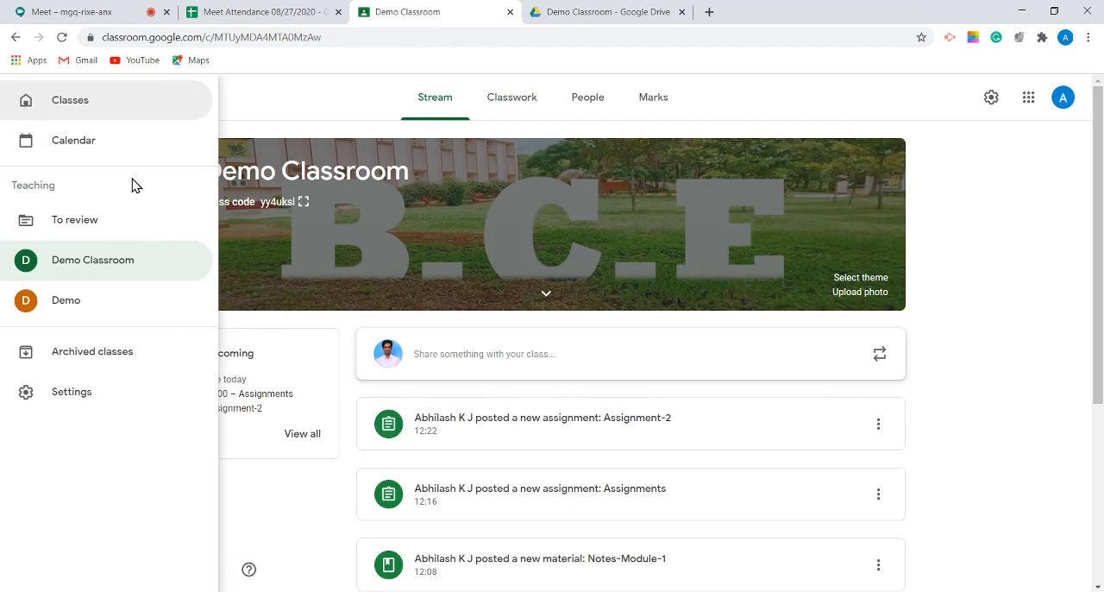
left_click(86, 102)
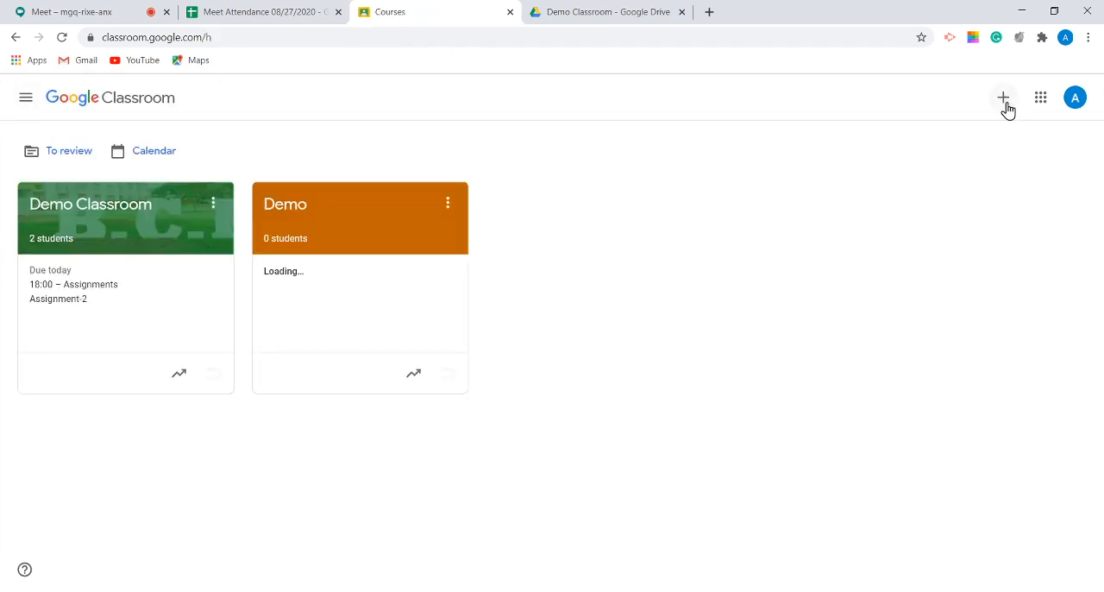
left_click(1004, 101)
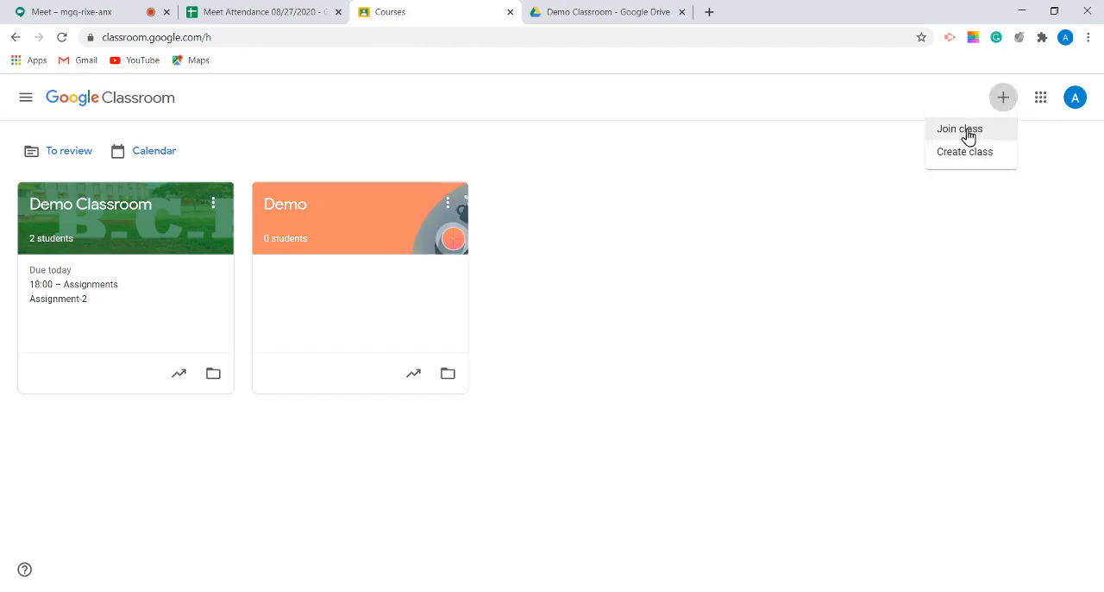
left_click(636, 271)
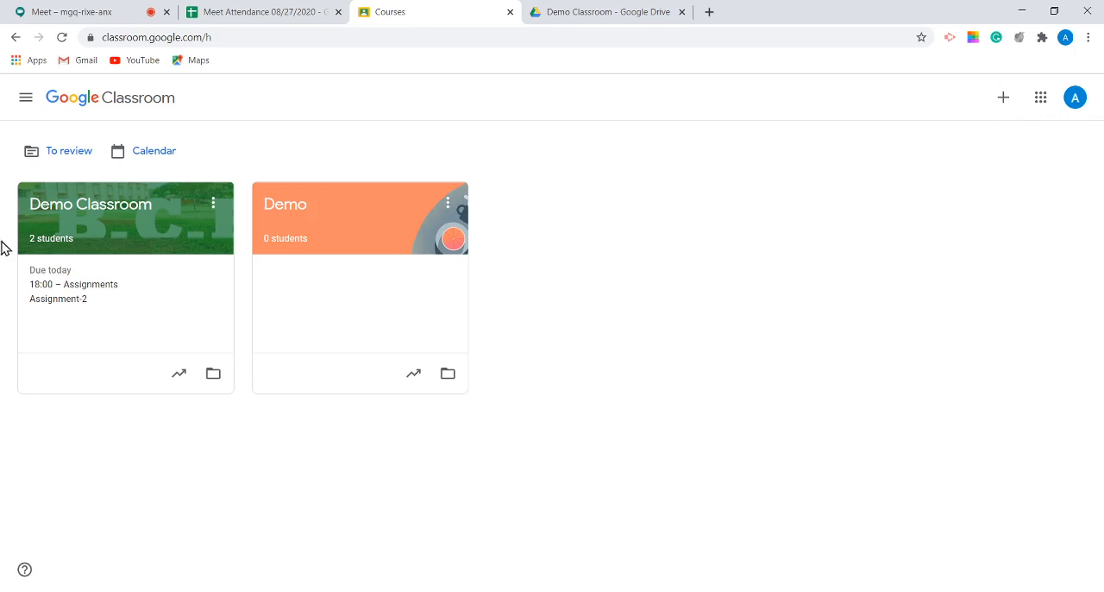
Step: Reopen Demo Classroom to review its stream posts, and view the types of classwork that can be created
left_click(116, 211)
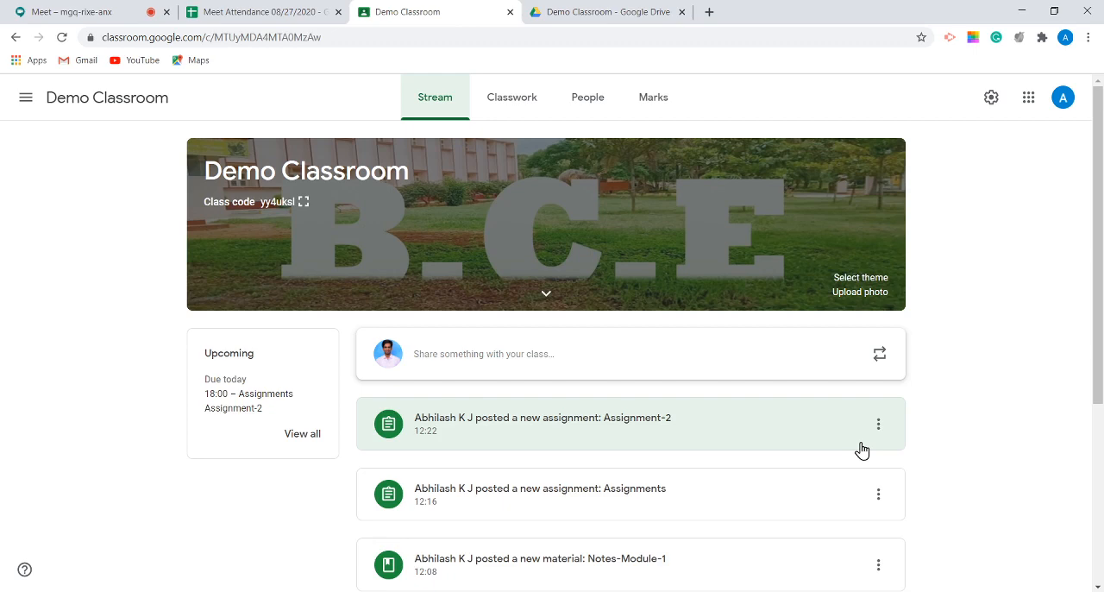
scroll(968, 478, "down", 3)
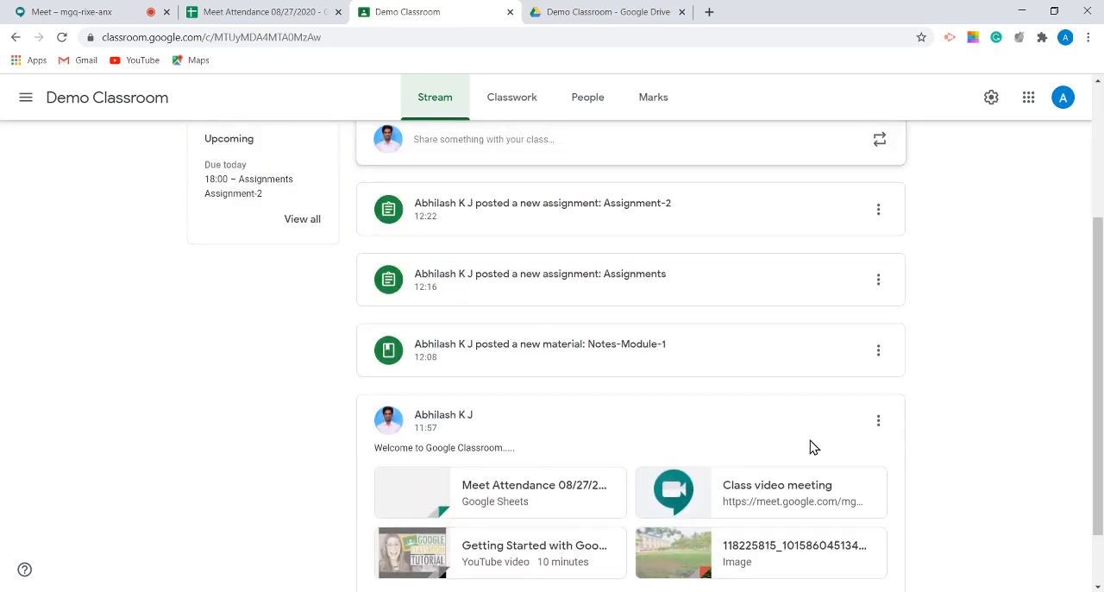
scroll(811, 445, "up", 3)
left_click(512, 100)
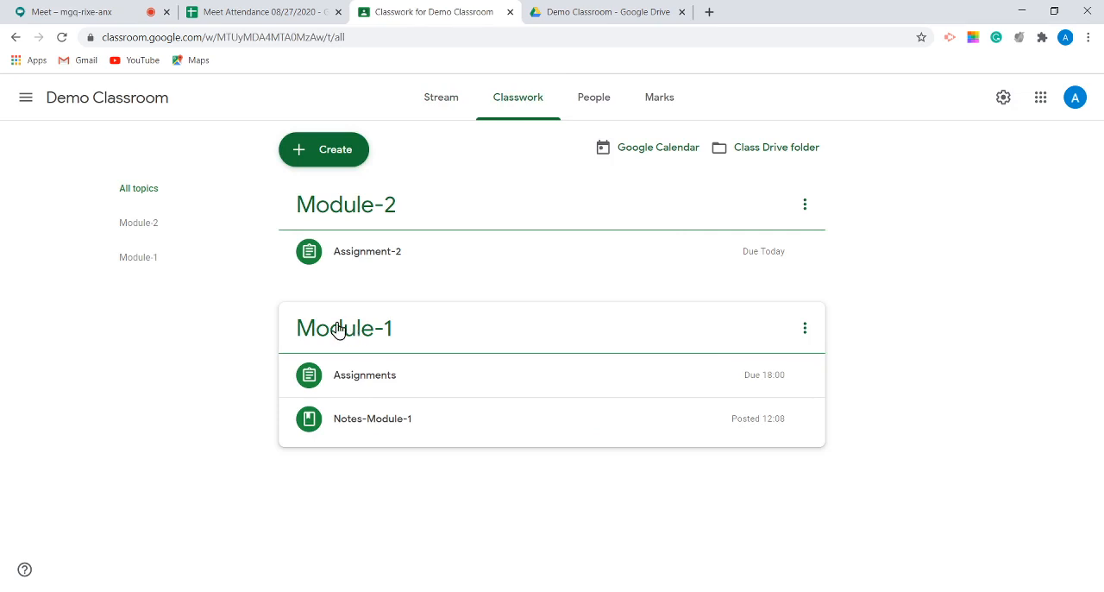
left_click(332, 152)
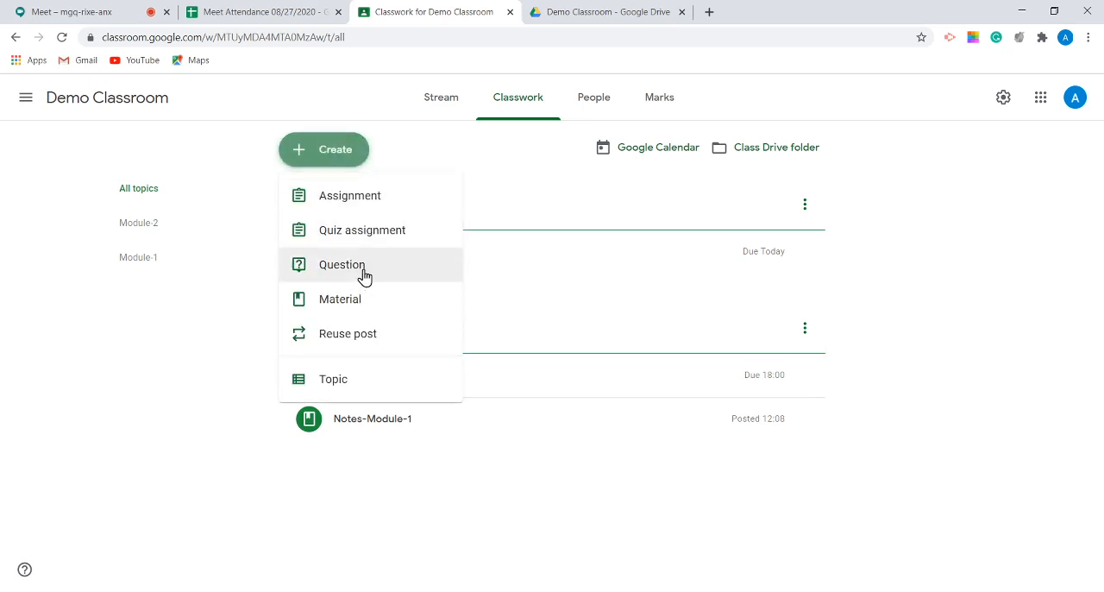
left_click(983, 247)
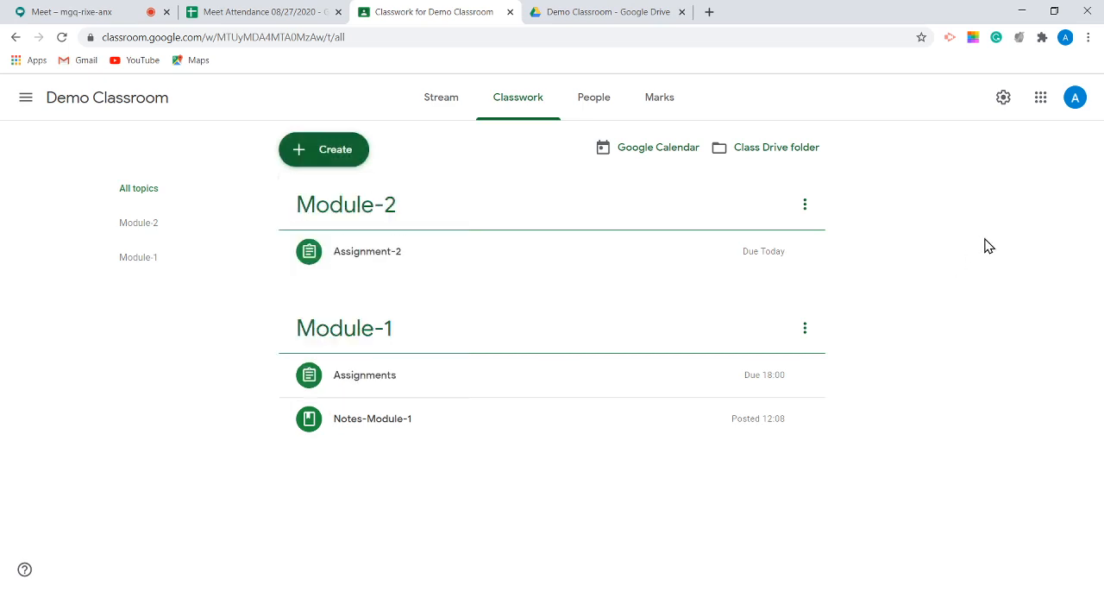
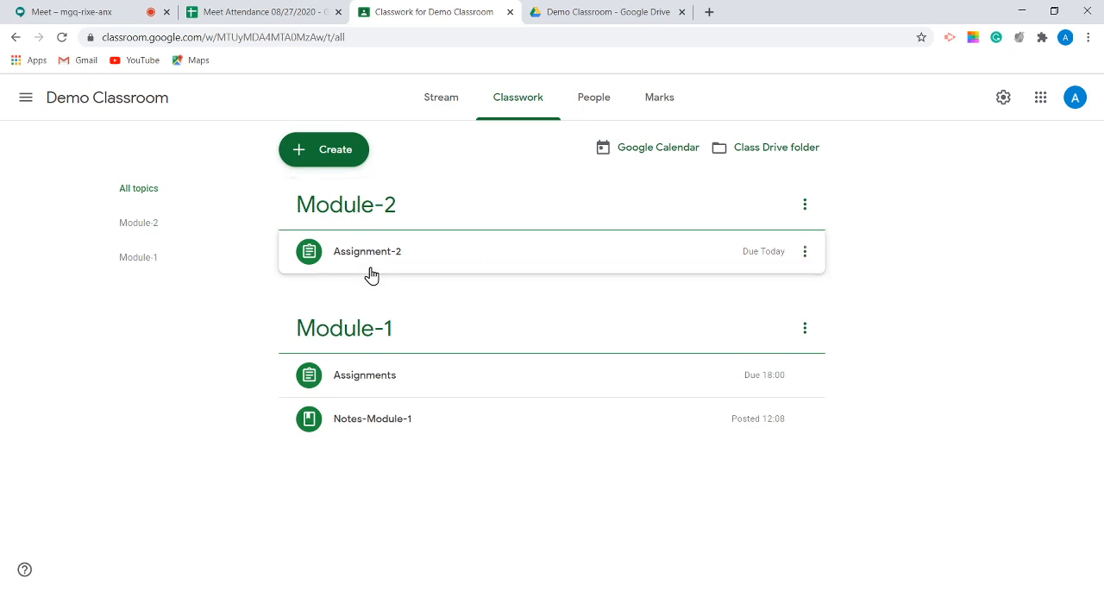
Step: Start a new assignment in Demo Classroom and view the available sources for attaching material
left_click(319, 158)
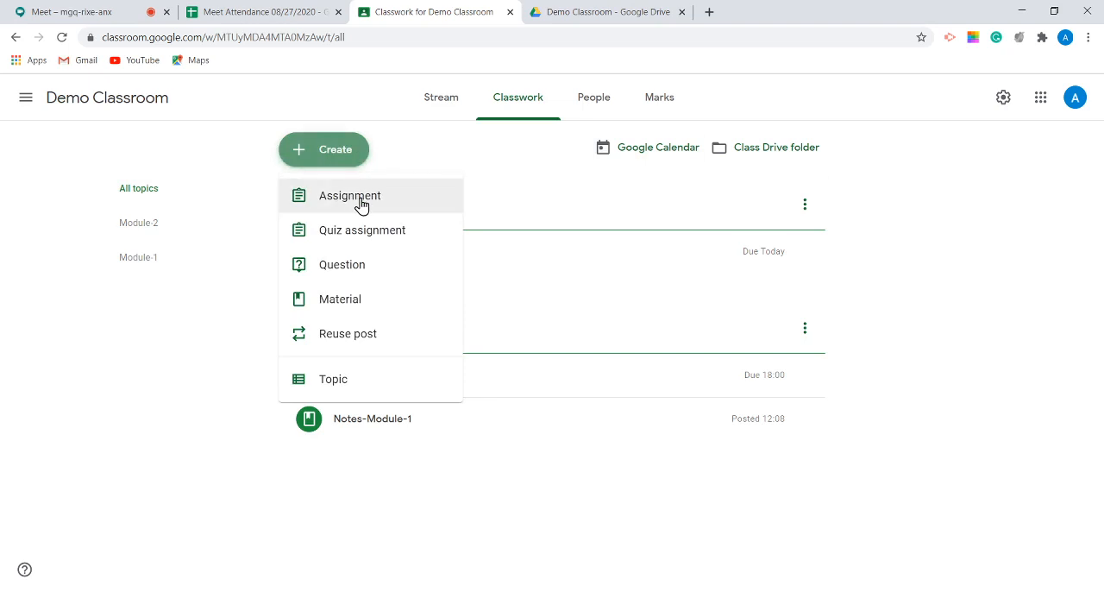
left_click(364, 204)
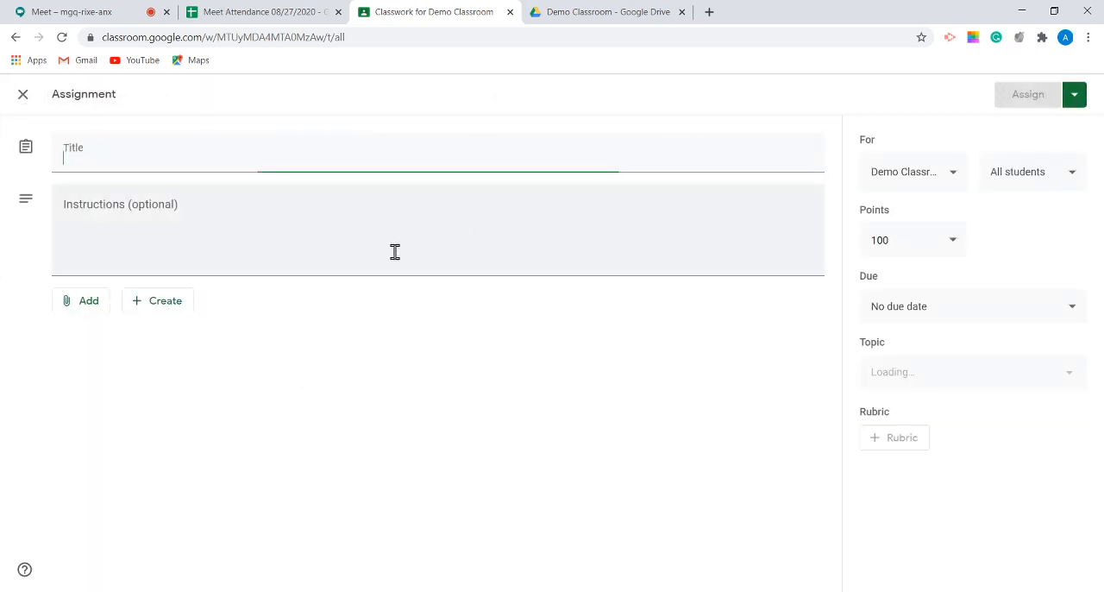
left_click(75, 311)
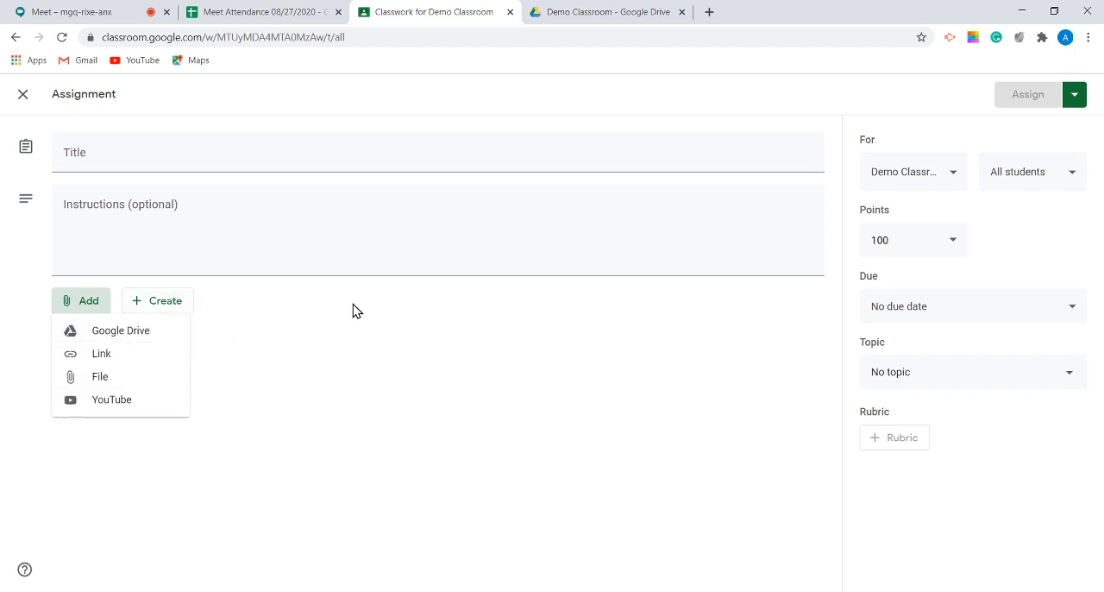
left_click(421, 328)
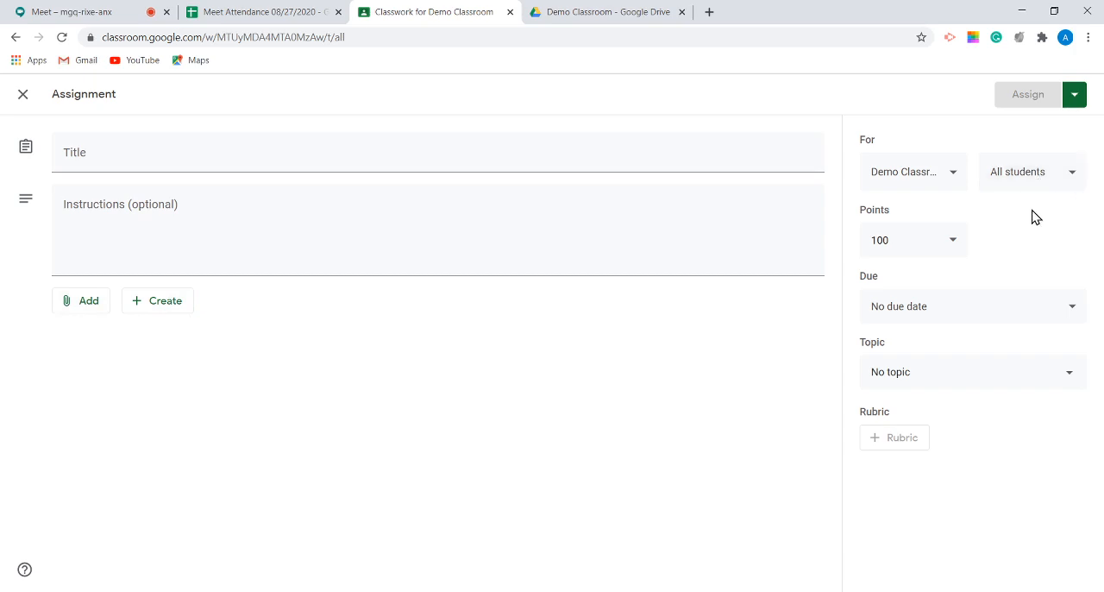
Step: View the blank assignment's points and topic choices, close the form without assigning, and glance at the classwork types again
left_click(863, 241)
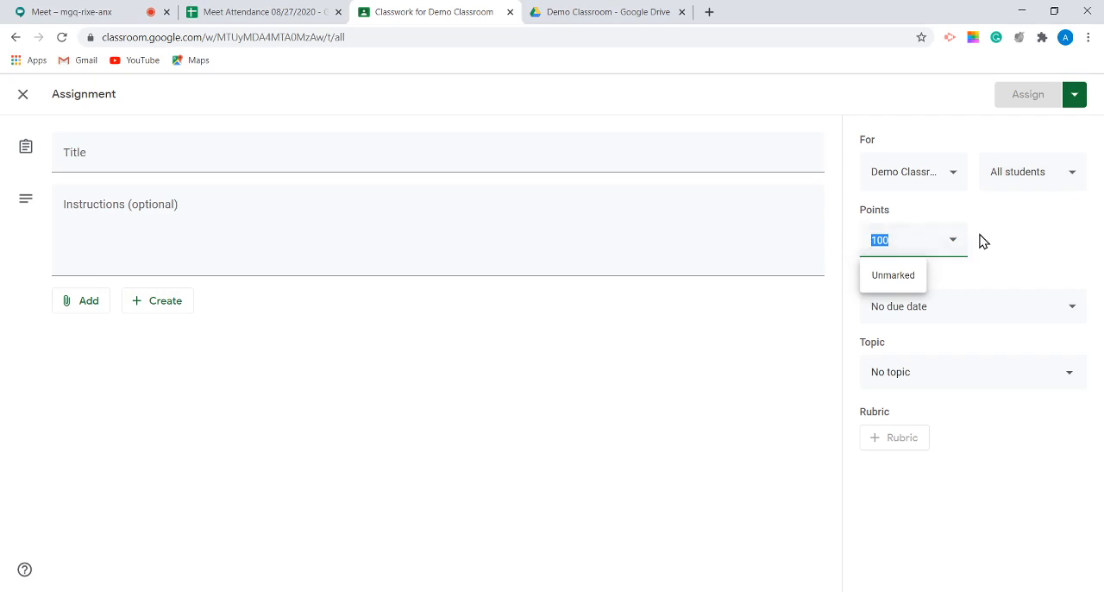
left_click(1034, 257)
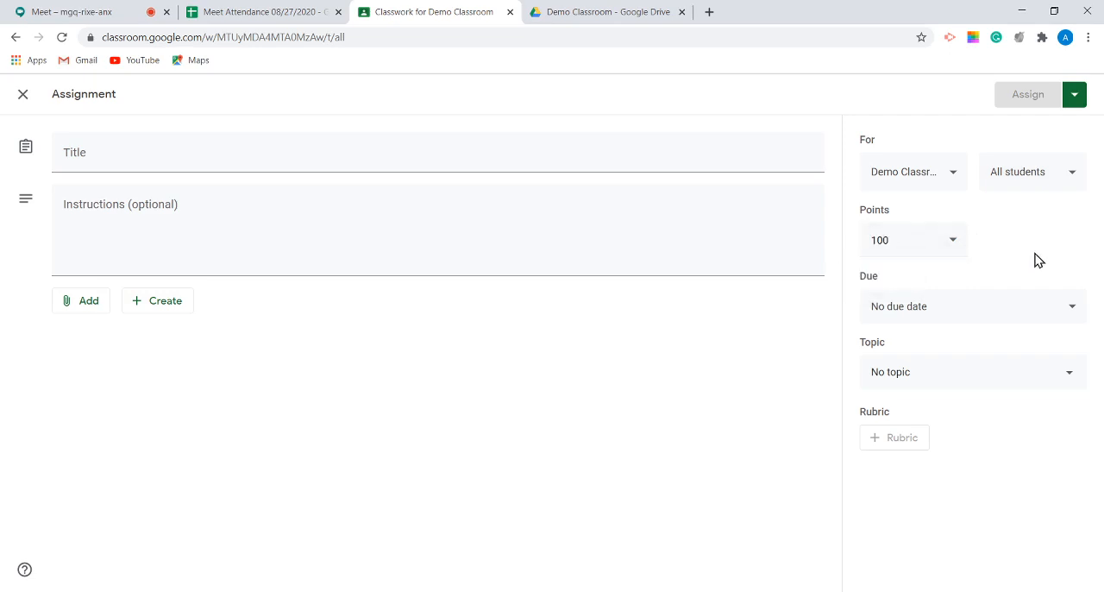
left_click(1035, 379)
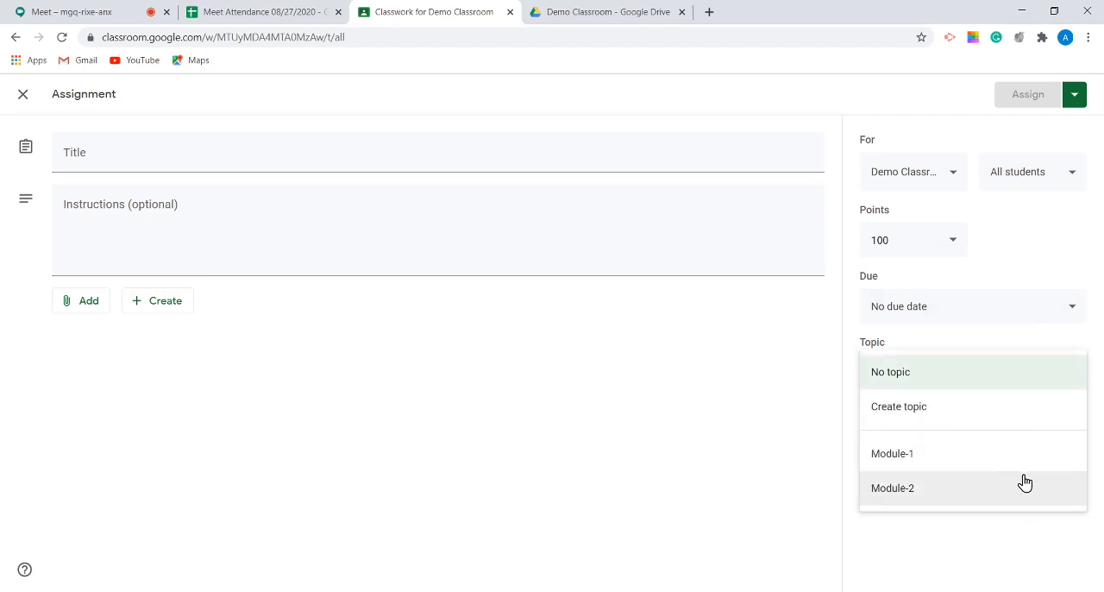
left_click(679, 447)
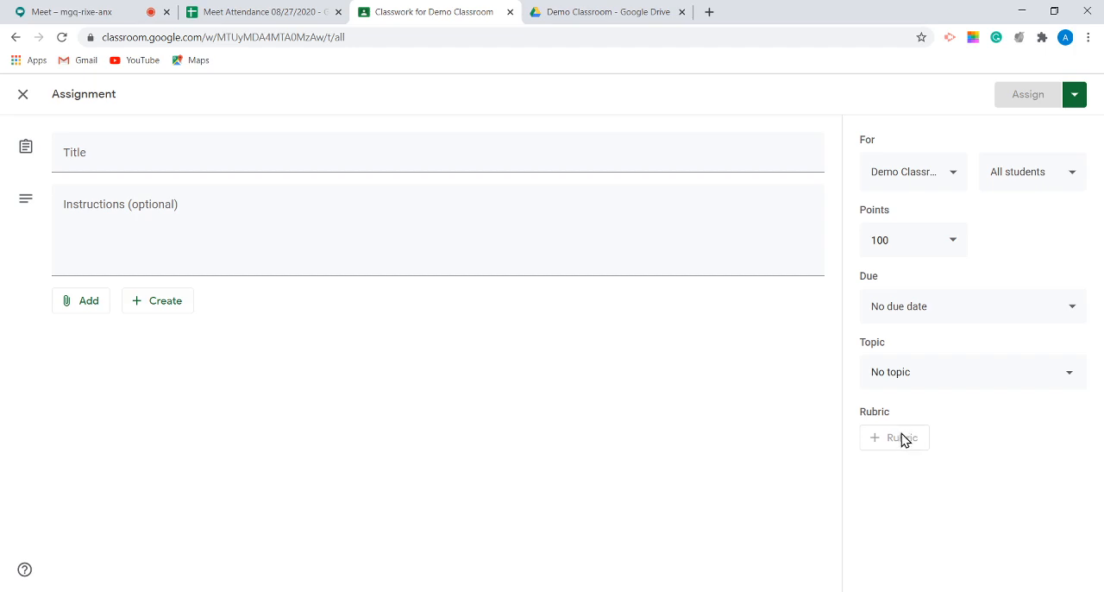
left_click(23, 95)
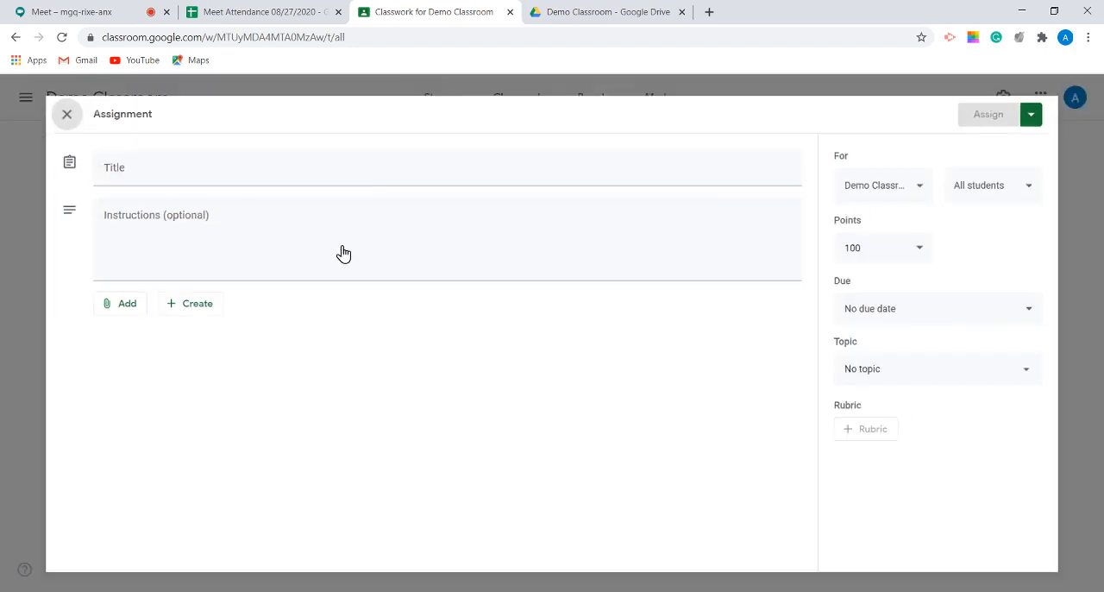
left_click(302, 152)
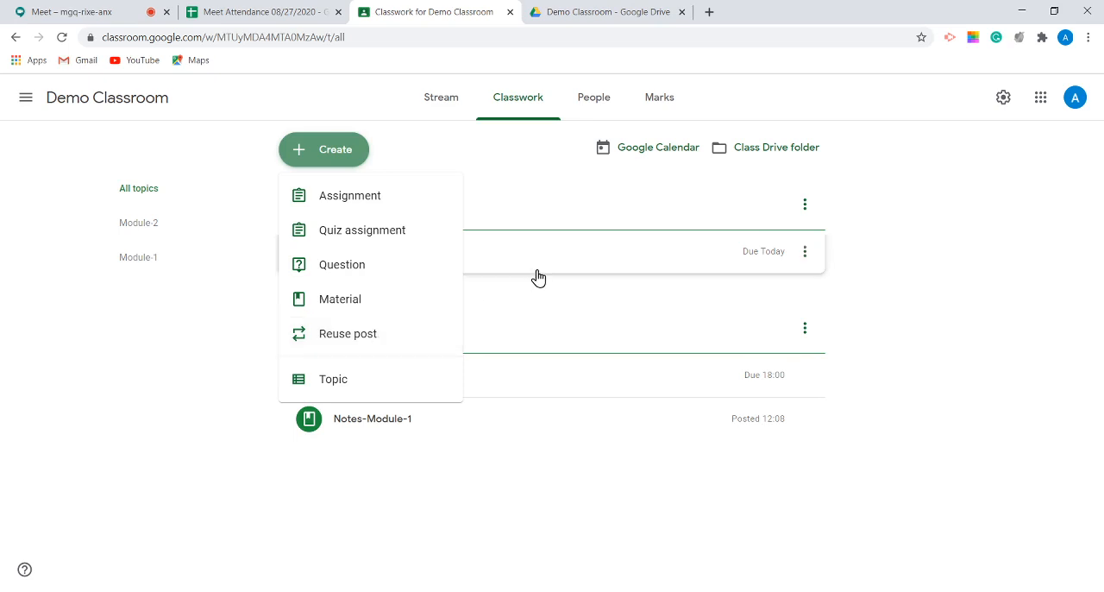
left_click(626, 279)
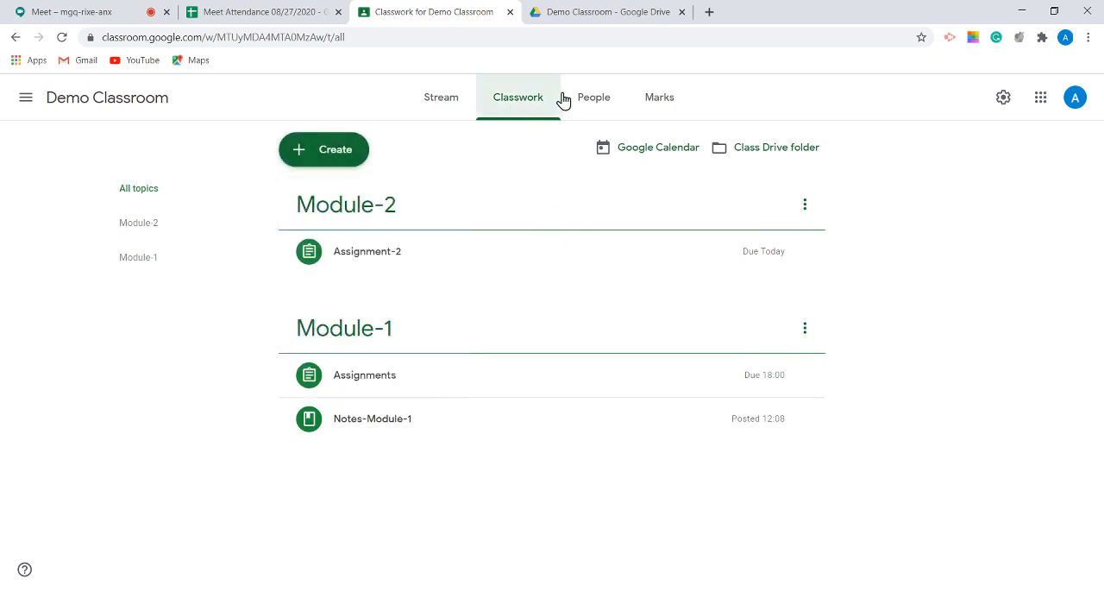
Step: Copy the student invitation link from the class's People page, and close the invitation dialog without inviting anyone
left_click(592, 97)
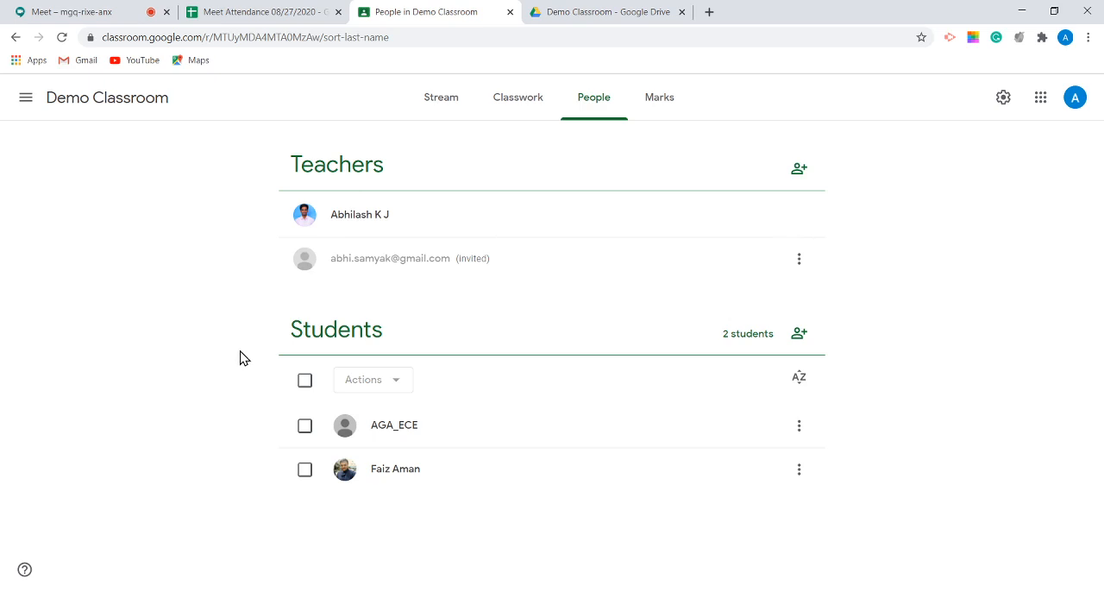
left_click(799, 335)
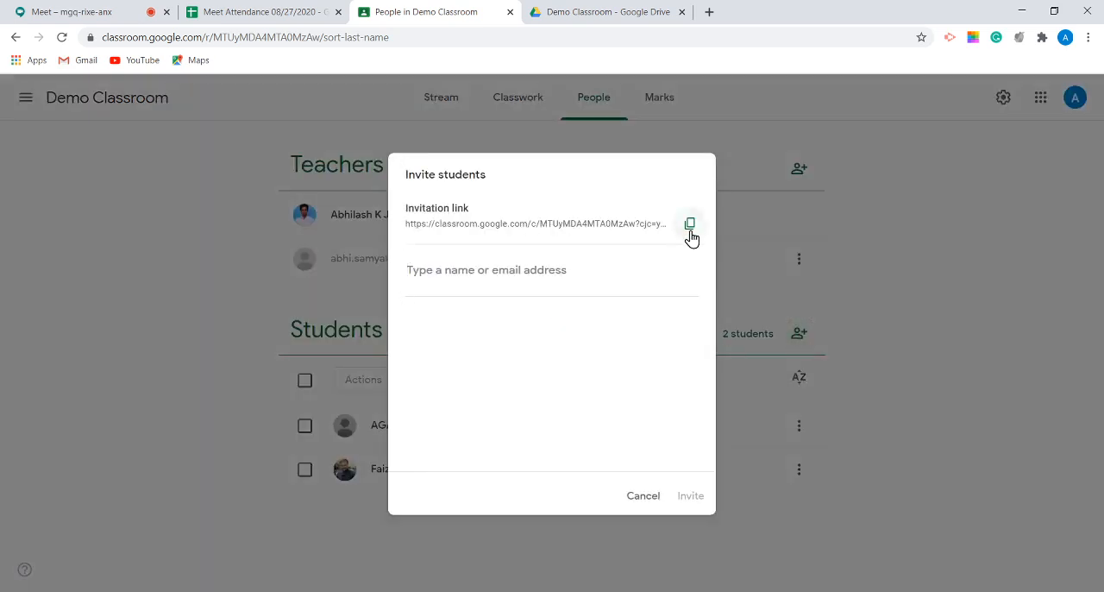
left_click(689, 224)
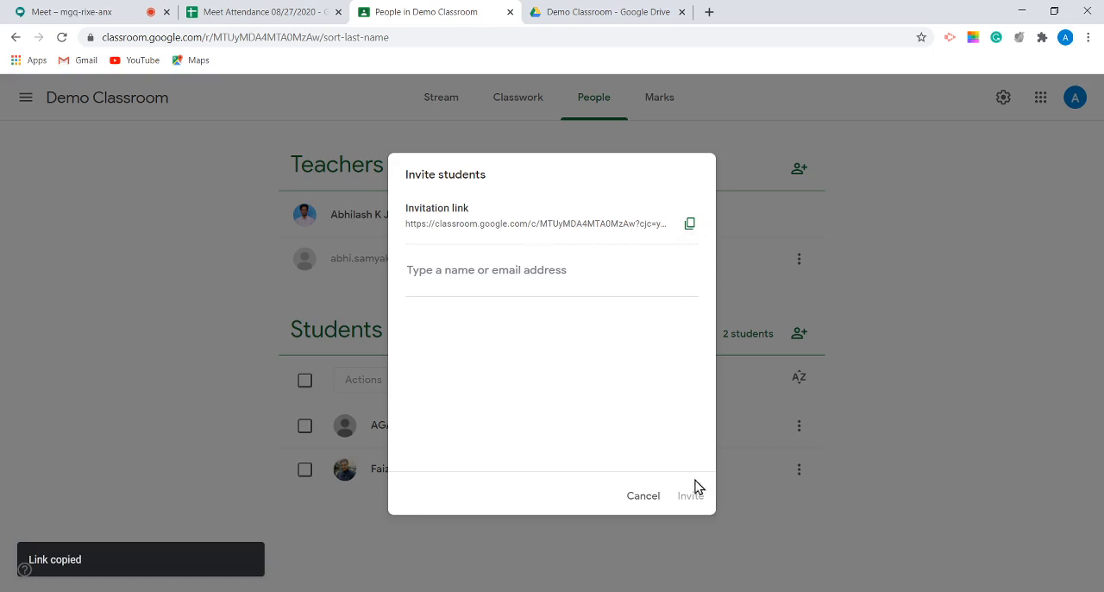
left_click(644, 496)
Step: Display the class code enlarged from the Stream page, highlight it, and close the display
left_click(439, 98)
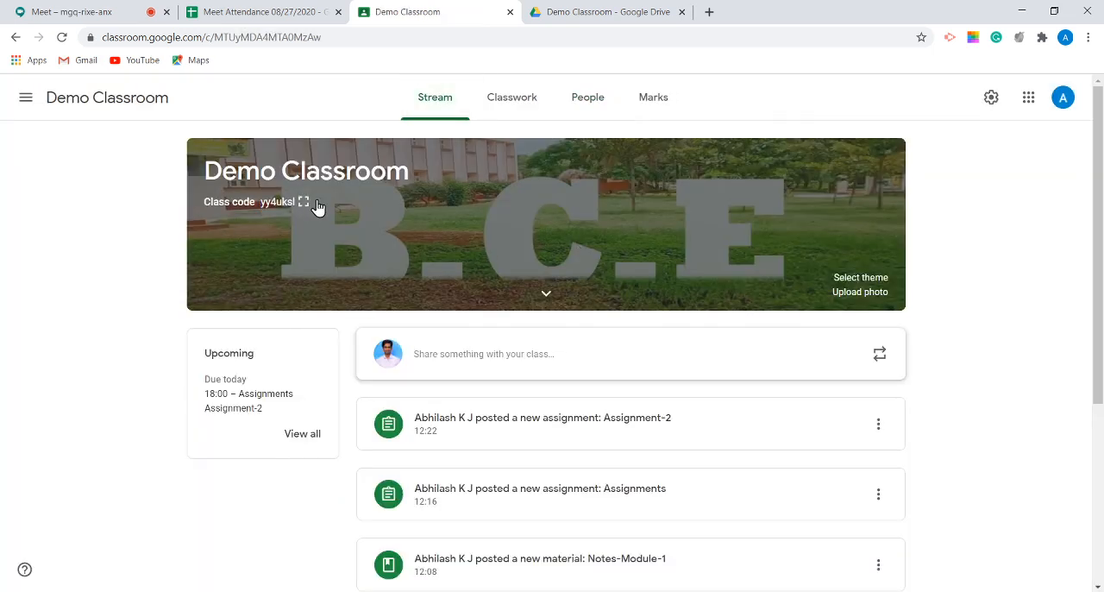
left_click_drag(303, 204, 276, 204)
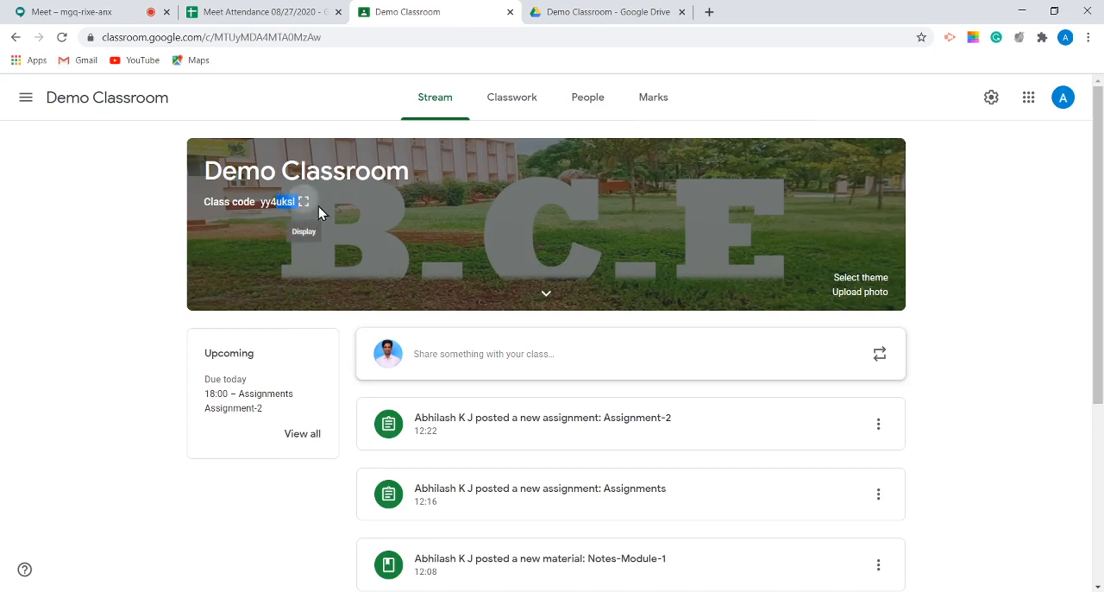
left_click(304, 202)
left_click_drag(395, 328, 691, 331)
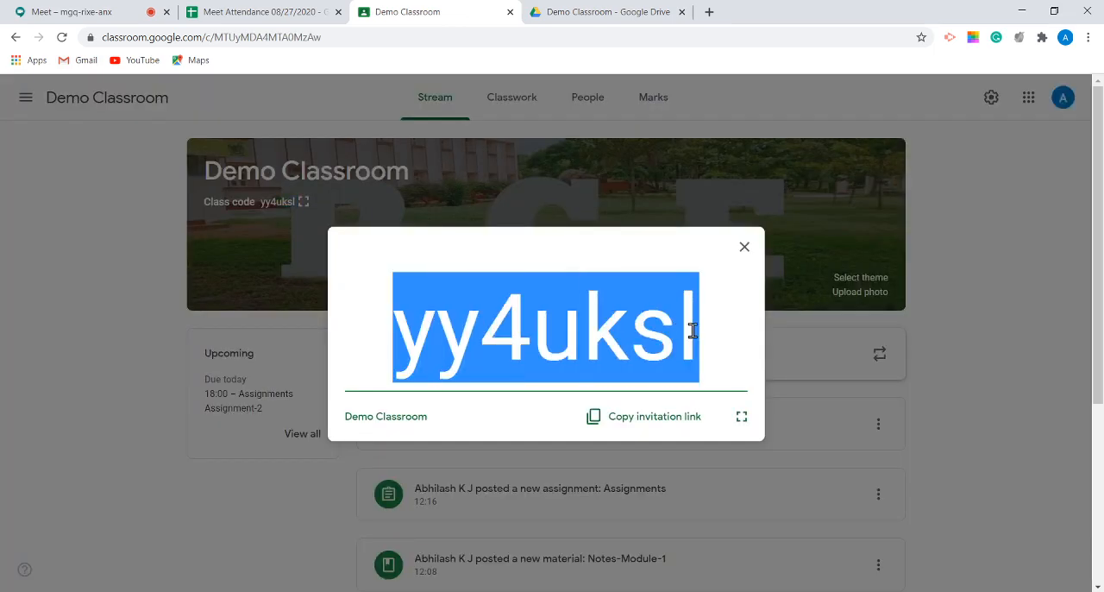
left_click(744, 247)
Step: Revisit the Classwork and People pages, view the dialog for inviting teachers, and cancel it
left_click(521, 100)
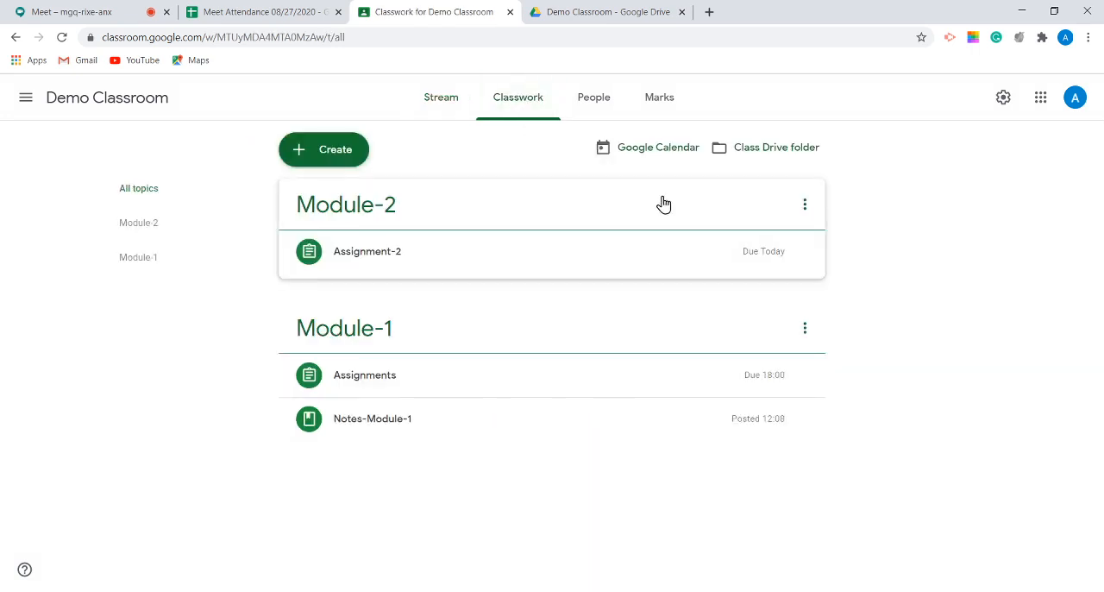
left_click(594, 95)
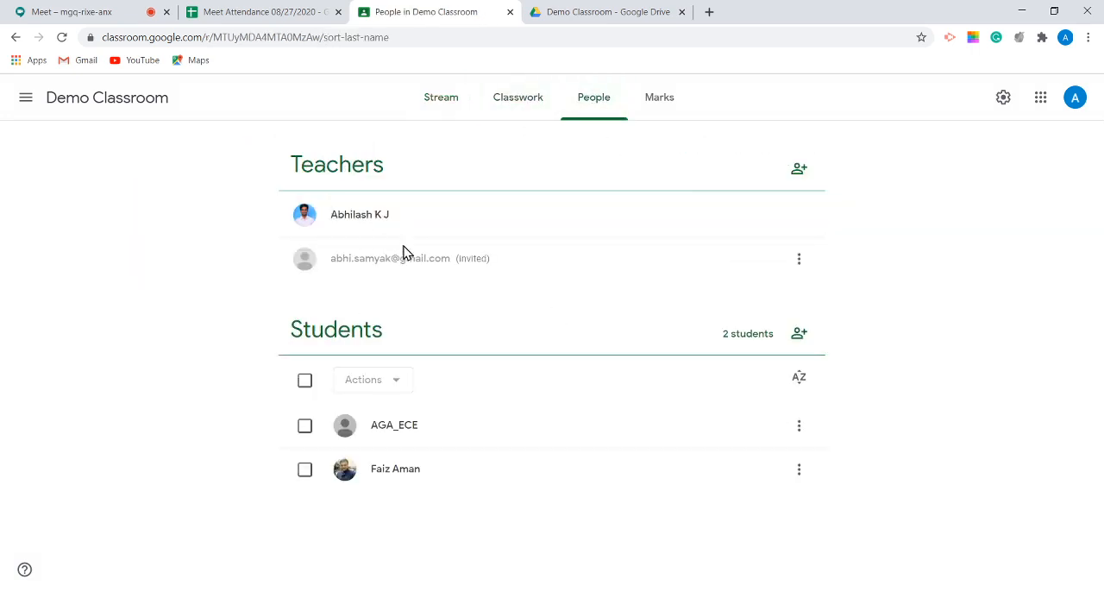
left_click(800, 171)
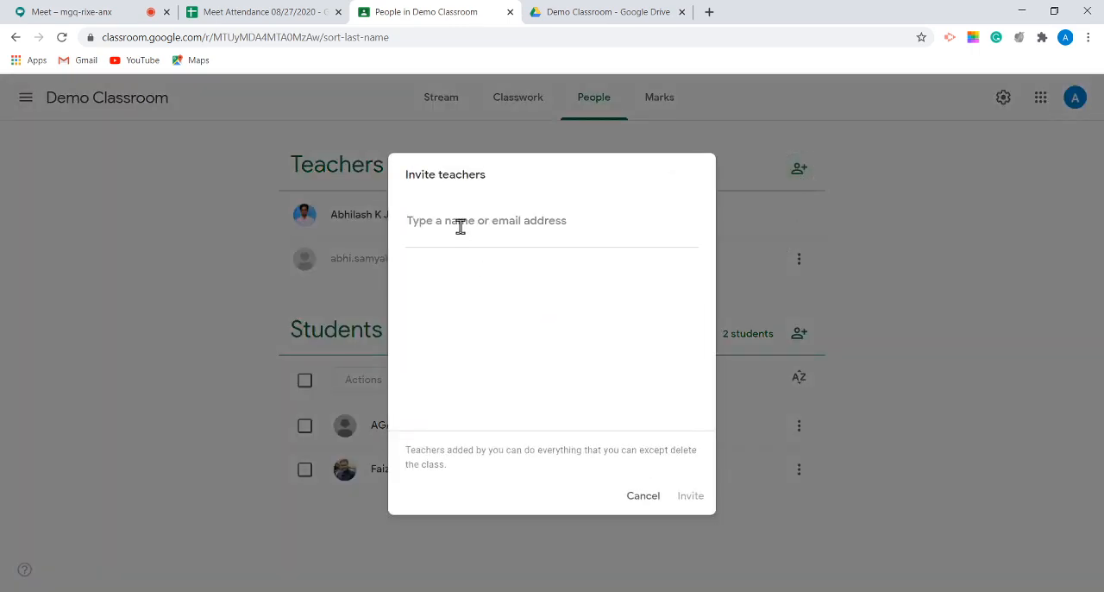
left_click(643, 498)
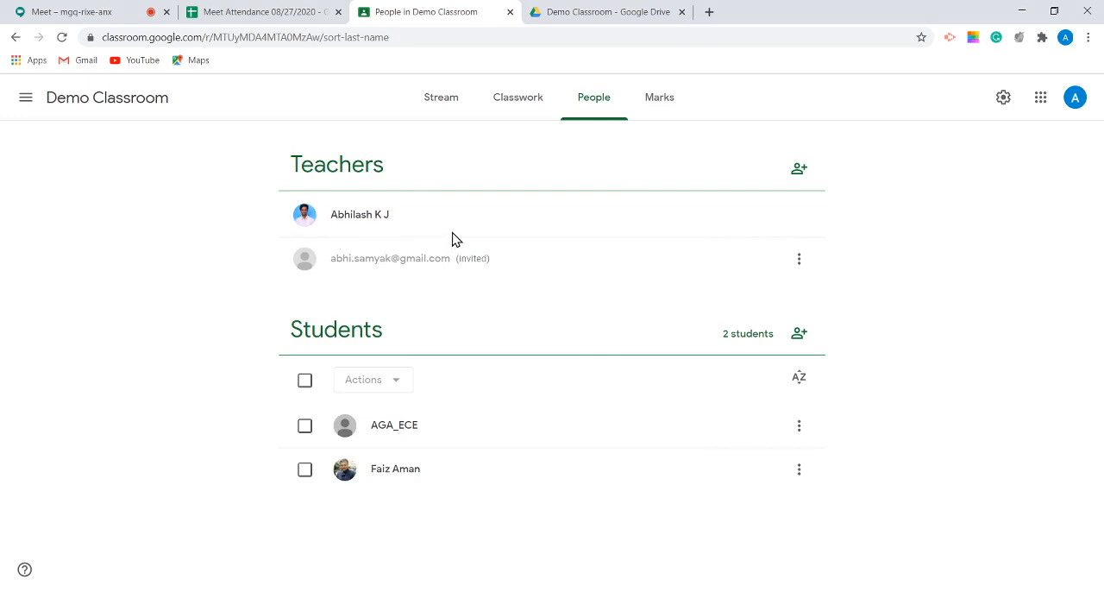
Step: Open the first student's record from the Marks page, and expand the details of Assignment-2 and Assignments
left_click(667, 104)
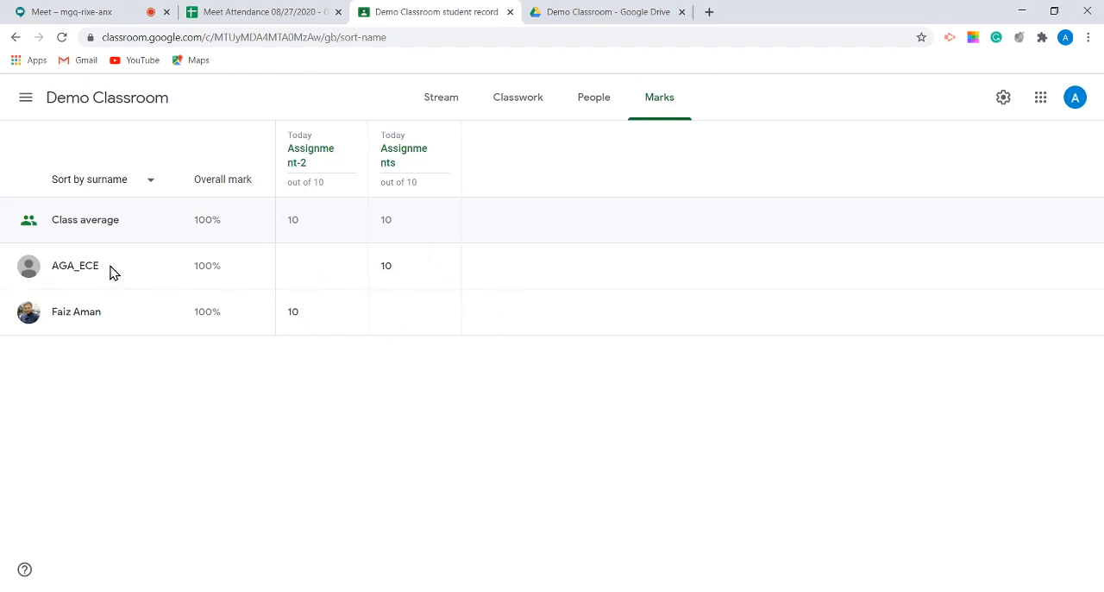
left_click(77, 269)
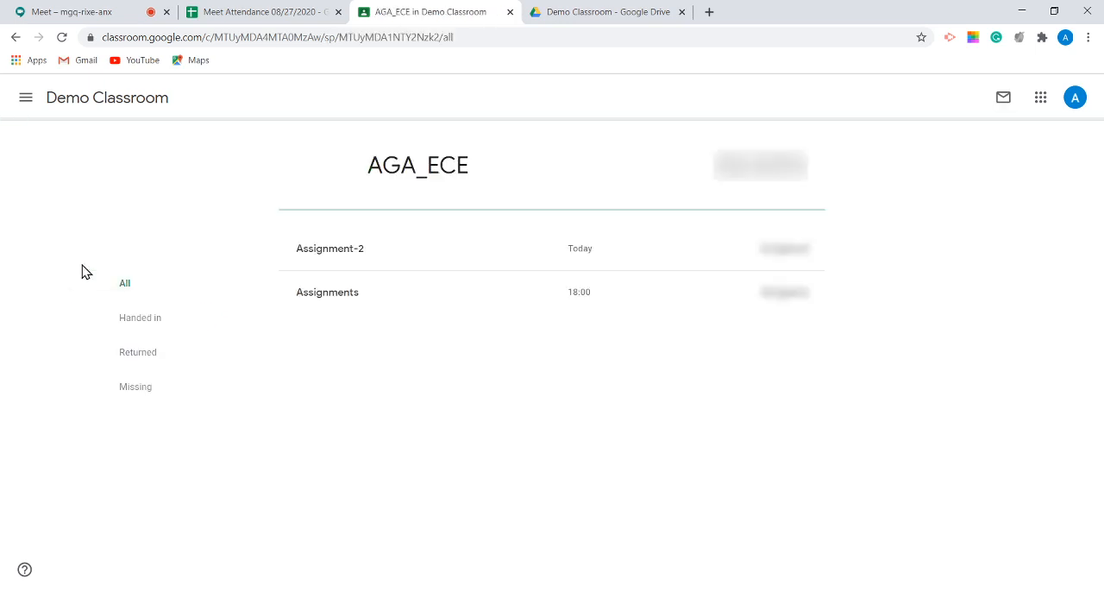
left_click(520, 251)
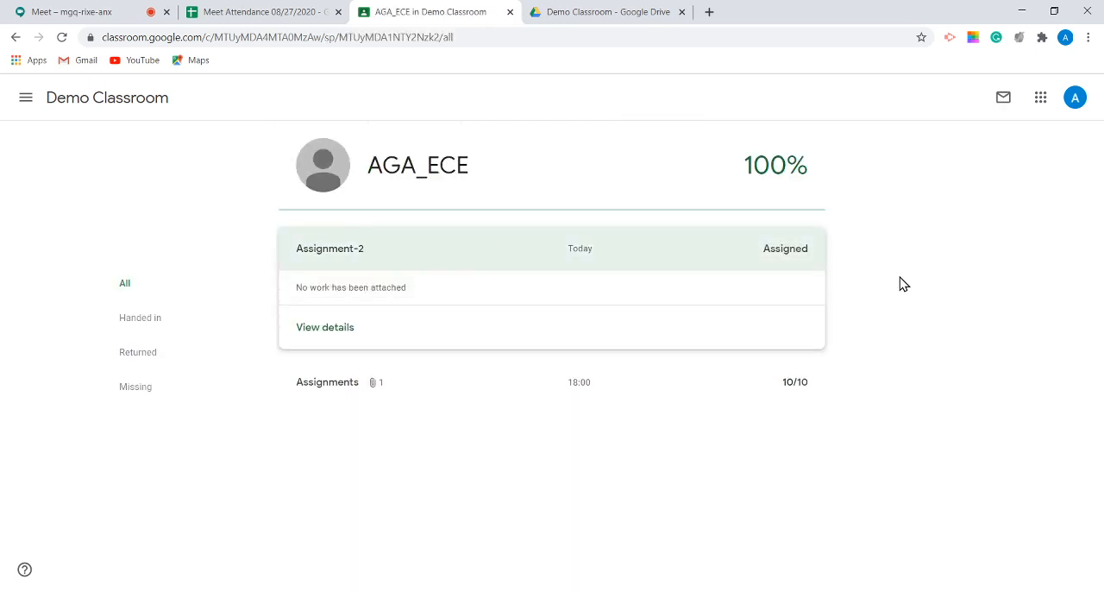
left_click(315, 386)
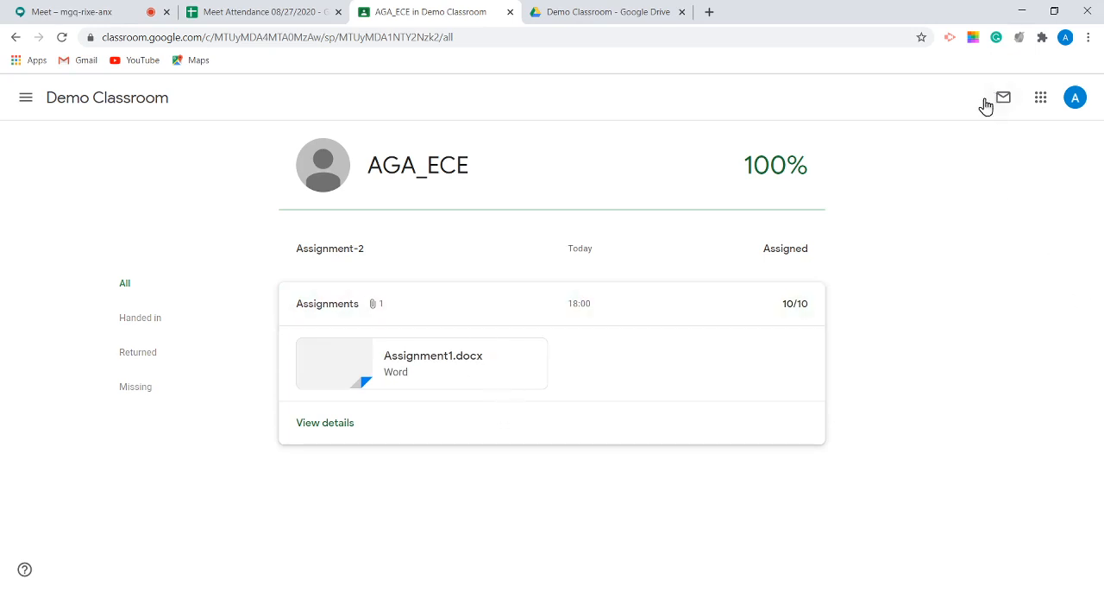
Step: Return to the class's Marks page and dismiss the tip about customising classwork on the stream
left_click(74, 98)
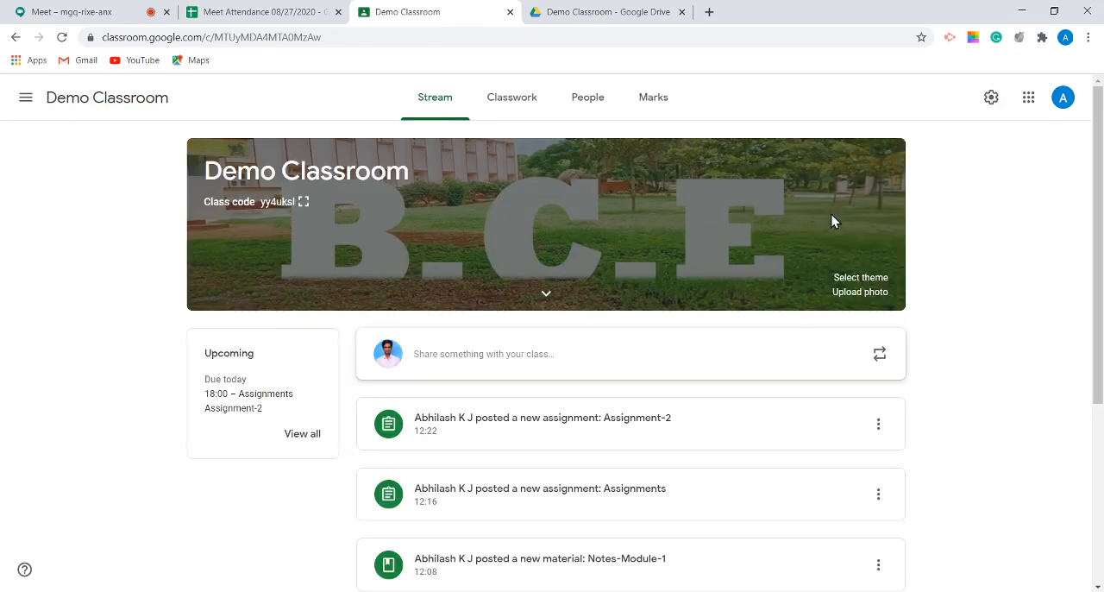
left_click(660, 97)
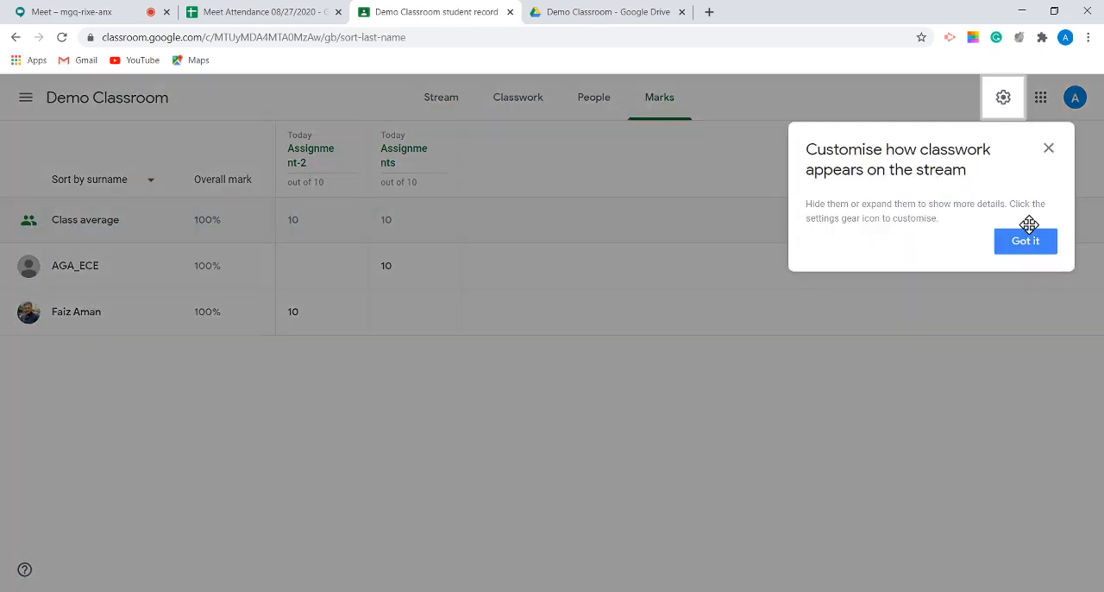
left_click(1043, 247)
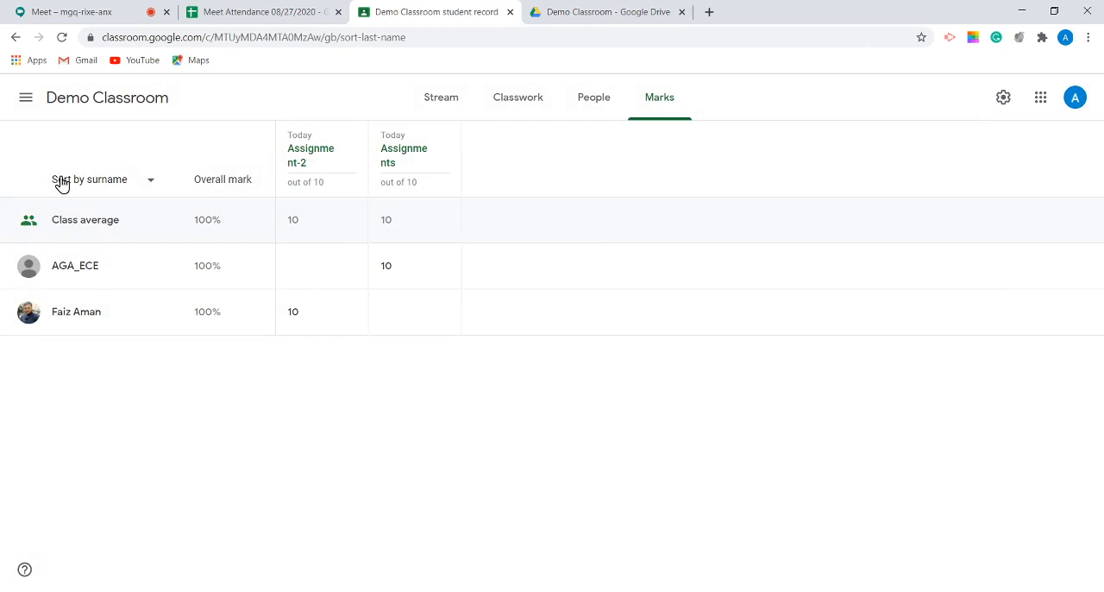
Step: Open the To review page, filter it to Demo Classroom, and collapse the Work in progress section
left_click(26, 99)
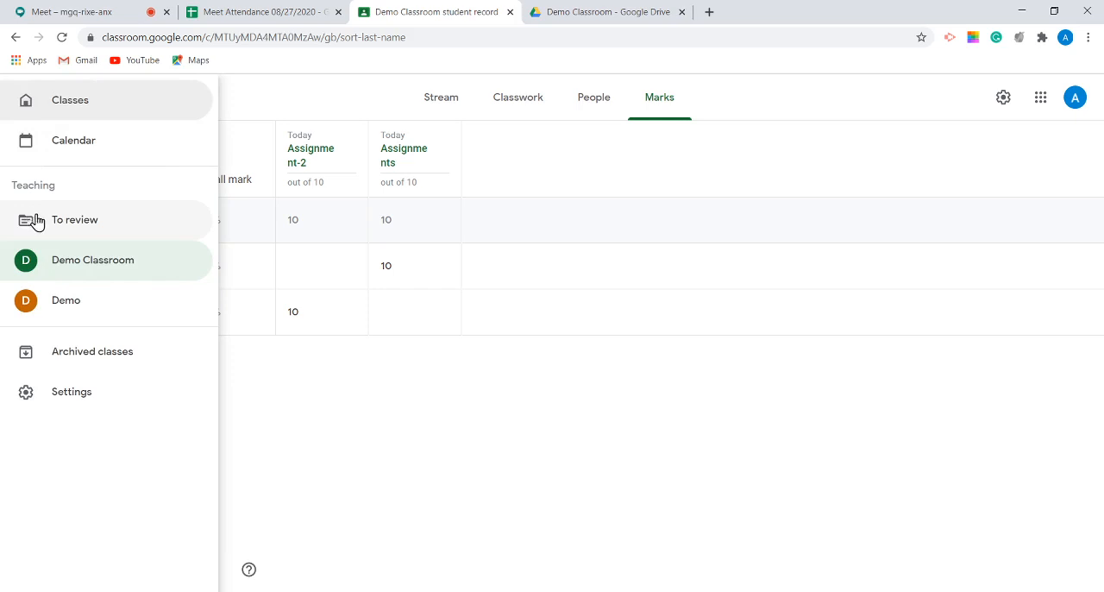
left_click(63, 226)
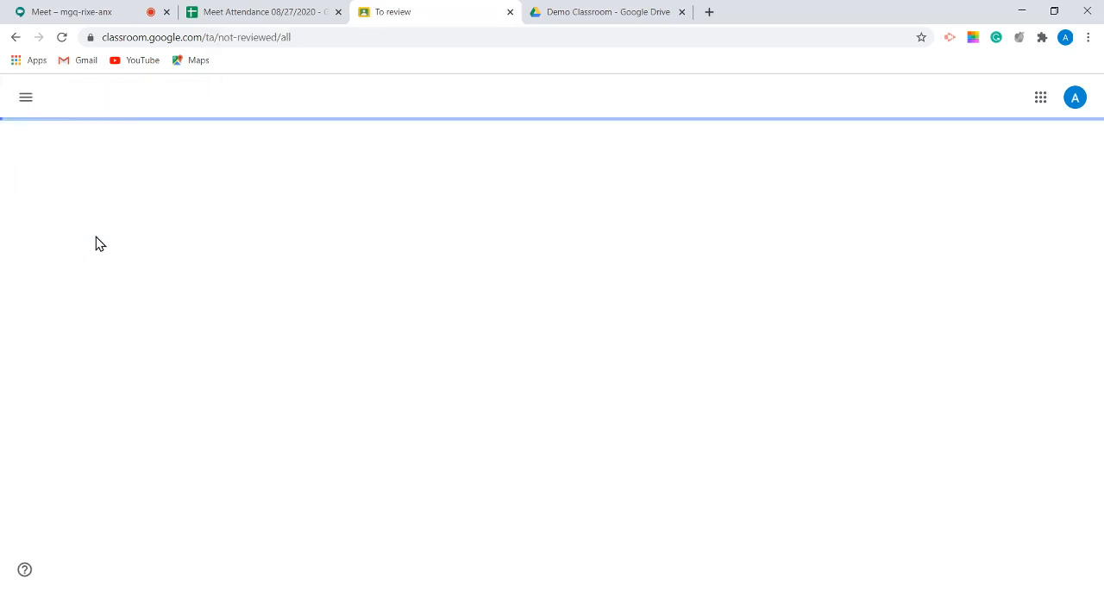
left_click(25, 102)
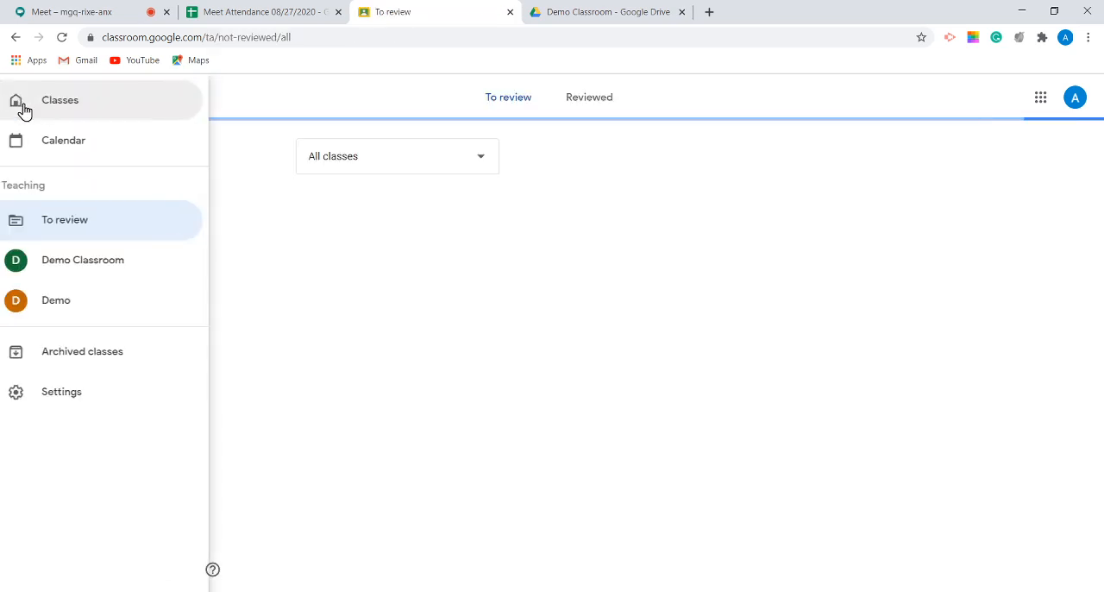
left_click(84, 230)
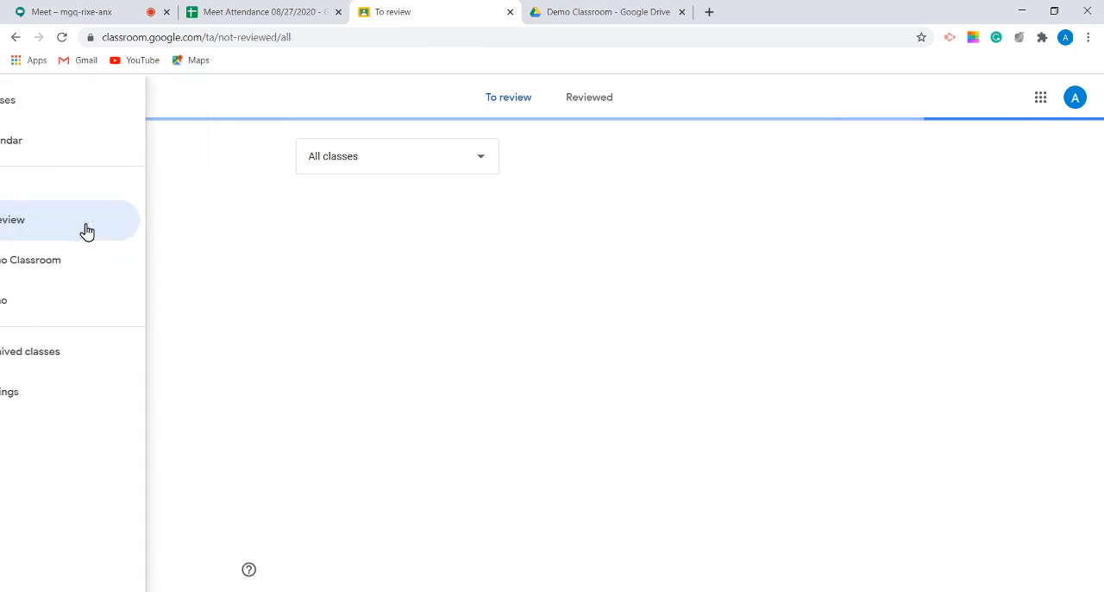
left_click(436, 162)
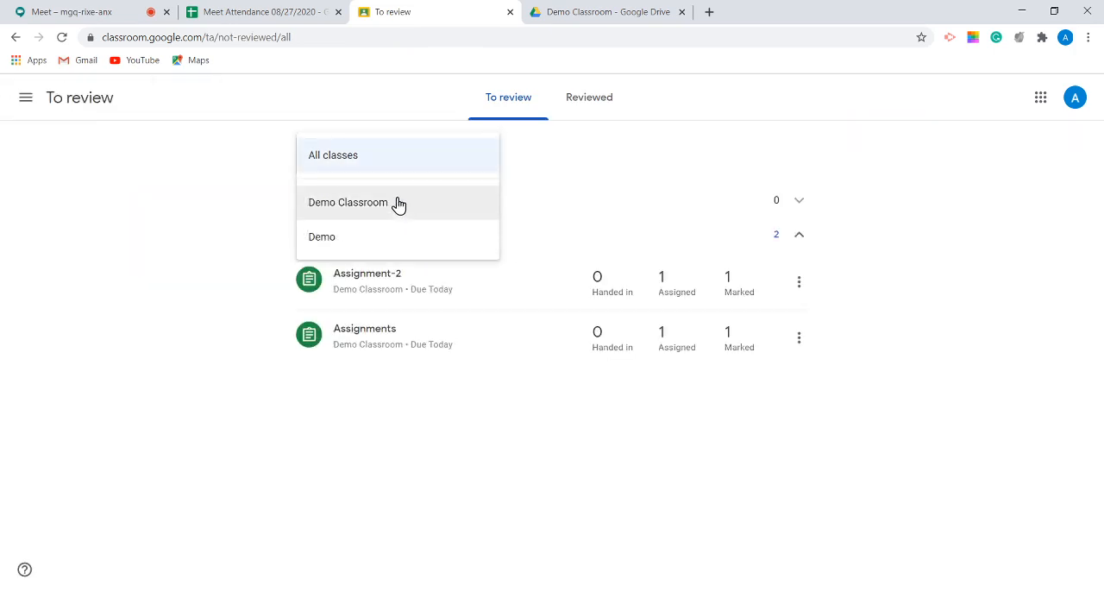
left_click(357, 201)
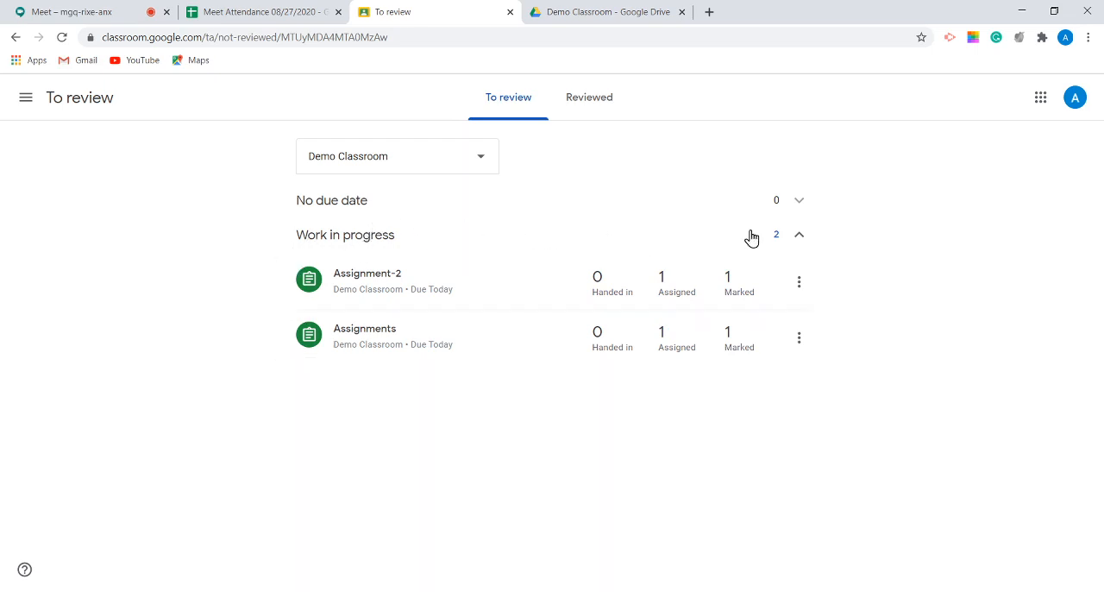
left_click(791, 239)
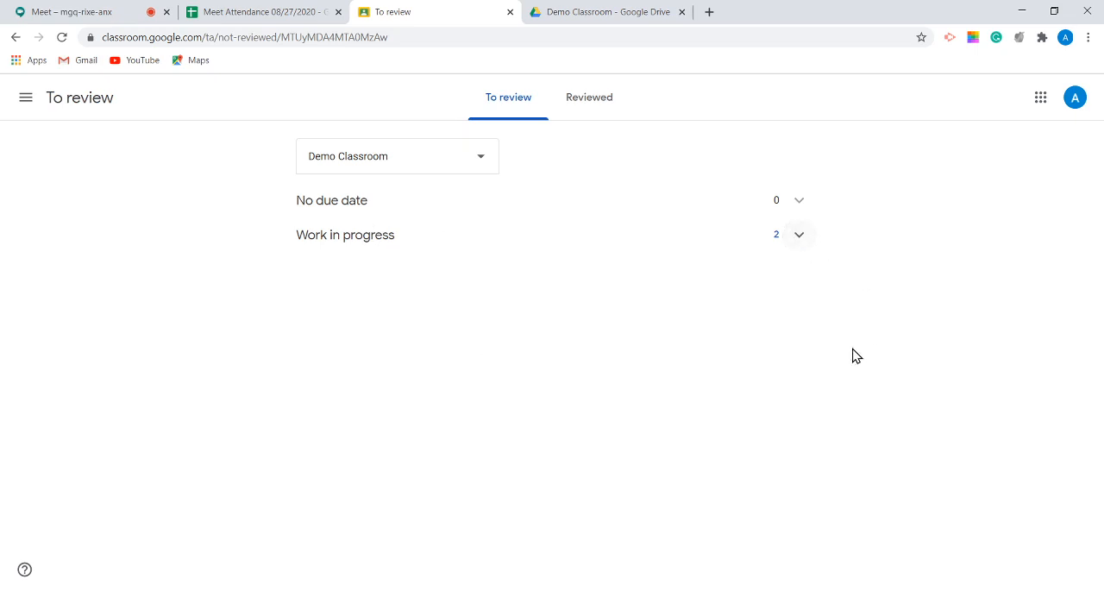
Step: Expand the Work in progress section for Demo Classroom, and view the class's list of reviewed work
left_click(790, 238)
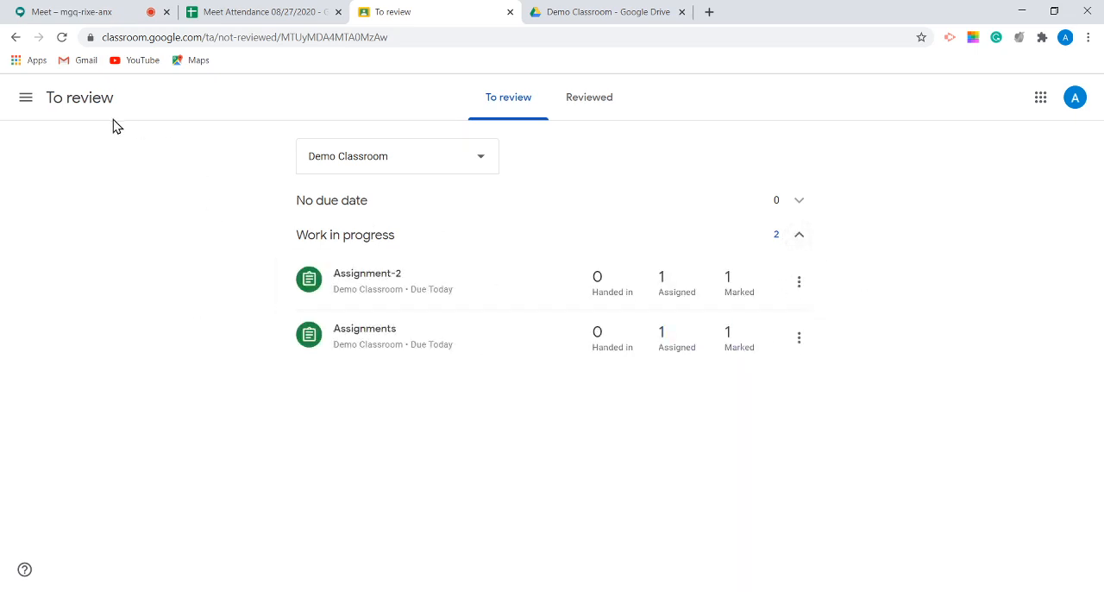
left_click(23, 99)
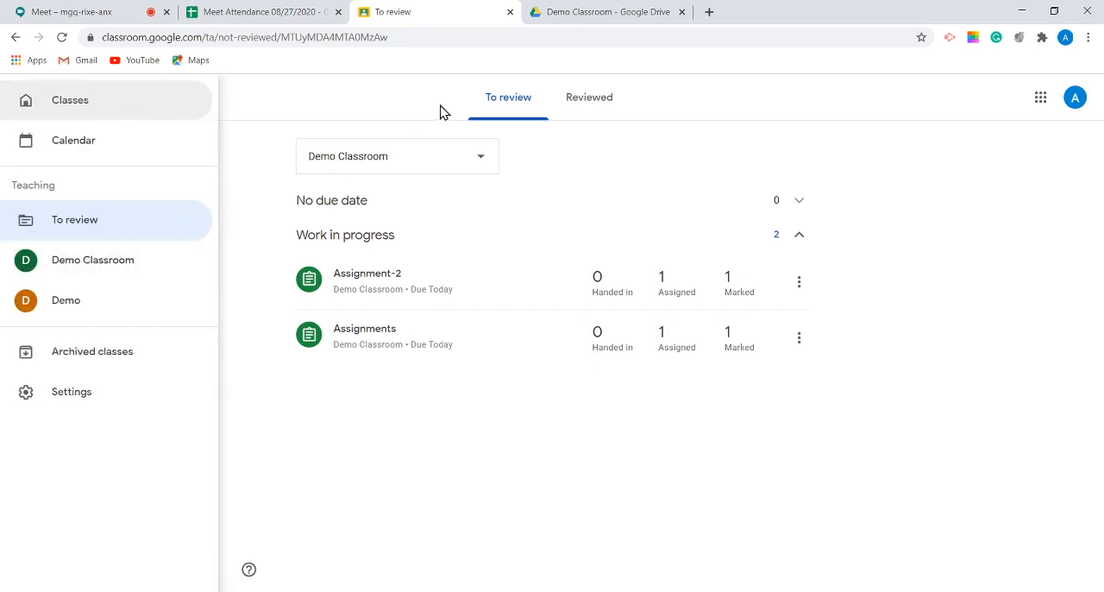
left_click(590, 107)
left_click(593, 106)
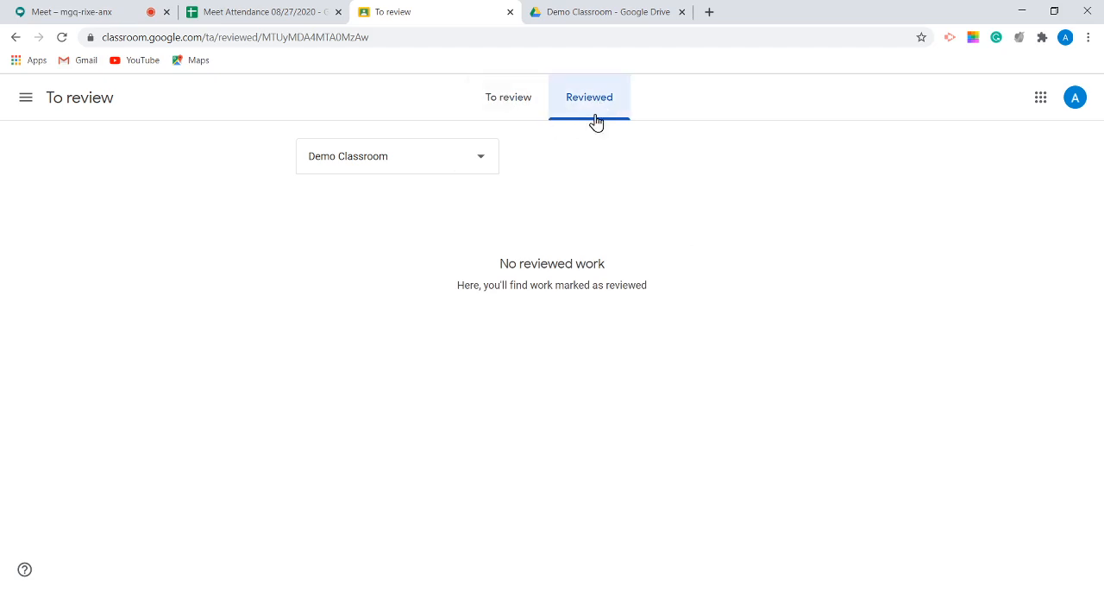
Step: Return to the Demo Classroom stream, and switch to the Google Meet call to check its latest chat messages
left_click(26, 100)
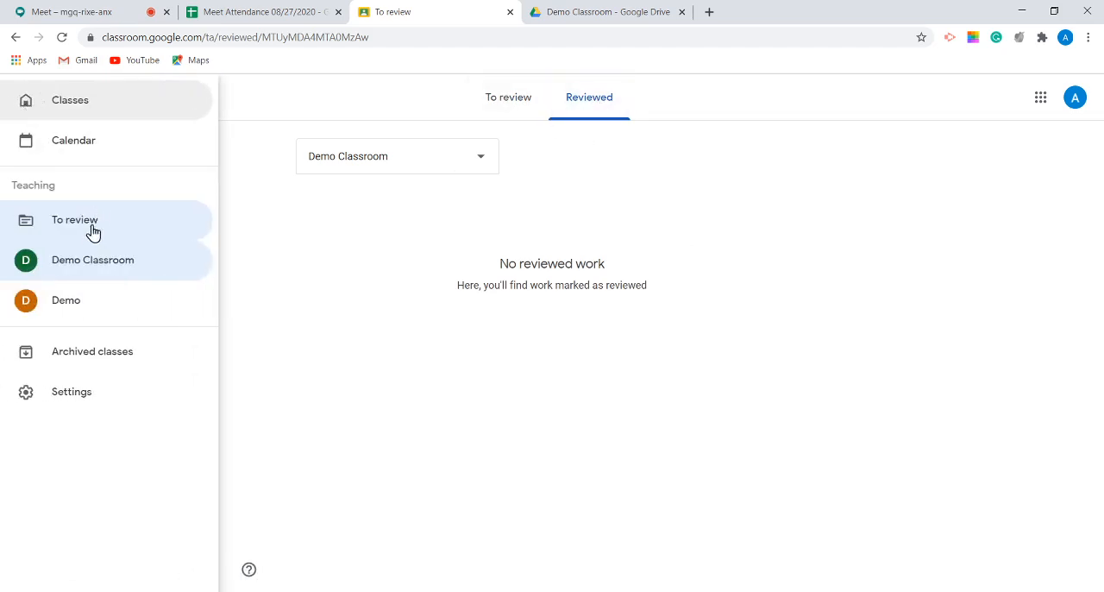
left_click(81, 266)
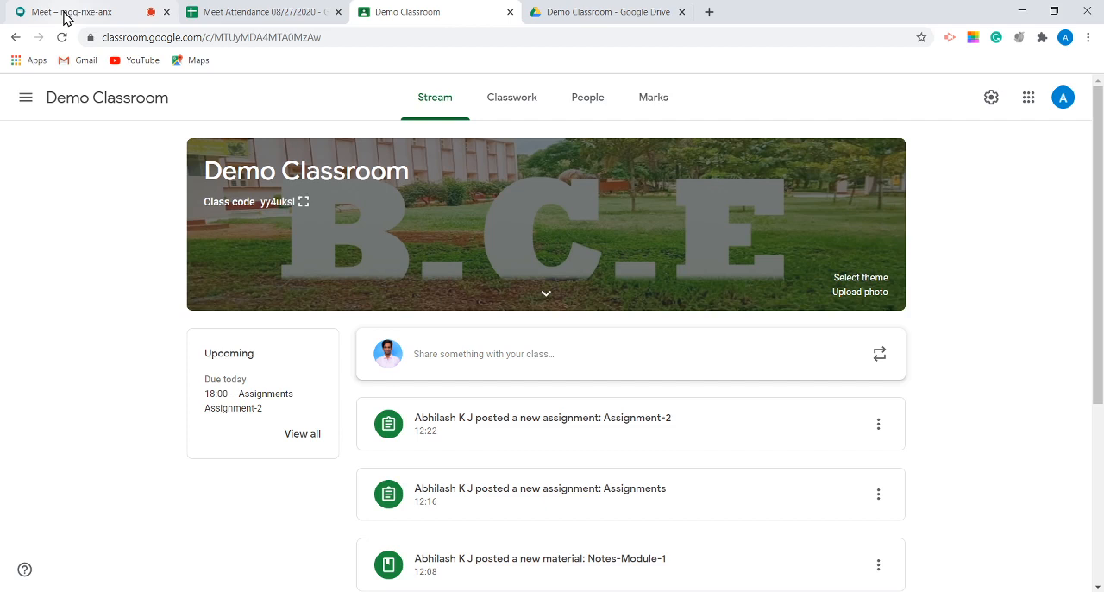
left_click(66, 17)
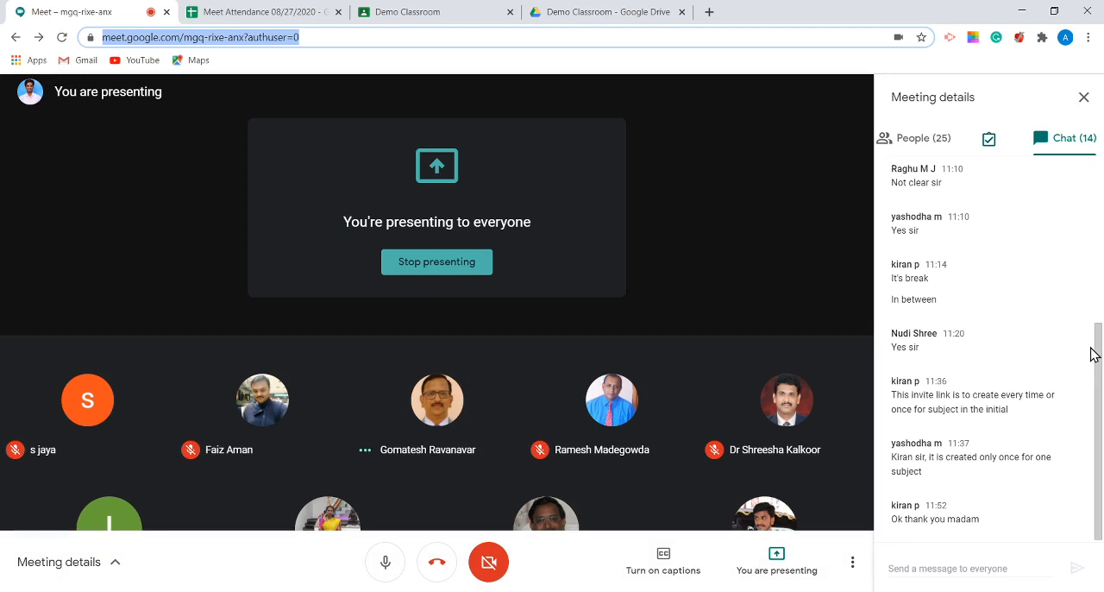
left_click_drag(1094, 354, 1101, 398)
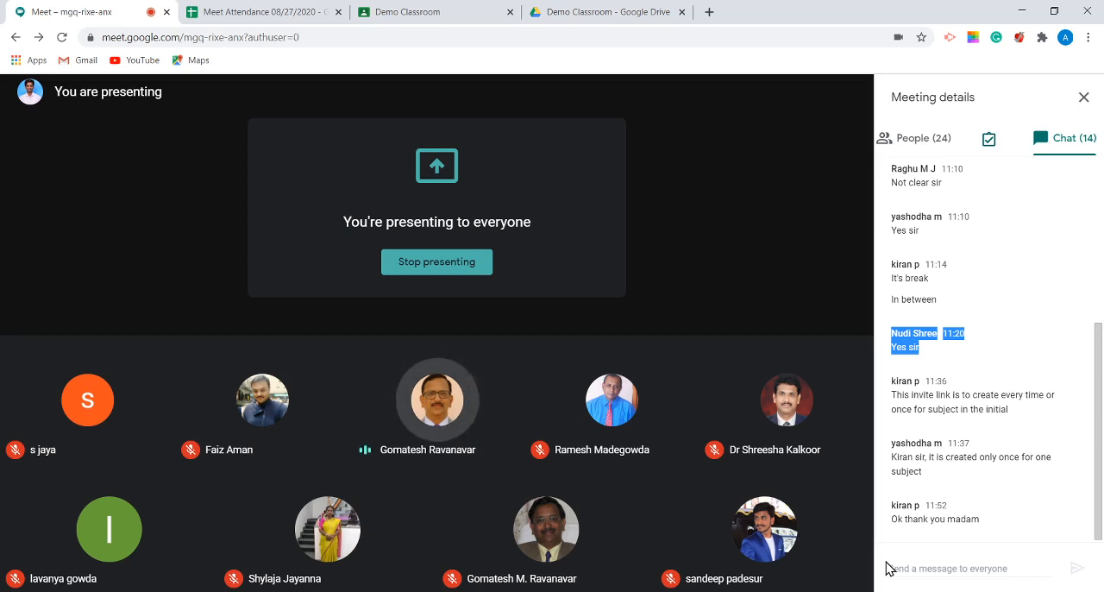
Step: Switch to the Meet Attendance 08/27/2020 spreadsheet and close it
mouse_move(992, 147)
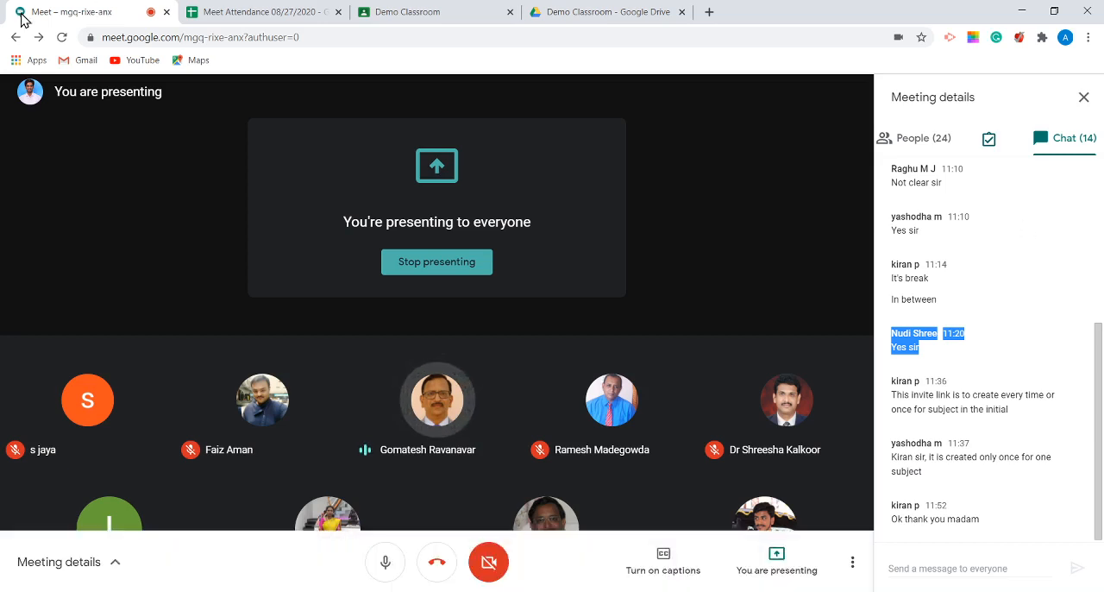
key("ctrl+Tab")
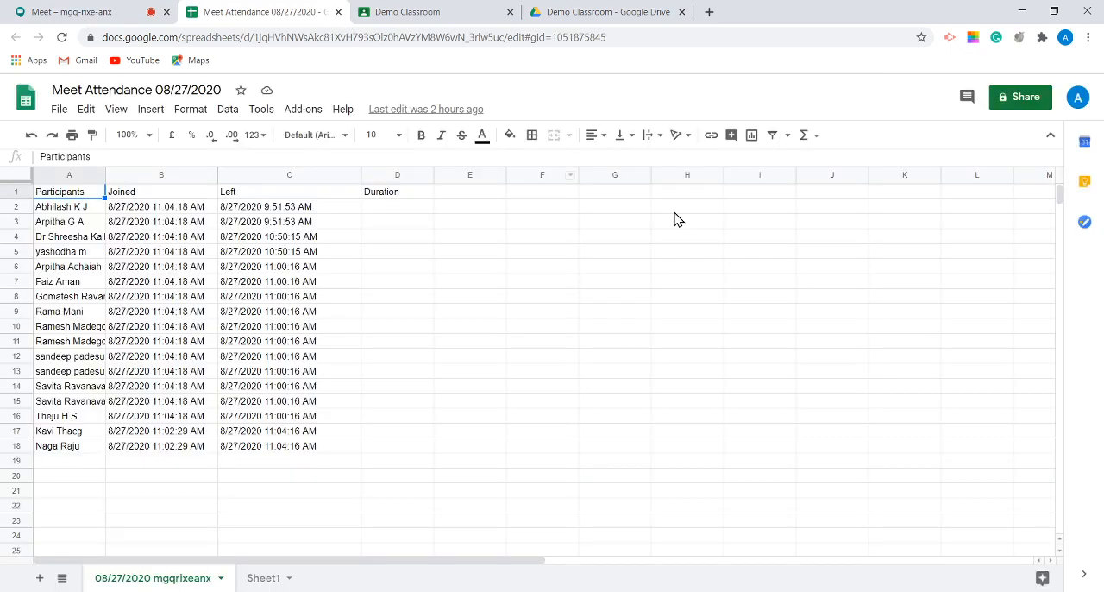
key("ctrl+w")
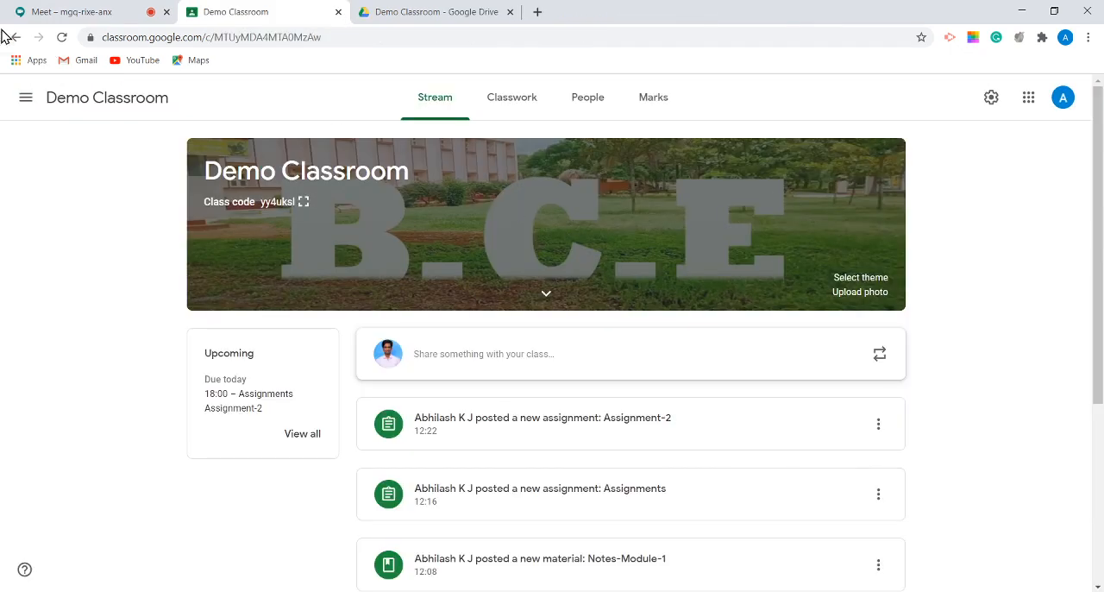
Step: Stop presenting in the Google Meet call, and reopen the Meet Attendance 08/27/2020 spreadsheet from the call's attendance tool
left_click(43, 11)
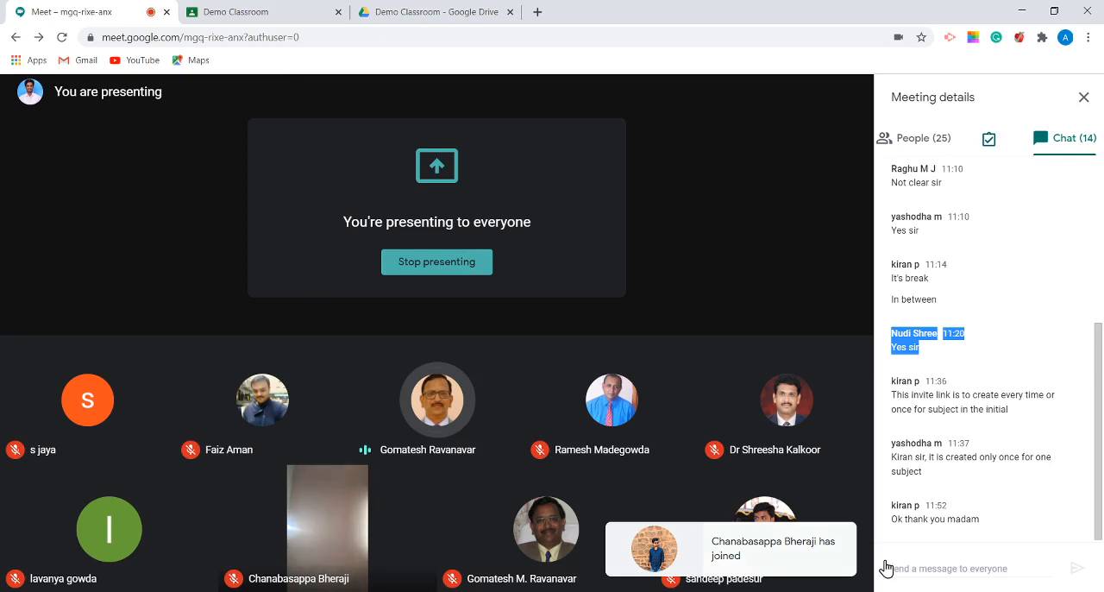
mouse_move(805, 564)
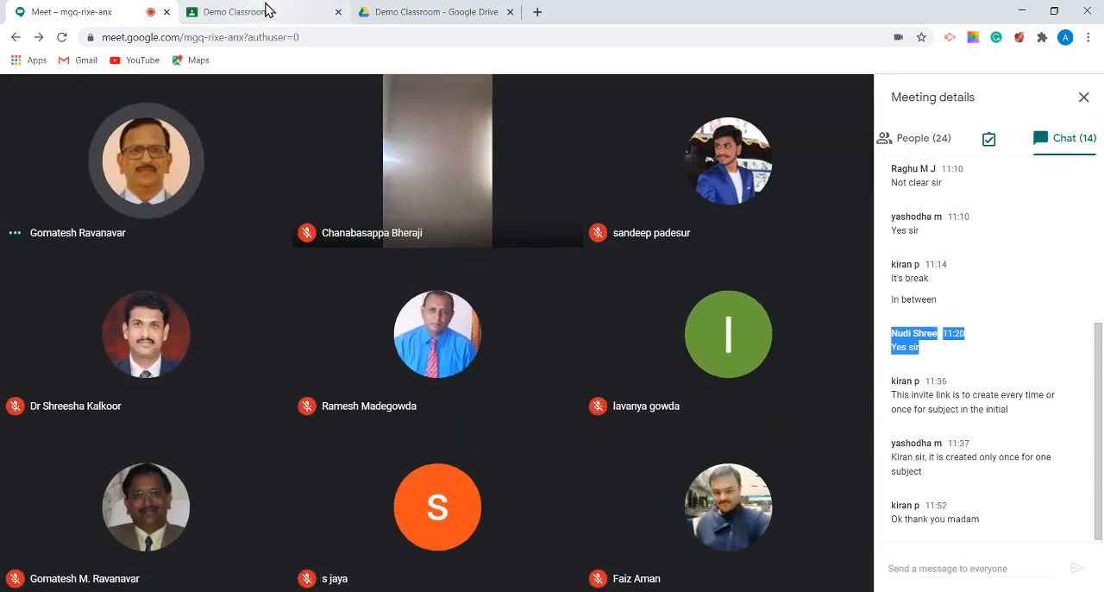
left_click(989, 142)
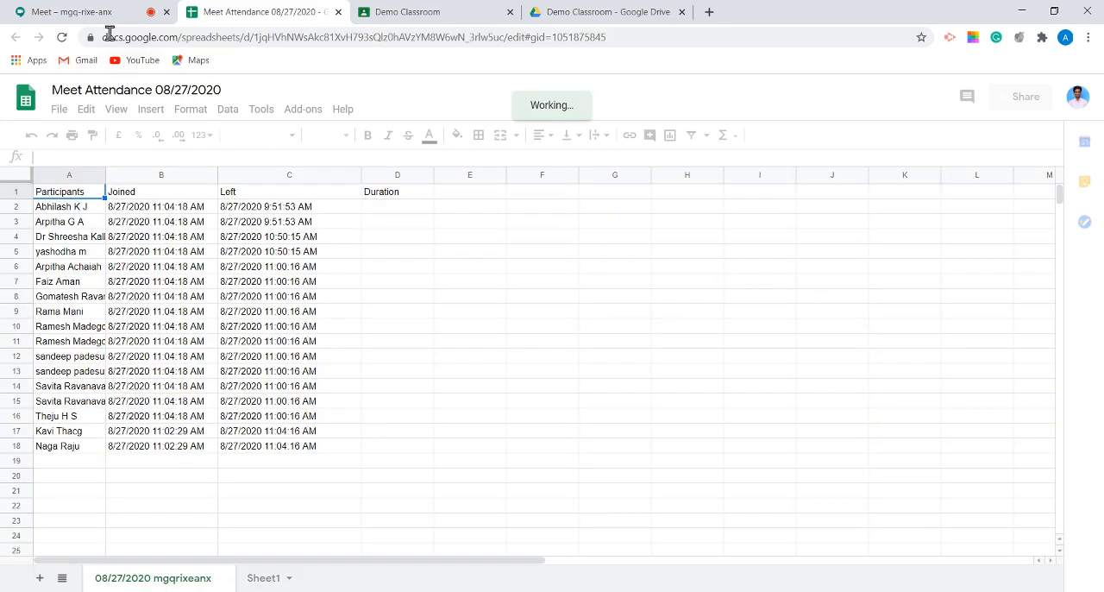
Step: Check the reopened attendance spreadsheet again between visits to the Google Meet call, and return to the call
left_click(91, 15)
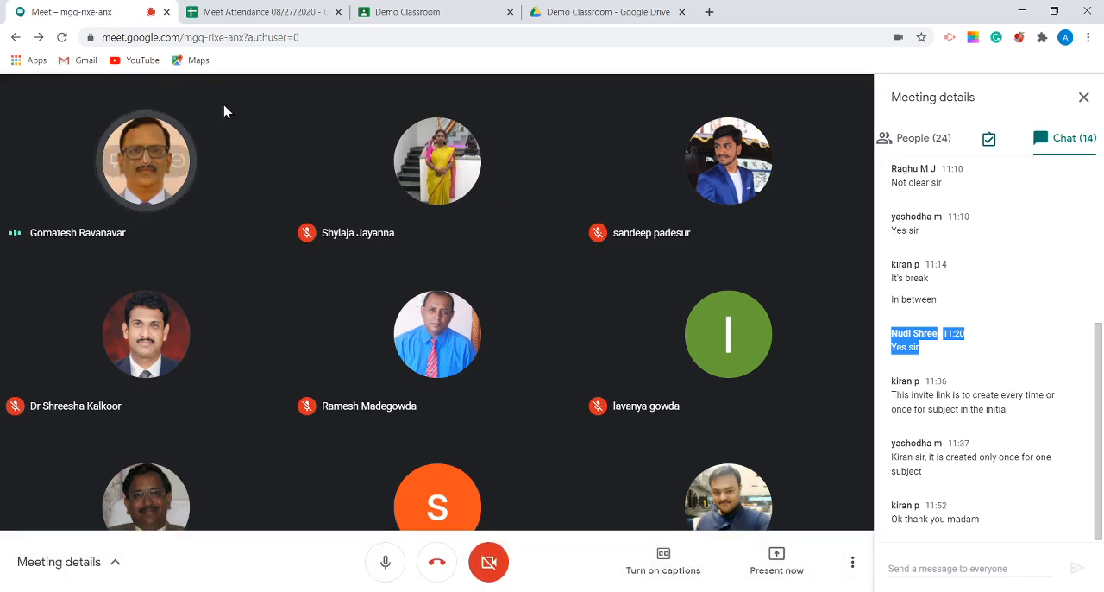
left_click(233, 11)
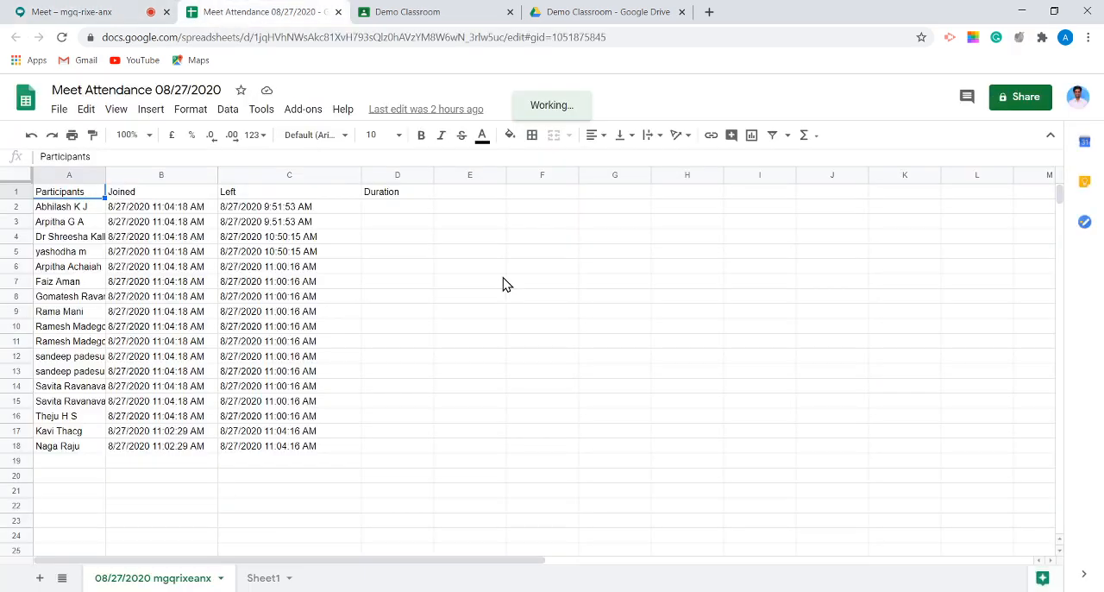
left_click(87, 11)
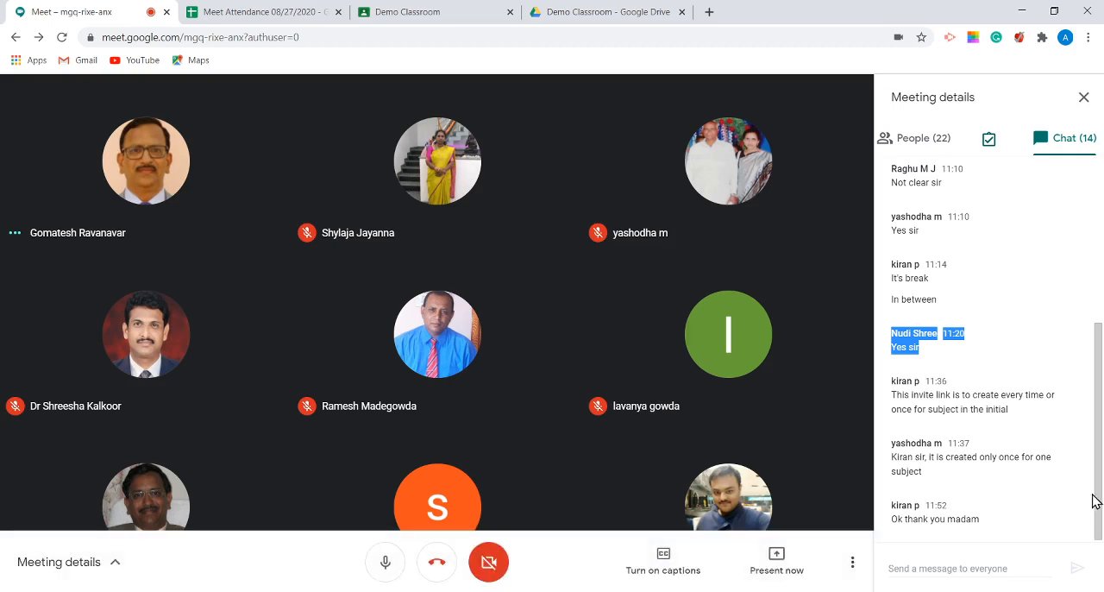
left_click_drag(1095, 498, 1100, 548)
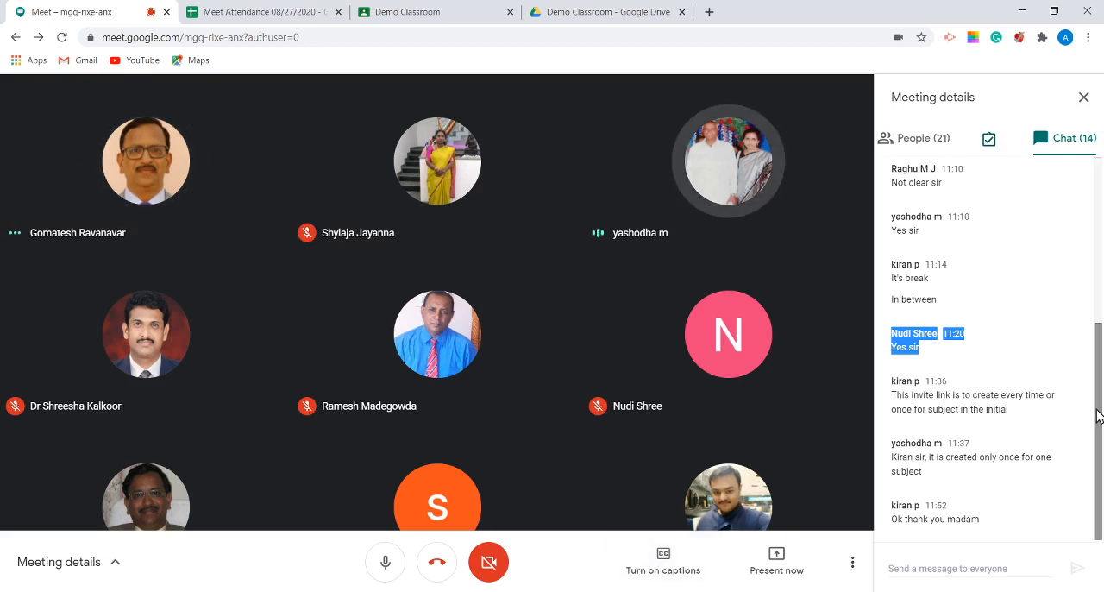
left_click_drag(1098, 412, 1097, 468)
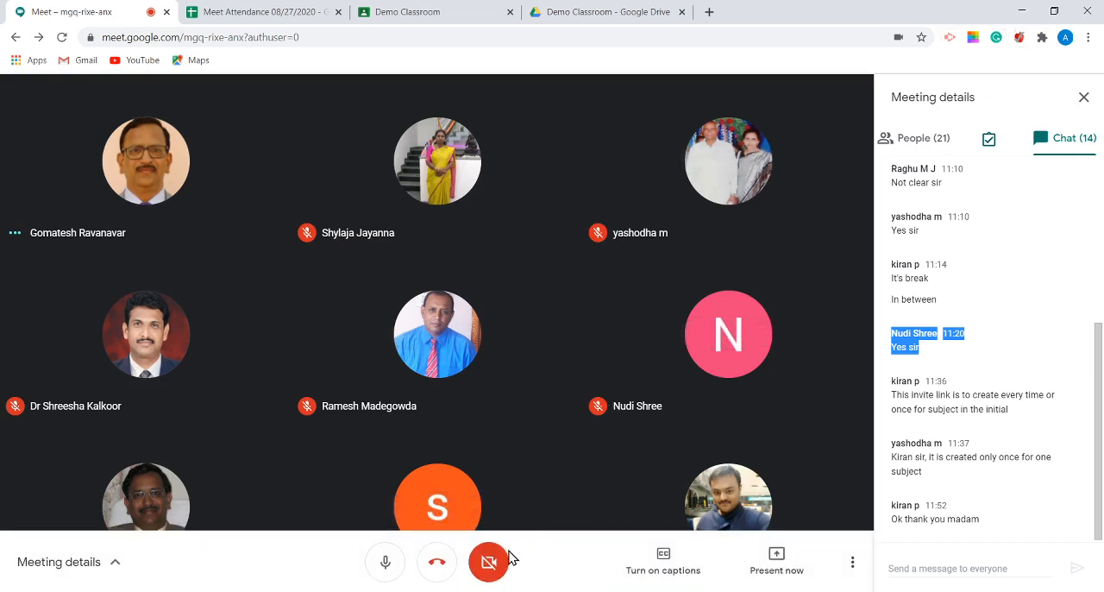
left_click(472, 591)
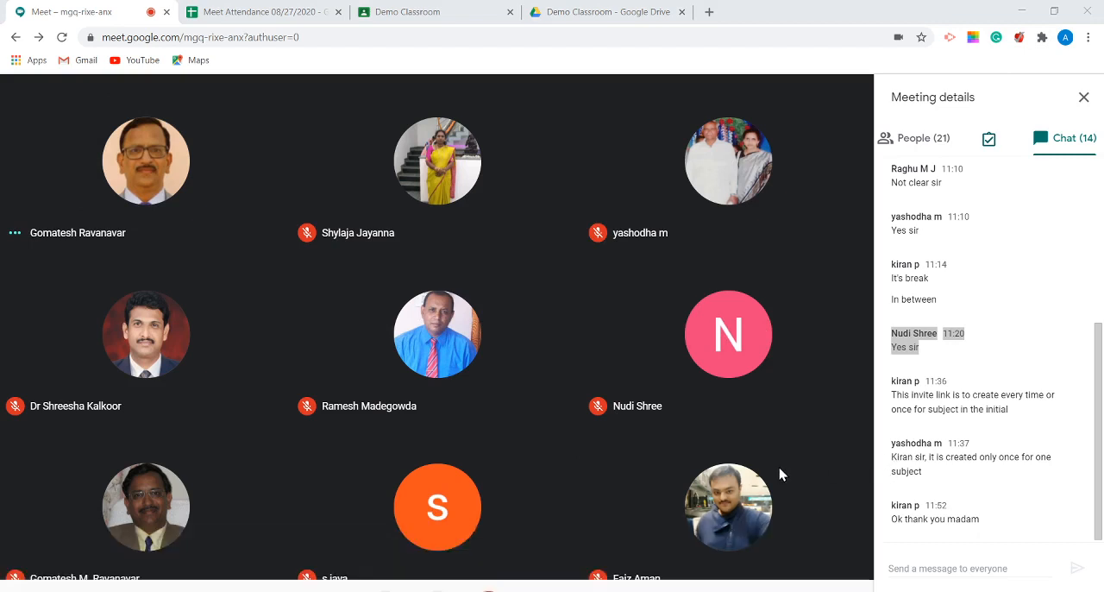